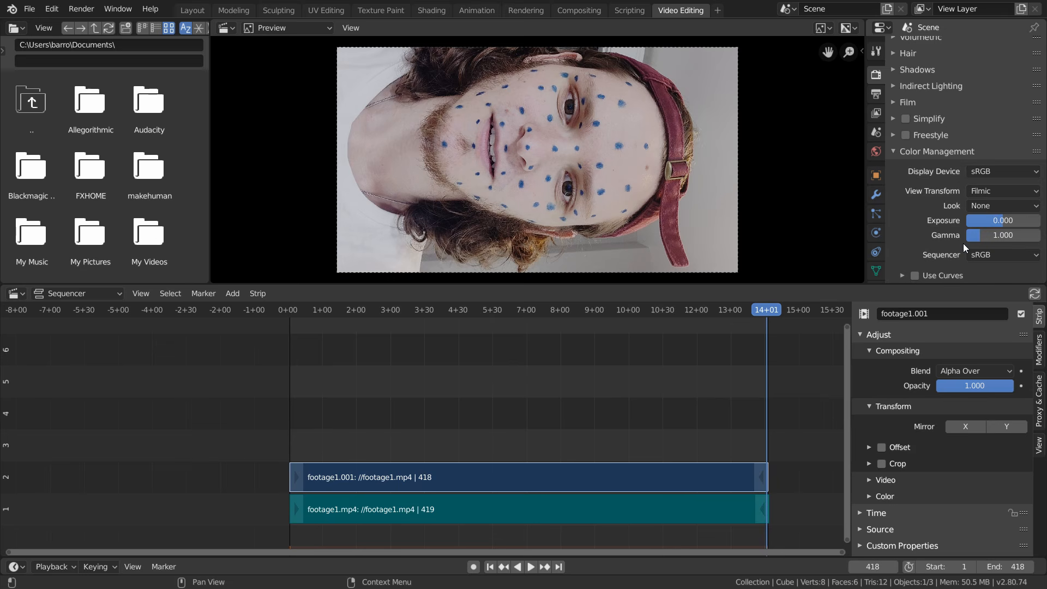
# - Set the scene's color management view transform to Standard
pyautogui.click(986, 190)
pyautogui.click(982, 208)
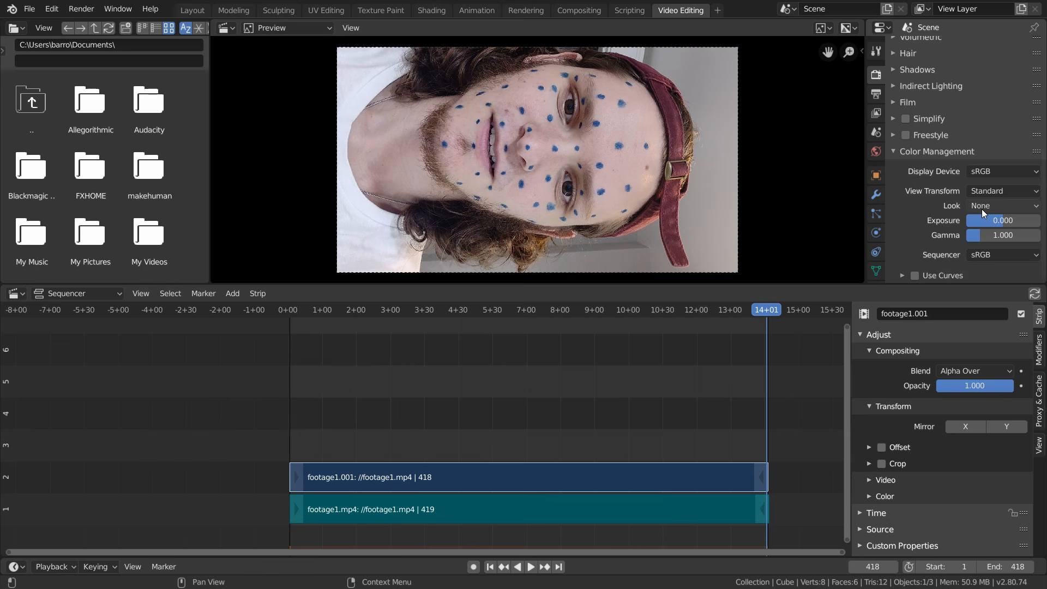
# - Lower the PNG compression in the scene's render output settings
pyautogui.click(876, 94)
pyautogui.scroll(-5, 937, 150)
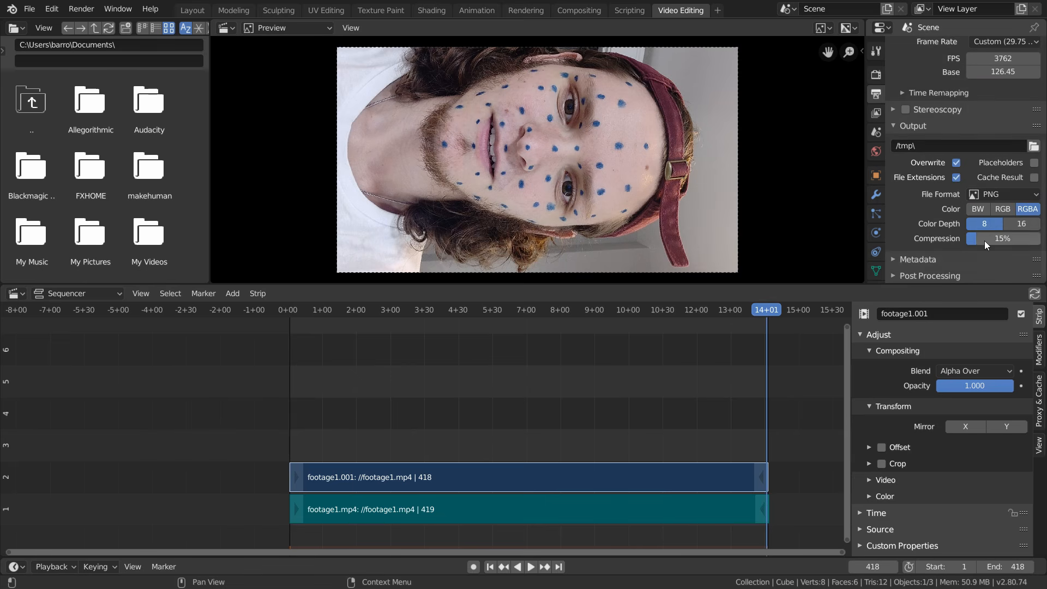
pyautogui.moveTo(984, 239); pyautogui.dragTo(970, 238)
# - Create a folder named sequence on the Desktop and set the render output there with the file name prefix sequence_
pyautogui.click(1034, 146)
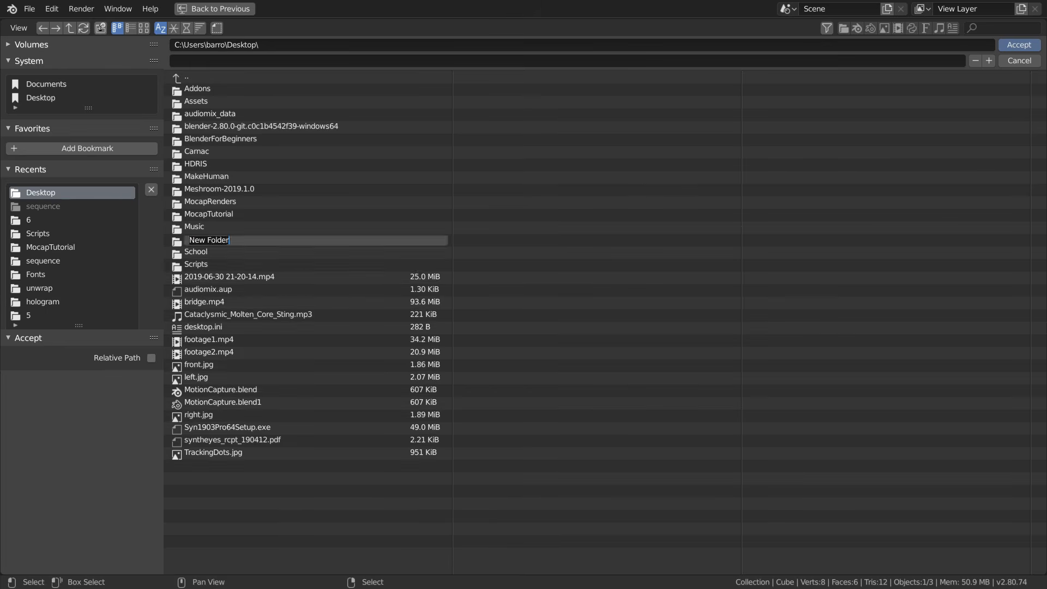
pyautogui.doubleClick(229, 264)
pyautogui.click(205, 60)
pyautogui.write('sequence_')
pyautogui.press('Return')
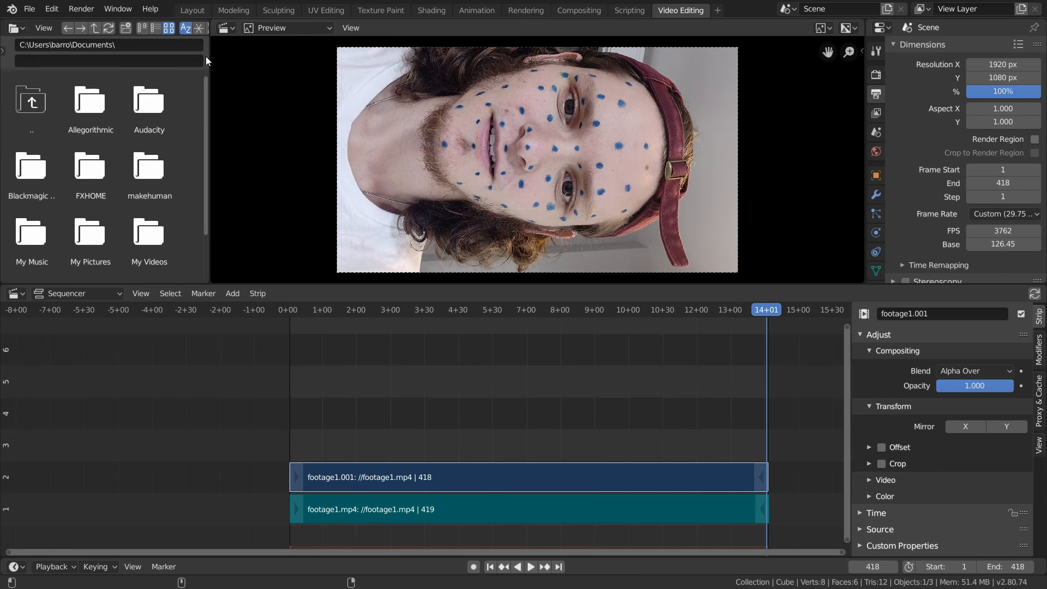
# - Render the whole animation to the image sequence and close the render window
pyautogui.hotkey('ctrl', 'F12')
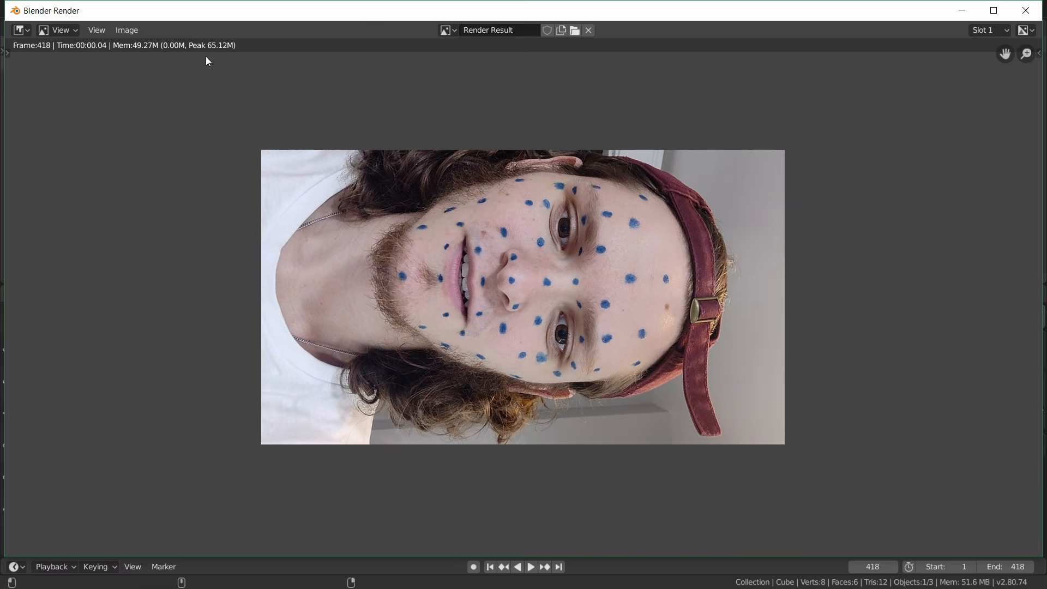
pyautogui.click(1025, 10)
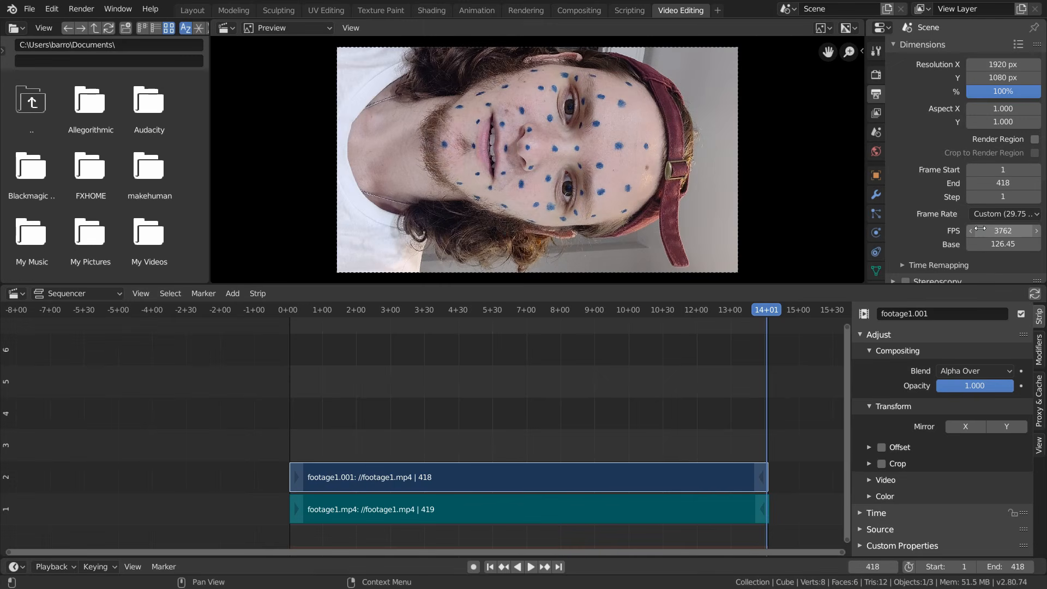
# - Set the scene's frame rate to 30 fps and delete the footage1 video and audio strips from the sequencer
pyautogui.click(982, 214)
pyautogui.click(985, 277)
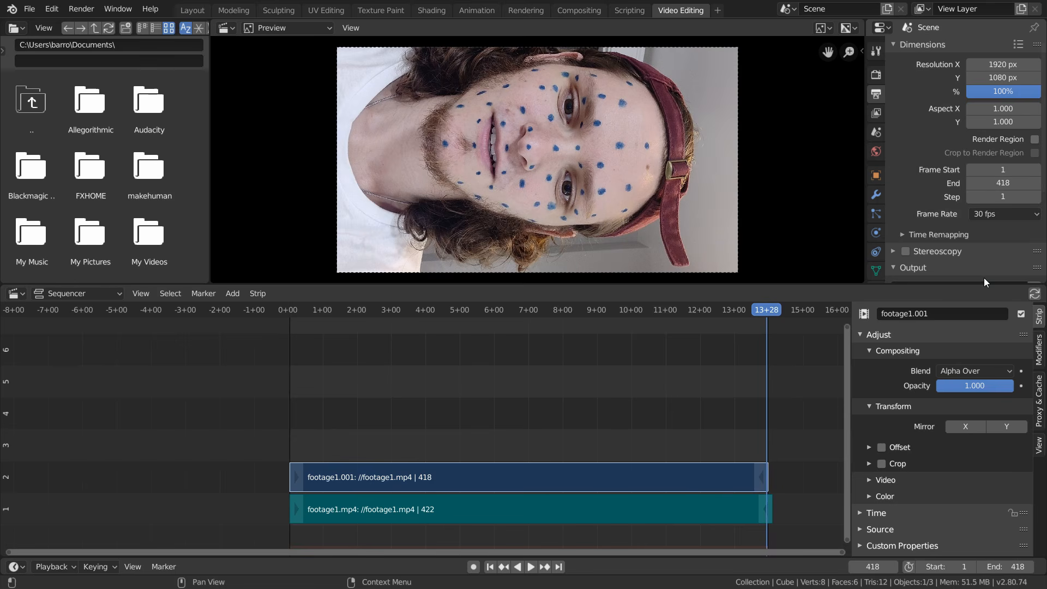
pyautogui.press('x')
pyautogui.click(618, 434)
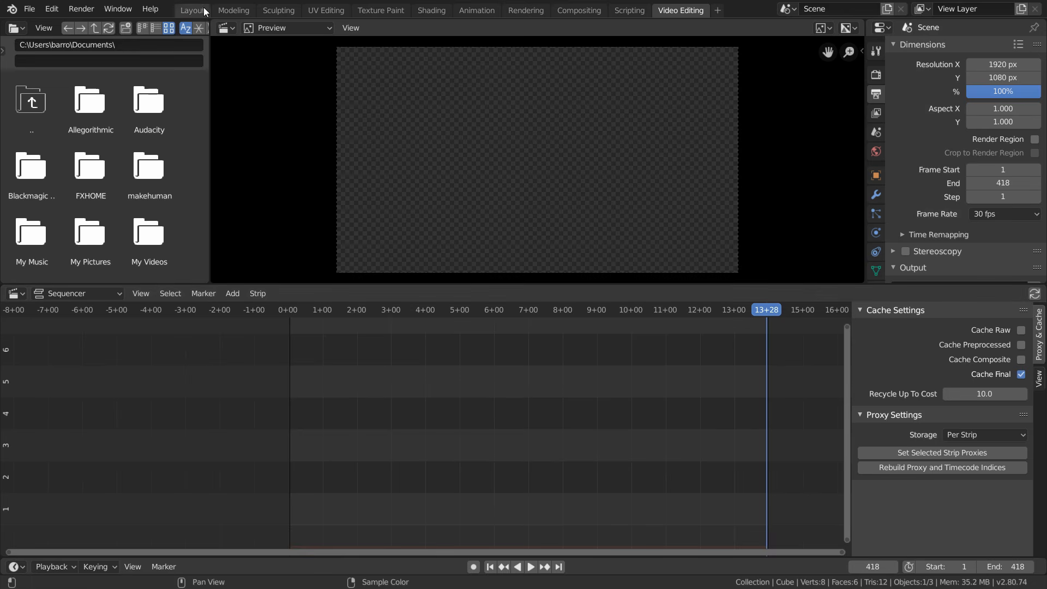
# - Switch to the Layout workspace and change the 3D viewport into a Movie Clip Editor
pyautogui.click(196, 10)
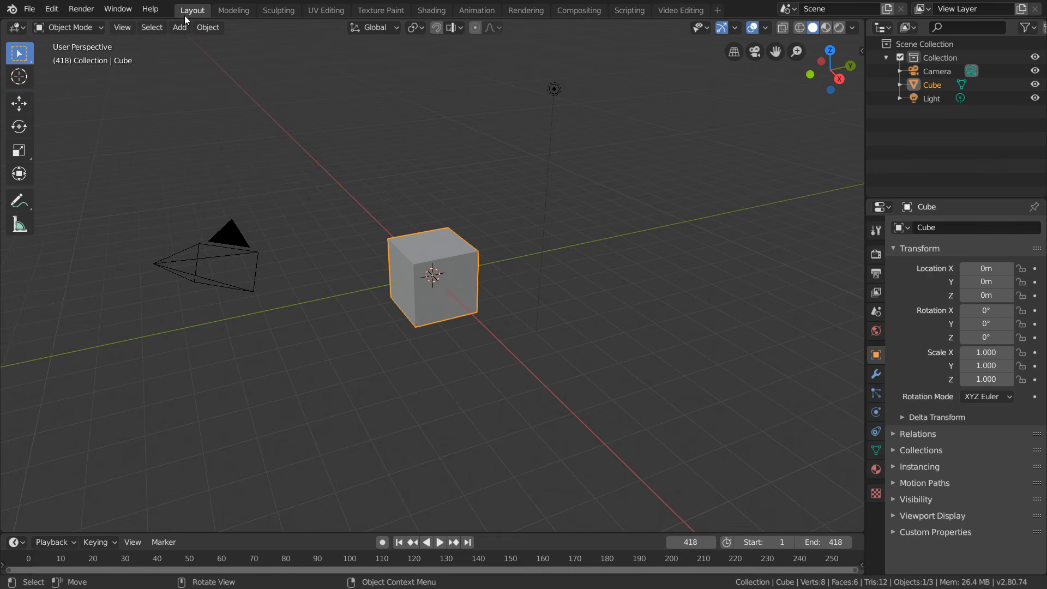
pyautogui.click(16, 27)
pyautogui.click(64, 180)
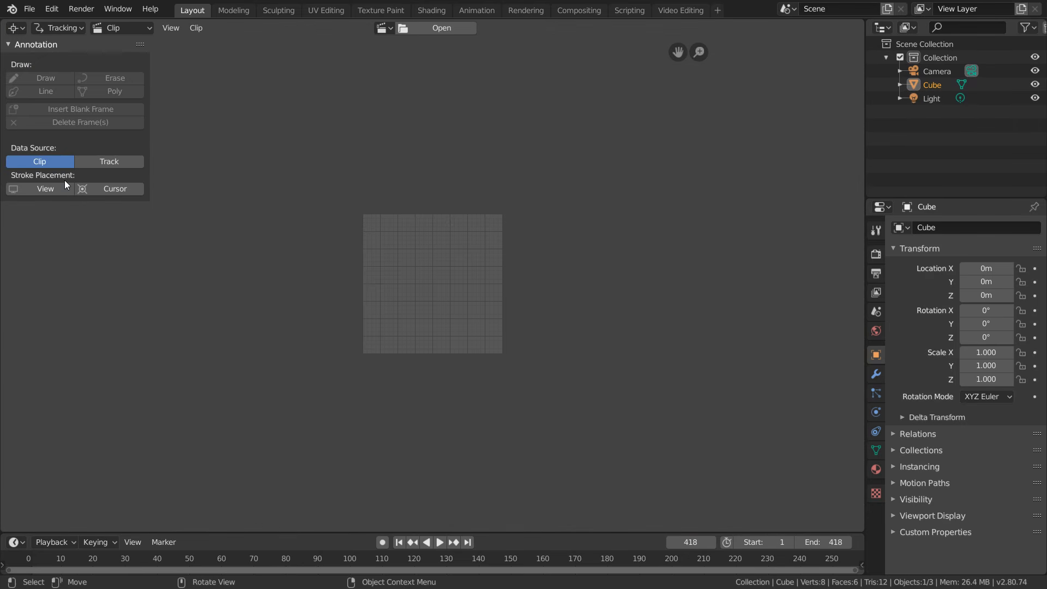
# - Open all images in the sequence folder as a movie clip and prefetch its frames
pyautogui.click(424, 28)
pyautogui.press('a')
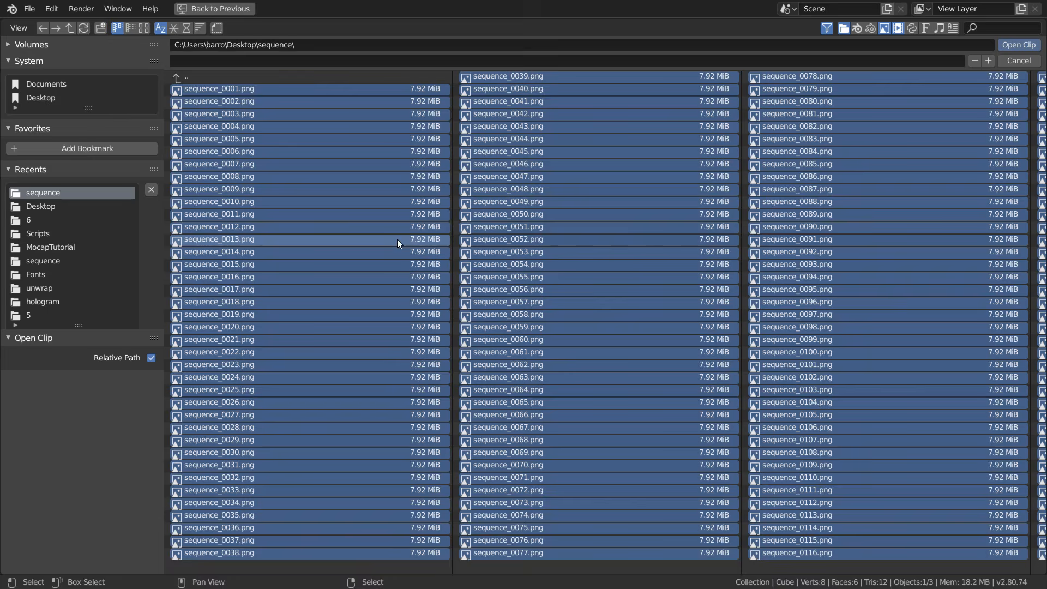
pyautogui.click(1019, 44)
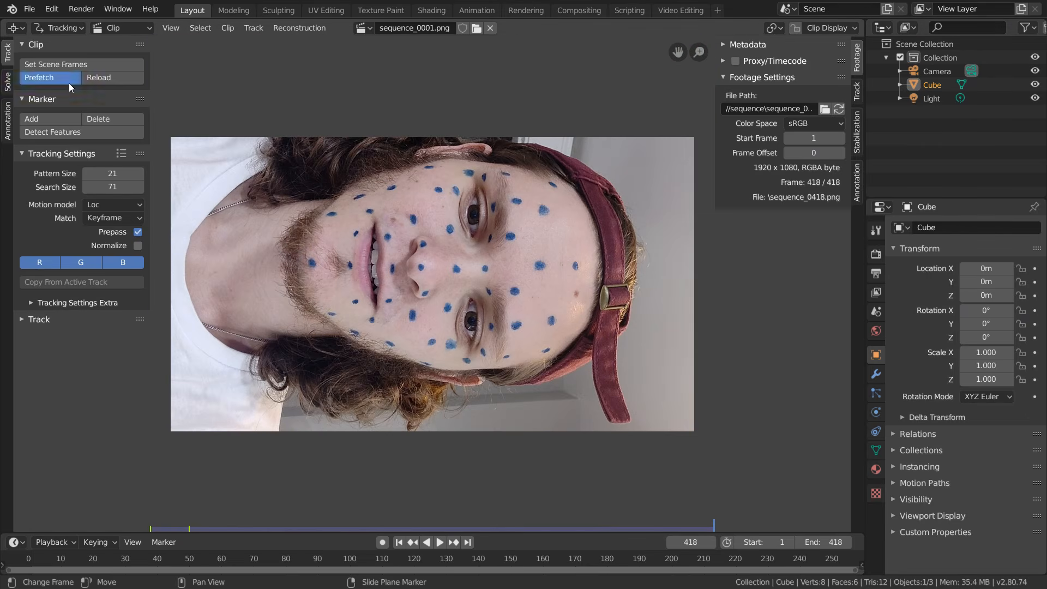
pyautogui.click(69, 83)
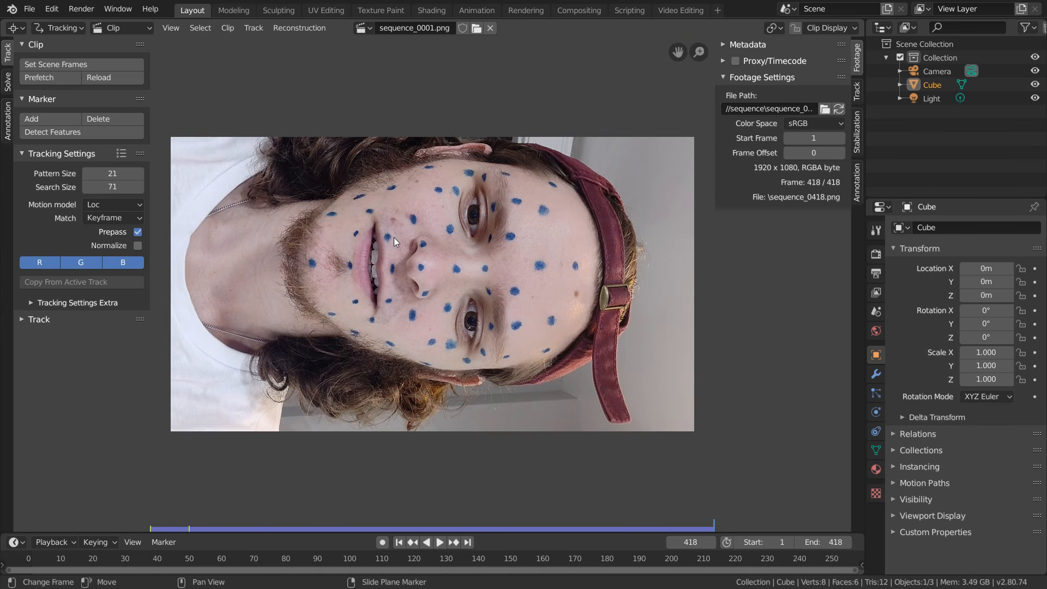
# - Track the central forehead dot forward from frame 1 using a marker scaled up about 2.11 times, and lock the track
pyautogui.hotkey('shift', 'Left')
pyautogui.scroll(5, 544, 303)
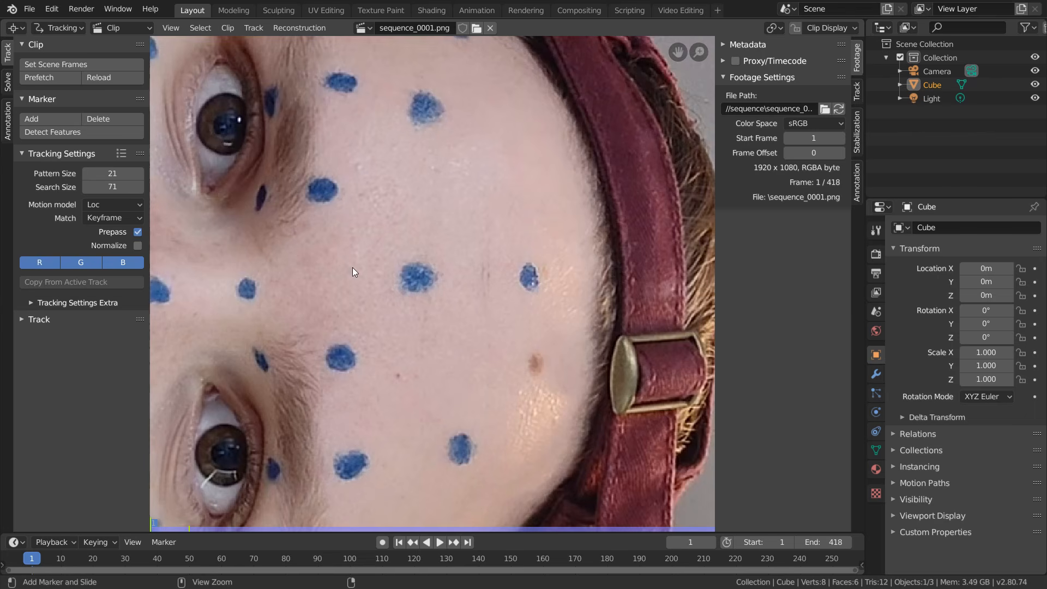
pyautogui.keyDown('ctrl'); pyautogui.click(417, 277); pyautogui.keyUp('ctrl')
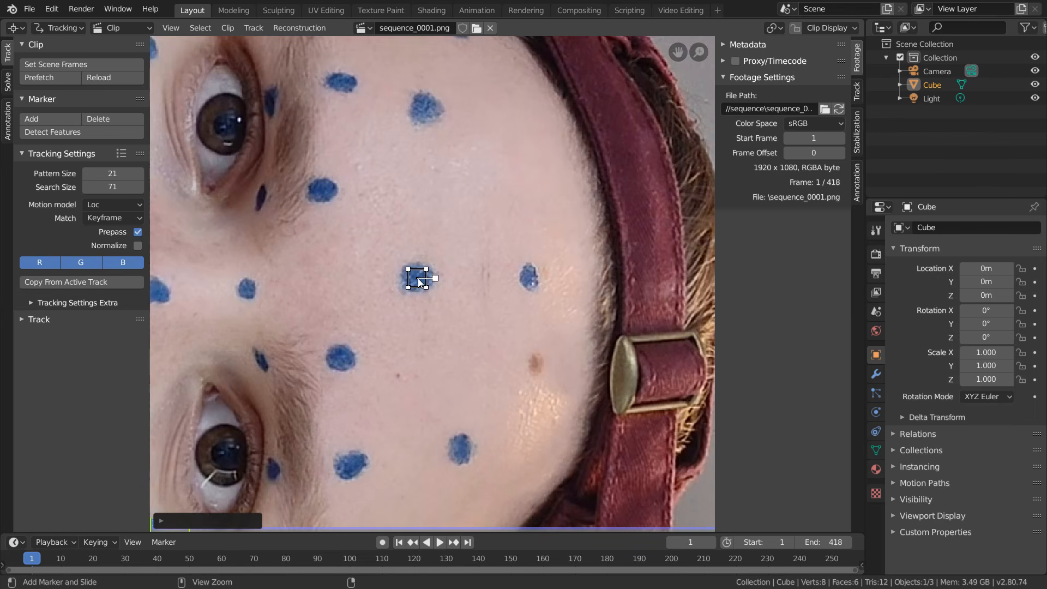
pyautogui.press('s')
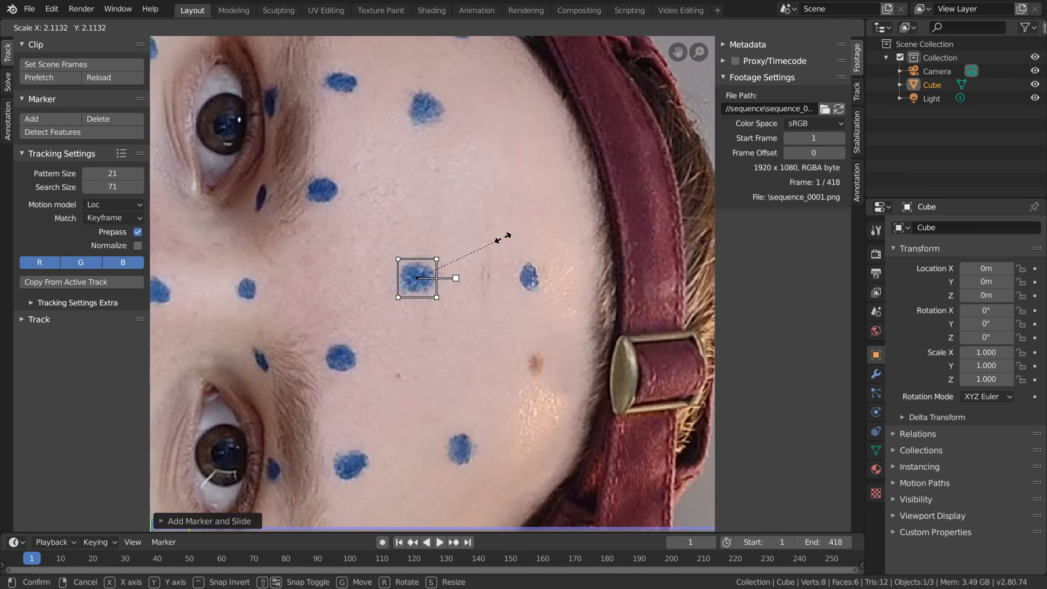
pyautogui.click(503, 238)
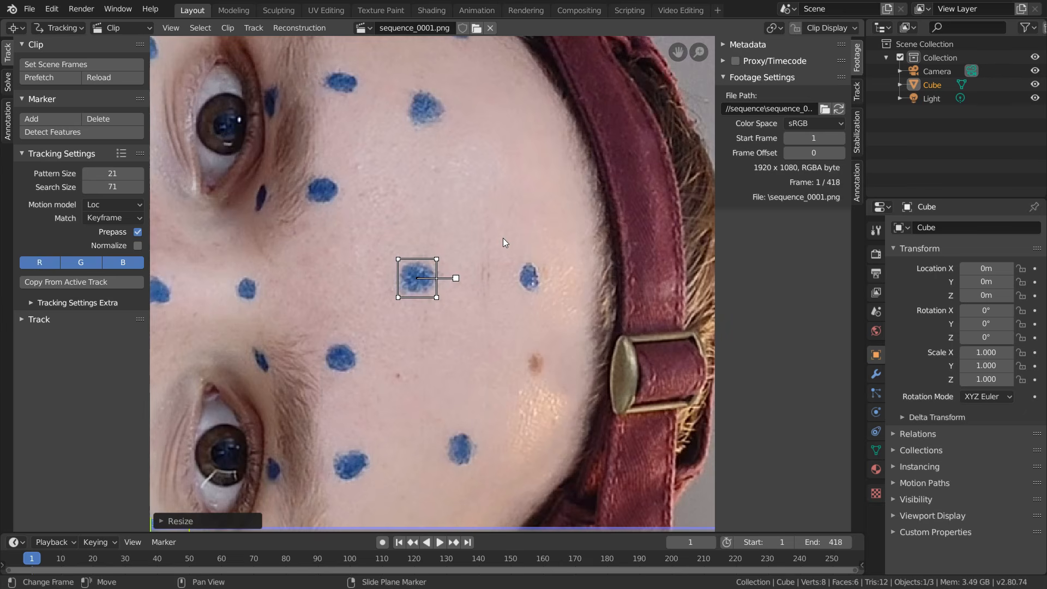
pyautogui.hotkey('ctrl', 't')
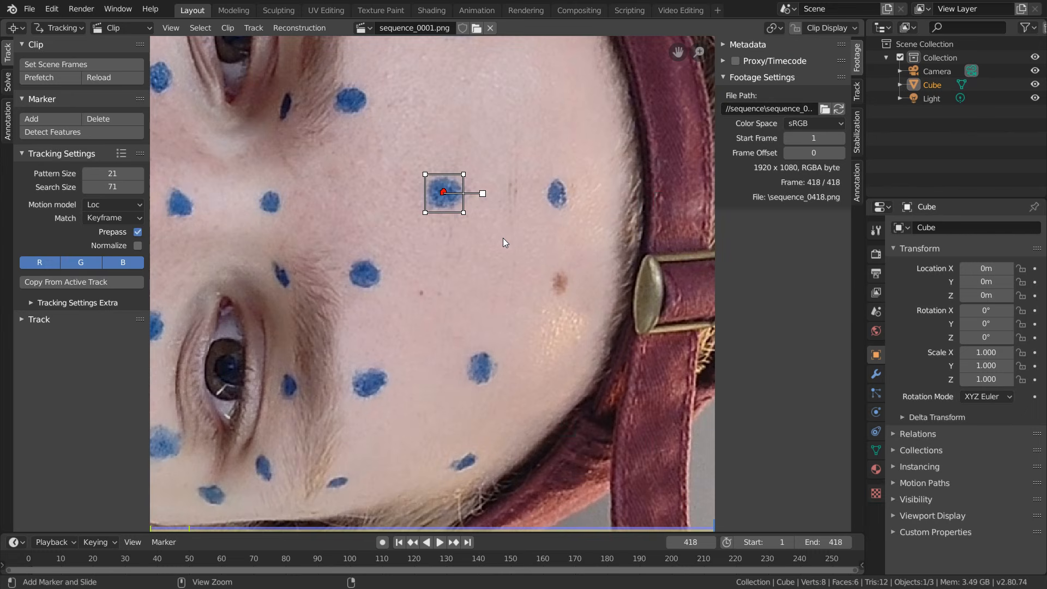
pyautogui.hotkey('shift', 'Left')
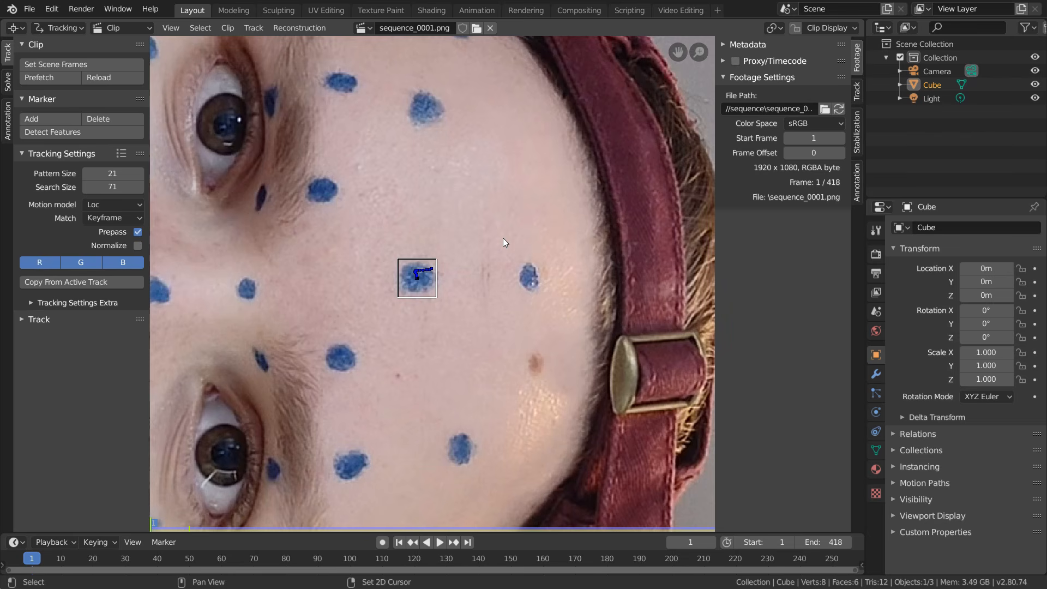
# - Try to track the small dot at the outer end of the lower eyebrow with an enlarged marker from frame 1
pyautogui.moveTo(503, 238); pyautogui.dragTo(586, 22, button='middle')
pyautogui.moveTo(433, 318); pyautogui.dragTo(494, 219, button='middle')
pyautogui.scroll(2, 495, 218)
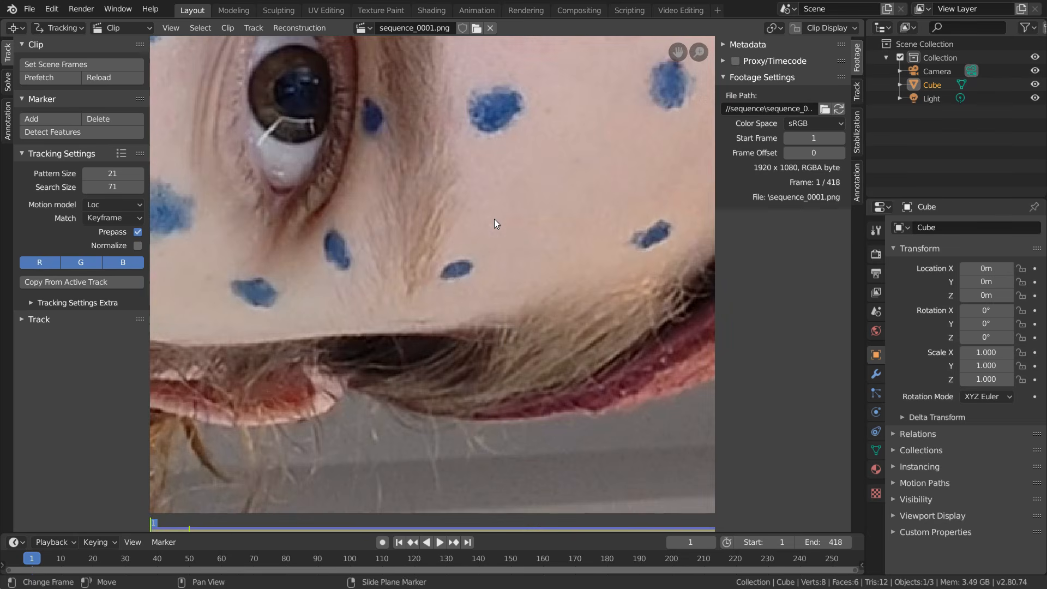
pyautogui.keyDown('ctrl'); pyautogui.click(456, 270); pyautogui.keyUp('ctrl')
pyautogui.press('s')
pyautogui.click(546, 227)
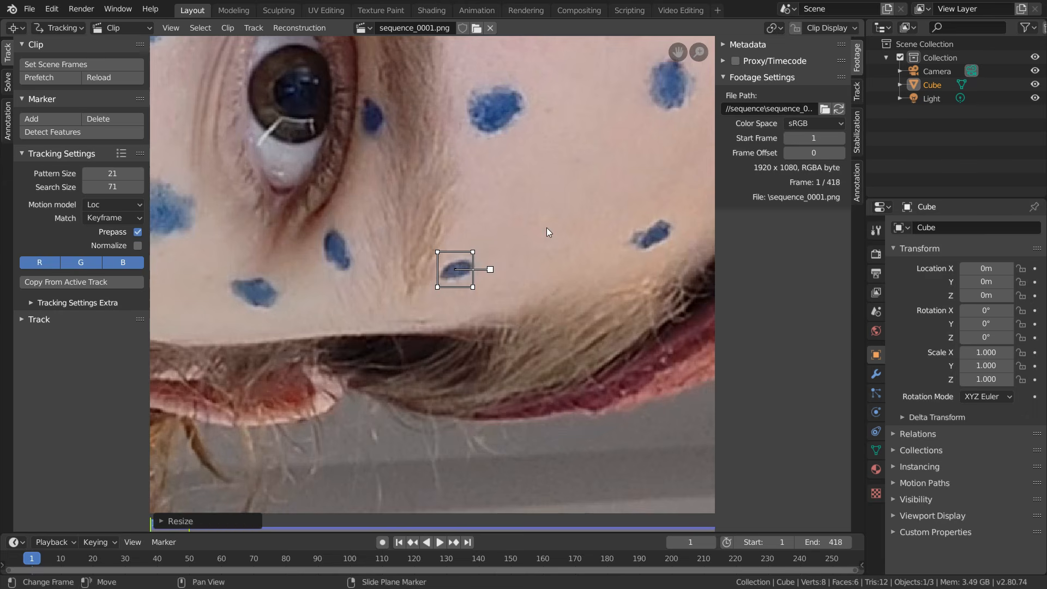
pyautogui.hotkey('ctrl', 't')
# - Compare frames 24 and 25 to check how the eyebrow marker follows its dot
pyautogui.press('Left')
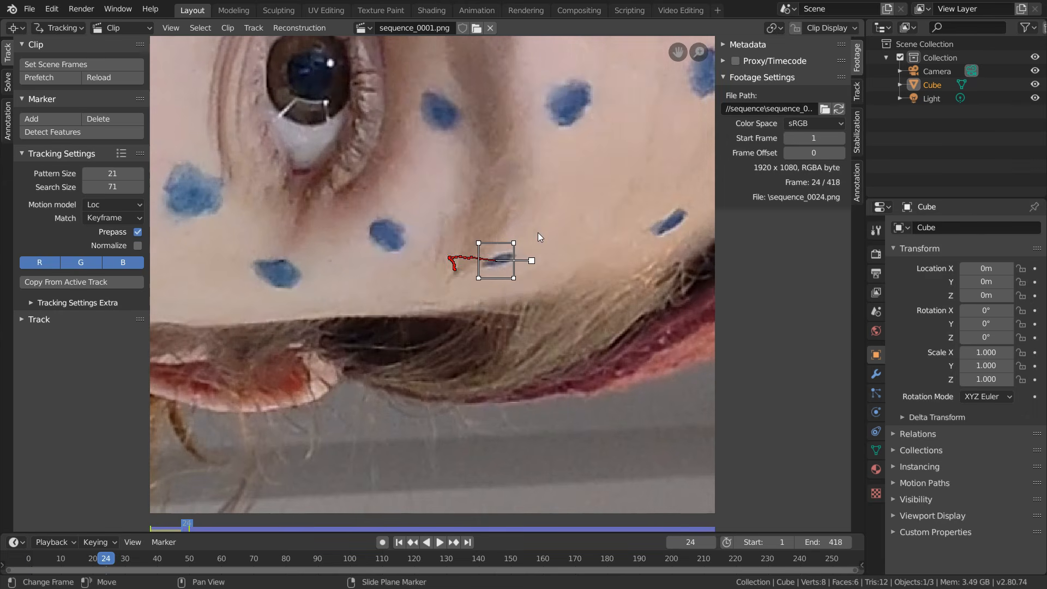
pyautogui.press('Right')
pyautogui.press('Left')
pyautogui.press('Right')
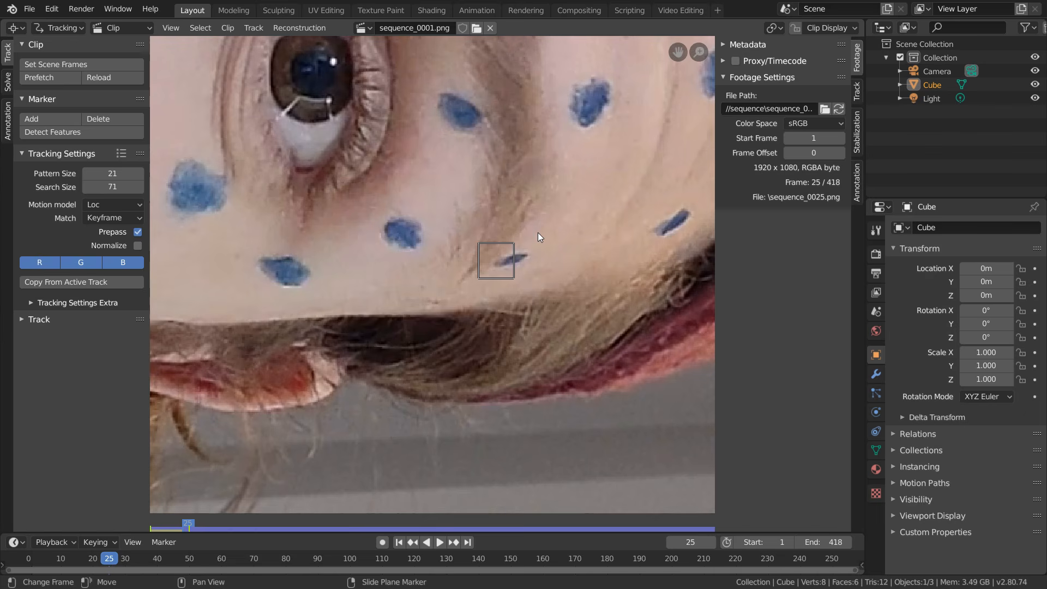
pyautogui.press('Left')
# - Delete the track on the outer eyebrow dot and return to frame 1
pyautogui.press('x')
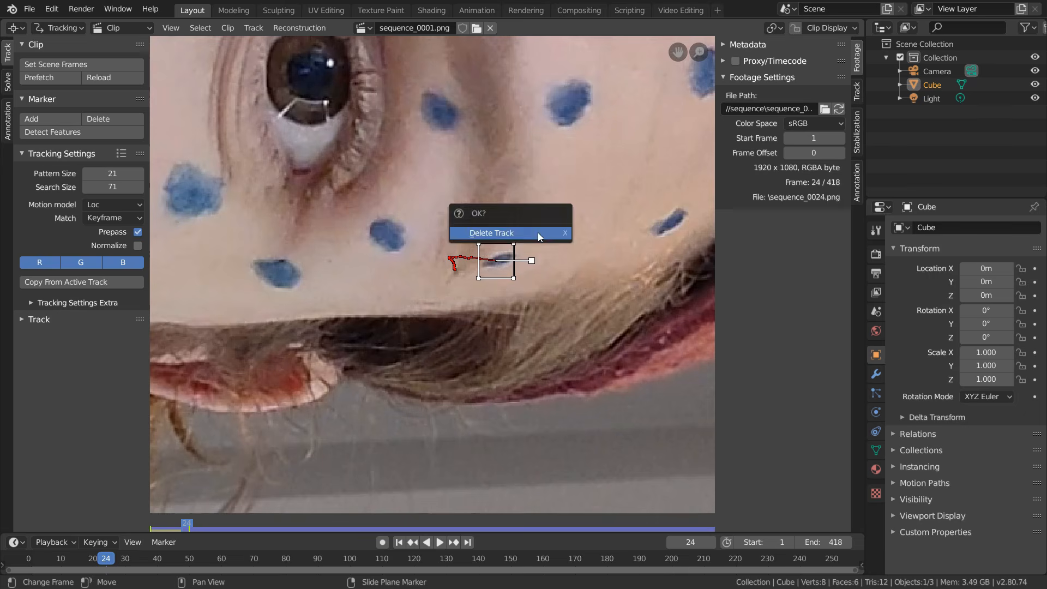
pyautogui.click(538, 232)
pyautogui.hotkey('shift', 'Left')
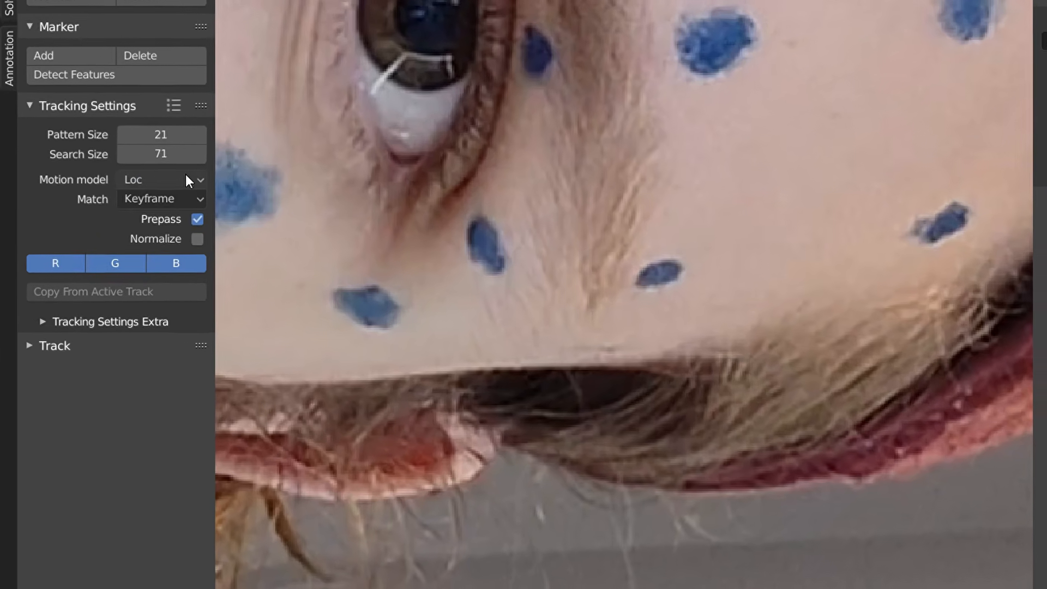
# - Set the tracking settings to the Affine motion model with Normalize enabled and a correlation of 0.9
pyautogui.click(186, 178)
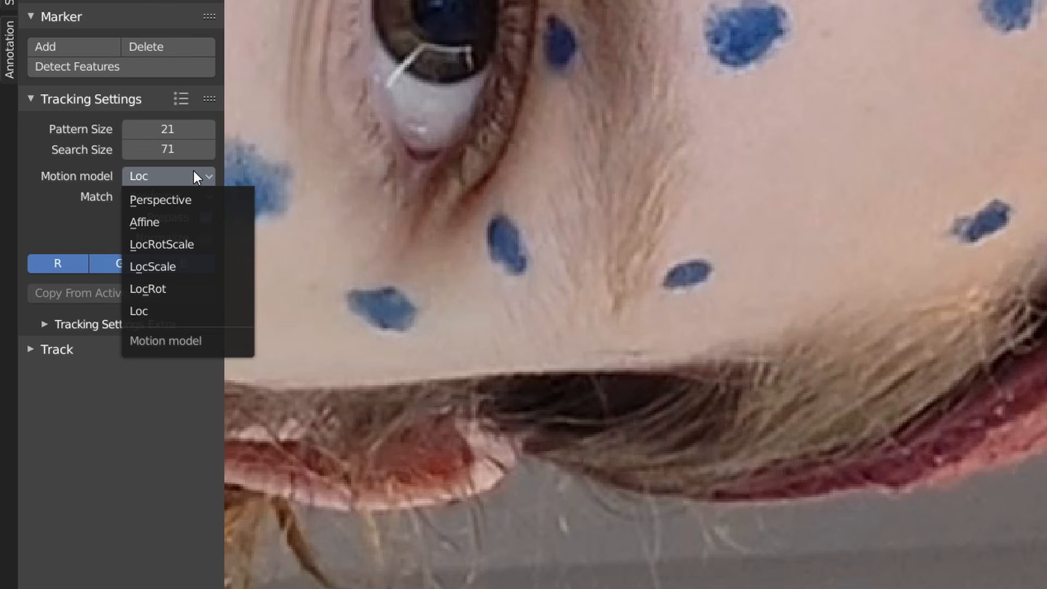
pyautogui.click(172, 224)
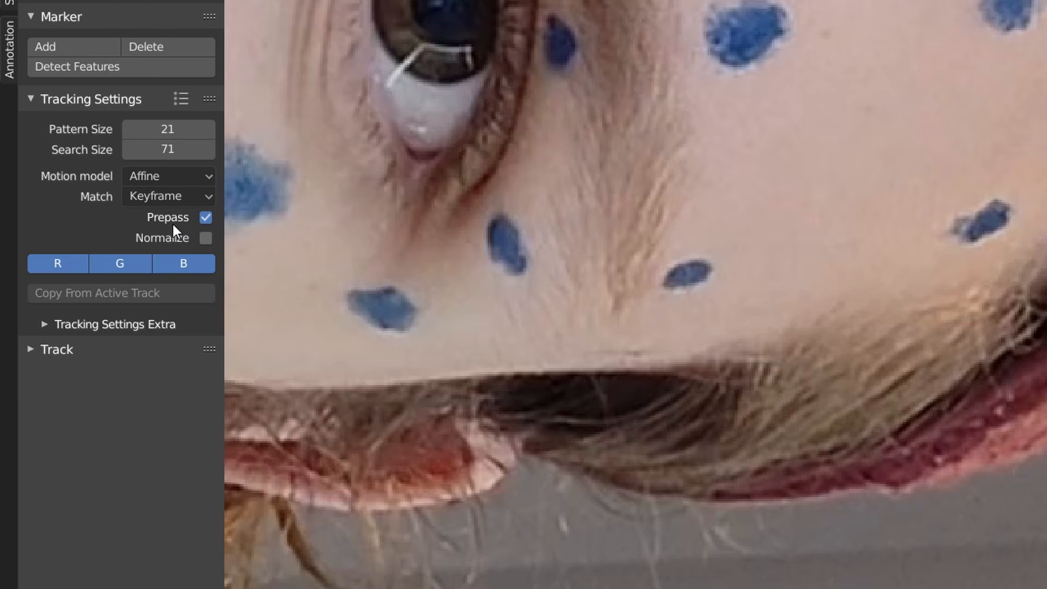
pyautogui.click(205, 239)
pyautogui.click(147, 325)
pyautogui.click(159, 378)
pyautogui.write('0.9')
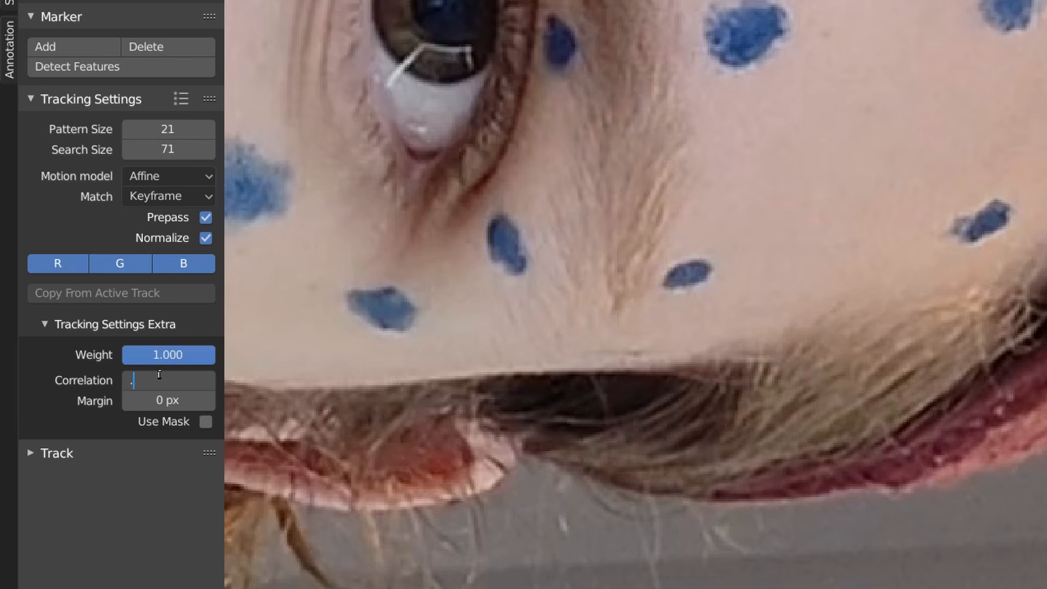
pyautogui.press('Return')
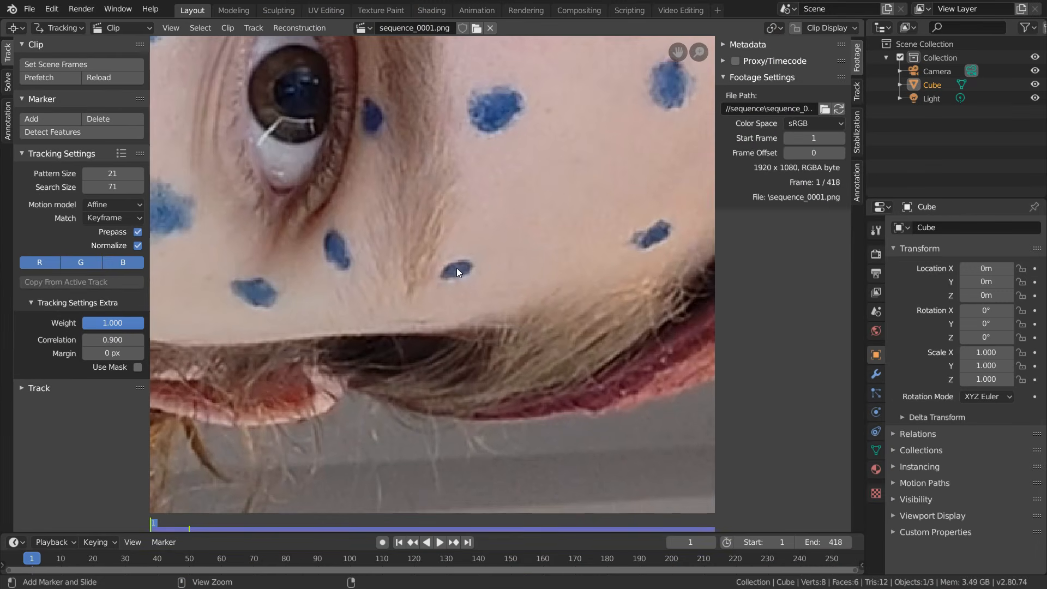
# - Track the outer eyebrow dot through the clip with a new enlarged marker, lock it, and return to frame 1
pyautogui.keyDown('ctrl'); pyautogui.click(480, 268); pyautogui.keyUp('ctrl')
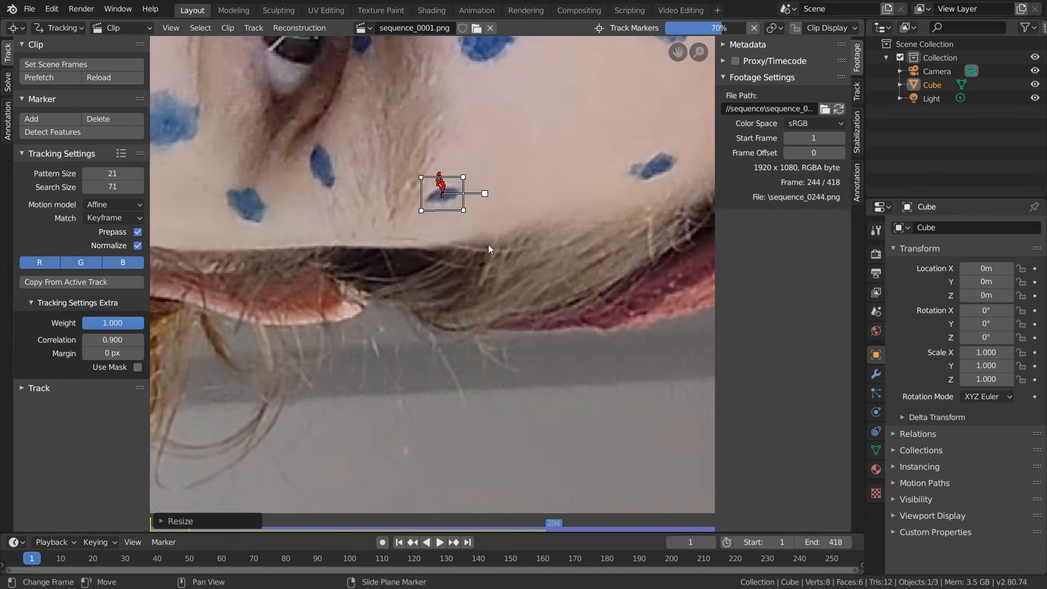
pyautogui.hotkey('ctrl', 'l')
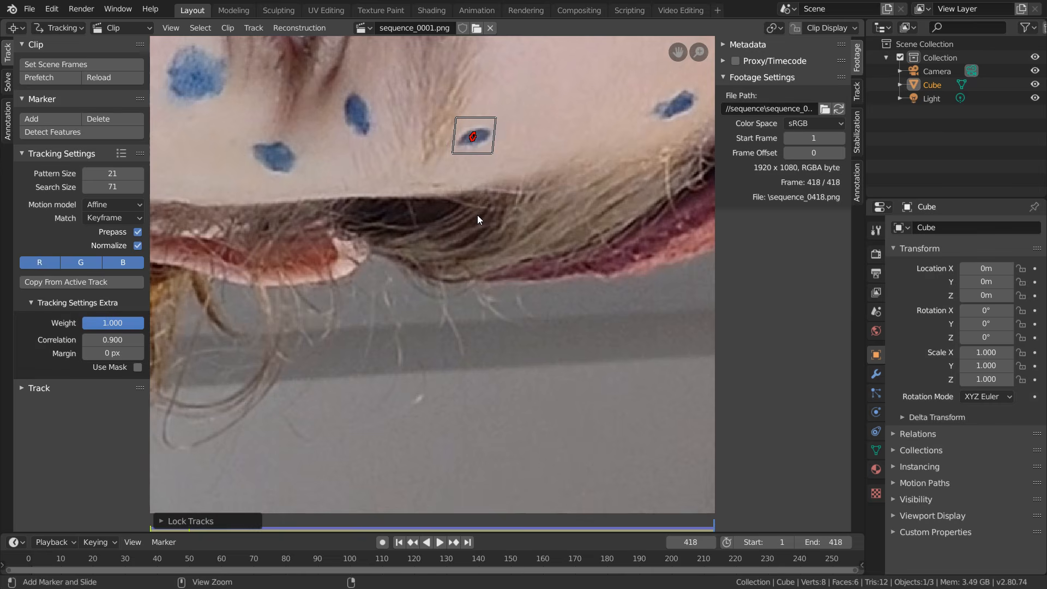
pyautogui.hotkey('shift', 'Left')
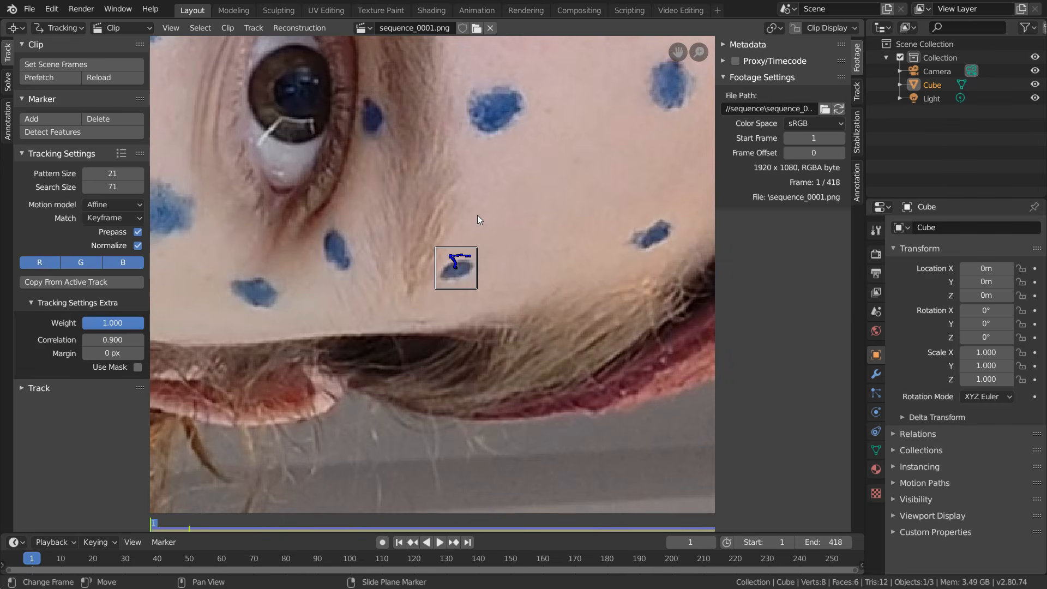
# - Add tracking markers at frame 1 on the four untracked forehead dots above the lower eyebrow
pyautogui.moveTo(561, 182)
pyautogui.mouseDown(button='middle')
pyautogui.moveTo(374, 264)
pyautogui.moveTo(387, 300)
pyautogui.mouseUp(button='middle')
pyautogui.keyDown('ctrl'); pyautogui.click(479, 353); pyautogui.keyUp('ctrl')
pyautogui.keyDown('ctrl'); pyautogui.click(495, 195); pyautogui.keyUp('ctrl')
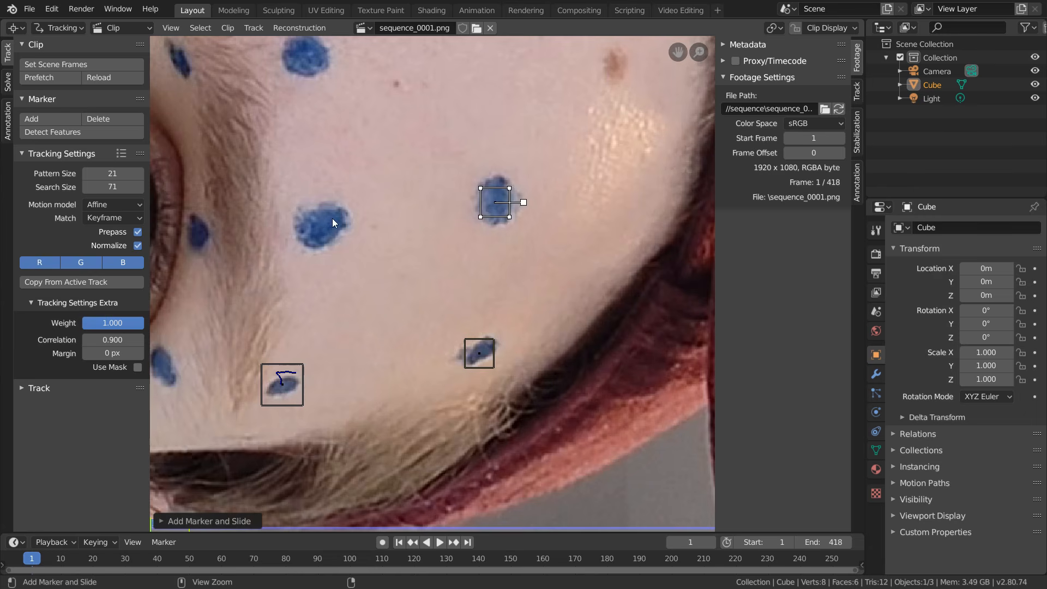
pyautogui.keyDown('ctrl'); pyautogui.click(325, 223); pyautogui.keyUp('ctrl')
pyautogui.keyDown('ctrl'); pyautogui.click(305, 54); pyautogui.keyUp('ctrl')
# - Enlarge all four new forehead markers together so that each one encloses its dot
pyautogui.scroll(-2, 412, 145)
pyautogui.press('a')
pyautogui.press('s')
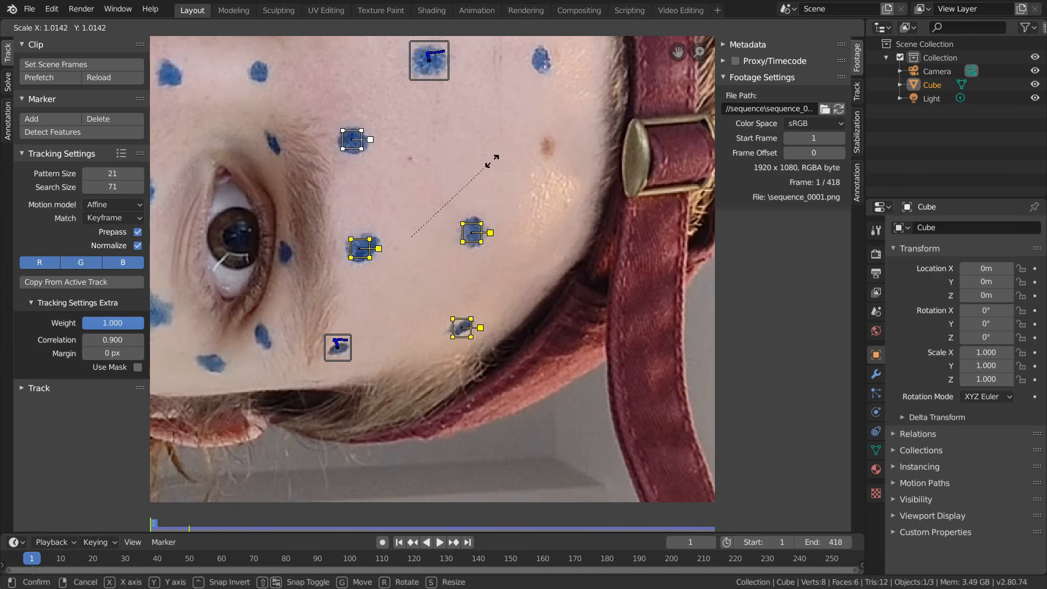
pyautogui.click(577, 120)
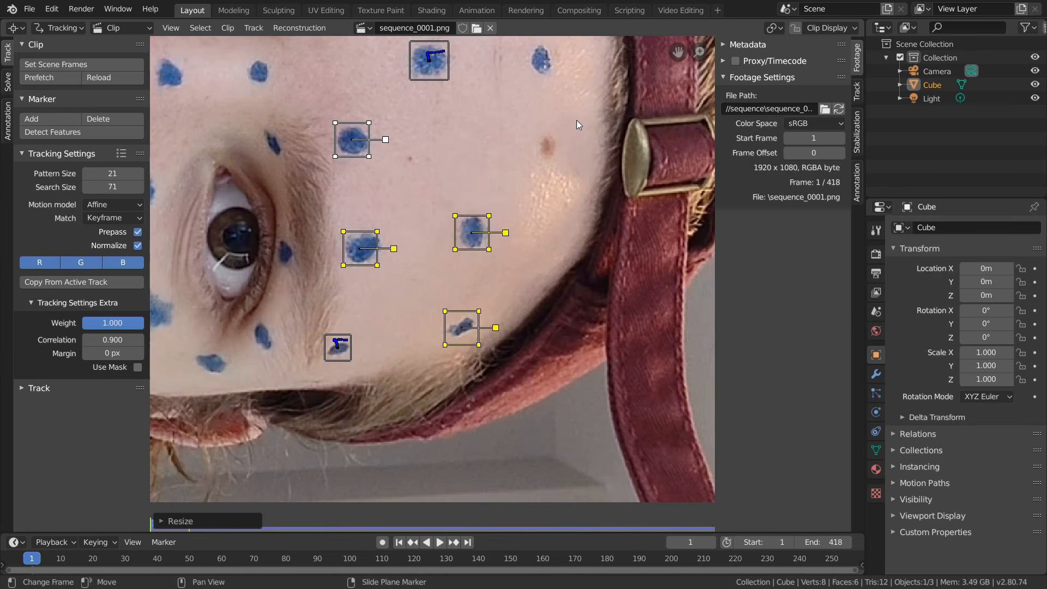
# - Track the four enlarged forehead markers through the clip and add markers at frame 1 on the six remaining forehead dots
pyautogui.hotkey('ctrl', 't')
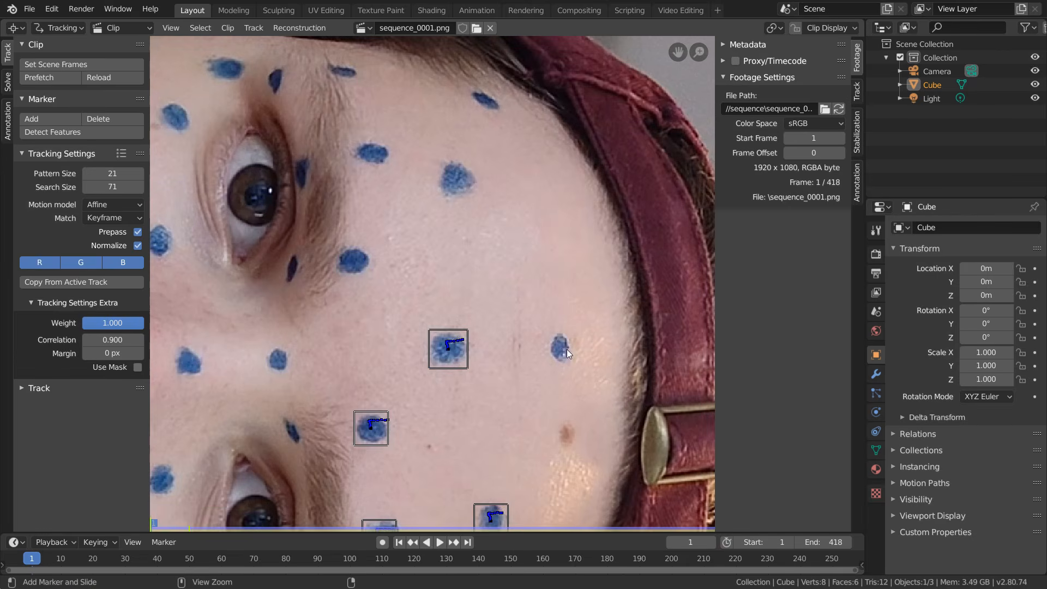
pyautogui.keyDown('ctrl'); pyautogui.click(561, 349); pyautogui.keyUp('ctrl')
pyautogui.keyDown('ctrl'); pyautogui.click(351, 262); pyautogui.keyUp('ctrl')
pyautogui.keyDown('ctrl'); pyautogui.click(372, 150); pyautogui.keyUp('ctrl')
pyautogui.keyDown('ctrl'); pyautogui.click(455, 181); pyautogui.keyUp('ctrl')
pyautogui.keyDown('ctrl'); pyautogui.click(486, 101); pyautogui.keyUp('ctrl')
pyautogui.keyDown('ctrl'); pyautogui.click(342, 71); pyautogui.keyUp('ctrl')
# - Enlarge all six new forehead markers together and track them through the clip
pyautogui.press('a')
pyautogui.press('s')
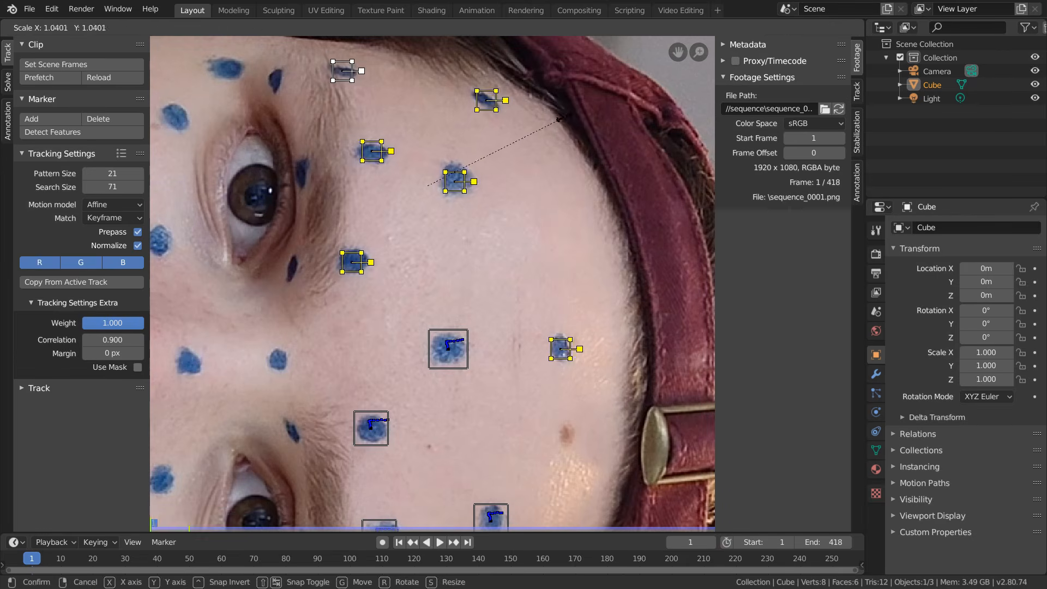
pyautogui.click(658, 86)
pyautogui.hotkey('ctrl', 't')
pyautogui.scroll(-2, 487, 189)
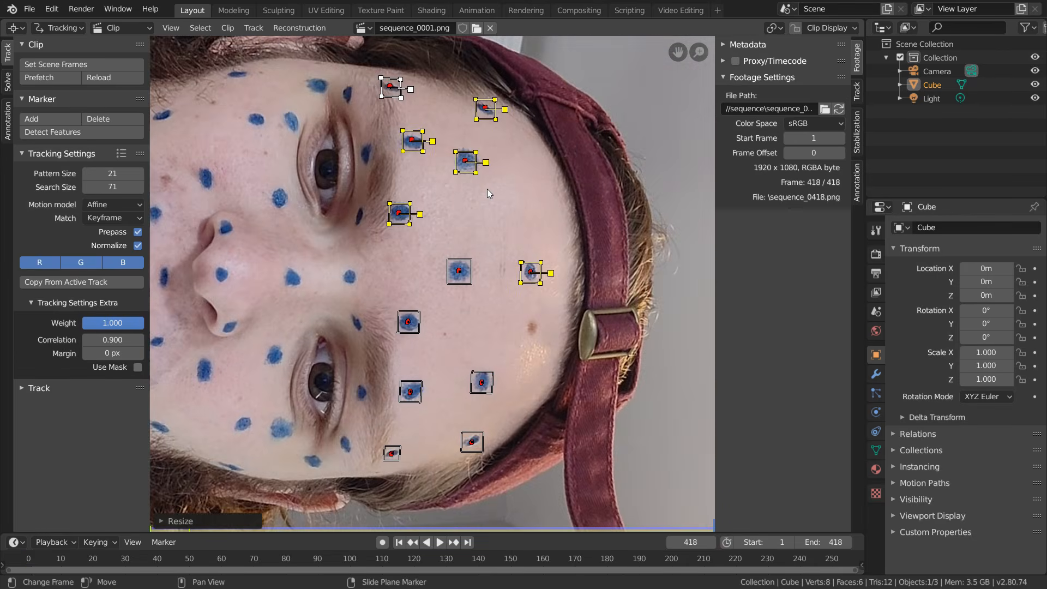
# - Deselect the finished forehead tracks, return to frame 1, and add an enlarged marker on the large cheek dot below the lower eye
pyautogui.hotkey('alt', 'a')
pyautogui.hotkey('shift', 'Left')
pyautogui.moveTo(262, 479); pyautogui.dragTo(440, 426, button='middle')
pyautogui.scroll(1, 440, 426)
pyautogui.scroll(1, 439, 426)
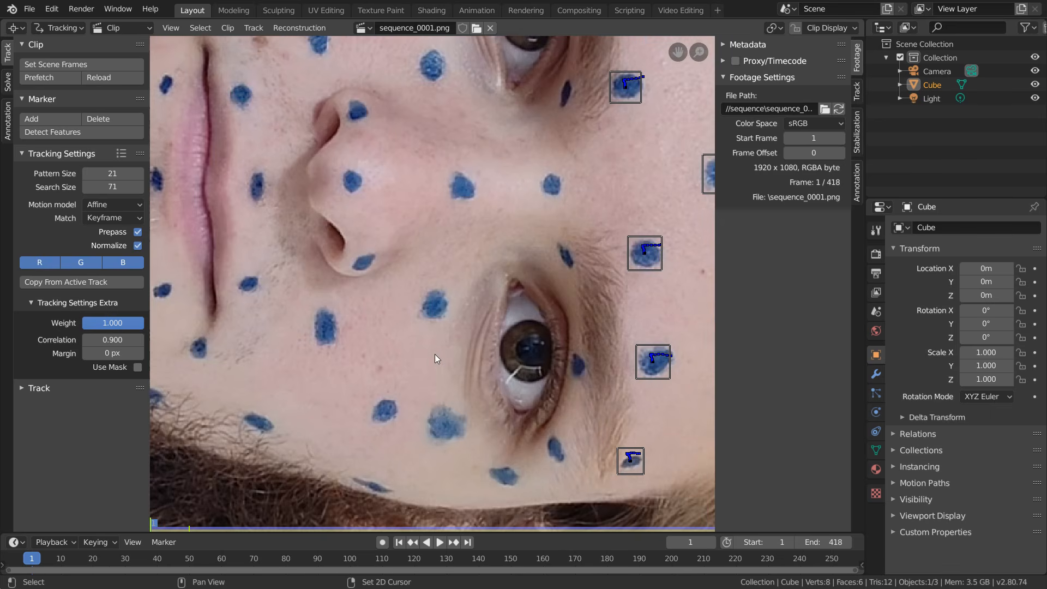
pyautogui.keyDown('ctrl'); pyautogui.click(441, 425); pyautogui.keyUp('ctrl')
pyautogui.press('s')
pyautogui.click(468, 375)
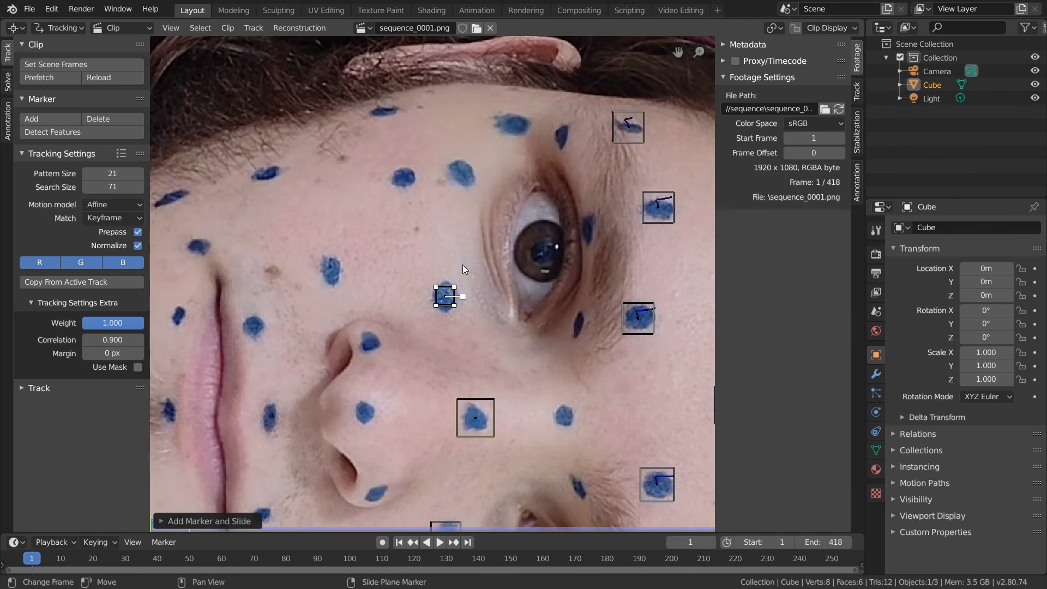
# - Add markers on the two outer cheek dots below the upper eye and track all new cheek and nose-bridge markers forward
pyautogui.keyDown('ctrl'); pyautogui.click(458, 169); pyautogui.keyUp('ctrl')
pyautogui.keyDown('ctrl'); pyautogui.click(402, 175); pyautogui.keyUp('ctrl')
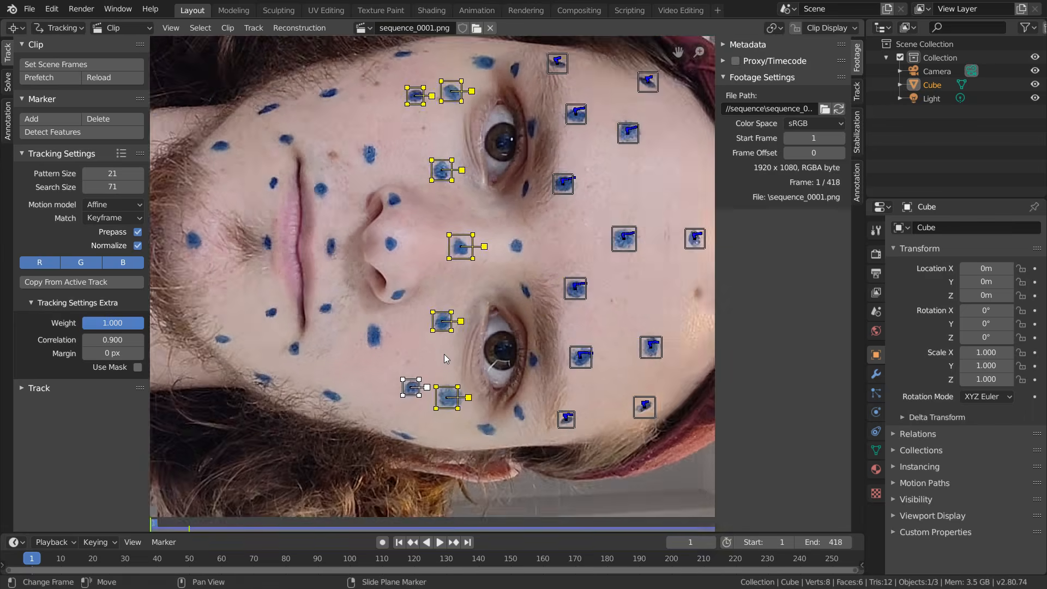
pyautogui.hotkey('ctrl', 't')
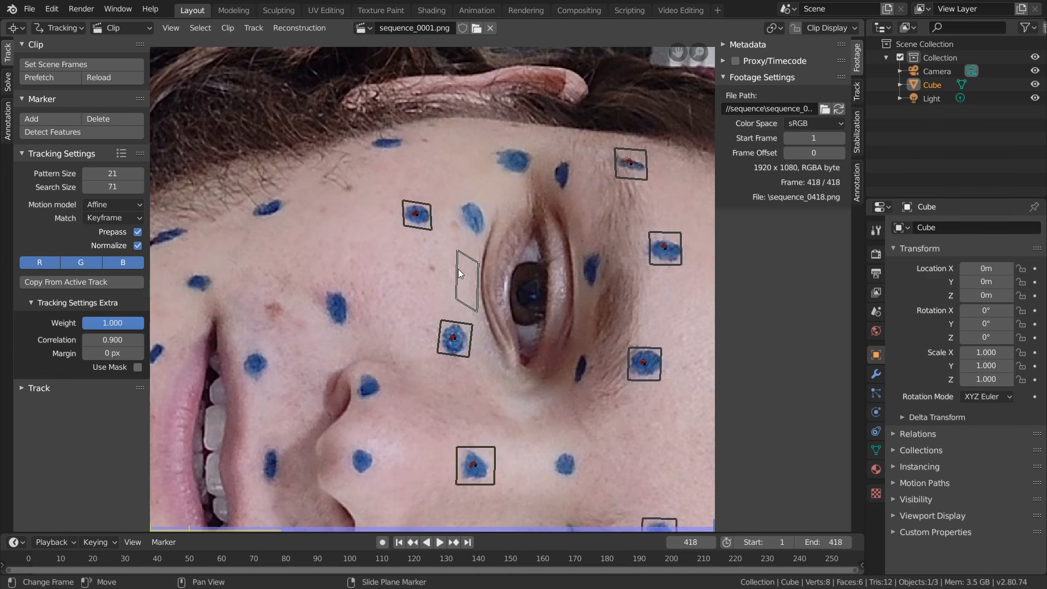
# - At frame 97, reshape the pattern corners of the drifting marker below the upper eye to surround its dot
pyautogui.press('space')
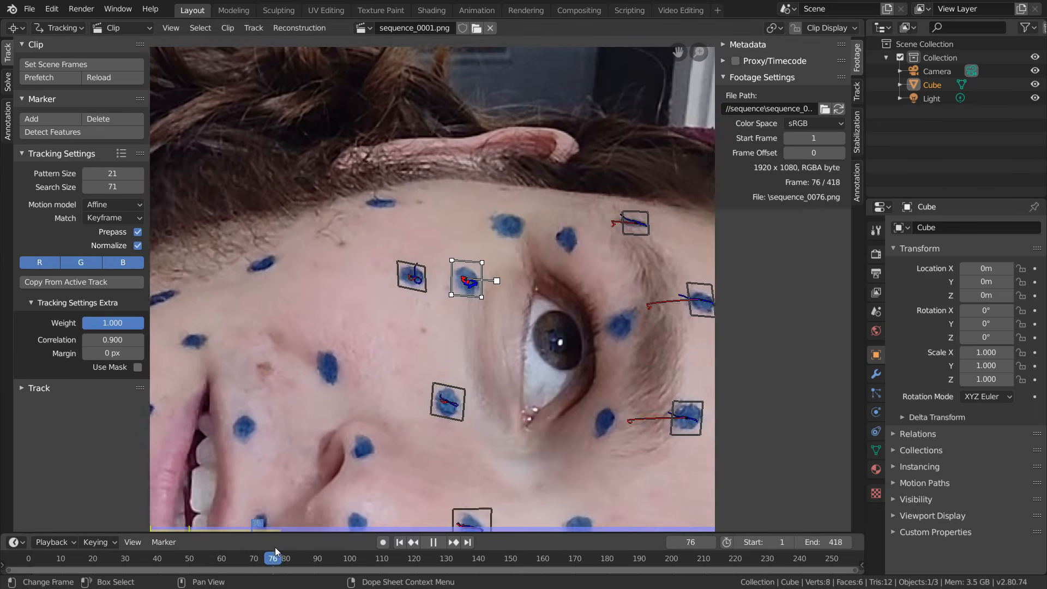
pyautogui.moveTo(345, 528); pyautogui.dragTo(343, 527)
pyautogui.scroll(7, 568, 284)
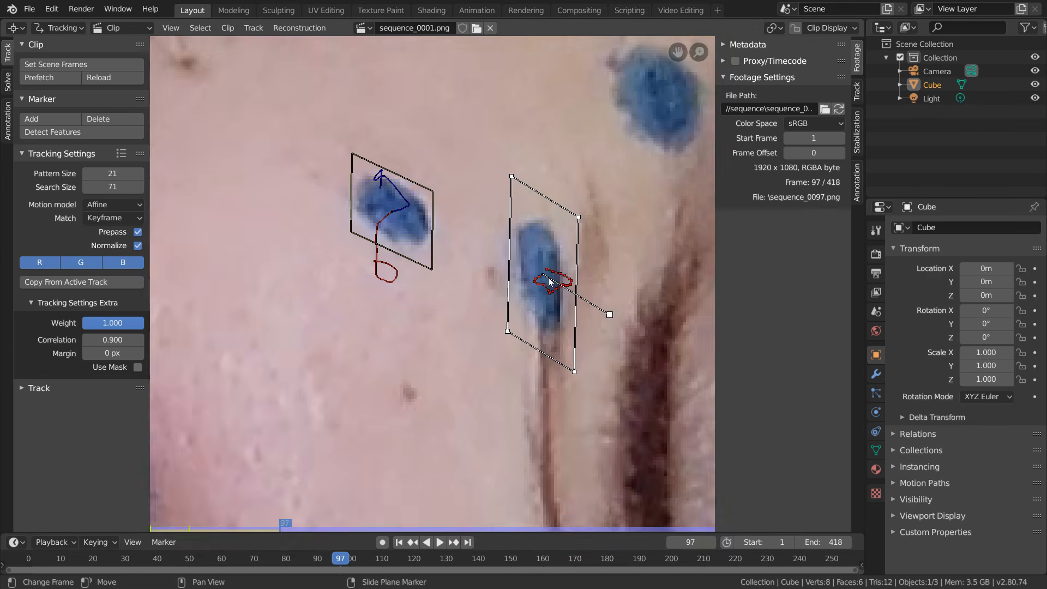
pyautogui.moveTo(524, 347); pyautogui.dragTo(377, 371, button='middle')
pyautogui.moveTo(361, 357); pyautogui.dragTo(354, 359)
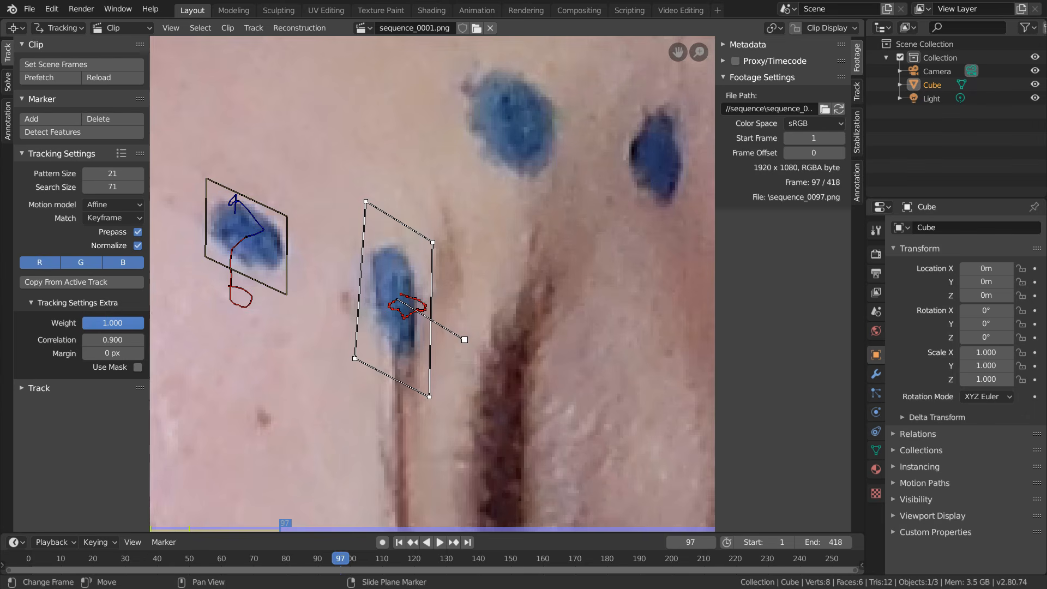
pyautogui.moveTo(429, 397); pyautogui.dragTo(434, 381)
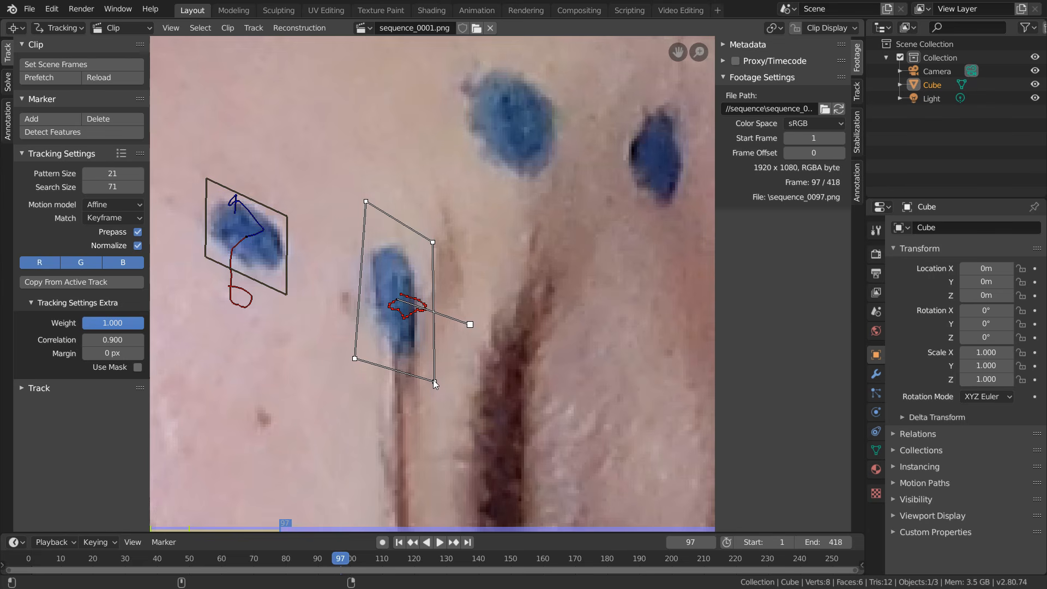
# - Show the marker search areas, enlarge the area of the marker below the upper eye, and retrack it to frame 418
pyautogui.hotkey('alt', 's')
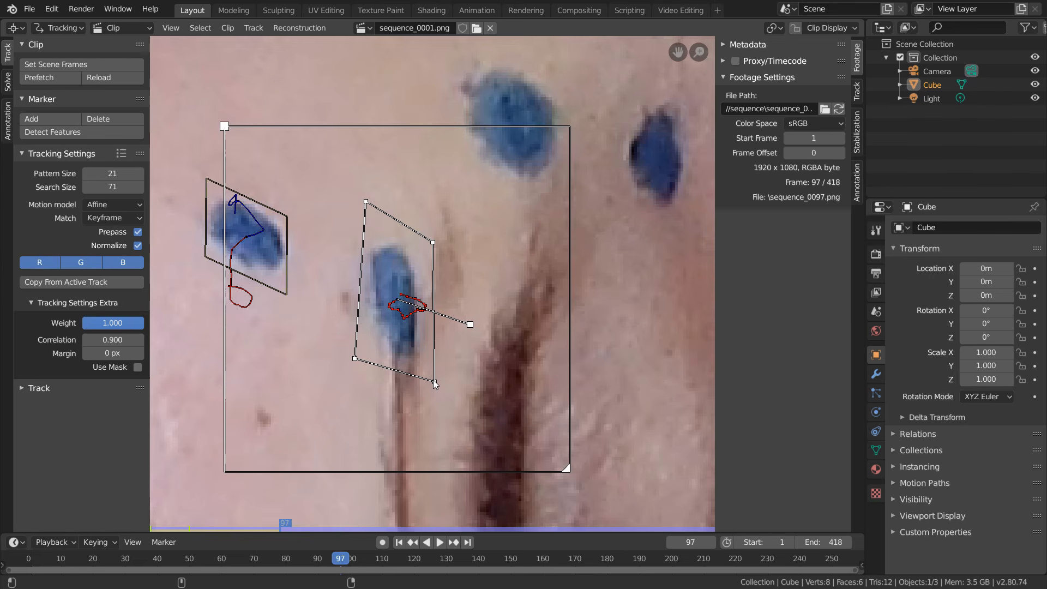
pyautogui.moveTo(568, 470); pyautogui.dragTo(574, 474)
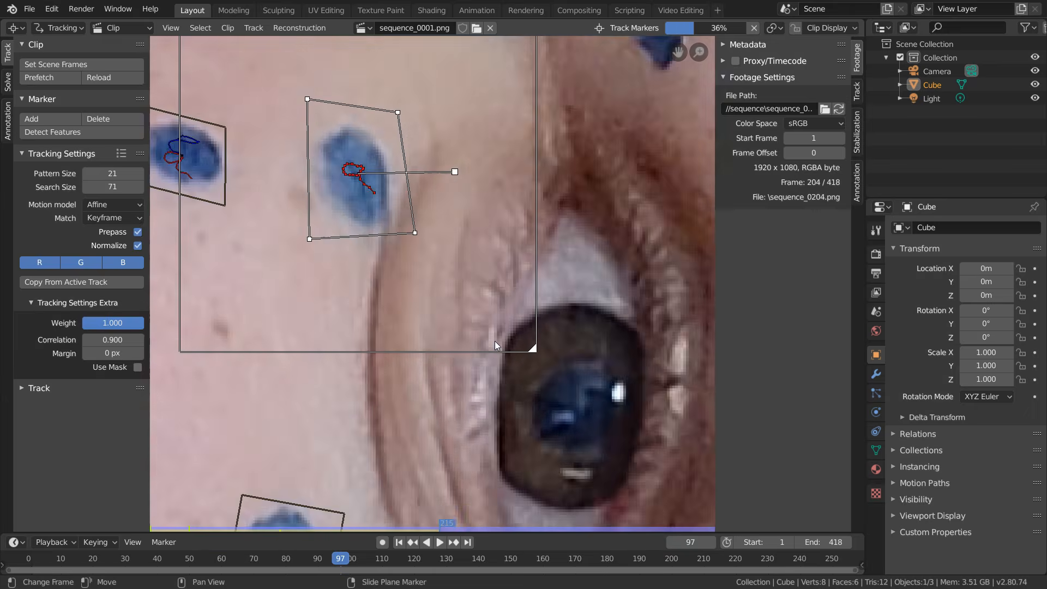
pyautogui.scroll(-6, 402, 237)
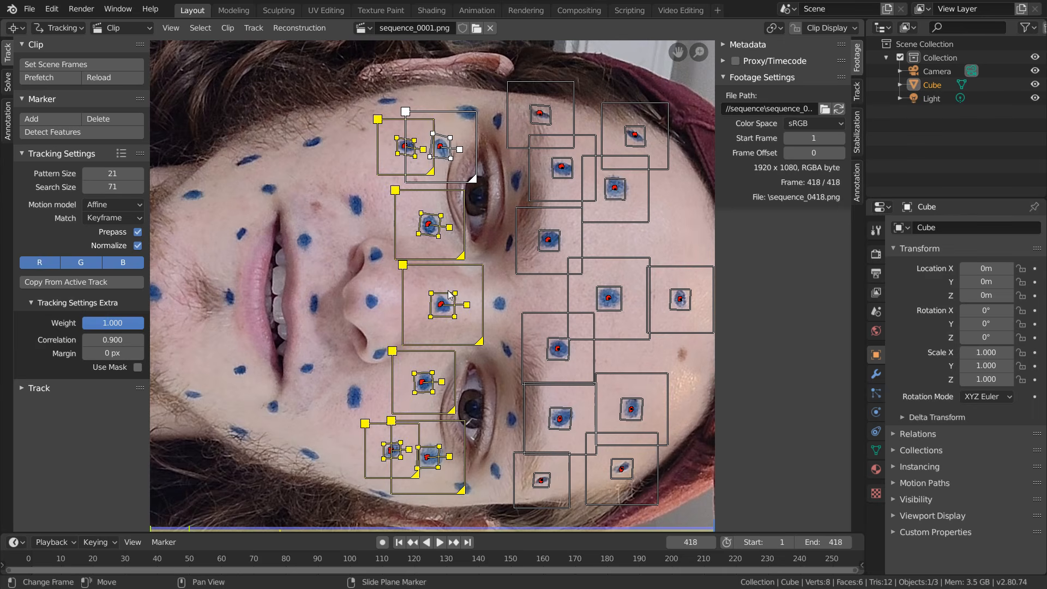
# - Track the remaining cheek and nose dots from frame 1 and enlarge the drifting upper cheek marker's pattern at frame 97
pyautogui.hotkey('shift', 'Left')
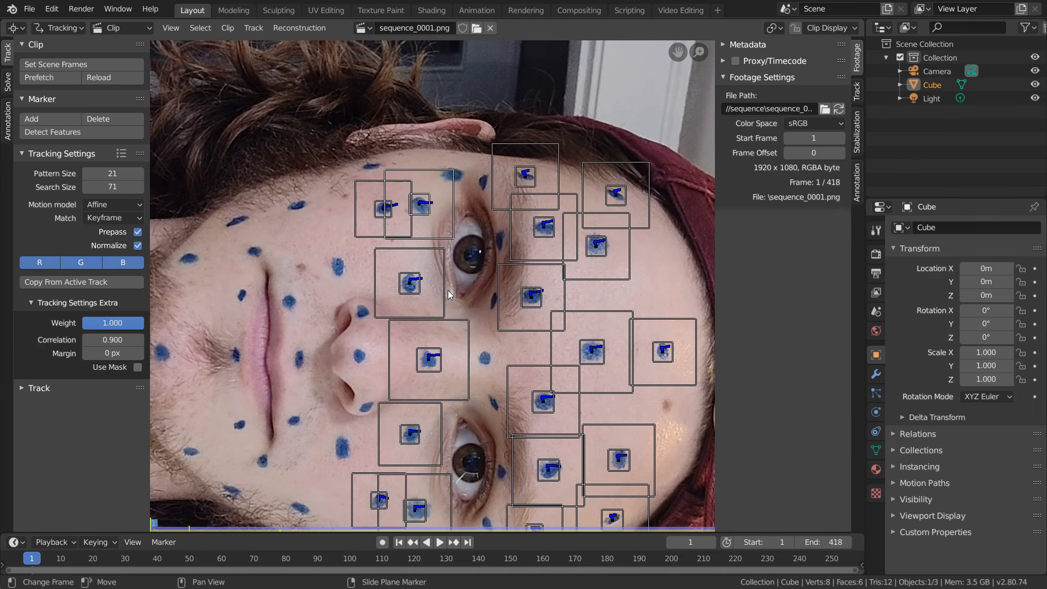
pyautogui.scroll(10, 450, 255)
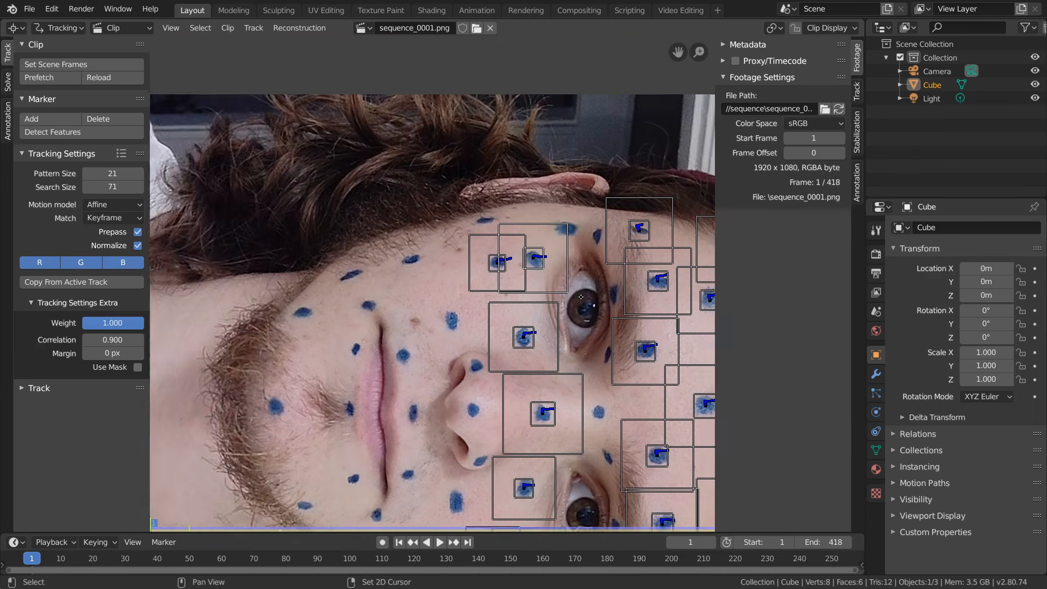
pyautogui.hotkey('ctrl', 't')
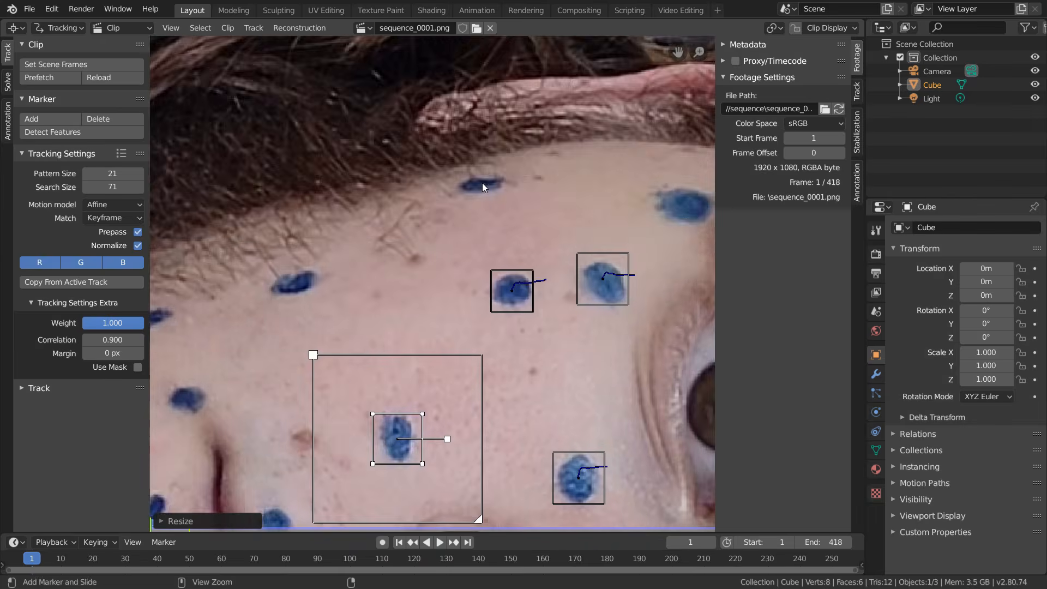
pyautogui.scroll(-3, 464, 284)
pyautogui.scroll(4, 464, 285)
pyautogui.press('s')
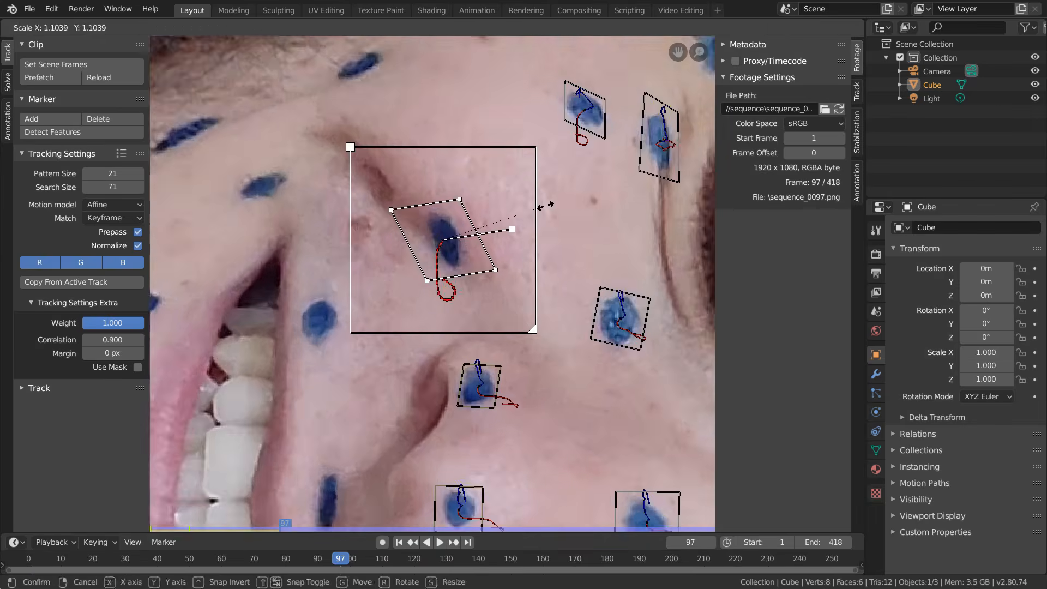
pyautogui.click(548, 206)
# - Return to frame 1 and add markers on the untracked dots around the lips and mouth corner
pyautogui.hotkey('shift', 'Left')
pyautogui.keyDown('ctrl'); pyautogui.click(423, 463); pyautogui.keyUp('ctrl')
pyautogui.keyDown('ctrl'); pyautogui.click(375, 279); pyautogui.keyUp('ctrl')
pyautogui.keyDown('ctrl'); pyautogui.click(491, 143); pyautogui.keyUp('ctrl')
pyautogui.keyDown('ctrl'); pyautogui.click(386, 276); pyautogui.keyUp('ctrl')
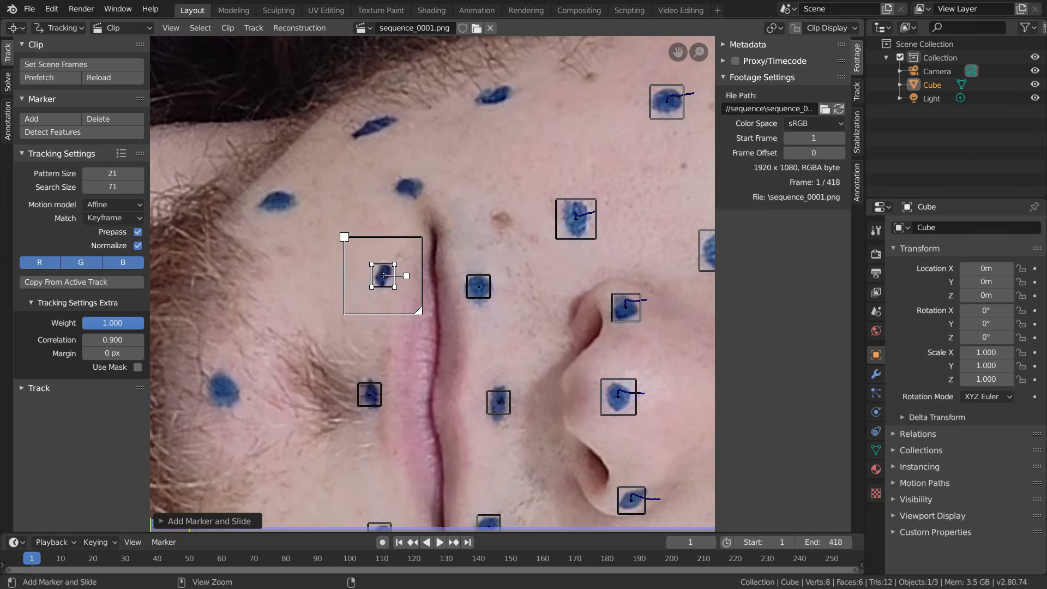
pyautogui.scroll(-1, 474, 163)
pyautogui.keyDown('ctrl'); pyautogui.click(407, 164); pyautogui.keyUp('ctrl')
# - Track all mouth markers forward, enlarge the pattern of the marker above the upper lip near frame 94, and retrack it
pyautogui.press('a')
pyautogui.hotkey('ctrl', 't')
pyautogui.click(484, 334)
pyautogui.scroll(6, 485, 334)
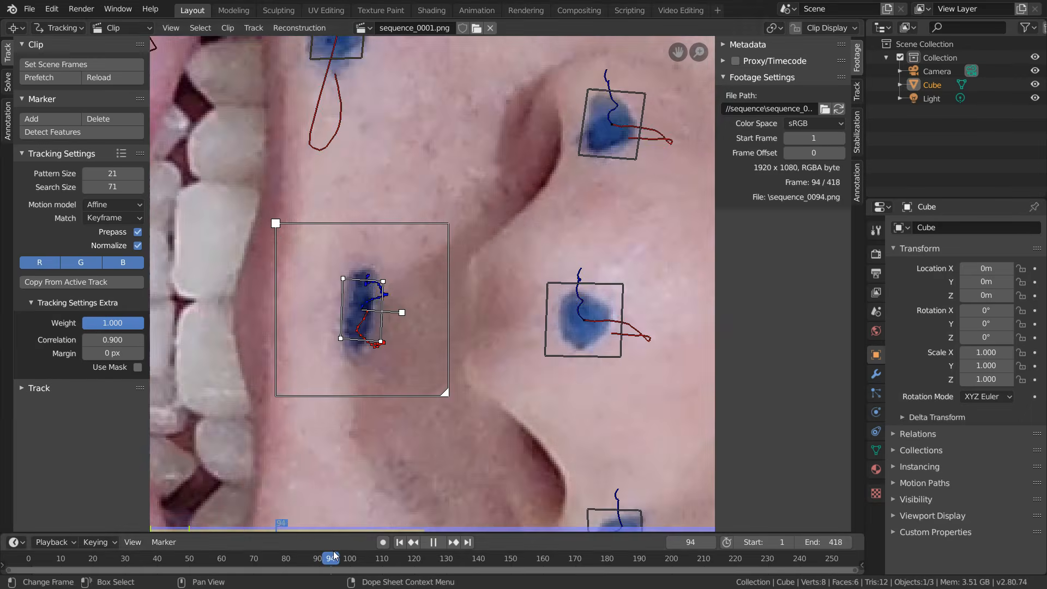
pyautogui.press('s')
pyautogui.click(458, 243)
pyautogui.hotkey('ctrl', 't')
# - Stretch the drifting mouth marker's pattern along X by about 1.76 at frame 48 and retrack it forward
pyautogui.scroll(4, 433, 284)
pyautogui.press('s')
pyautogui.press('y')
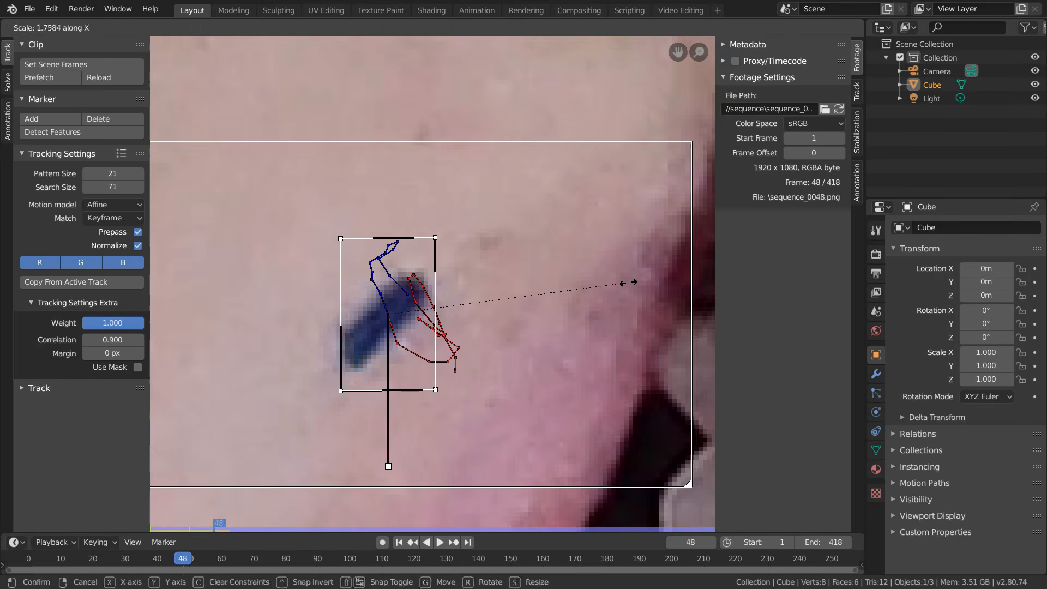
pyautogui.click(626, 283)
pyautogui.hotkey('ctrl', 't')
# - Return to frame 1 and add a marker on the next untracked face dot
pyautogui.scroll(-6, 437, 259)
pyautogui.hotkey('shift', 'Left')
pyautogui.keyDown('ctrl'); pyautogui.click(368, 347); pyautogui.keyUp('ctrl')
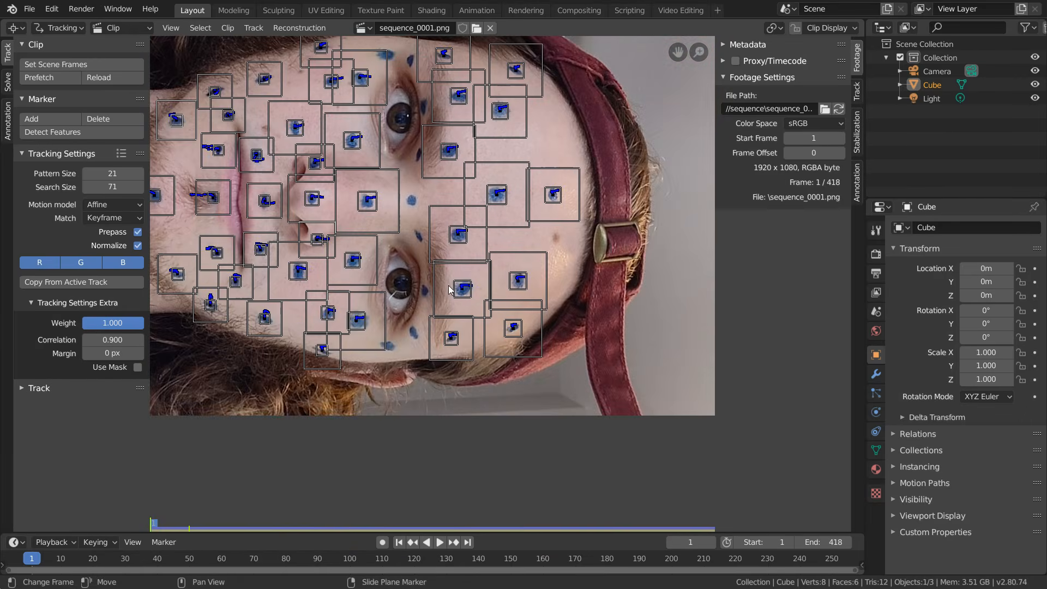
# - Hide the finished tracks and add enlarged markers on the dots at the outer corner and eyelid of the lower eye
pyautogui.scroll(3, 393, 352)
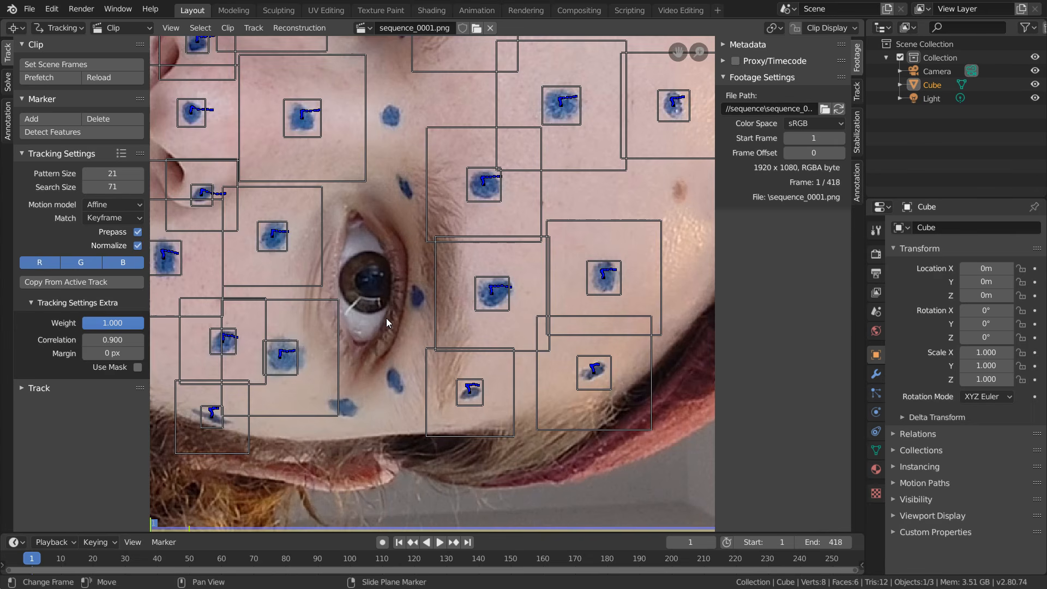
pyautogui.press('h')
pyautogui.moveTo(368, 374); pyautogui.dragTo(453, 420, button='middle')
pyautogui.scroll(2, 410, 289)
pyautogui.keyDown('ctrl'); pyautogui.click(369, 331); pyautogui.keyUp('ctrl')
pyautogui.press('s')
pyautogui.keyDown('ctrl'); pyautogui.click(486, 290); pyautogui.keyUp('ctrl')
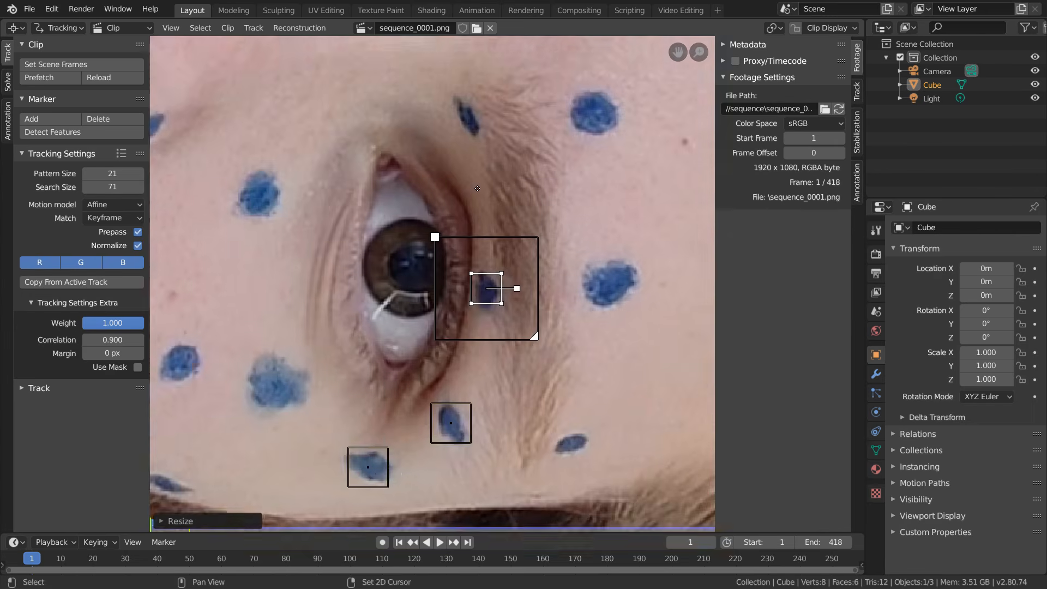
# - Add markers on the remaining dots around both eyes and track all the eye-area markers through the clip
pyautogui.keyDown('ctrl'); pyautogui.click(461, 234); pyautogui.keyUp('ctrl')
pyautogui.keyDown('ctrl'); pyautogui.click(447, 229); pyautogui.keyUp('ctrl')
pyautogui.keyDown('ctrl'); pyautogui.click(388, 215); pyautogui.keyUp('ctrl')
pyautogui.scroll(-4, 410, 201)
pyautogui.press('a')
pyautogui.hotkey('ctrl', 't')
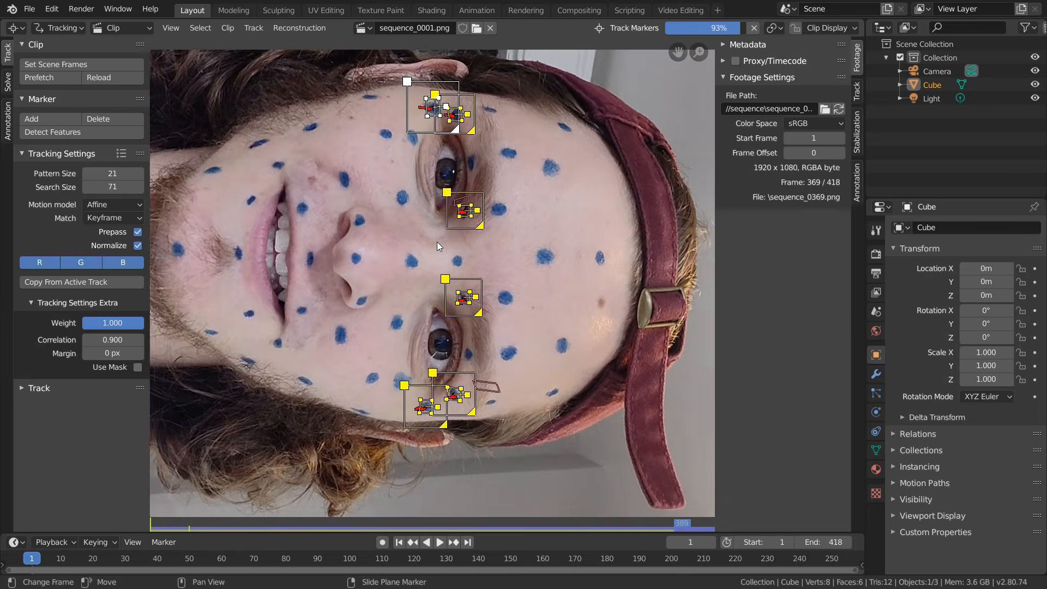
# - Enlarge the failed lower-eye eyelid marker's pattern around its dot at frame 75 and retrack it forward
pyautogui.click(497, 392)
pyautogui.scroll(4, 493, 400)
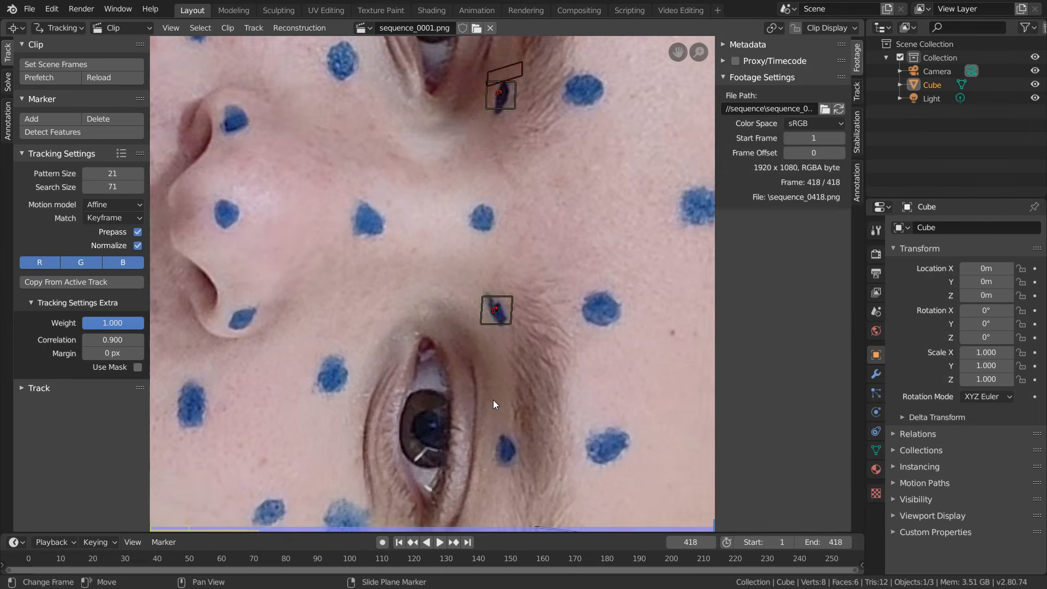
pyautogui.moveTo(508, 400); pyautogui.dragTo(442, 296, button='middle')
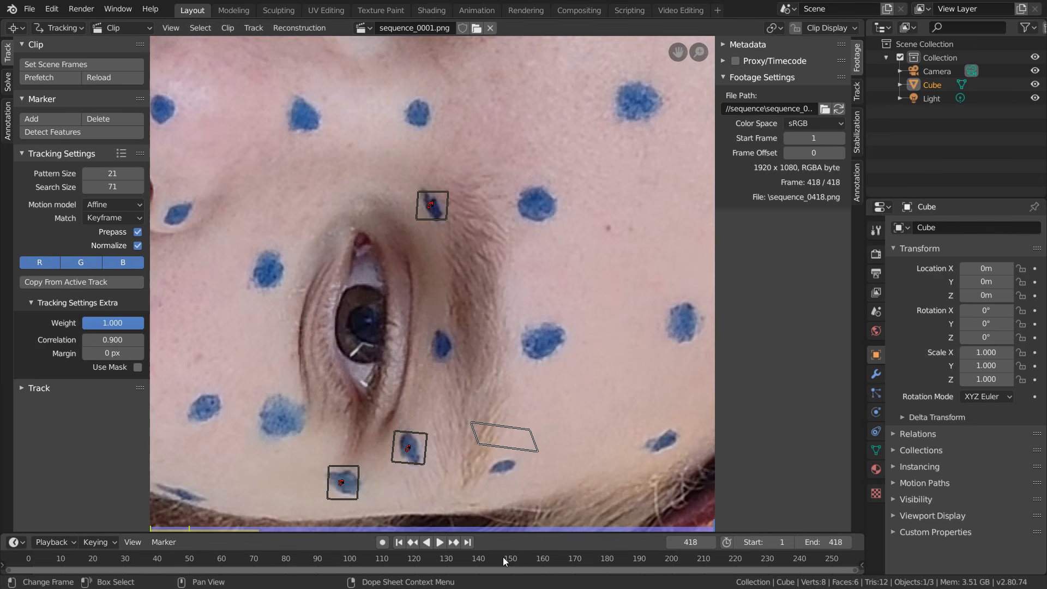
pyautogui.moveTo(502, 557); pyautogui.dragTo(270, 526)
pyautogui.moveTo(493, 449); pyautogui.dragTo(444, 343, button='middle')
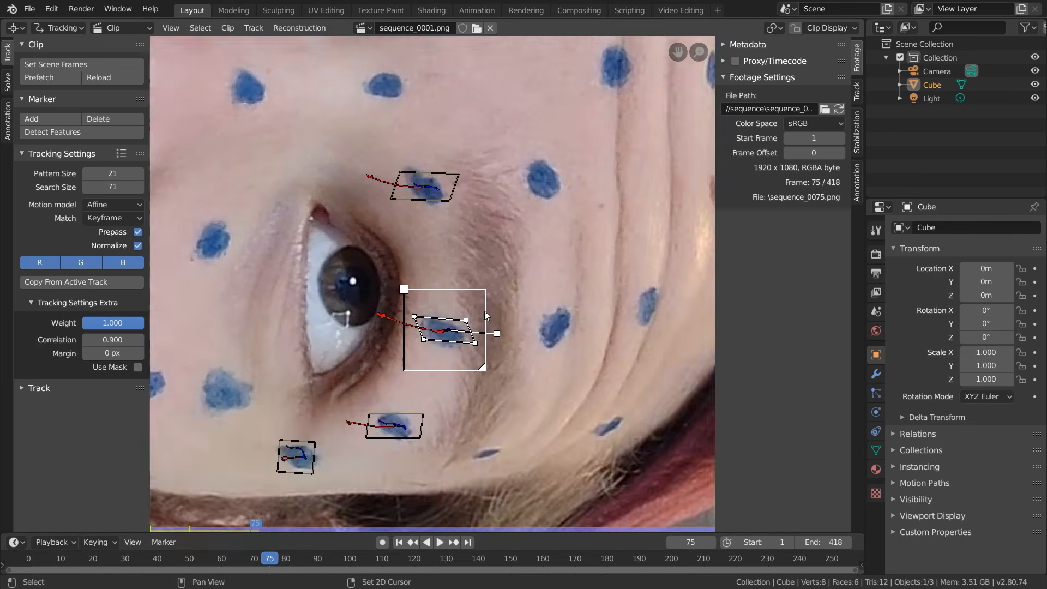
pyautogui.scroll(4, 453, 338)
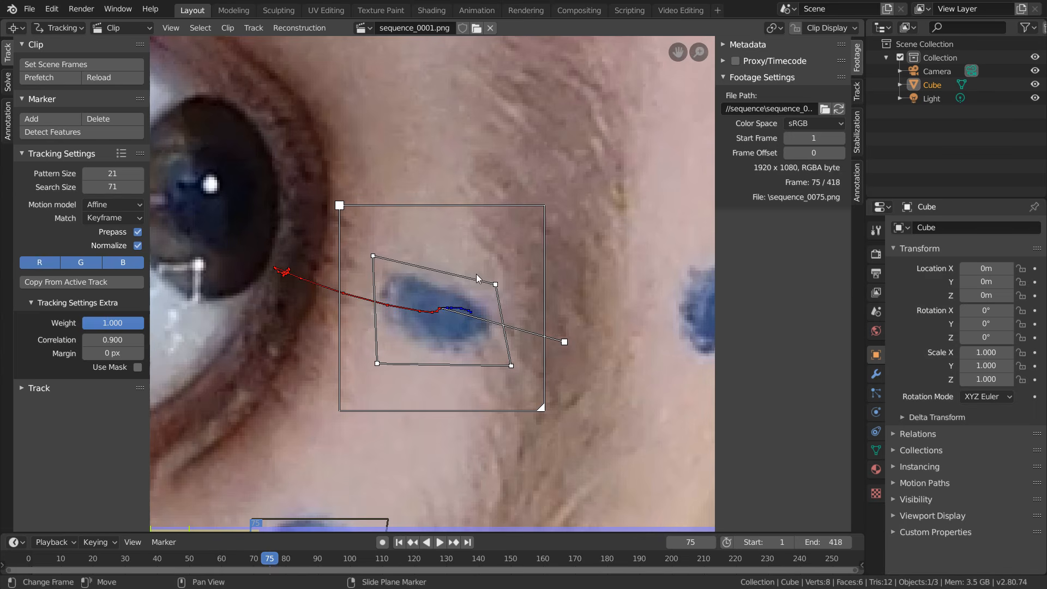
pyautogui.hotkey('ctrl', 't')
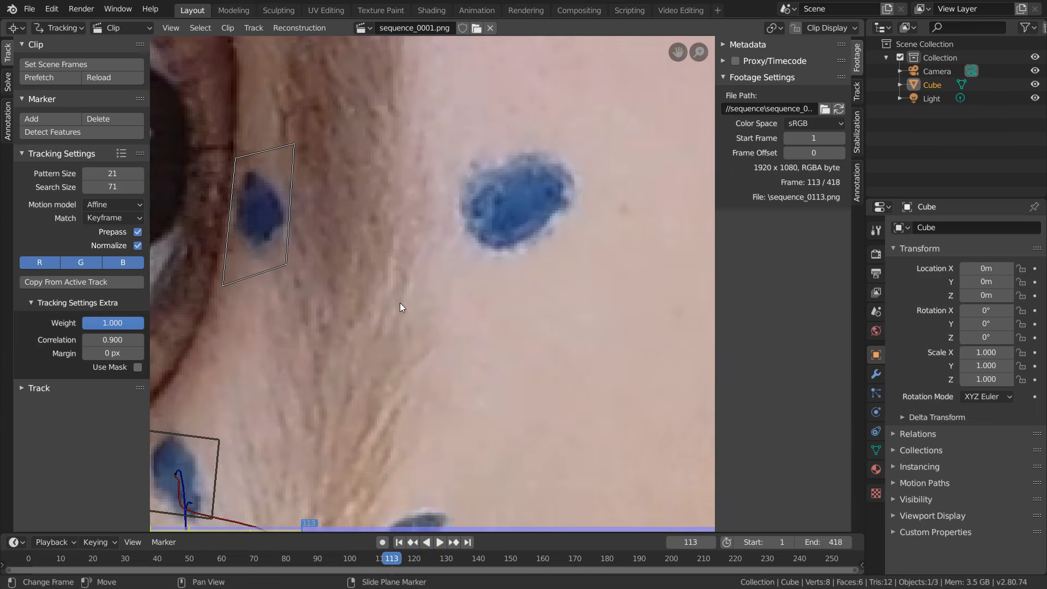
# - Lock the view to the selected eyelid marker, retrack it from frame 112, and reposition it on its dot at frame 319
pyautogui.press('l')
pyautogui.scroll(2, 395, 303)
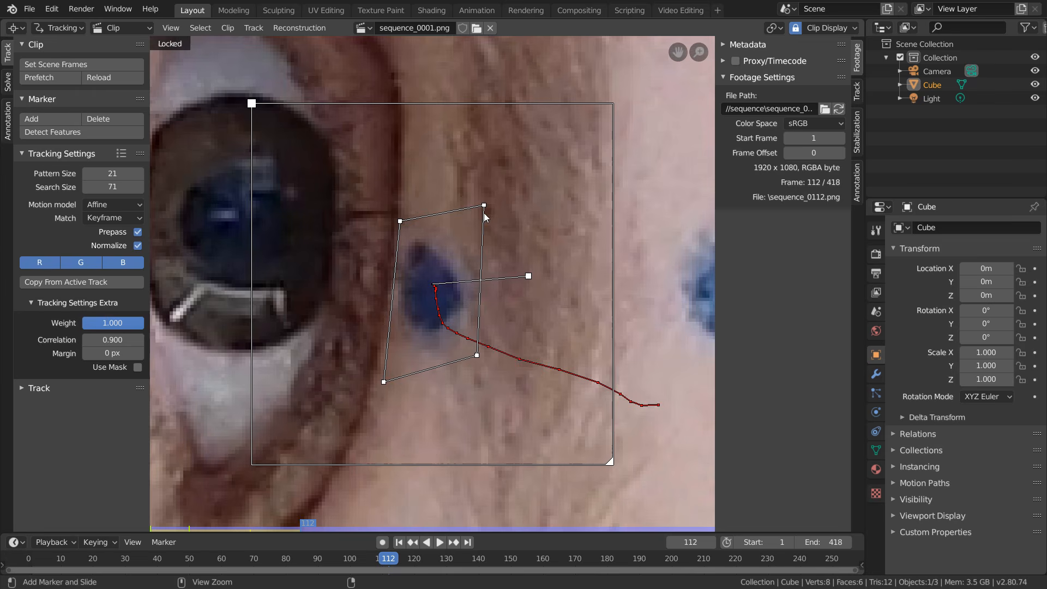
pyautogui.hotkey('ctrl', 't')
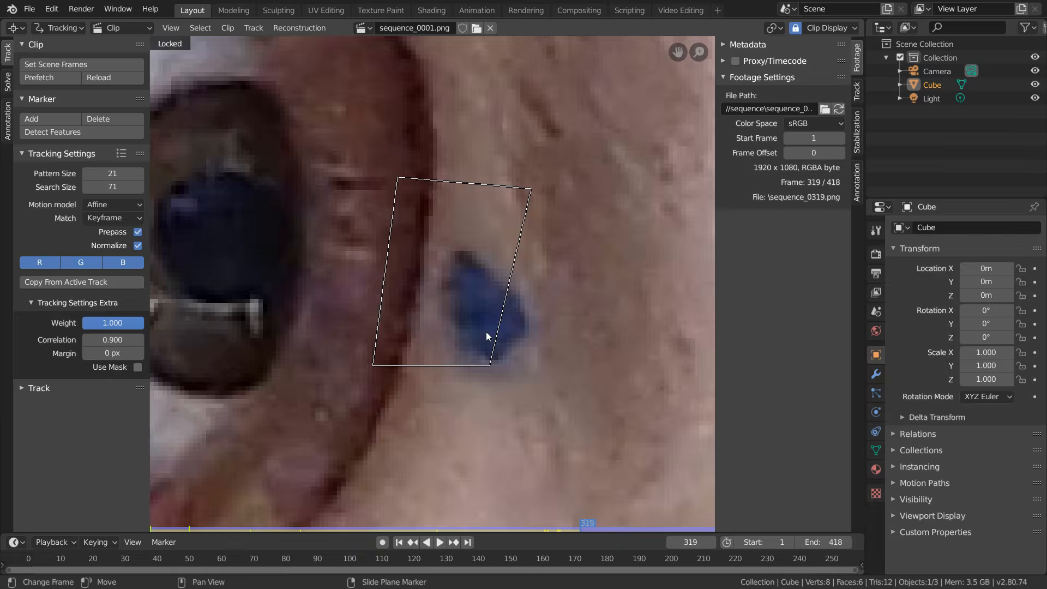
pyautogui.press('g')
# - Find where the upper-eye eyelid marker drifts and enlarge its pattern at an early frame
pyautogui.click(420, 562)
pyautogui.press('space')
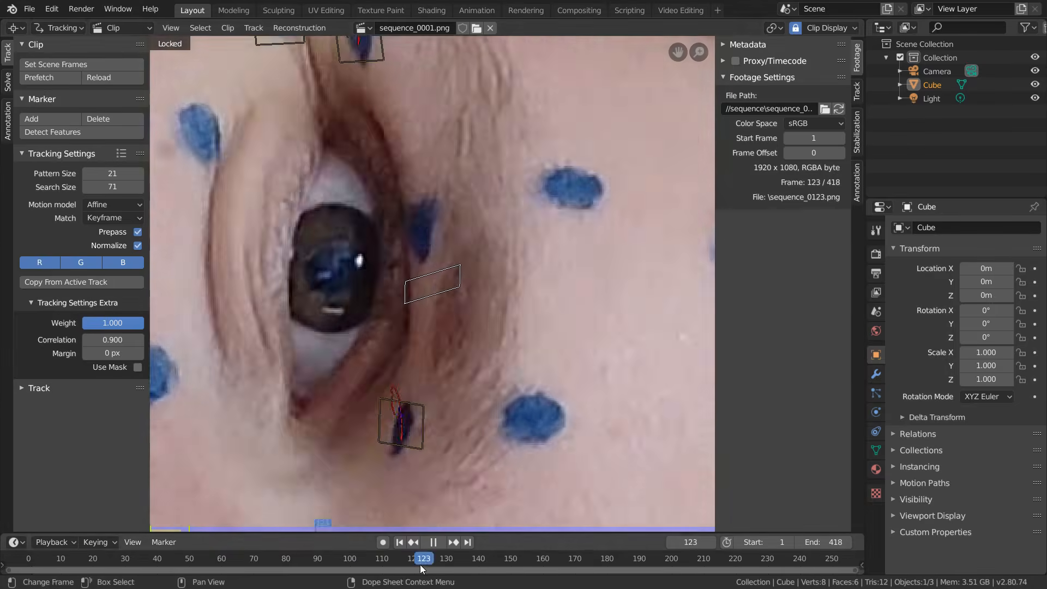
pyautogui.press('space')
pyautogui.click(86, 561)
pyautogui.press('s')
pyautogui.click(620, 273)
# - Reposition the upper-eye eyelid marker on its dot at frame 25, track it forward, and step back to frame 105
pyautogui.press('Right')
pyautogui.press('Right')
pyautogui.press('g')
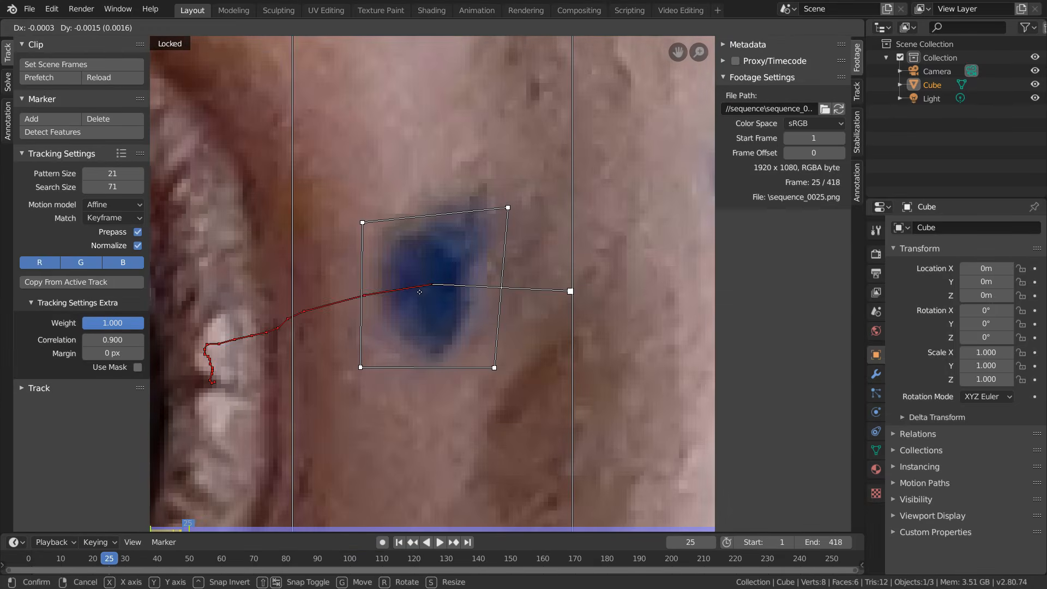
pyautogui.click(420, 293)
pyautogui.hotkey('ctrl', 't')
pyautogui.hotkey('ctrl', 't')
pyautogui.press('Left')
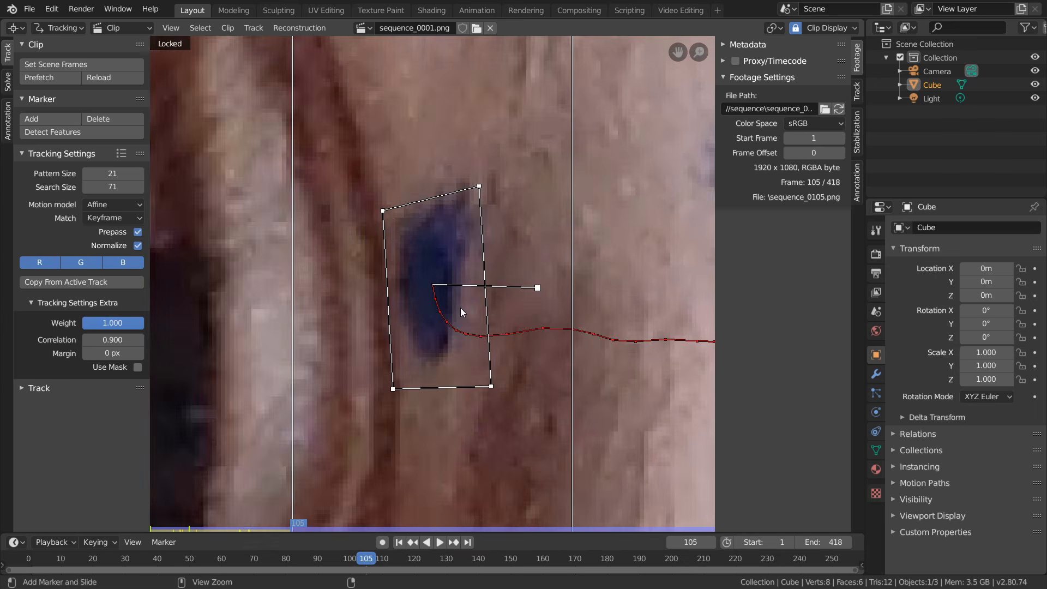
# - Refit and enlarge the upper-eye eyelid marker's pattern around its dot from frame 105 on, retracking it forward
pyautogui.hotkey('ctrl', 't')
pyautogui.moveTo(491, 386); pyautogui.dragTo(481, 377)
pyautogui.hotkey('ctrl', 't')
pyautogui.press('g')
pyautogui.click(484, 369)
pyautogui.press('s')
pyautogui.click(548, 314)
pyautogui.hotkey('ctrl', 't')
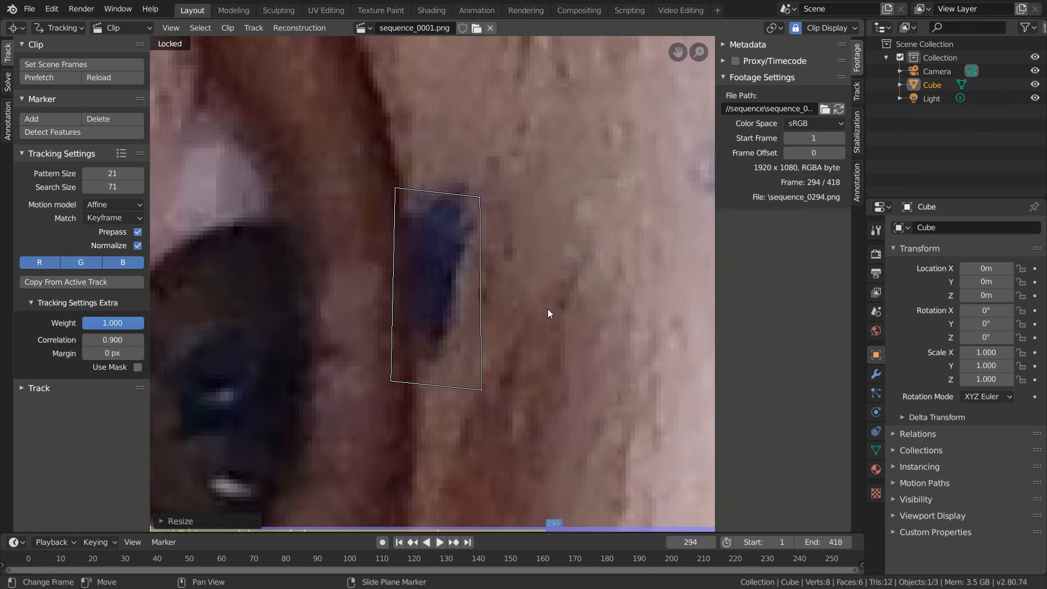
# - Reposition the upper-eye eyelid marker on its dot near frame 294, track it to frame 418, and lock it
pyautogui.press('Left')
pyautogui.press('g')
pyautogui.click(437, 295)
pyautogui.hotkey('ctrl', 't')
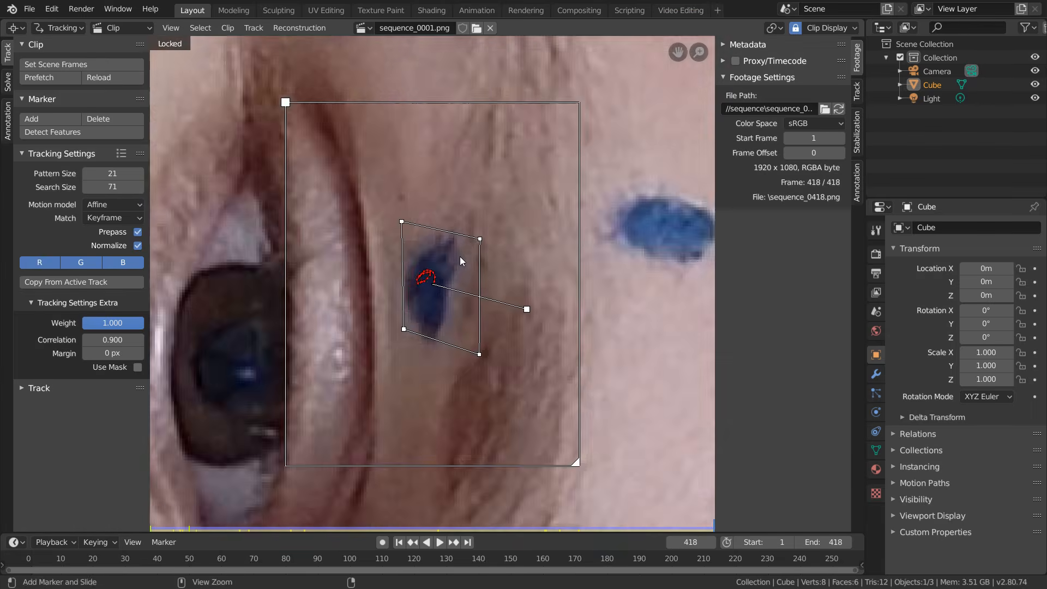
pyautogui.scroll(-6, 460, 256)
pyautogui.hotkey('ctrl', 'l')
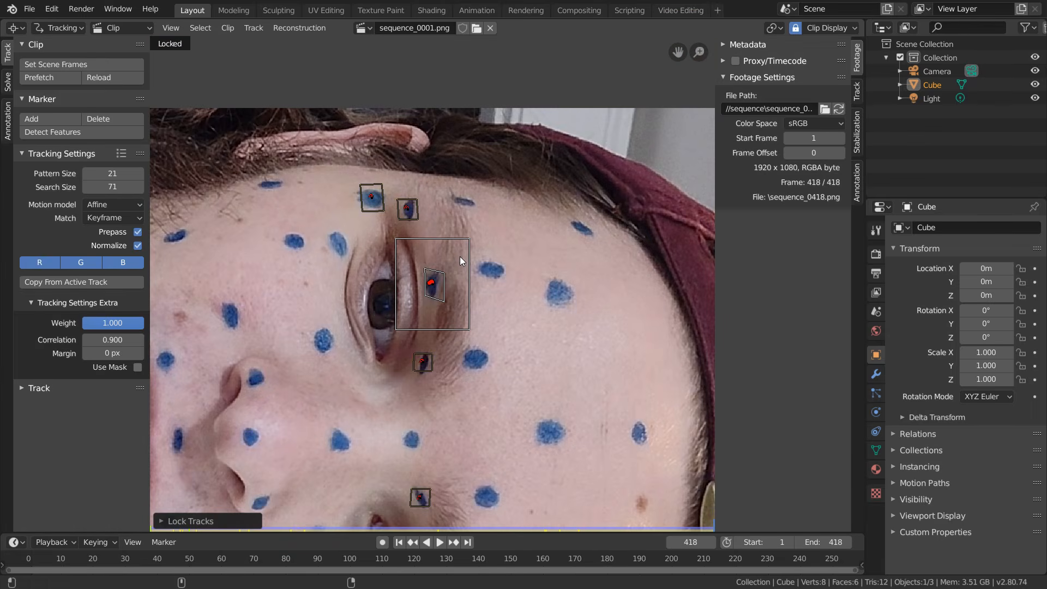
# - Unhide all locked facial markers and return to frame 1
pyautogui.hotkey('alt', 'h')
pyautogui.scroll(-2, 460, 257)
pyautogui.press('a')
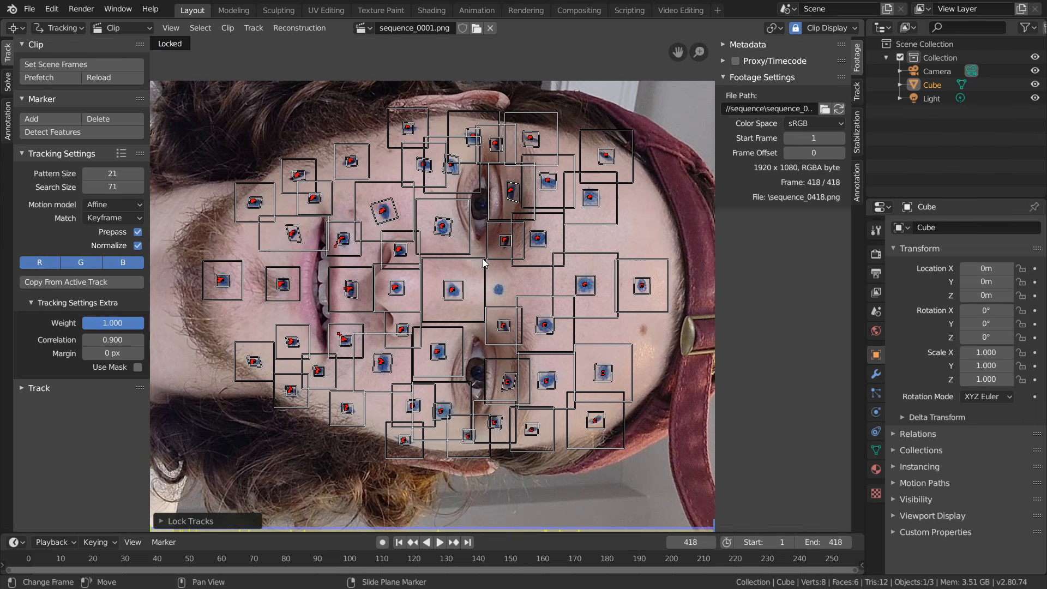
pyautogui.hotkey('shift', 'Left')
pyautogui.scroll(2, 553, 293)
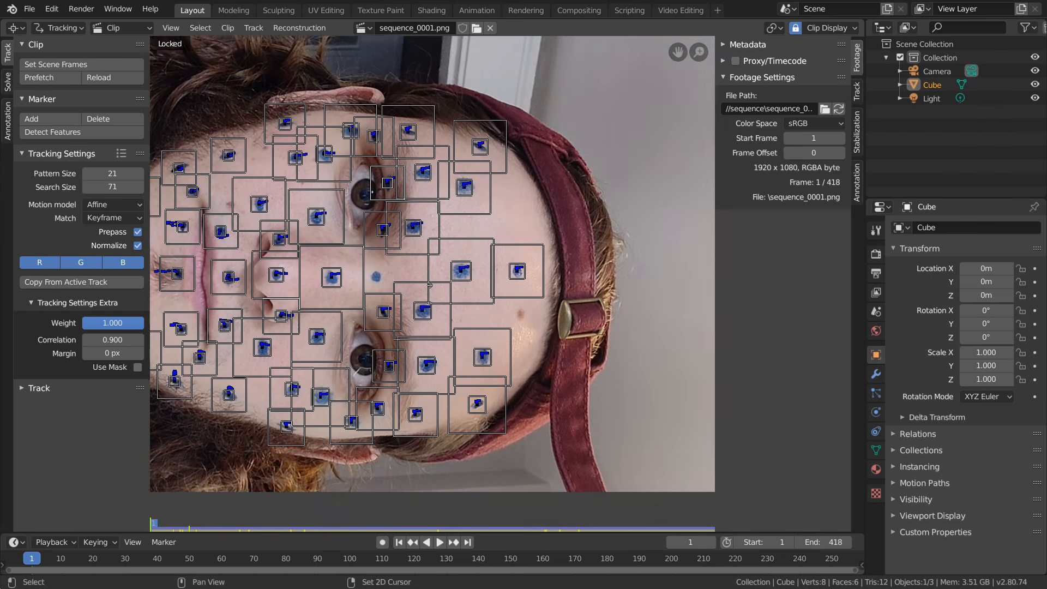
# - Add a marker fitted to the remaining dot between the eyes, track it forward to frame 418, and lock it
pyautogui.keyDown('ctrl'); pyautogui.click(362, 272); pyautogui.keyUp('ctrl')
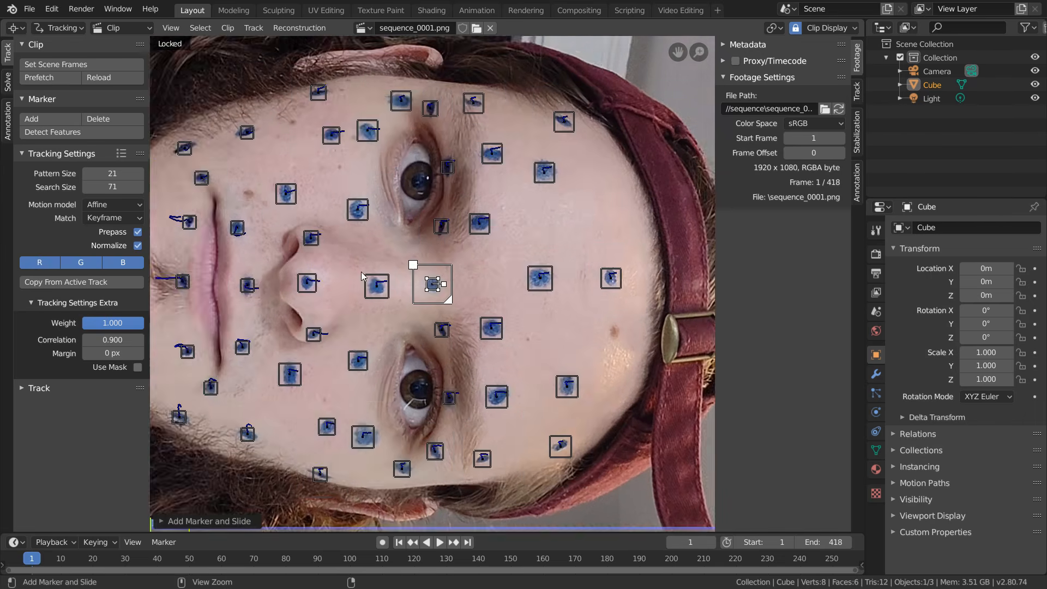
pyautogui.scroll(6, 450, 279)
pyautogui.press('s')
pyautogui.click(488, 274)
pyautogui.press('g')
pyautogui.click(489, 275)
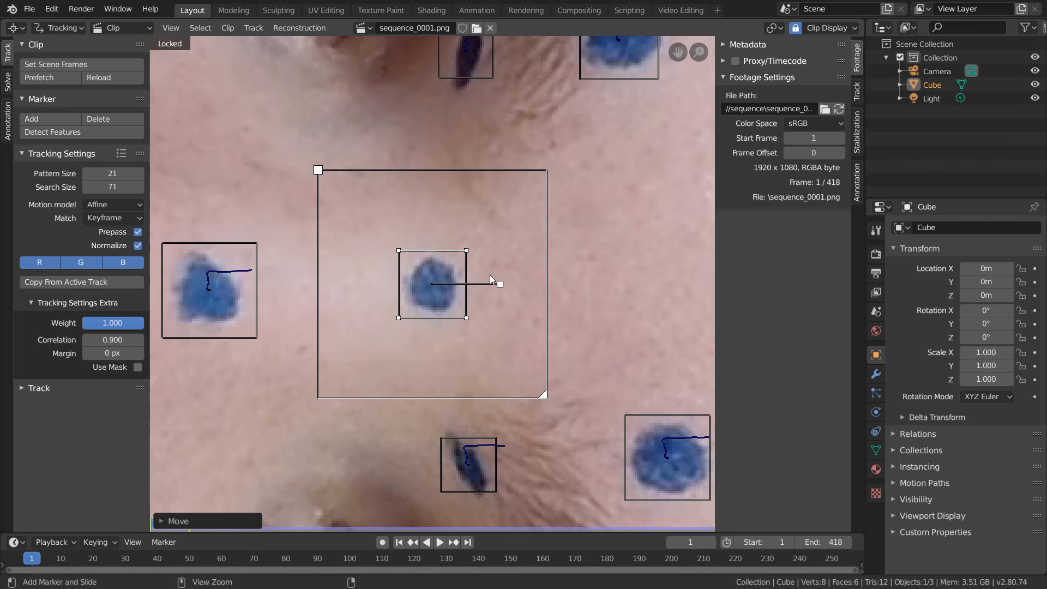
pyautogui.hotkey('ctrl', 't')
pyautogui.hotkey('ctrl', 'l')
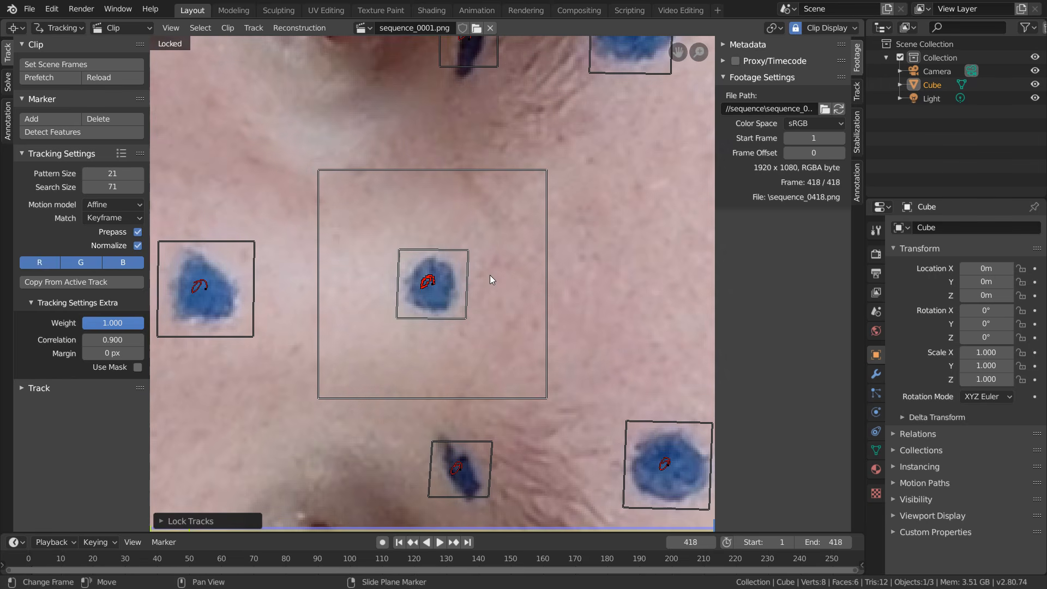
# - Select all the markers and turn the timeline area into a large 3D Viewport above the Movie Clip Editor
pyautogui.scroll(-7, 490, 275)
pyautogui.press('a')
pyautogui.moveTo(731, 562); pyautogui.dragTo(531, 540)
pyautogui.keyDown('ctrl'); pyautogui.moveTo(3, 537); pyautogui.dragTo(18, 28); pyautogui.keyUp('ctrl')
pyautogui.click(18, 28)
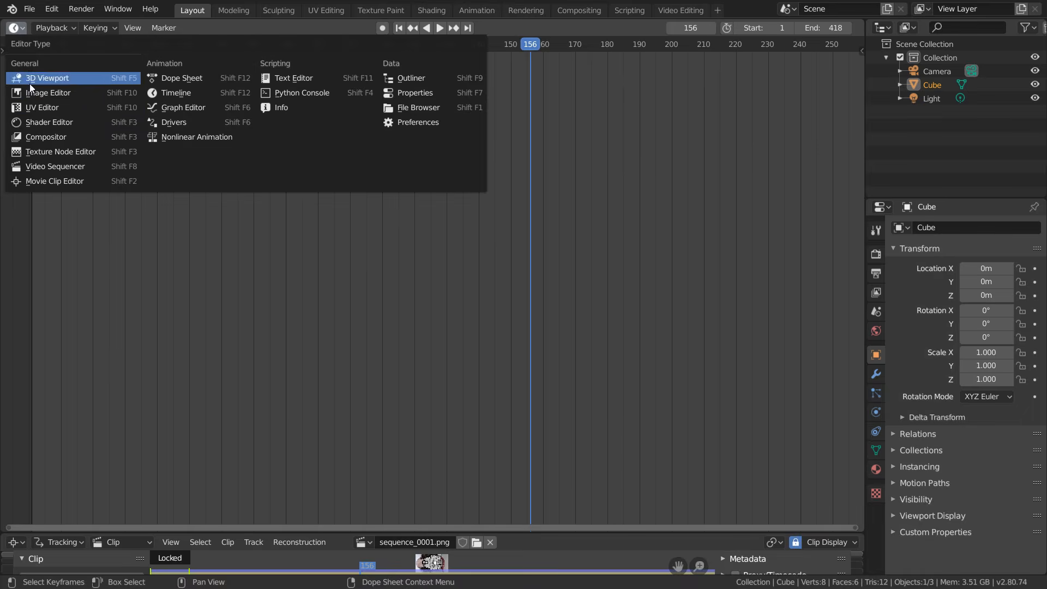
pyautogui.click(52, 77)
pyautogui.moveTo(71, 533); pyautogui.dragTo(71, 425)
pyautogui.scroll(7, 438, 520)
pyautogui.moveTo(421, 321); pyautogui.dragTo(449, 223, button='middle')
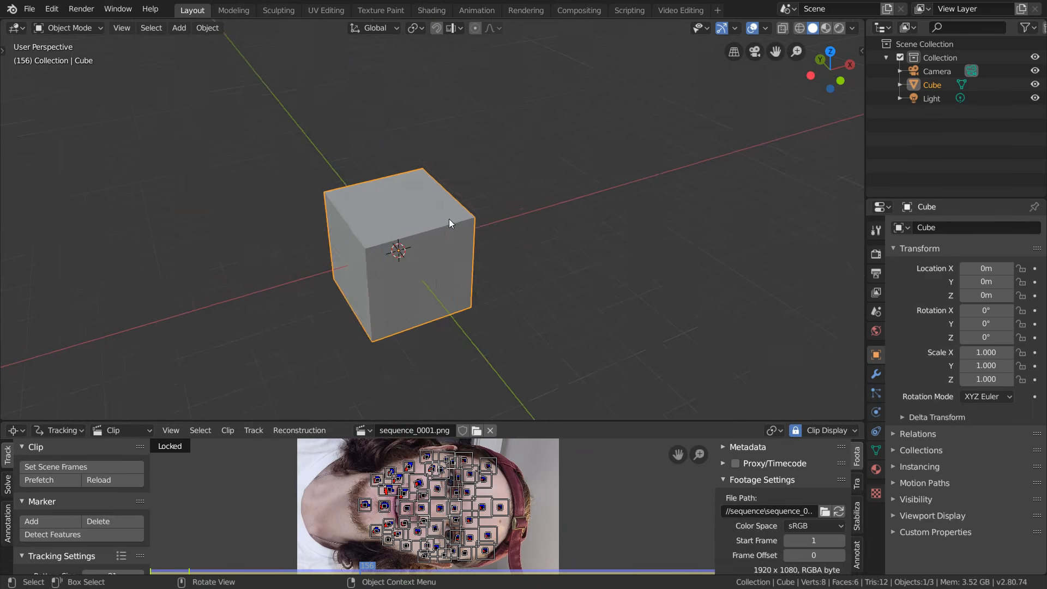
# - Delete the default cube and light from the scene
pyautogui.scroll(-4, 447, 224)
pyautogui.moveTo(355, 293); pyautogui.dragTo(508, 71)
pyautogui.press('Delete')
# - Zero the camera's location and rotation, and raise it along Z to about 7.36 m
pyautogui.click(652, 167)
pyautogui.press('n')
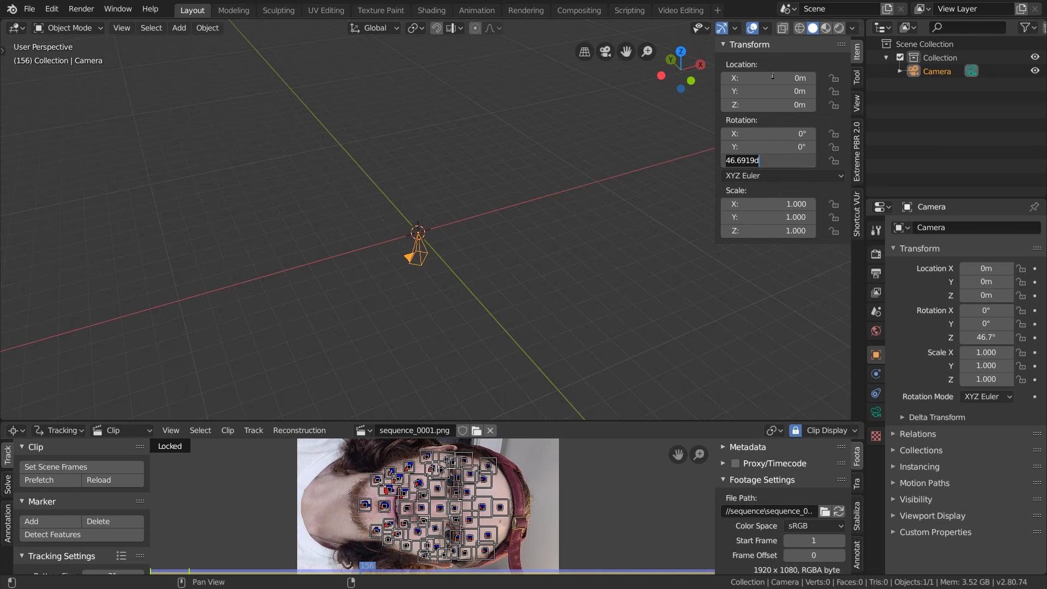
pyautogui.press('g')
pyautogui.press('z')
pyautogui.click(459, 86)
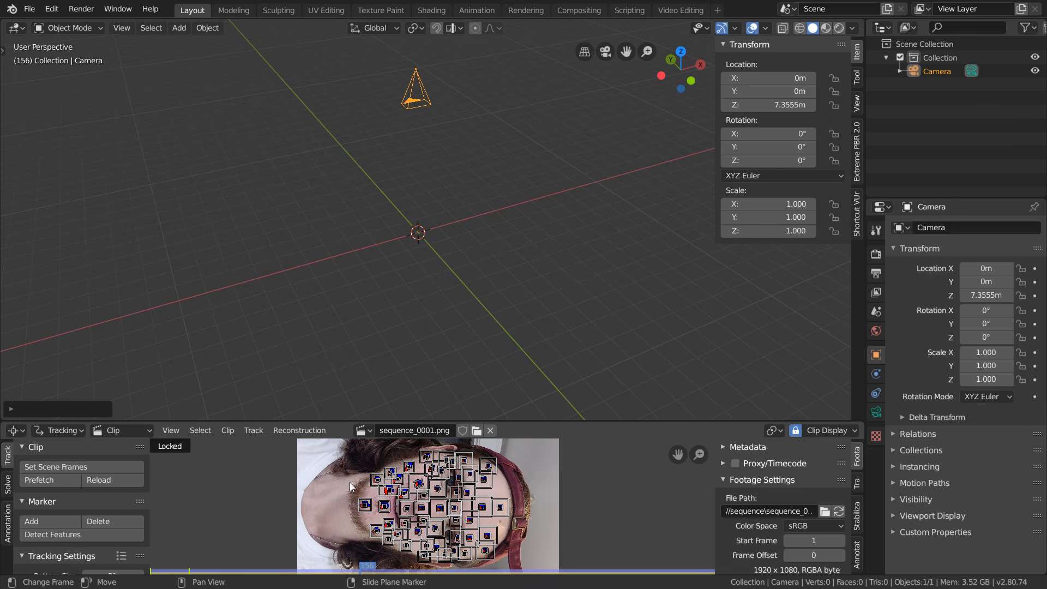
# - Create empties linked to all the selected tracks and maximize the 3D Viewport
pyautogui.click(300, 430)
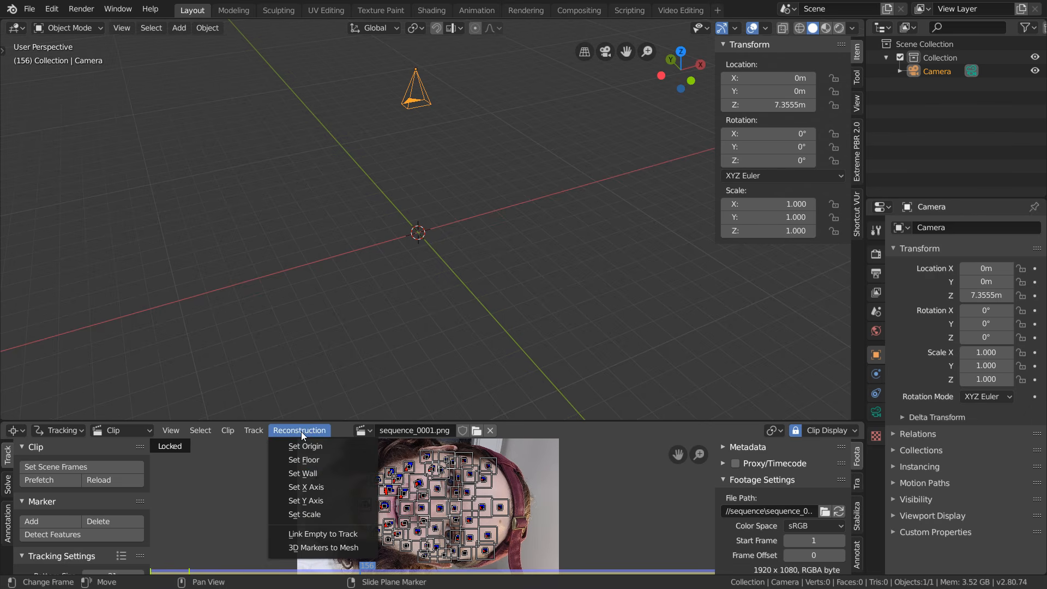
pyautogui.click(327, 533)
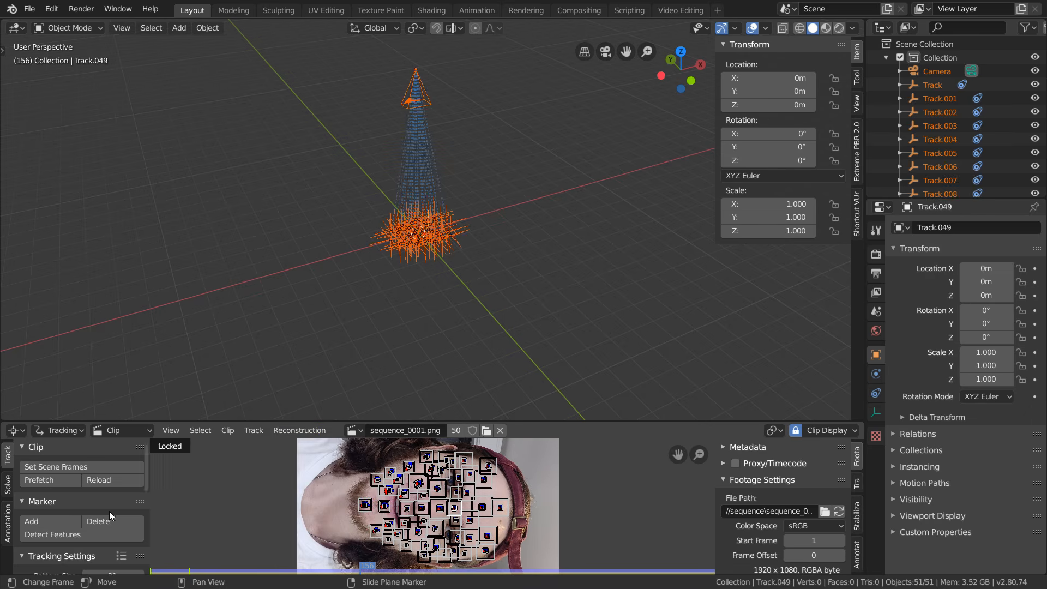
pyautogui.press('Home')
pyautogui.hotkey('ctrl', 'space')
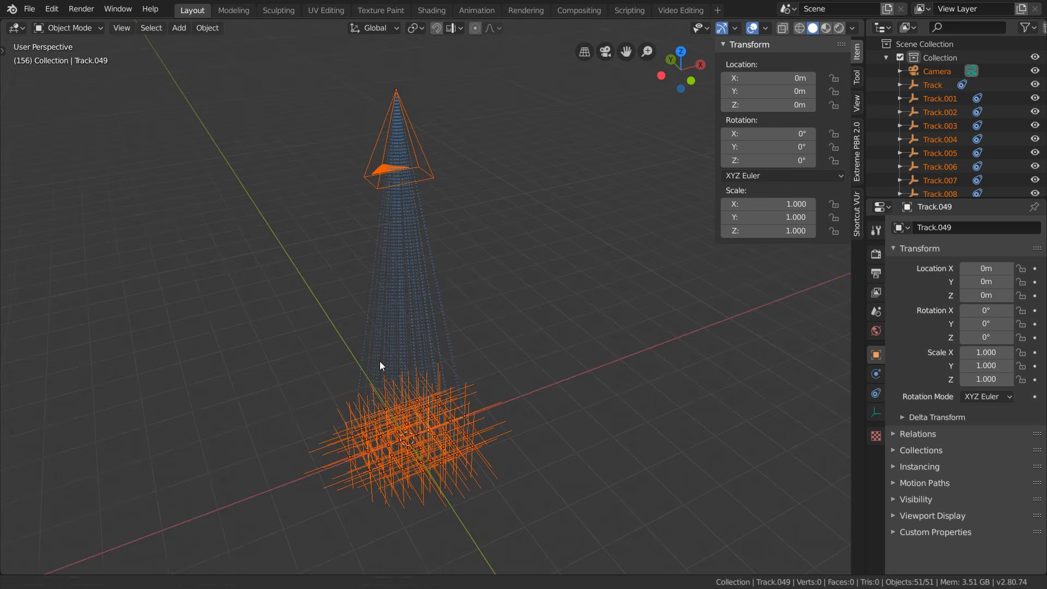
# - Select only the camera and move it along Z to a height of about 7.29 m
pyautogui.click(402, 113)
pyautogui.press('g')
pyautogui.press('z')
pyautogui.click(409, 98)
# - Try rotating and moving the camera with its linked empties, undoing each change
pyautogui.press('r')
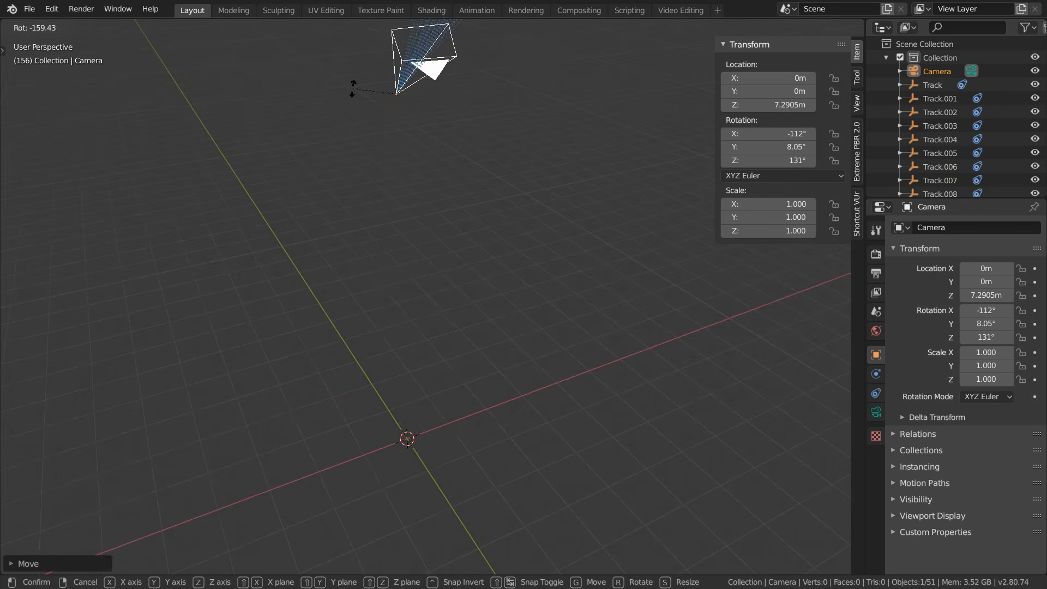
pyautogui.click(356, 93)
pyautogui.hotkey('ctrl', 'z')
pyautogui.press('g')
pyautogui.click(393, 219)
pyautogui.hotkey('ctrl', 'z')
# - Select all the track empties and scale them down to about 0.19 of their size
pyautogui.moveTo(536, 480); pyautogui.dragTo(338, 360)
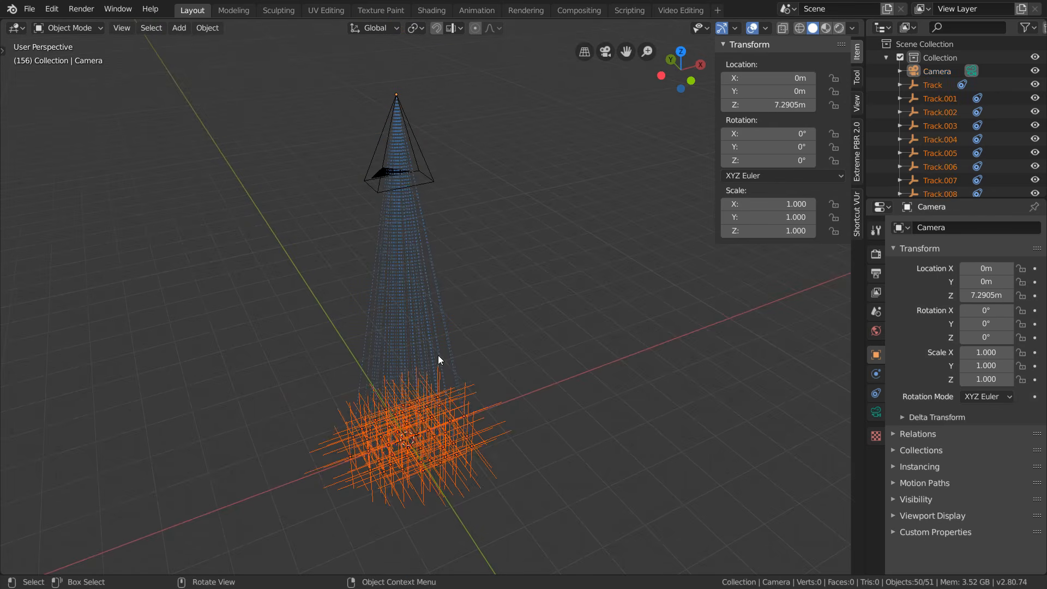
pyautogui.press('s')
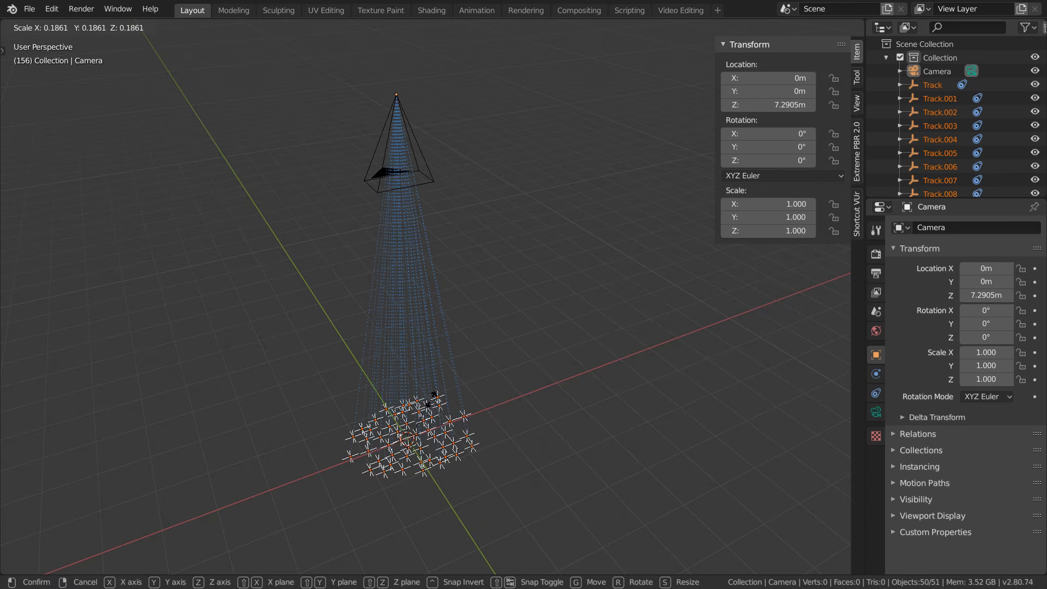
pyautogui.click(432, 404)
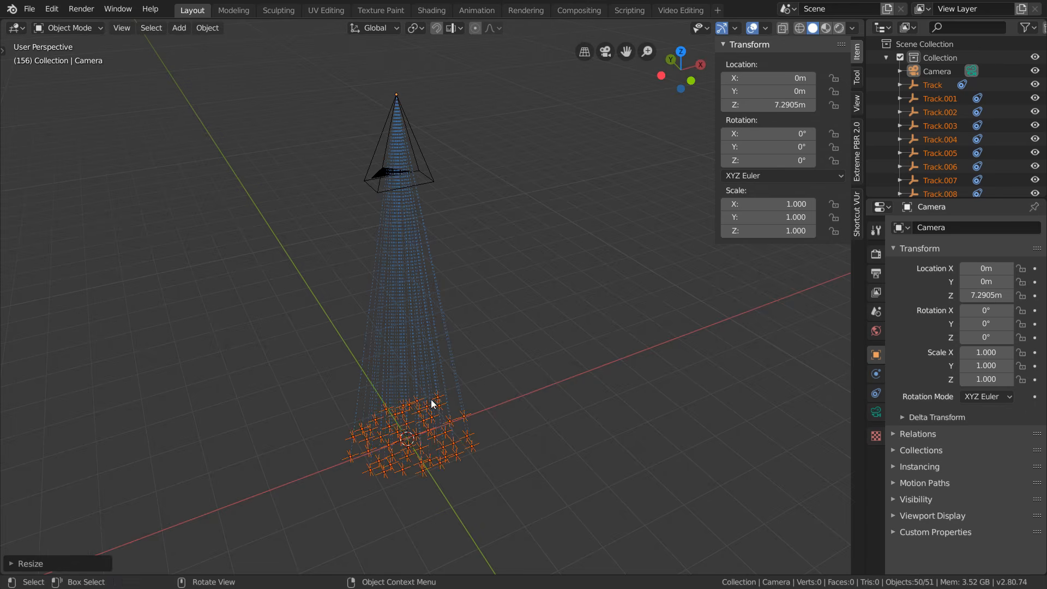
# - Play the empties' motion through the camera, return to frame 1, and play it again from a perspective view
pyautogui.click(605, 52)
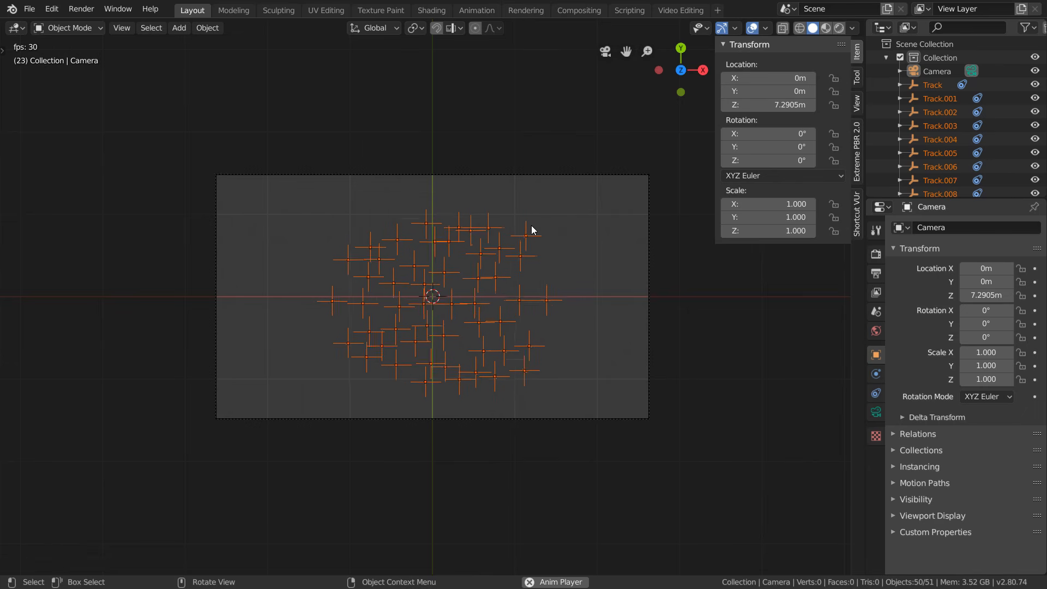
pyautogui.press('space')
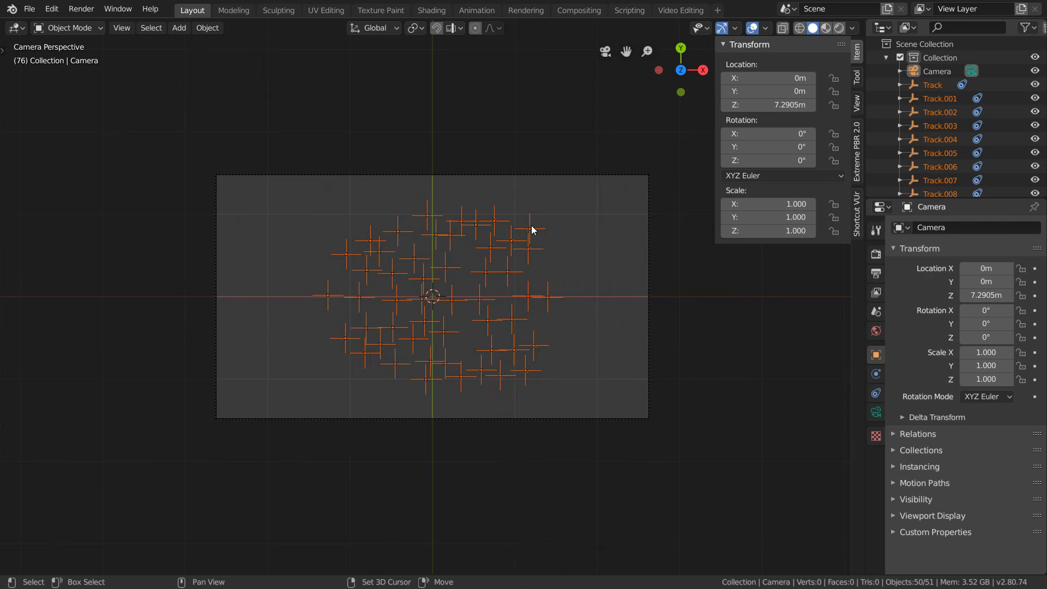
pyautogui.hotkey('shift', 'Left')
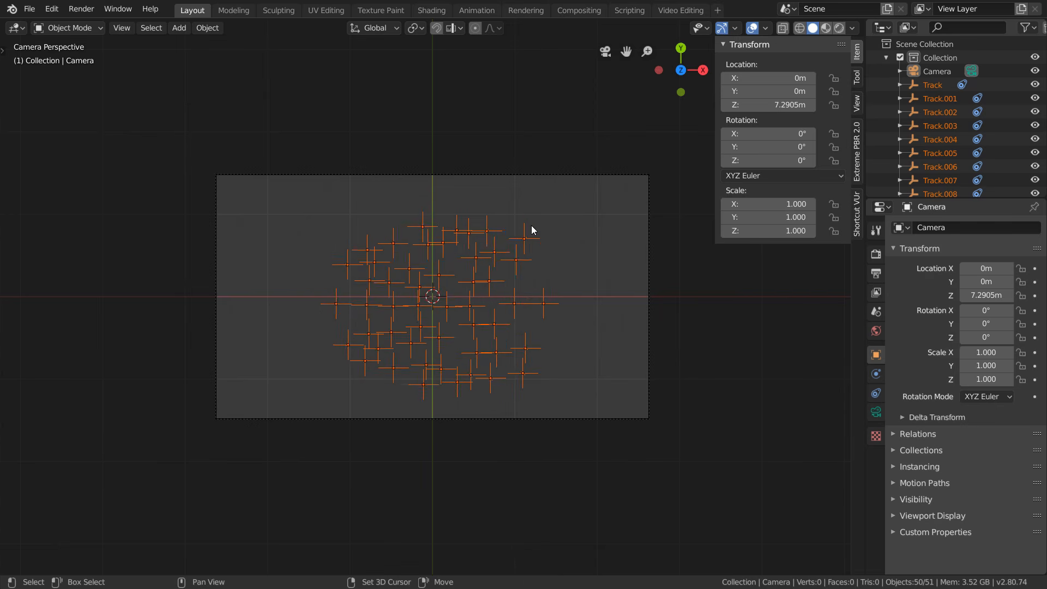
pyautogui.moveTo(531, 225); pyautogui.dragTo(457, 373, button='middle')
pyautogui.scroll(-5, 454, 317)
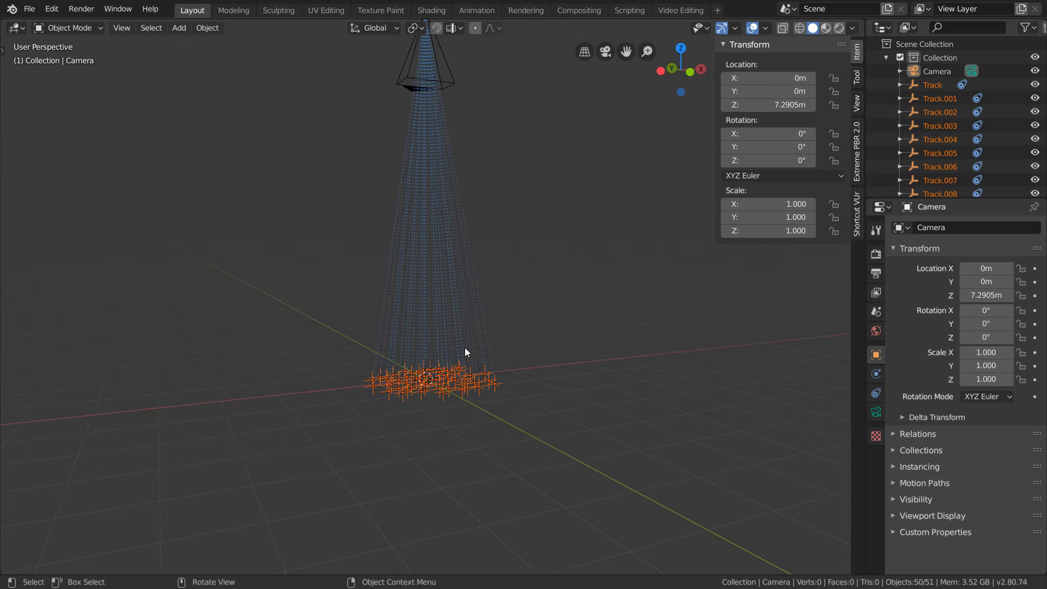
pyautogui.press('space')
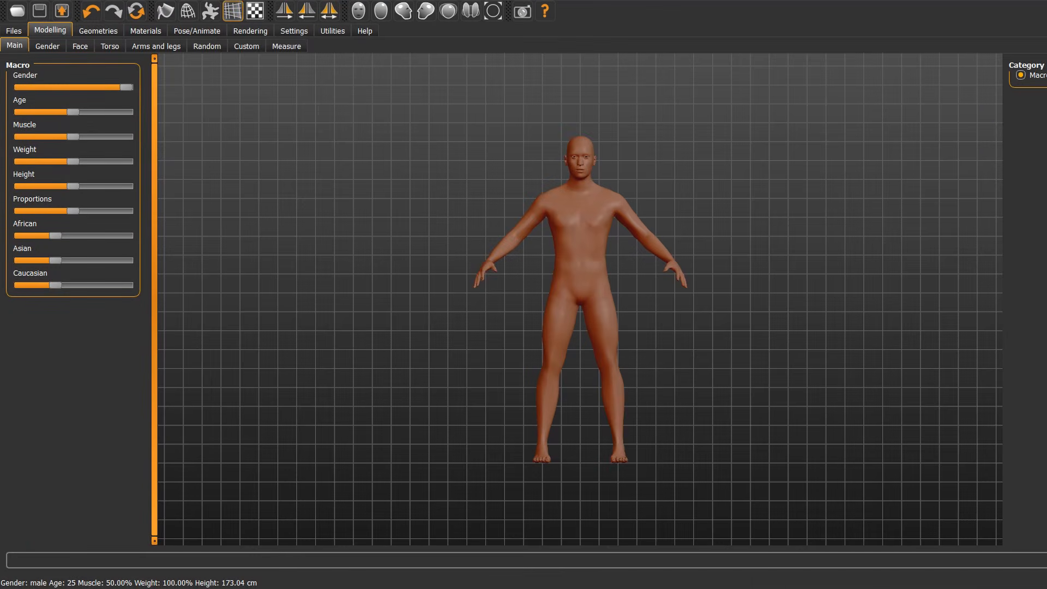
# - Switch to MakeHuman and adjust the head shape by slightly lowering Angle and raising Oval, Rectangular and Round
pyautogui.scroll(10, 579, 180)
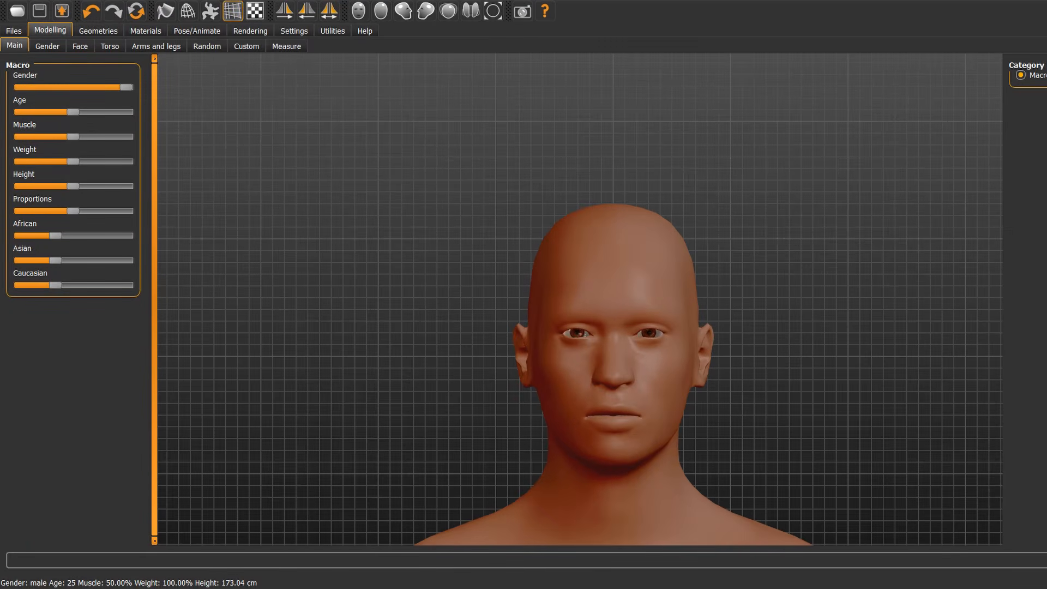
pyautogui.click(80, 46)
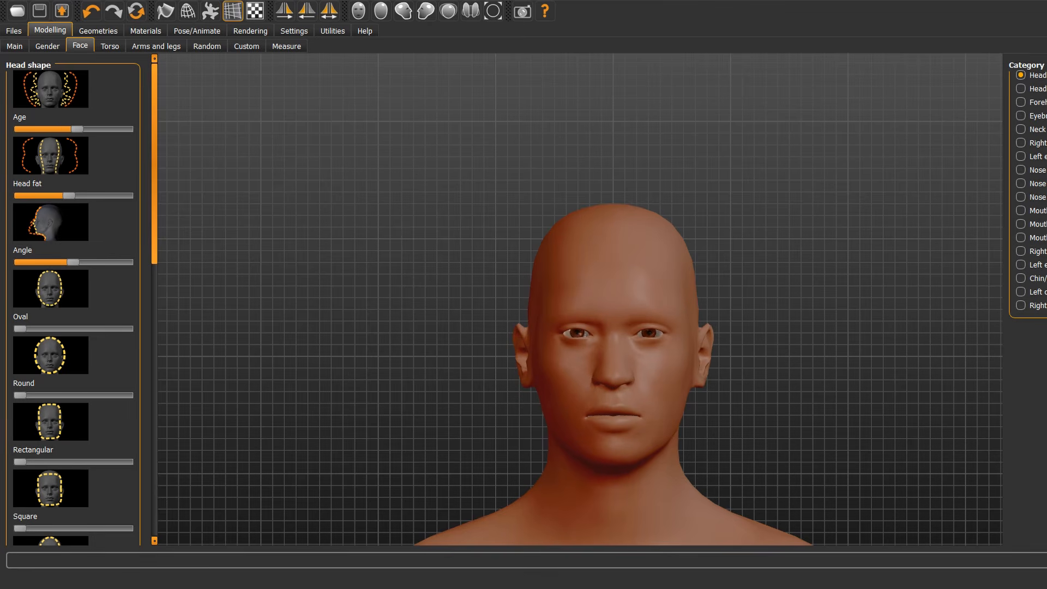
pyautogui.moveTo(73, 262); pyautogui.dragTo(71, 262)
pyautogui.moveTo(20, 329); pyautogui.dragTo(57, 329)
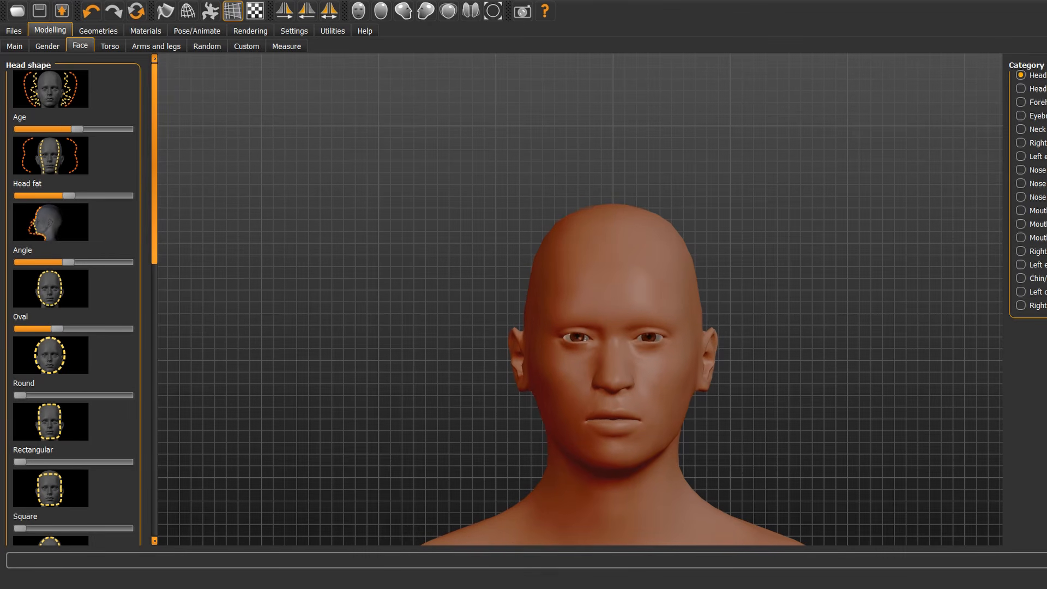
pyautogui.moveTo(20, 462); pyautogui.dragTo(73, 462)
pyautogui.moveTo(20, 396); pyautogui.dragTo(44, 395)
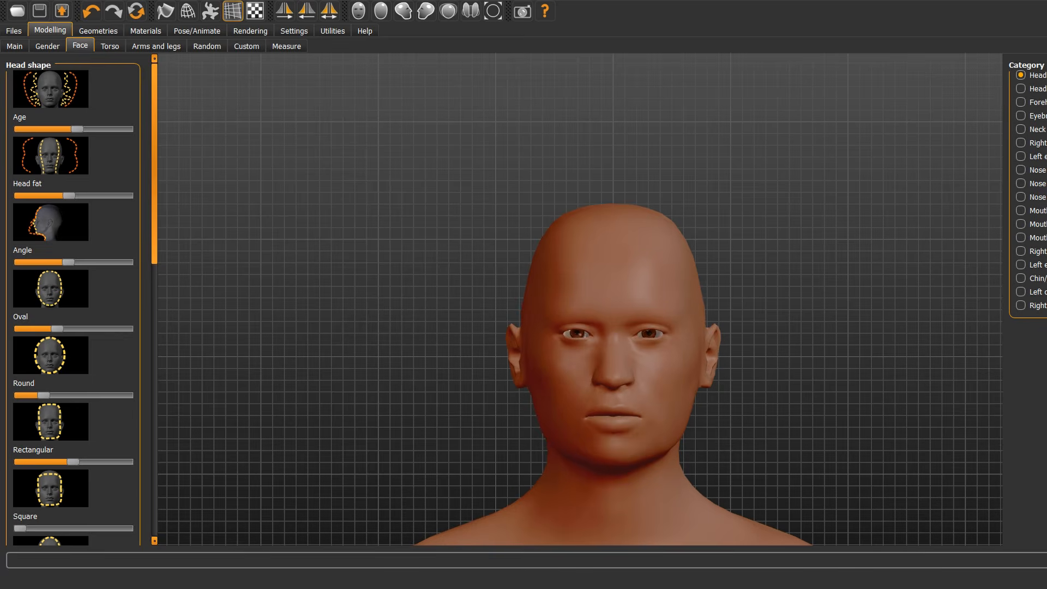
# - Show the reference photo beside the head, raise Square and lower Rectangular to match it, and open the file options
pyautogui.click(255, 11)
pyautogui.moveTo(20, 528); pyautogui.dragTo(57, 529)
pyautogui.moveTo(73, 462); pyautogui.dragTo(51, 462)
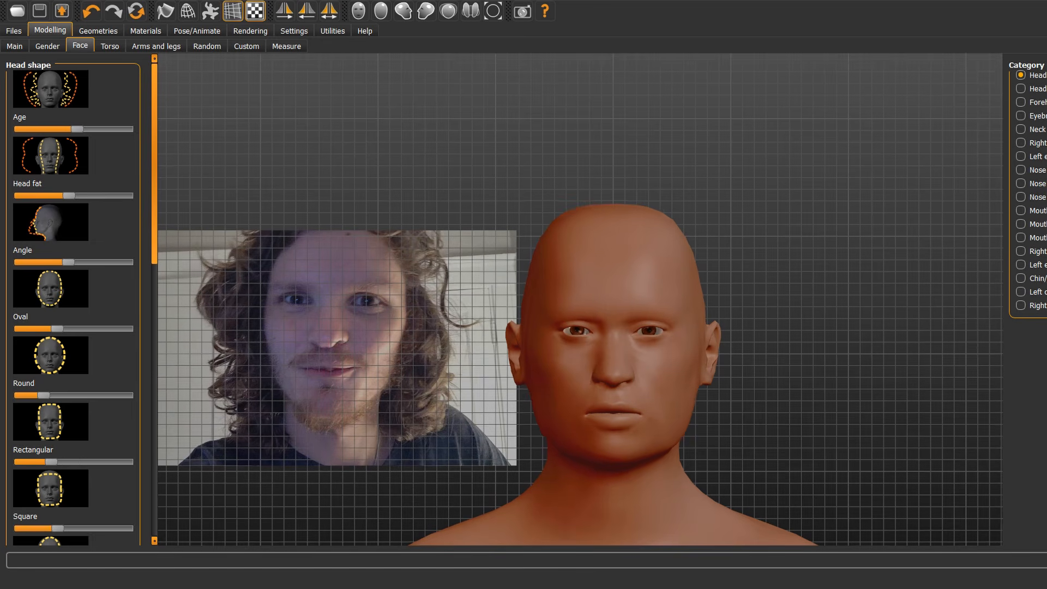
pyautogui.scroll(-6, 73, 327)
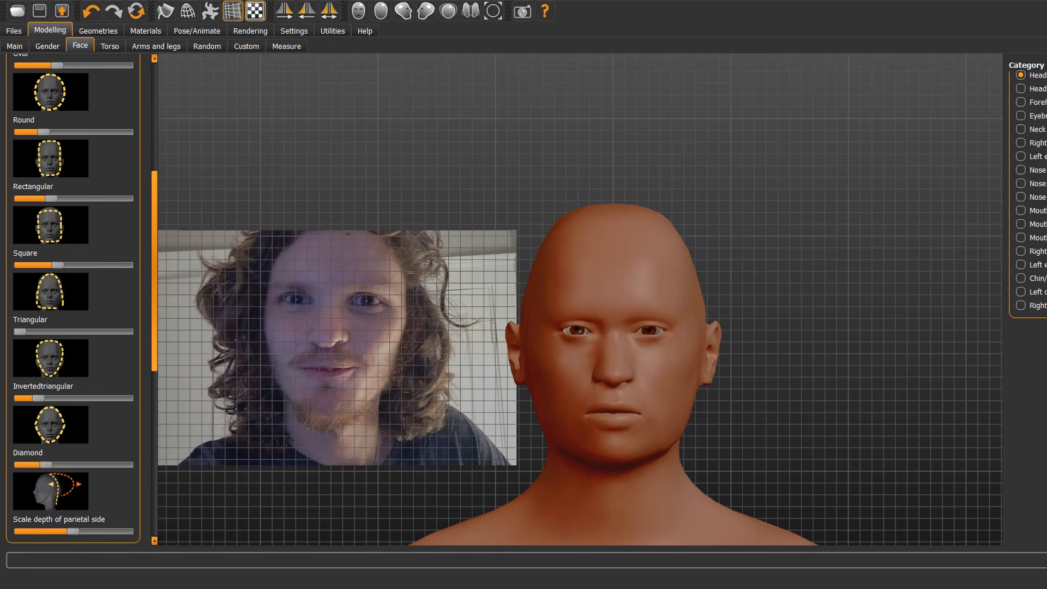
pyautogui.click(14, 31)
pyautogui.click(75, 46)
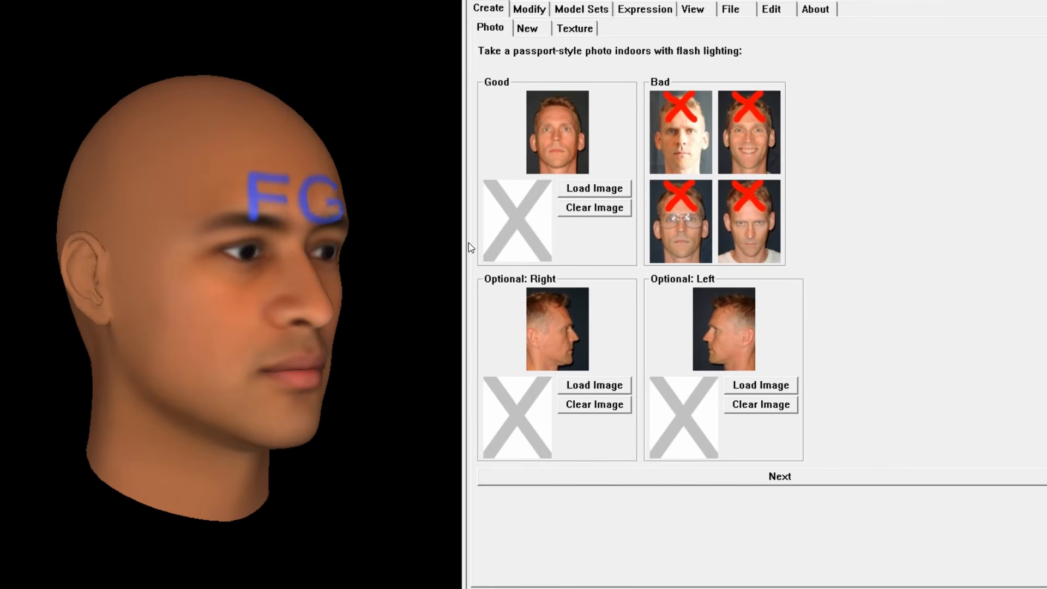
# - Switch to FaceGen and load the front face photo
pyautogui.moveTo(212, 284); pyautogui.dragTo(168, 287)
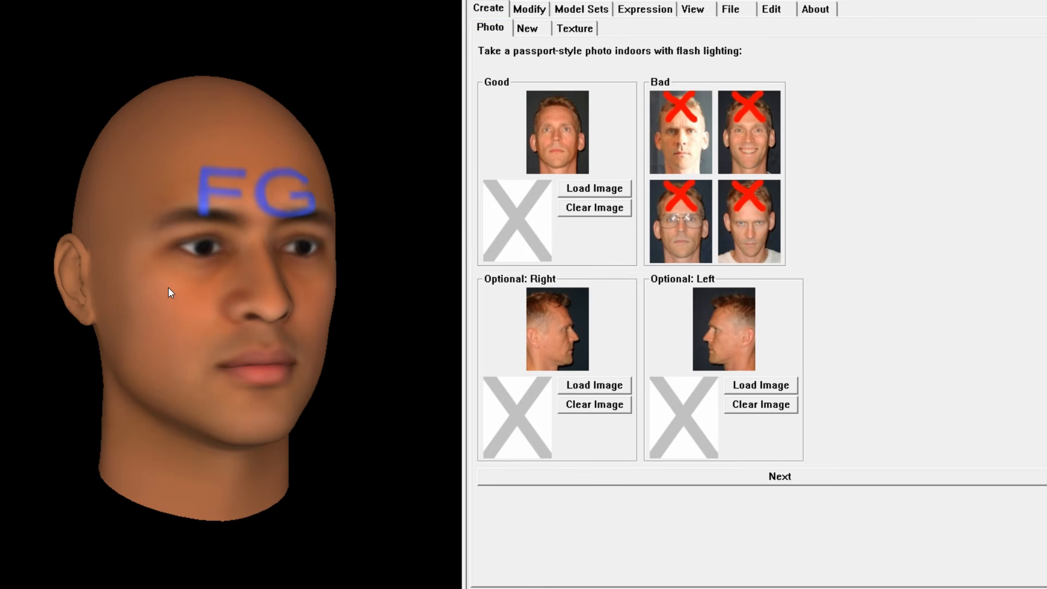
pyautogui.click(582, 191)
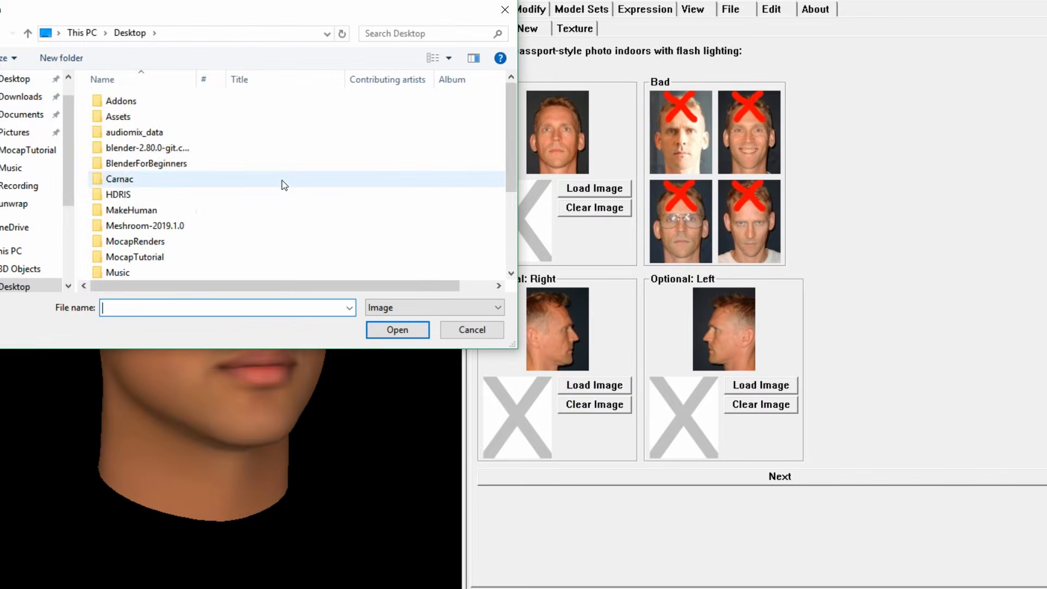
pyautogui.scroll(-3, 283, 183)
pyautogui.click(180, 224)
pyautogui.click(398, 330)
# - Load the optional right and left profile photos and continue to the facial point placement
pyautogui.click(587, 385)
pyautogui.scroll(-3, 119, 257)
pyautogui.doubleClick(120, 256)
pyautogui.click(758, 385)
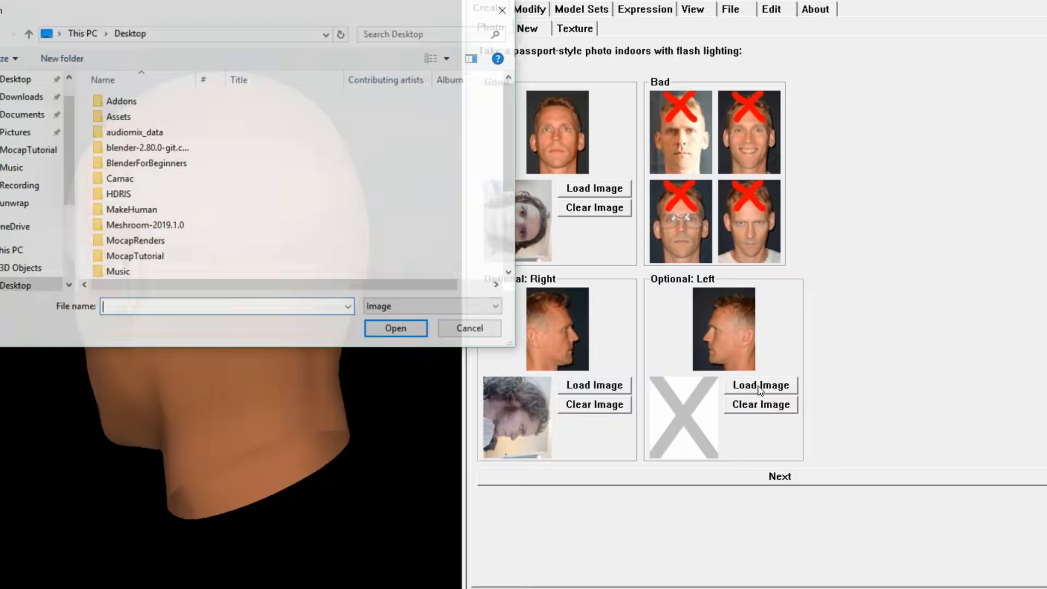
pyautogui.scroll(-3, 113, 250)
pyautogui.doubleClick(113, 250)
pyautogui.moveTo(114, 250); pyautogui.dragTo(116, 280)
pyautogui.click(642, 480)
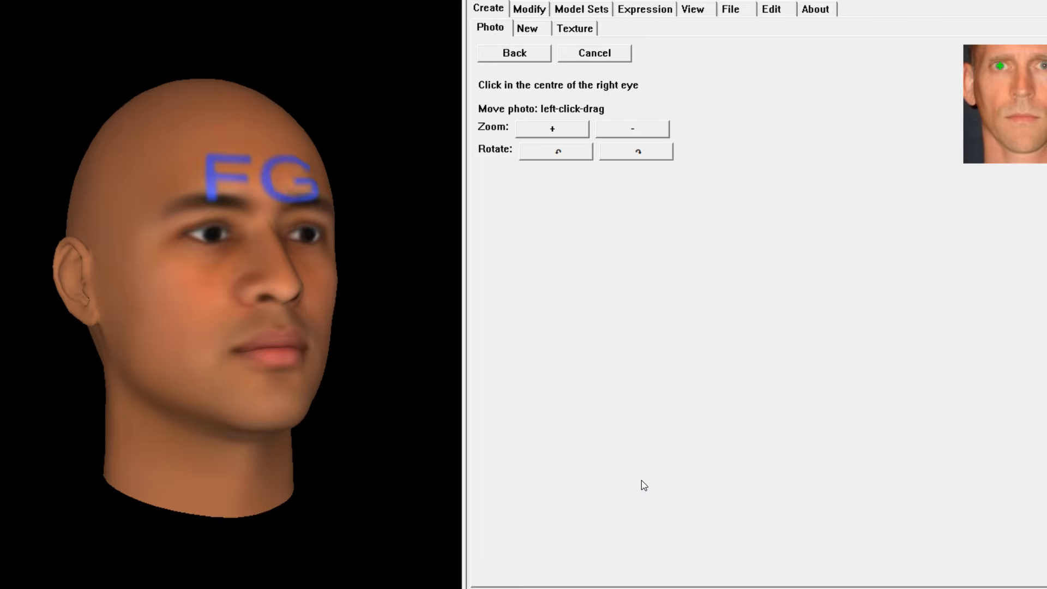
# - Fit the front photo to view, rotate it upright, and mark the eyes, outer nostrils, mouth corners, chin and jaw points
pyautogui.click(624, 130)
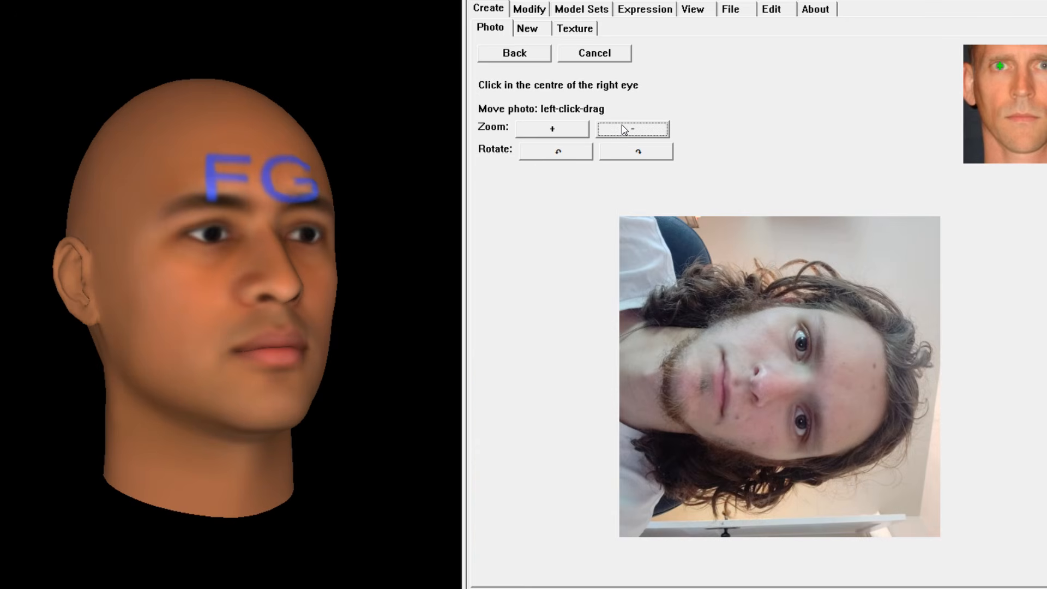
pyautogui.click(571, 153)
pyautogui.click(745, 355)
pyautogui.click(826, 355)
pyautogui.click(769, 399)
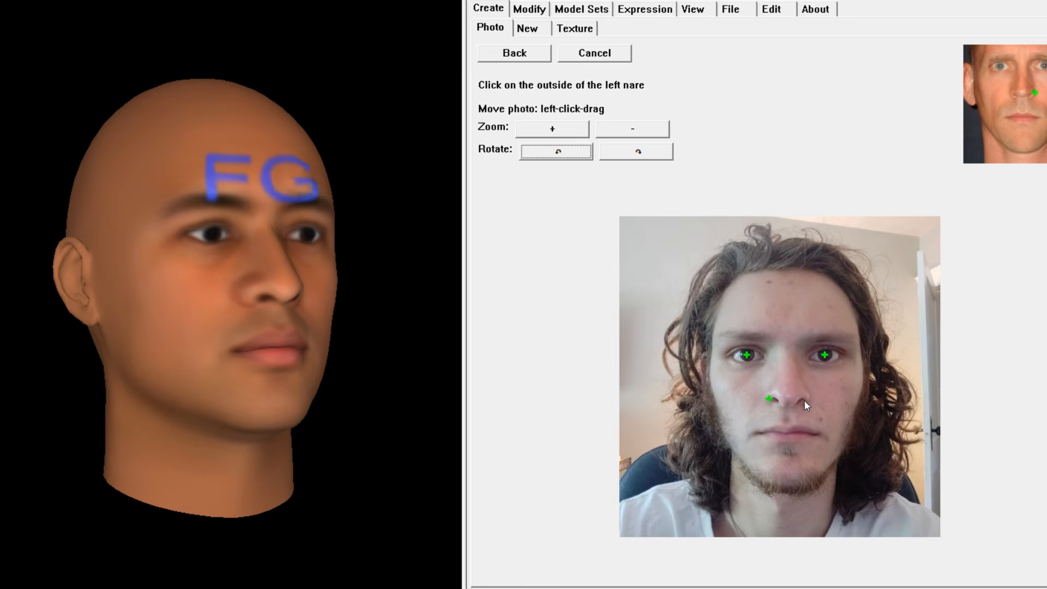
pyautogui.click(807, 399)
pyautogui.click(755, 434)
pyautogui.click(823, 435)
pyautogui.click(787, 489)
pyautogui.click(725, 435)
# - Fit the right profile photo to view and mark its facial points from the eye and nose down to the lips and chin
pyautogui.click(627, 131)
pyautogui.click(814, 354)
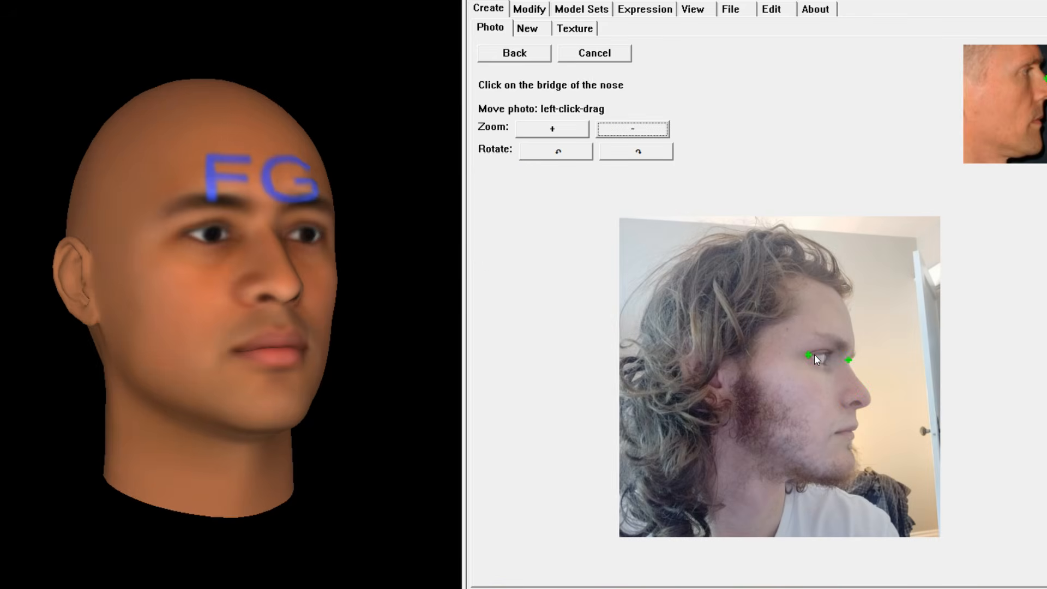
pyautogui.click(854, 370)
pyautogui.click(859, 401)
pyautogui.click(857, 428)
pyautogui.click(852, 440)
pyautogui.click(842, 467)
# - Fit the left profile photo to view and mark its eye, nose, lip, chin and jaw points
pyautogui.click(627, 131)
pyautogui.click(700, 350)
pyautogui.click(729, 335)
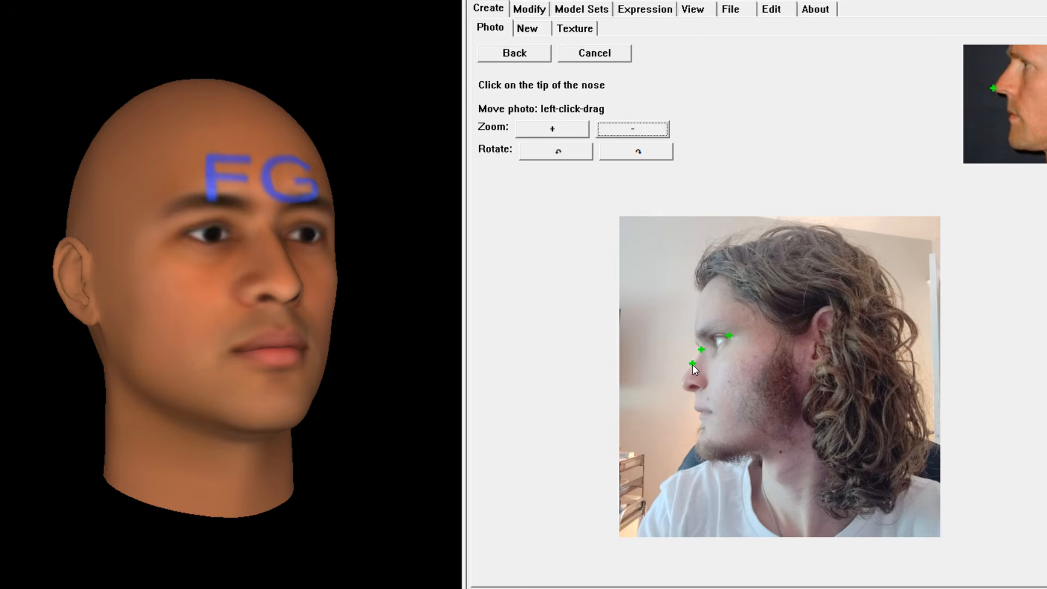
pyautogui.click(684, 380)
pyautogui.click(694, 391)
pyautogui.click(696, 408)
pyautogui.click(700, 419)
pyautogui.click(699, 444)
pyautogui.click(739, 452)
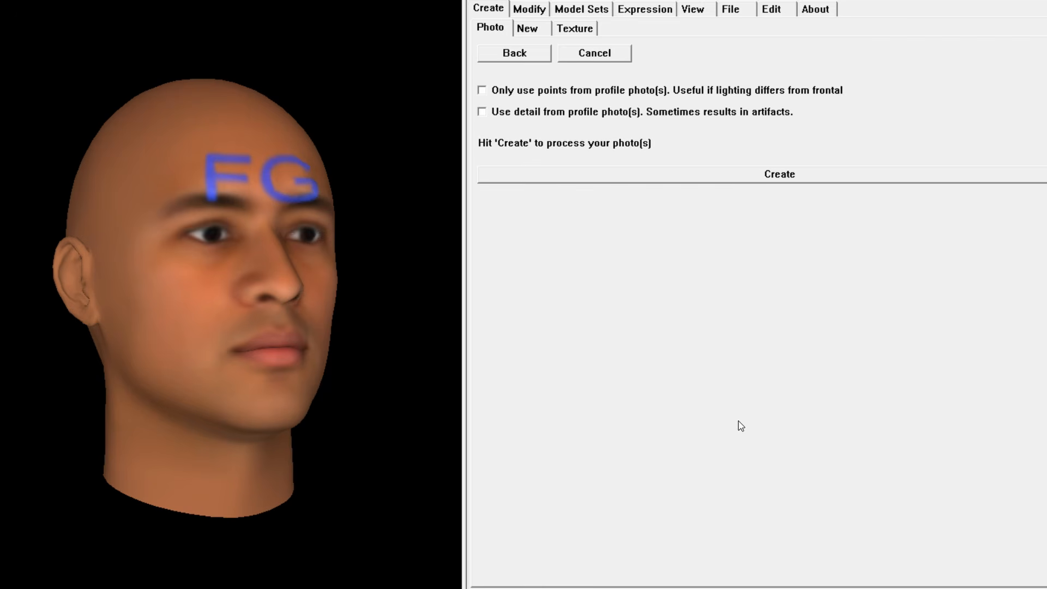
# - Create the 3D head from the marked photos with both profile options off and inspect it from other angles
pyautogui.click(769, 175)
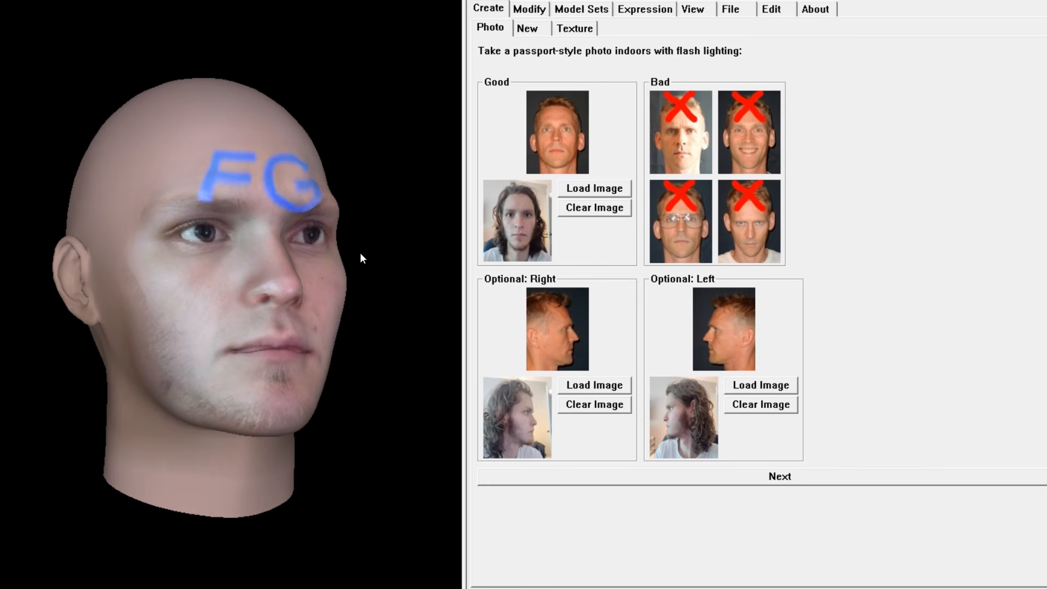
pyautogui.moveTo(360, 257); pyautogui.dragTo(160, 221)
pyautogui.moveTo(290, 293); pyautogui.dragTo(260, 339)
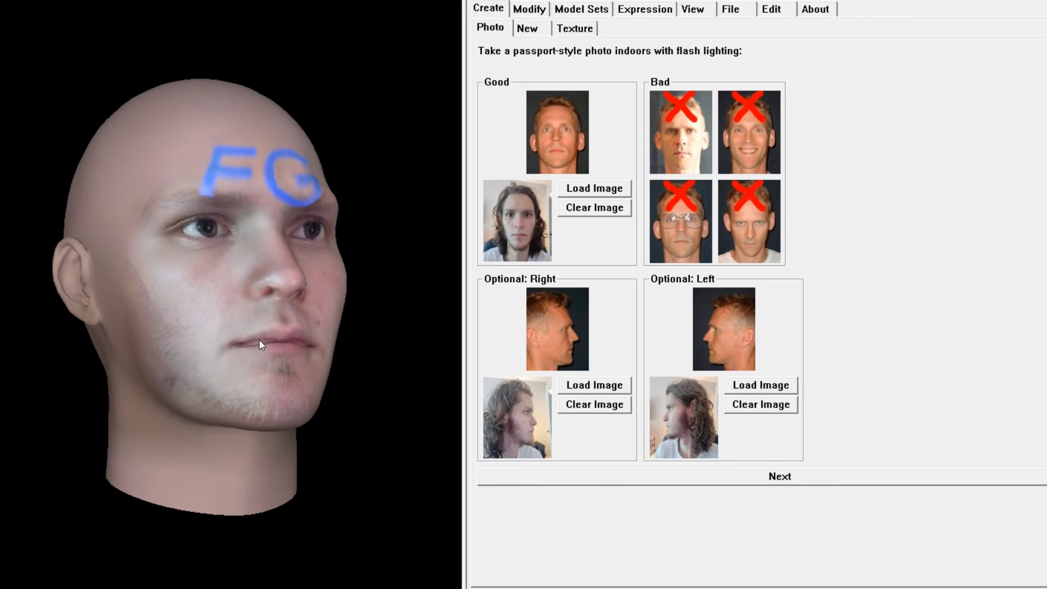
# - Export the head in its current expression to the Desktop as a Wavefront OBJ named face with JPEG textures
pyautogui.click(728, 11)
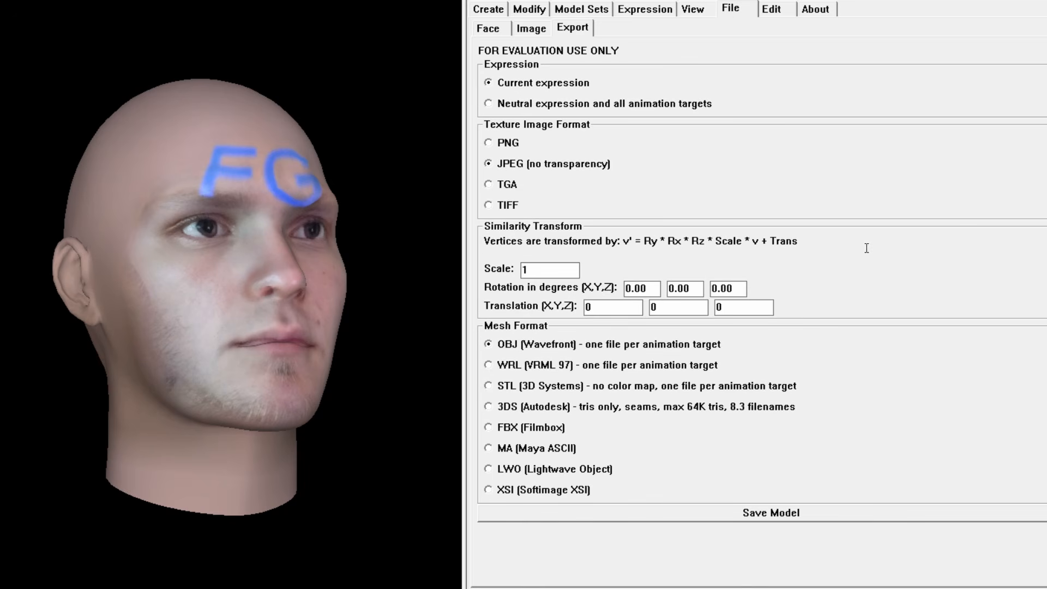
pyautogui.click(800, 514)
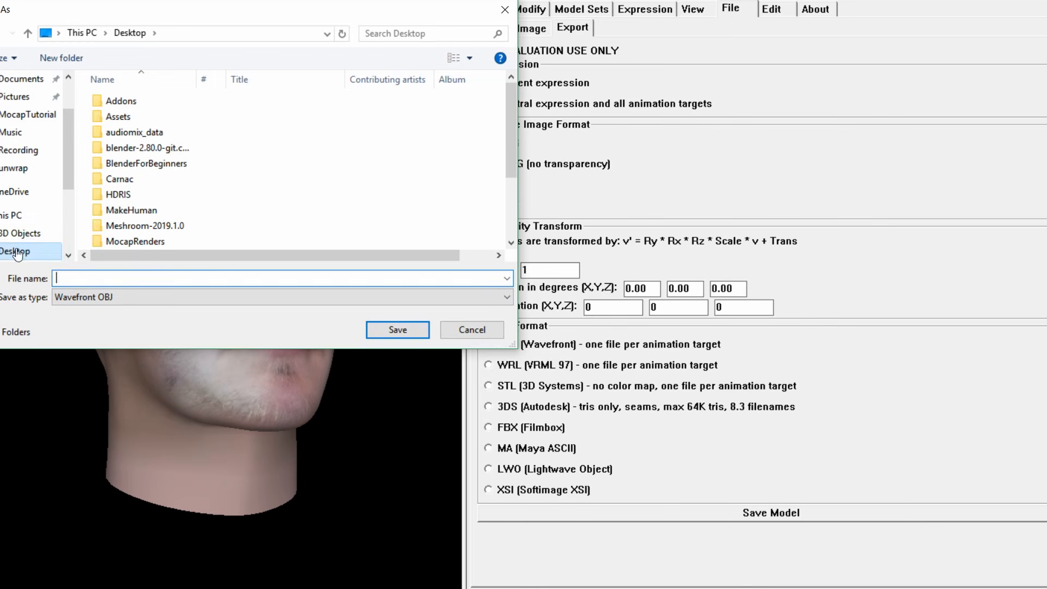
pyautogui.press('Return')
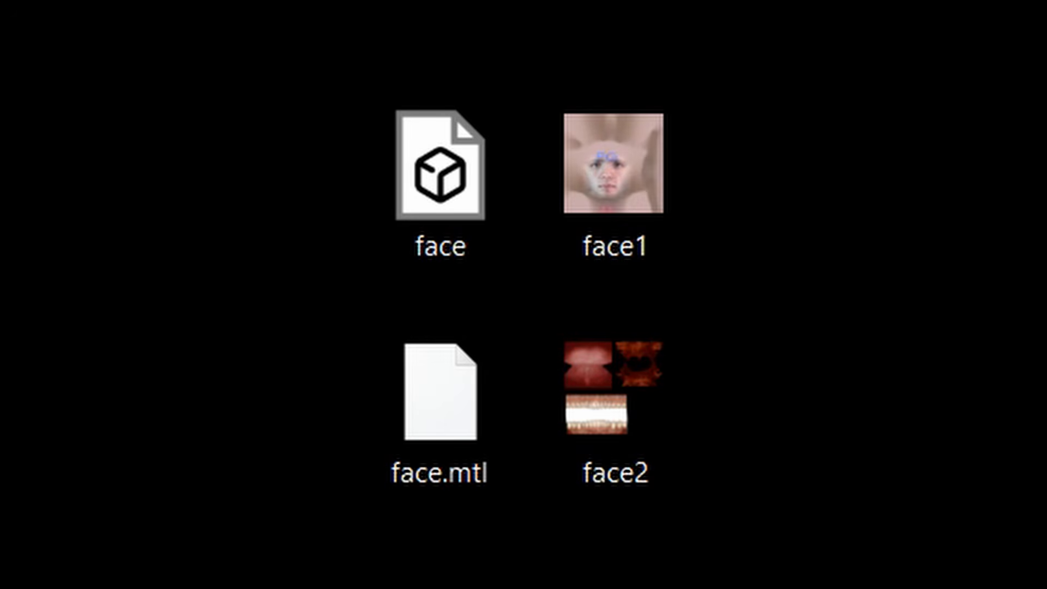
# - Delete the exported face1 and face2 texture images and face.mtl, keeping only the face model file
pyautogui.click(440, 185)
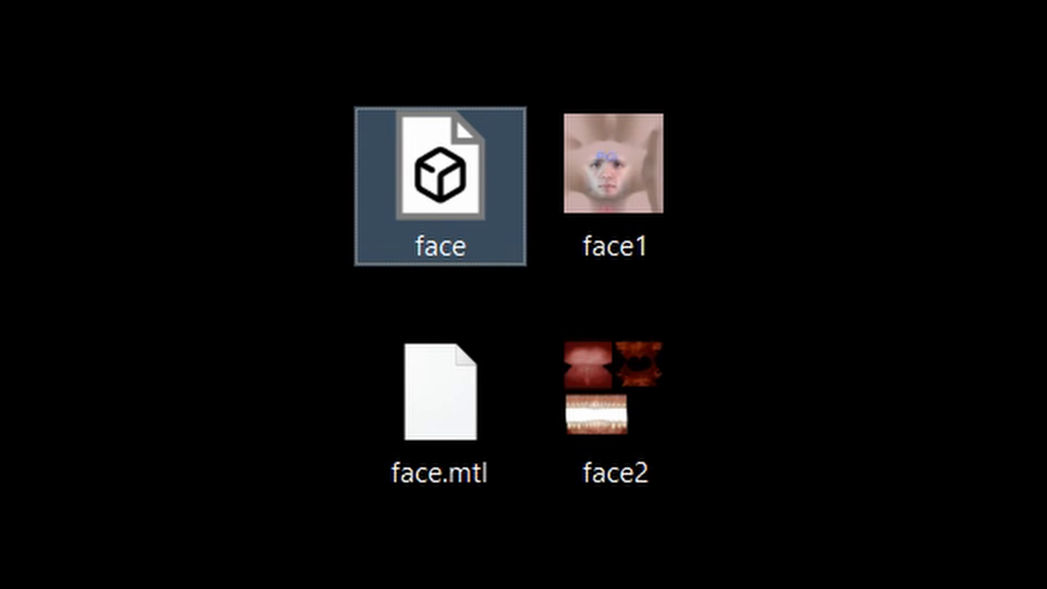
pyautogui.click(441, 413)
pyautogui.moveTo(782, 588); pyautogui.dragTo(572, 87)
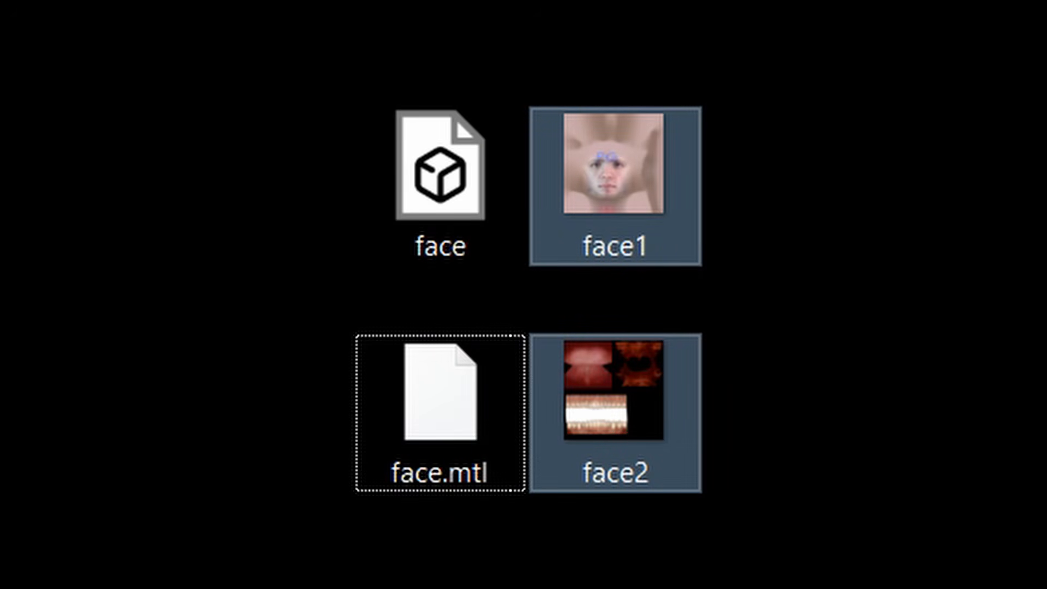
pyautogui.press('Delete')
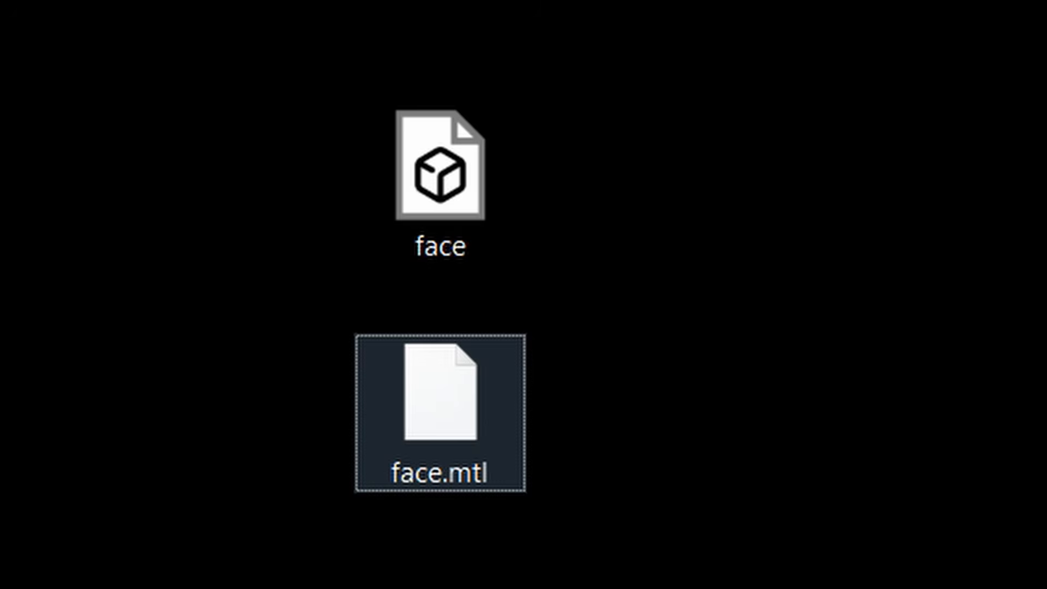
pyautogui.press('Delete')
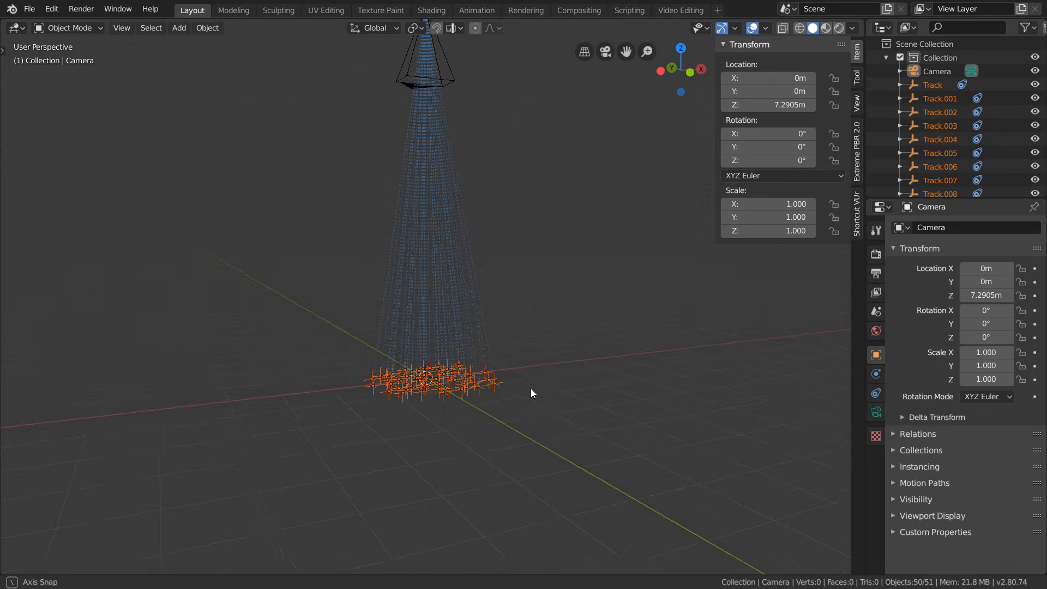
# - Switch to Blender and play back the motion of the tracked empties
pyautogui.moveTo(531, 388); pyautogui.dragTo(558, 412, button='middle')
pyautogui.press('space')
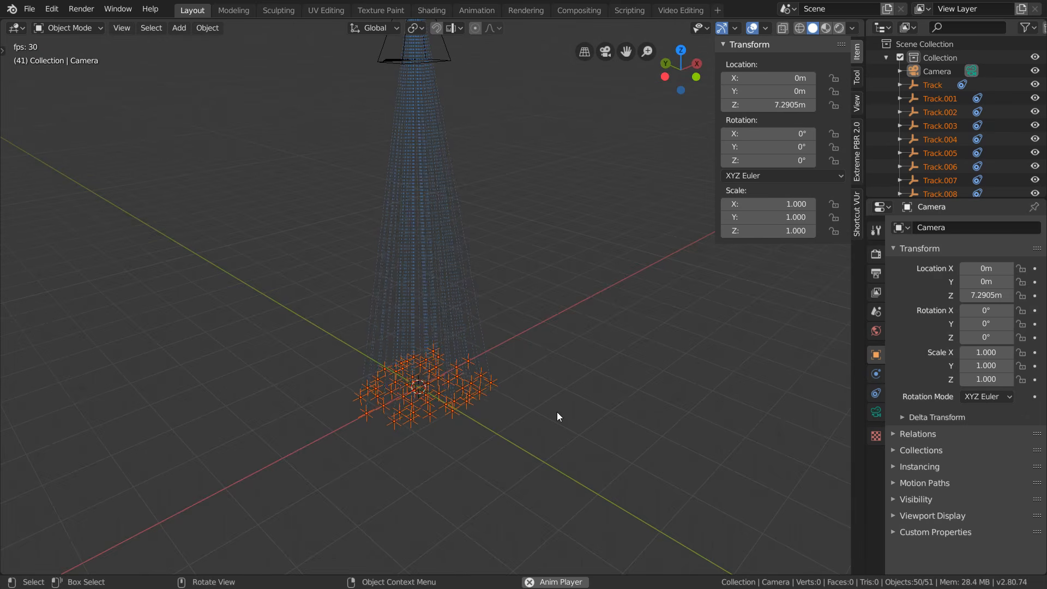
pyautogui.press('space')
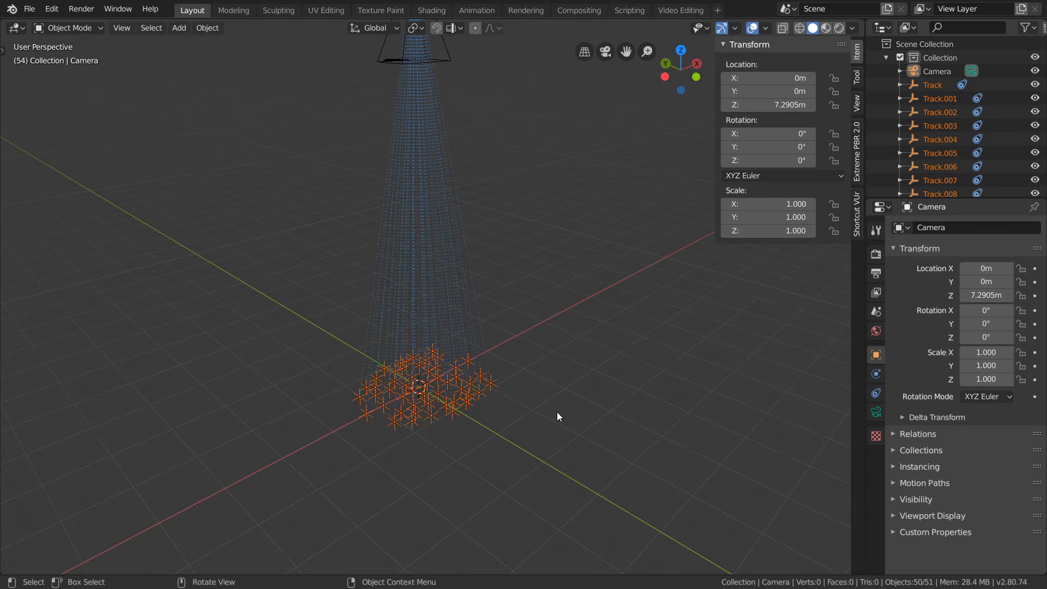
# - Add a plane at the origin, scale it to about 3.02, and cut a centred edge loop across it
pyautogui.hotkey('shift', 'a')
pyautogui.moveTo(561, 338)
pyautogui.click(617, 330)
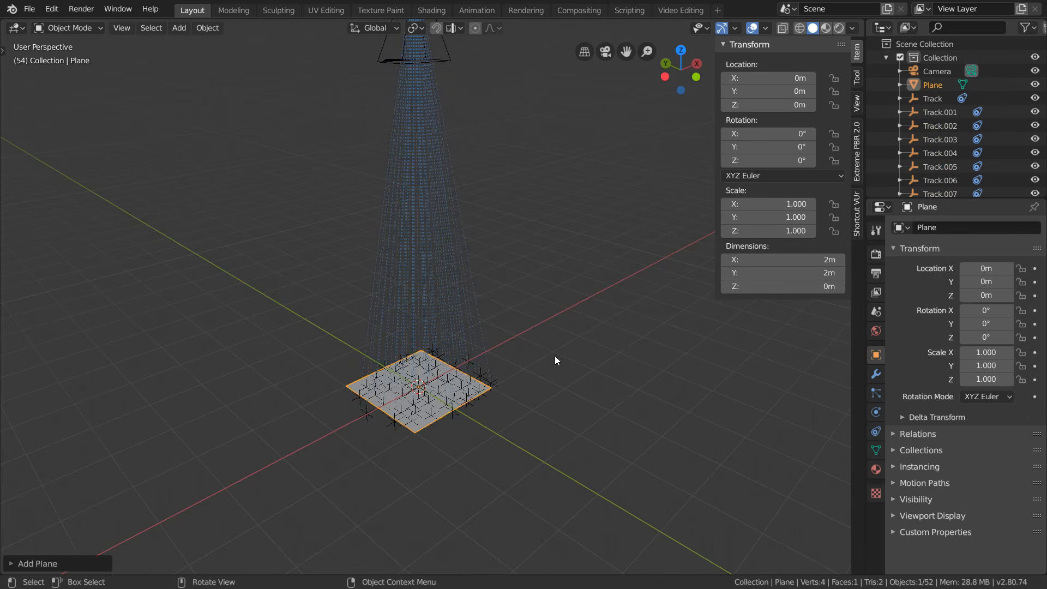
pyautogui.press('s')
pyautogui.click(502, 384)
pyautogui.press('Tab')
pyautogui.hotkey('ctrl', 'r')
pyautogui.click(502, 465)
pyautogui.rightClick(503, 465)
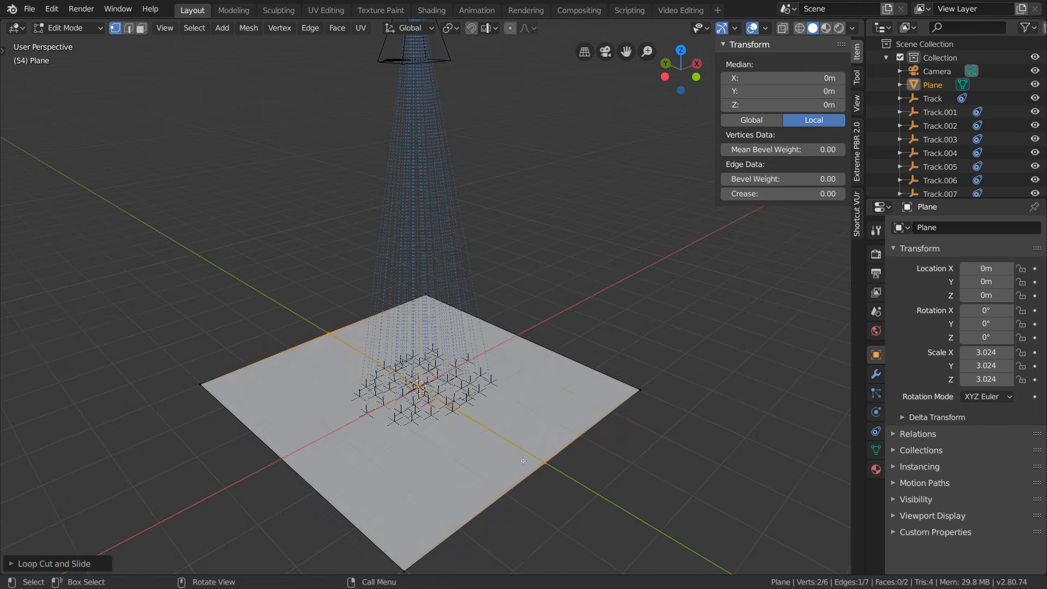
# - Raise the plane's centre edge loop and bevel it into a seven-face arch about 0.72 m high
pyautogui.press('g')
pyautogui.press('z')
pyautogui.click(502, 409)
pyautogui.hotkey('ctrl', 'b')
pyautogui.scroll(4, 605, 358)
pyautogui.click(605, 358)
pyautogui.press('Tab')
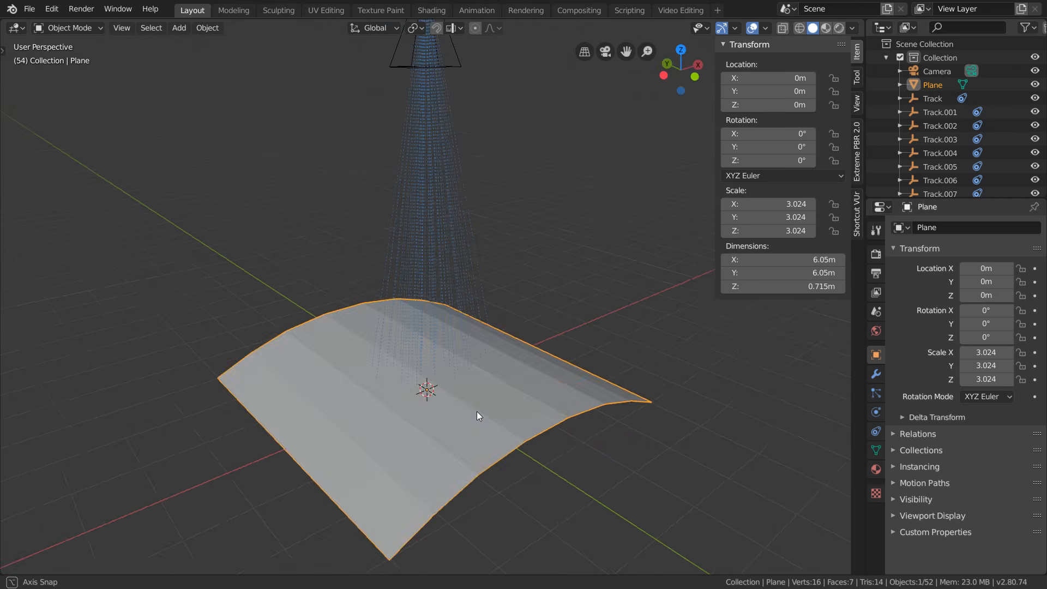
pyautogui.moveTo(477, 411); pyautogui.dragTo(427, 378, button='middle')
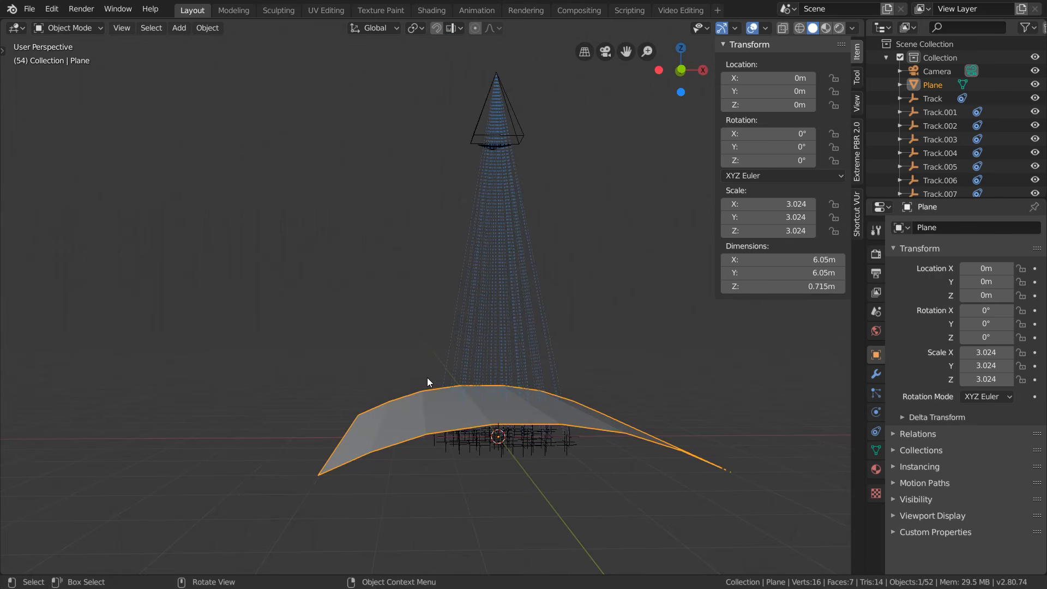
# - Select the Track.018 empty beneath the plane, show its Follow Track constraint, and play the animation
pyautogui.click(505, 442)
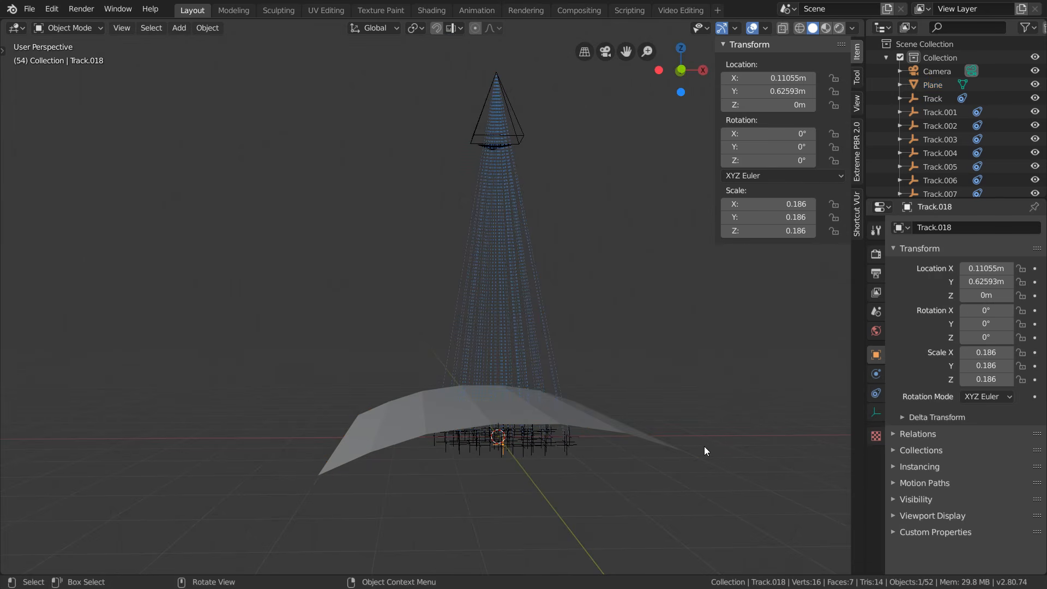
pyautogui.click(876, 394)
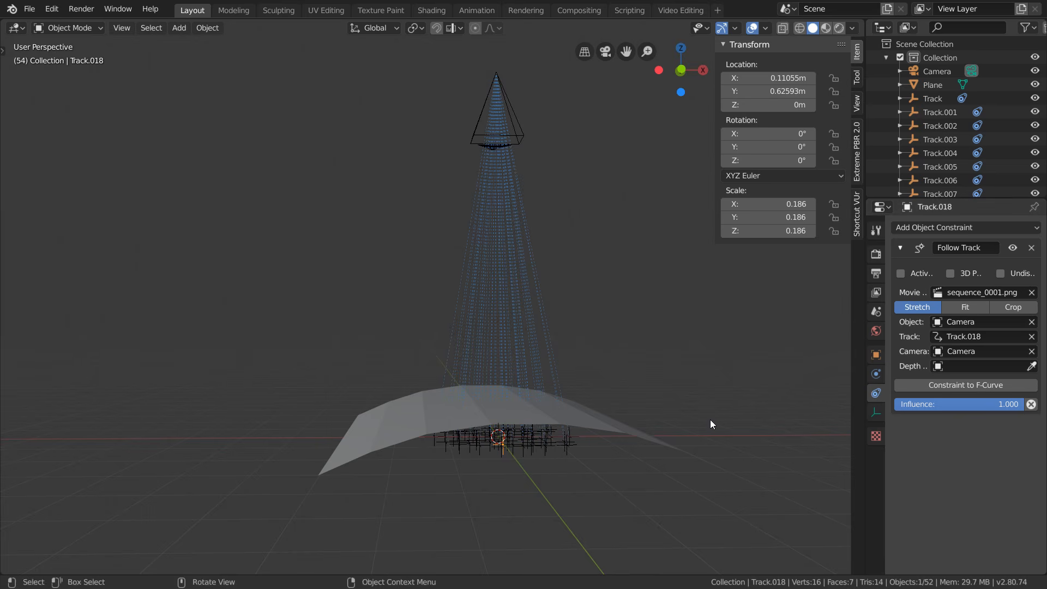
pyautogui.press('space')
pyautogui.press('space')
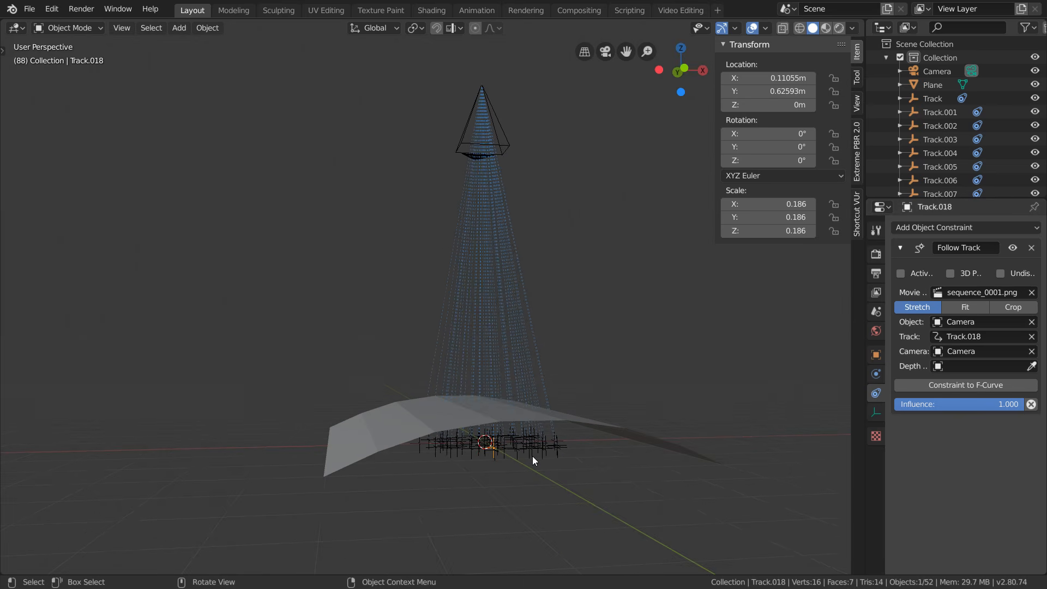
# - Remove the Follow Track constraint from Track.018, play the animation to compare, and undo the removal
pyautogui.click(1031, 248)
pyautogui.press('space')
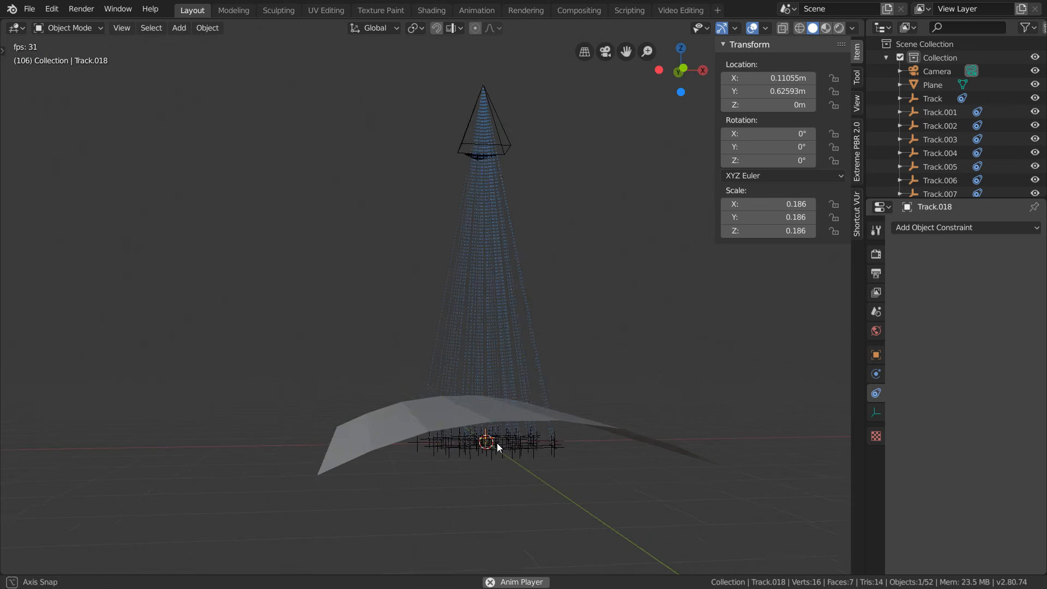
pyautogui.press('space')
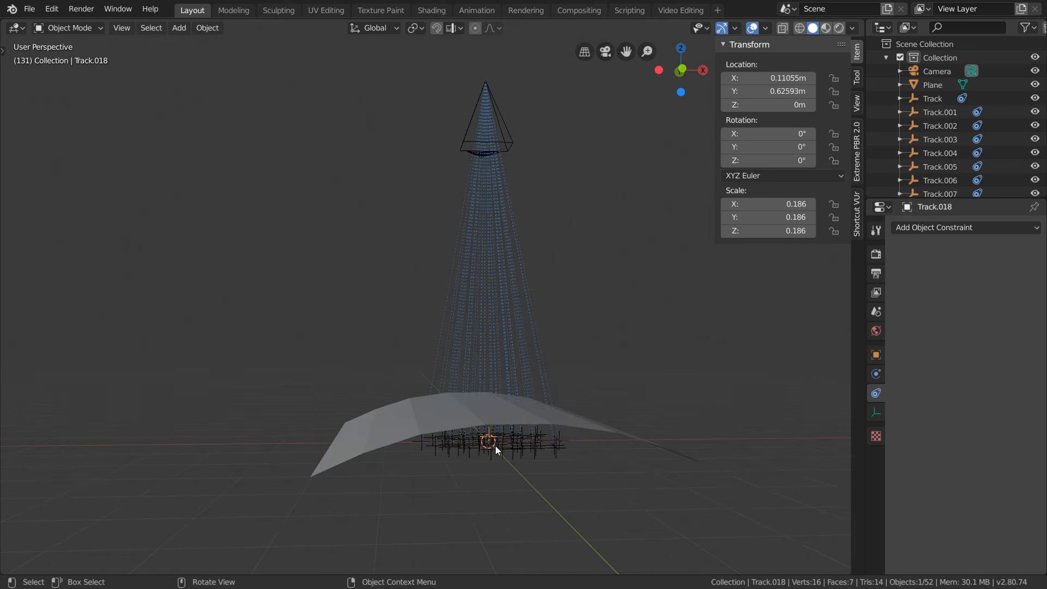
pyautogui.hotkey('ctrl', 'z')
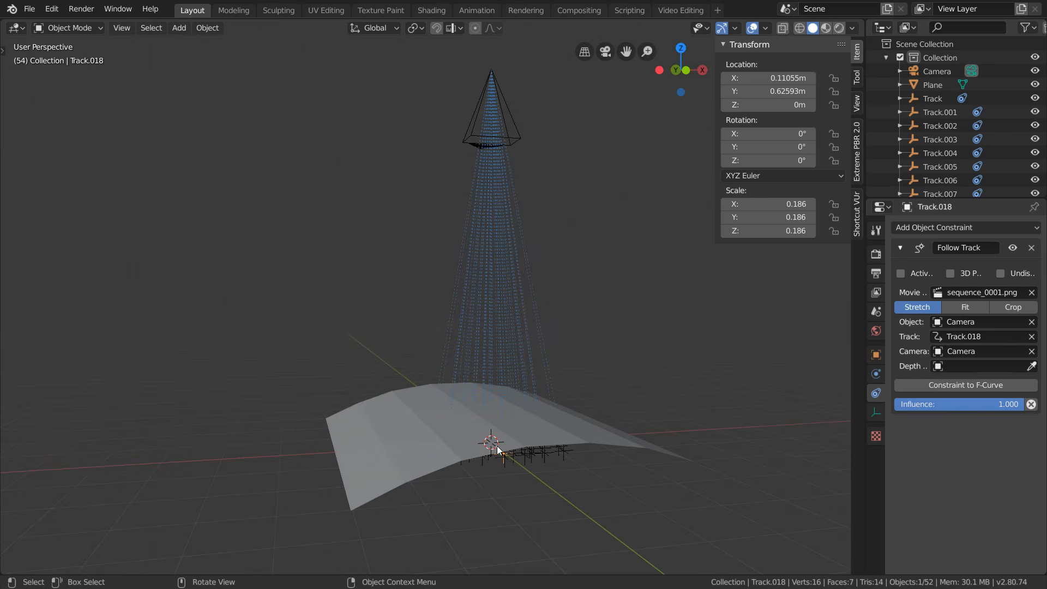
# - Set Plane as the depth object of Track.018's Follow Track constraint and play the animation over the curved surface
pyautogui.click(969, 366)
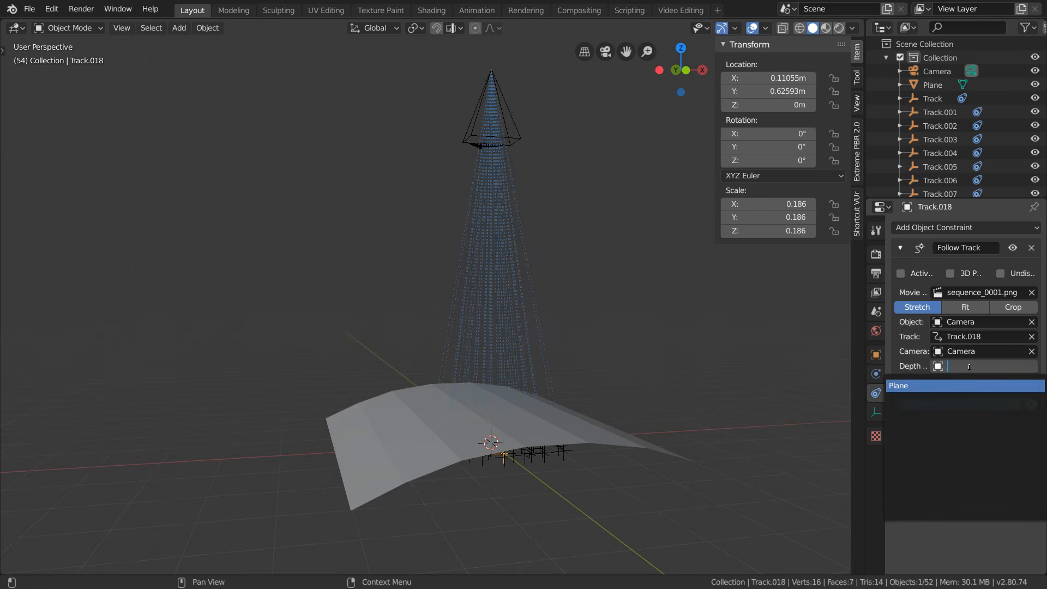
pyautogui.click(951, 385)
pyautogui.scroll(3, 553, 461)
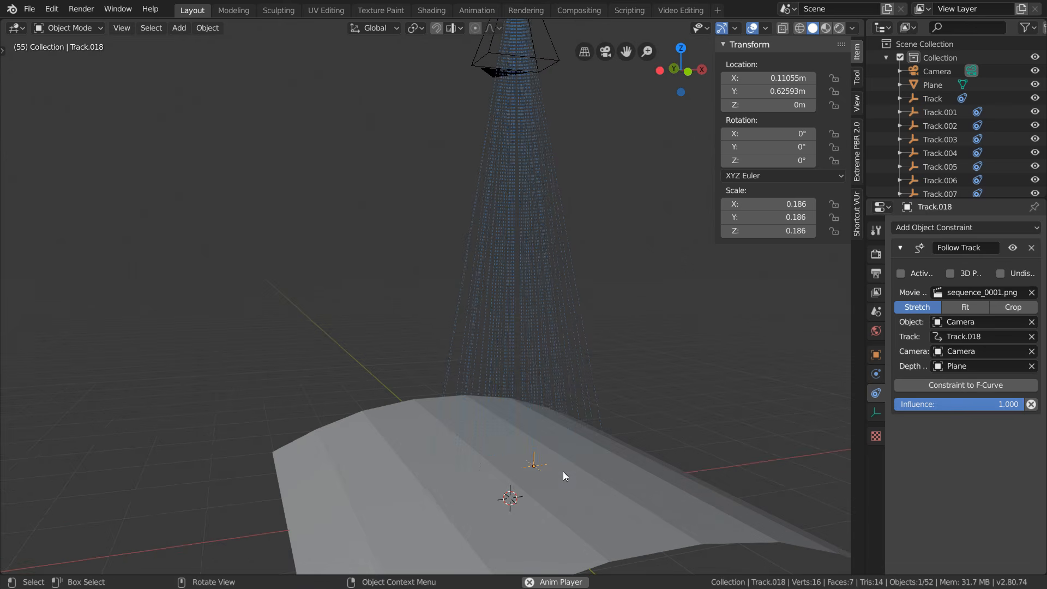
pyautogui.press('space')
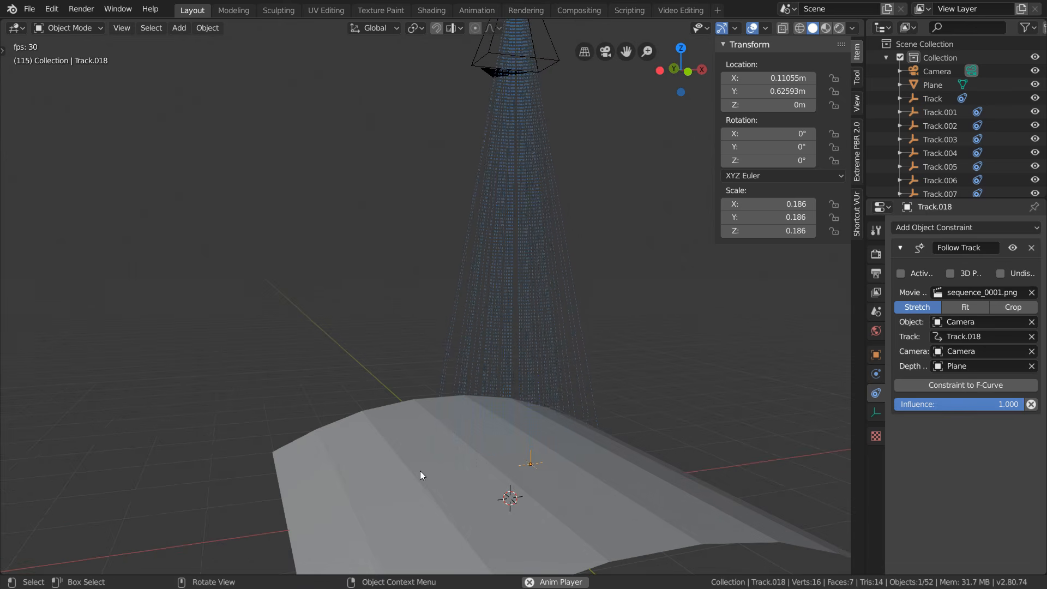
pyautogui.press('space')
# - Delete the curved demonstration plane from the scene
pyautogui.click(412, 463)
pyautogui.press('x')
pyautogui.click(412, 463)
pyautogui.scroll(-5, 528, 436)
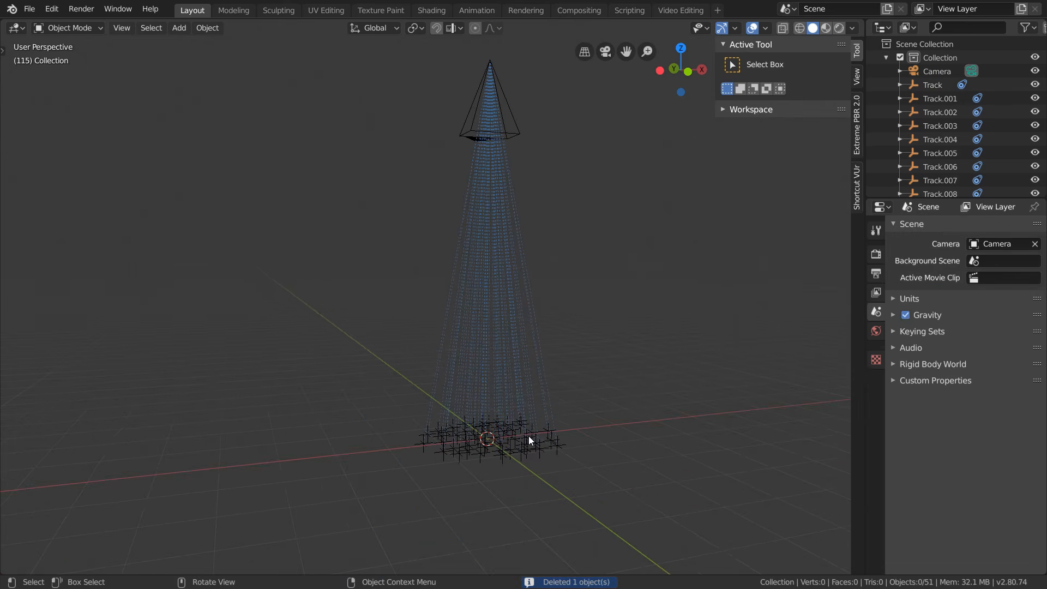
# - Import face.obj from the Desktop with the default OBJ settings and bring the whole head into view
pyautogui.press('F3')
pyautogui.write('import')
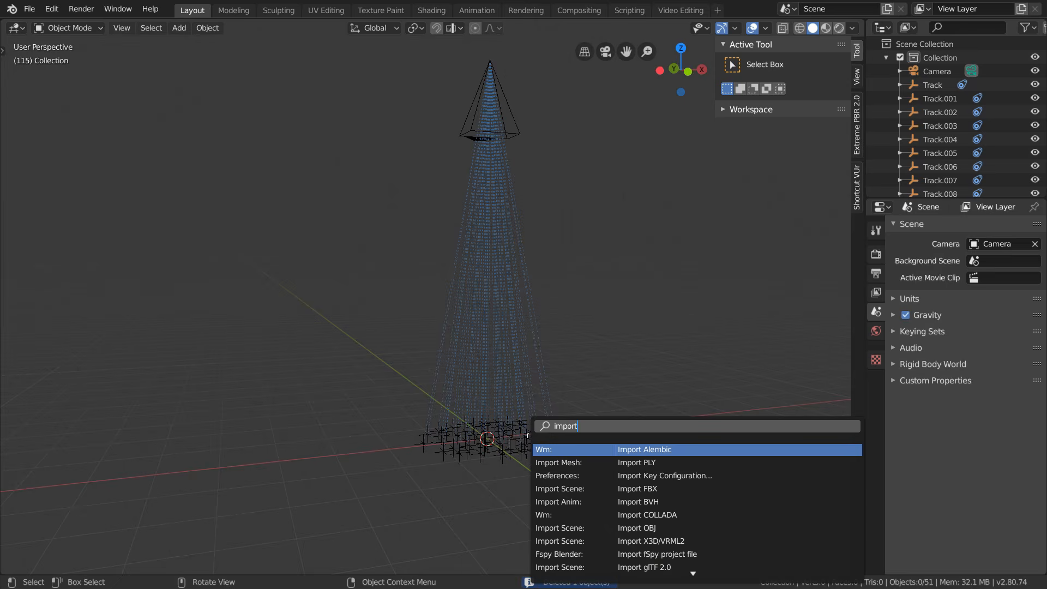
pyautogui.write(' obj')
pyautogui.press('Return')
pyautogui.click(215, 288)
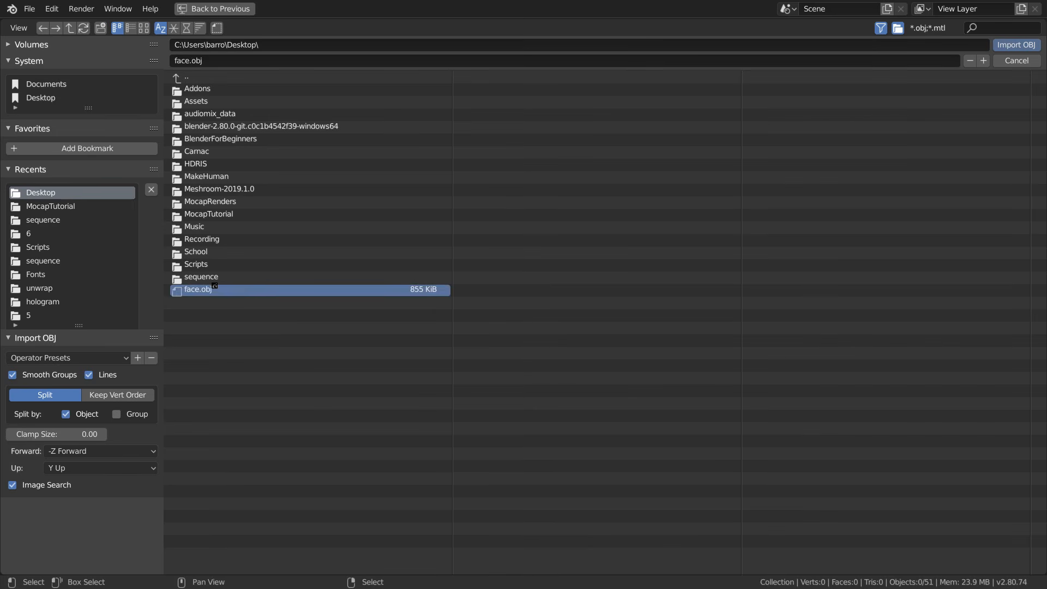
pyautogui.scroll(-15, 511, 342)
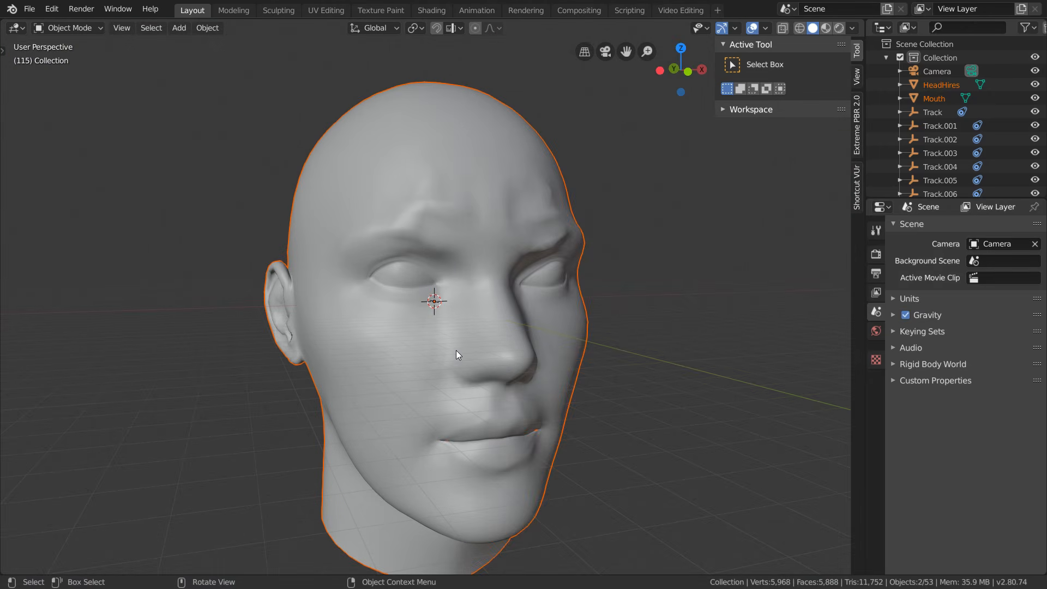
# - Hide the HeadHires mesh and select the Mouth mesh inside it
pyautogui.click(431, 346)
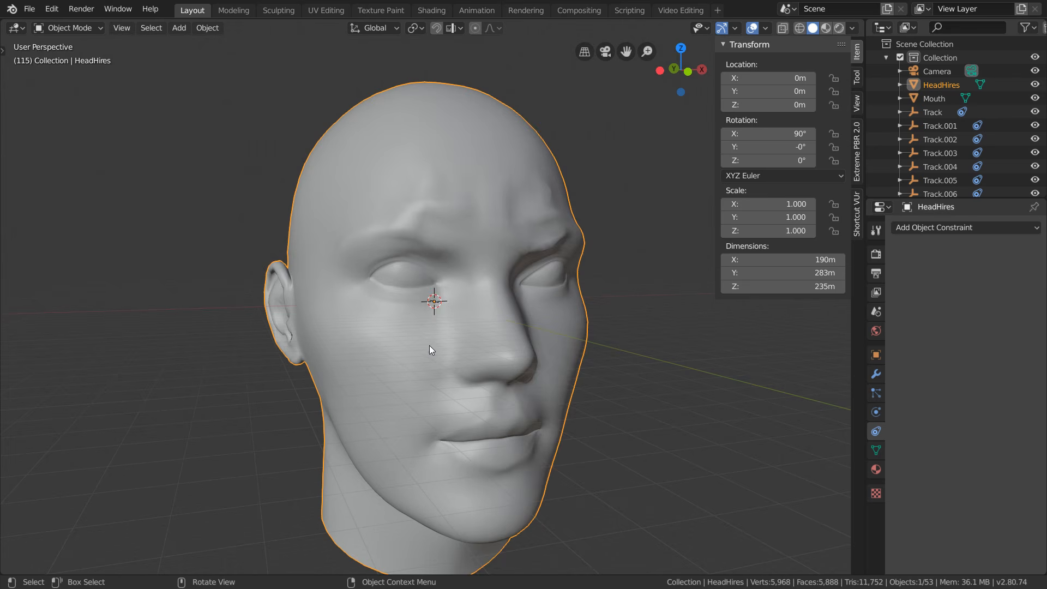
pyautogui.press('h')
pyautogui.click(440, 398)
pyautogui.moveTo(440, 398); pyautogui.dragTo(454, 406, button='middle')
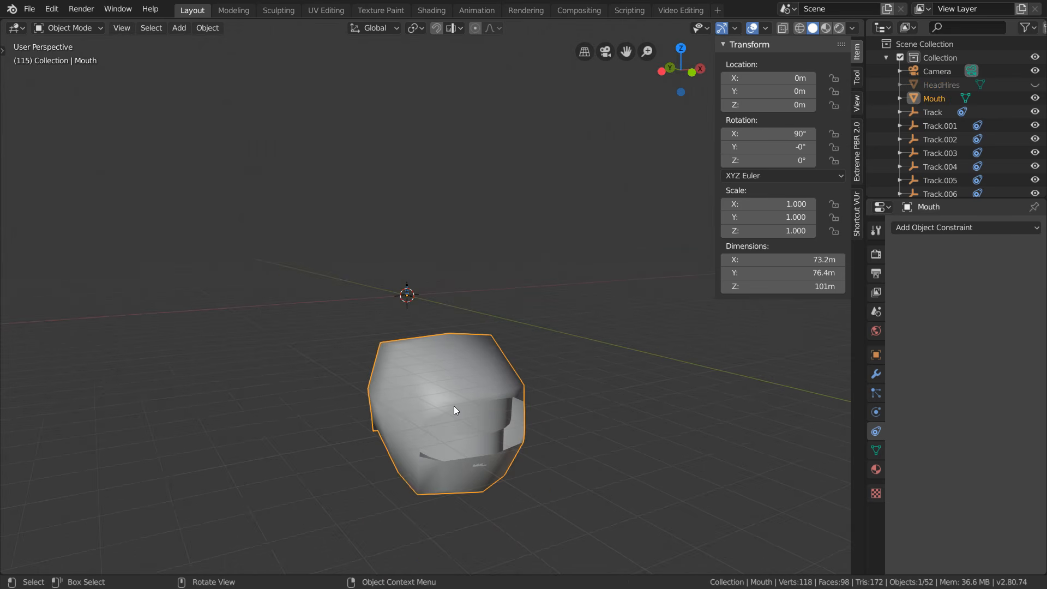
# - Delete the Mouth mesh and unhide the HeadHires mesh
pyautogui.press('x')
pyautogui.click(454, 406)
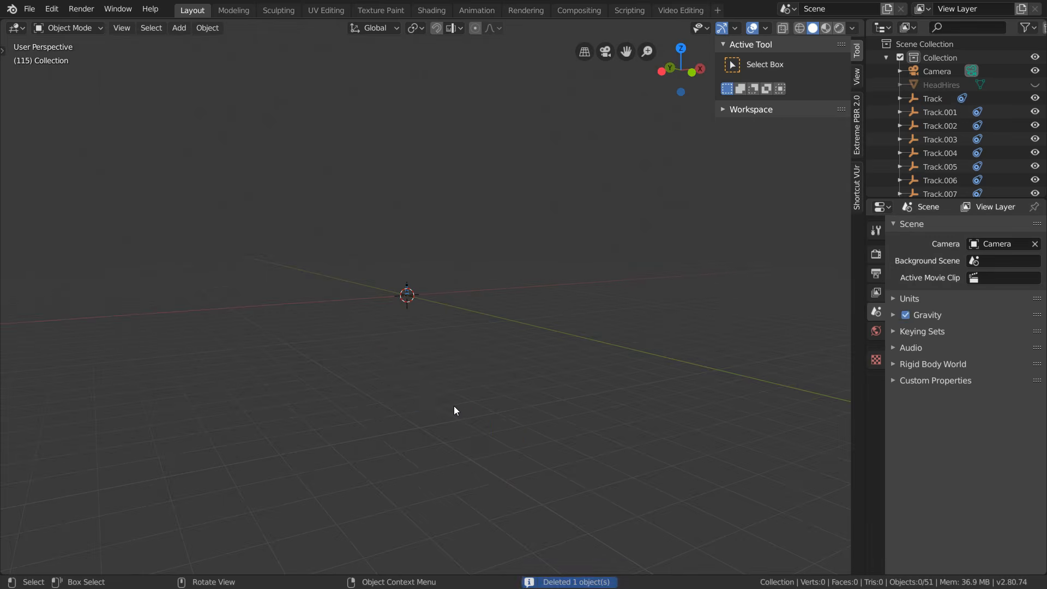
pyautogui.hotkey('alt', 'h')
# - Shrink the HeadHires mesh around the world origin to a scale of about 0.014
pyautogui.moveTo(436, 362); pyautogui.dragTo(438, 290, button='middle')
pyautogui.press('s')
pyautogui.click(446, 319)
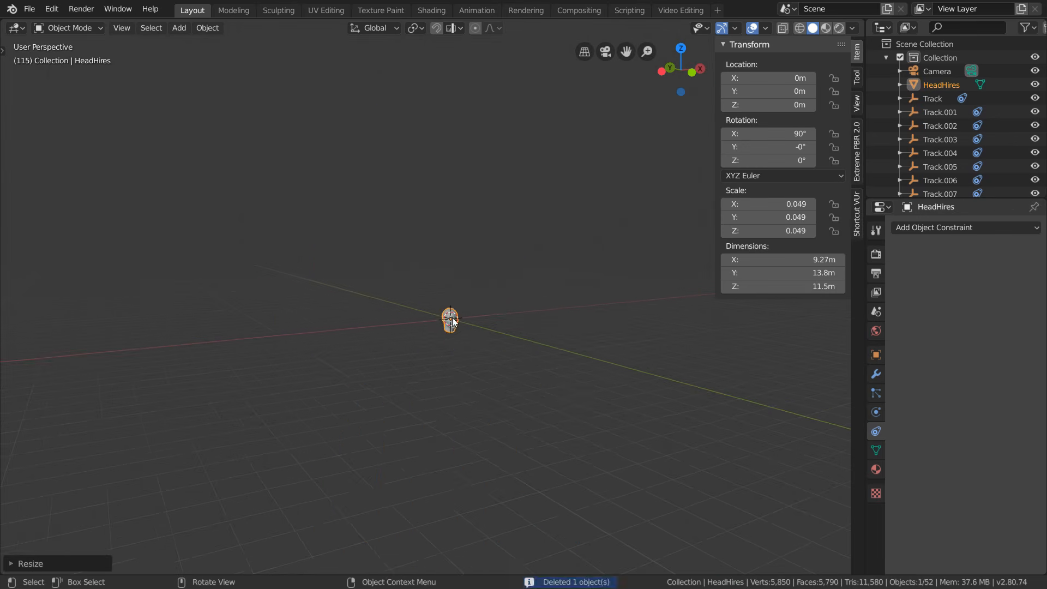
pyautogui.scroll(4, 458, 328)
pyautogui.scroll(5, 545, 416)
pyautogui.press('s')
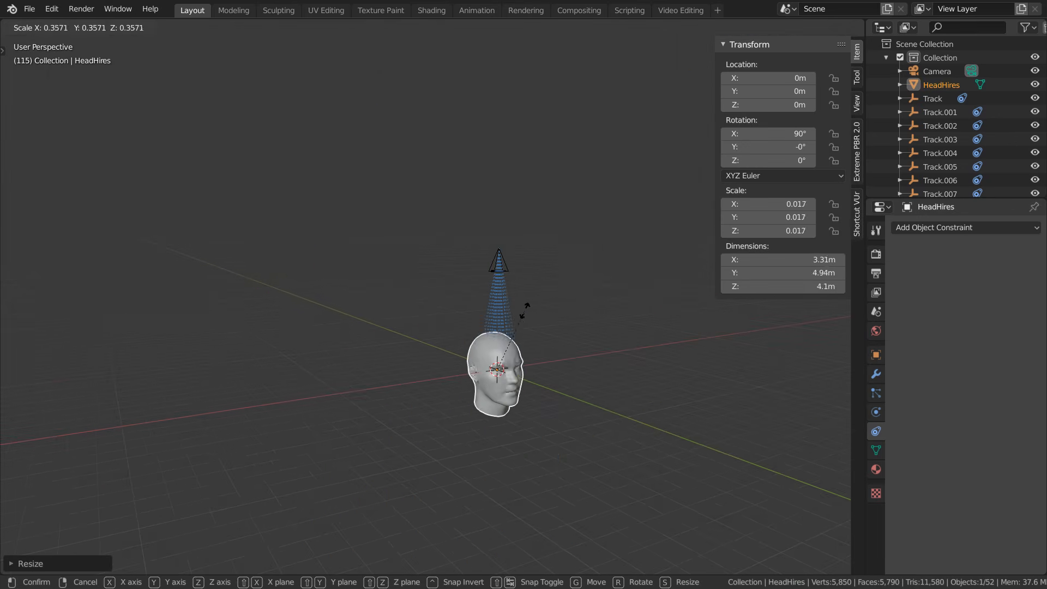
pyautogui.click(521, 322)
pyautogui.scroll(6, 432, 350)
pyautogui.keyDown('shift'); pyautogui.moveTo(427, 380); pyautogui.dragTo(425, 338, button='middle'); pyautogui.keyUp('shift')
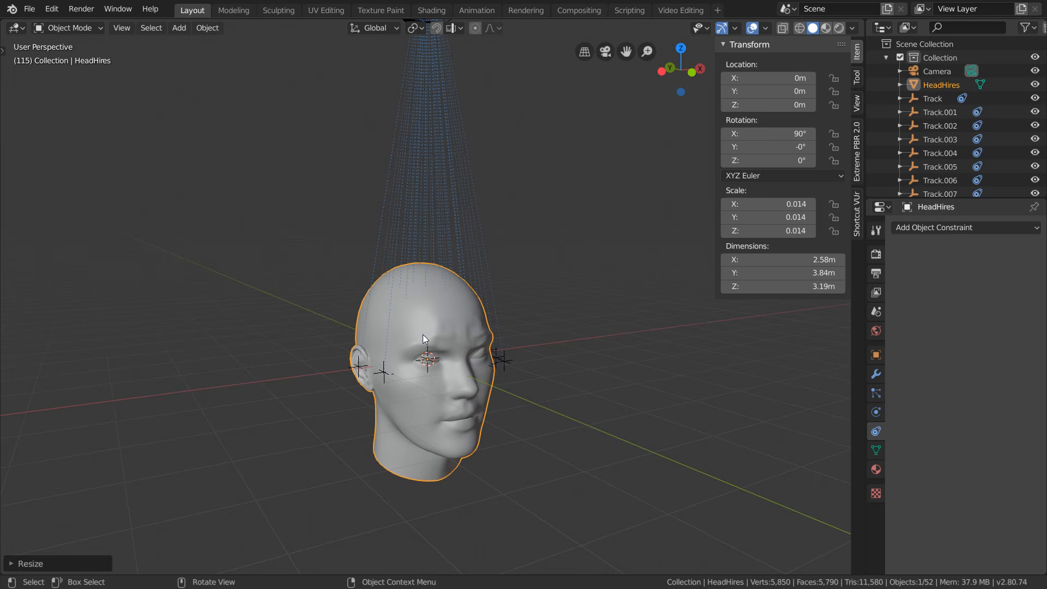
# - Using face selection in the UV Editing workspace, delete every part of HeadHires except the linked front-face UV island
pyautogui.click(325, 10)
pyautogui.click(38, 28)
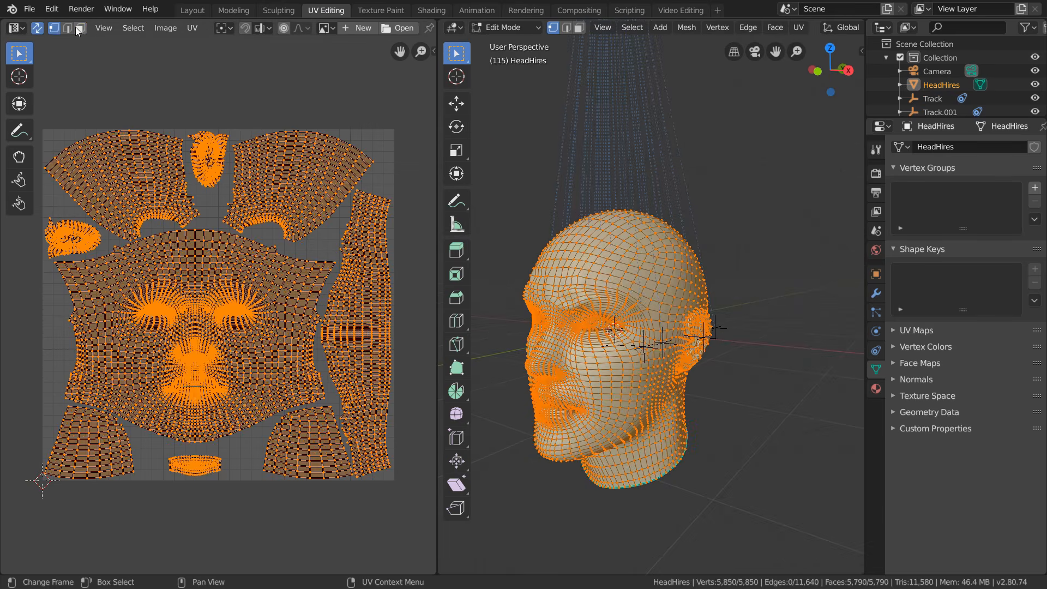
pyautogui.click(81, 27)
pyautogui.click(177, 280)
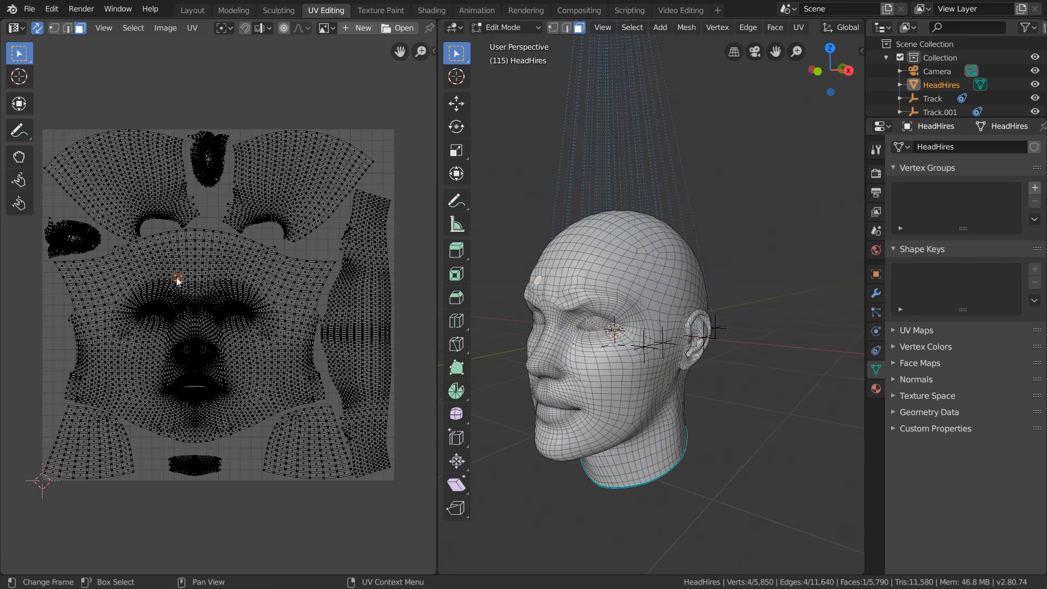
pyautogui.hotkey('ctrl', 'l')
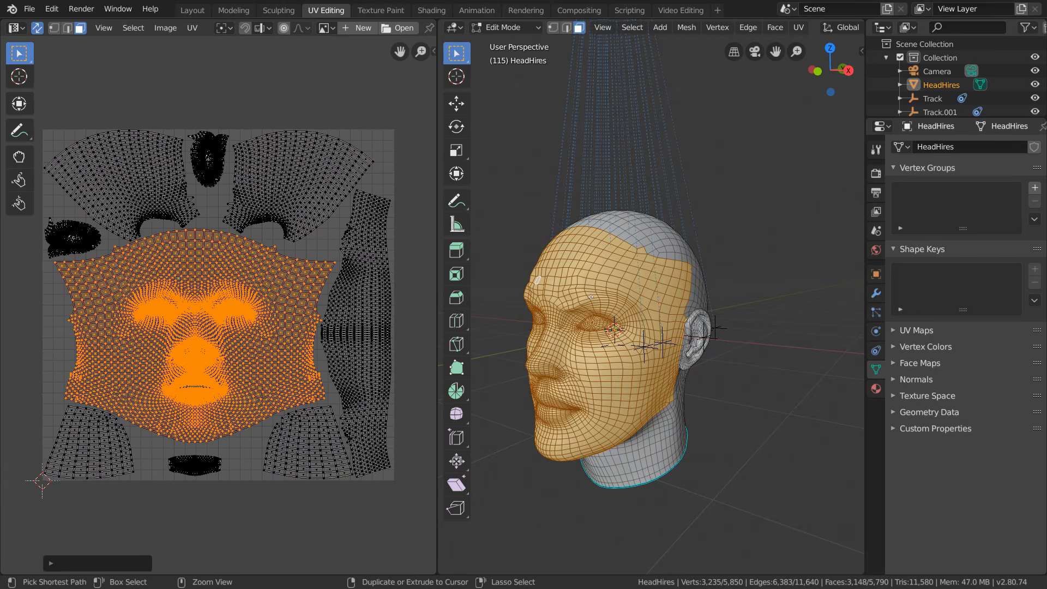
pyautogui.hotkey('ctrl', 'i')
pyautogui.press('x')
pyautogui.click(590, 297)
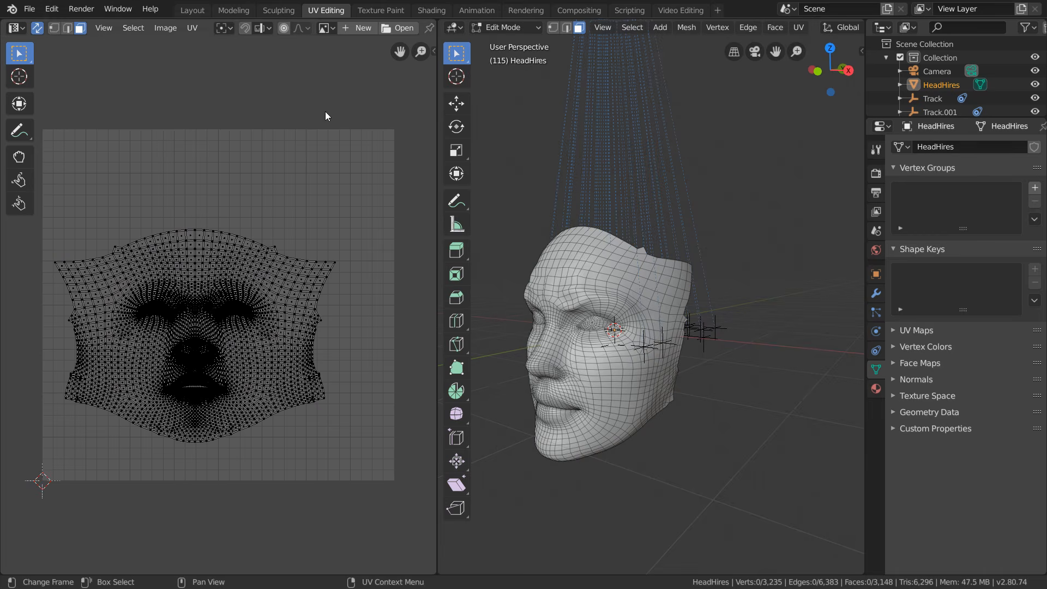
# - Back in the Layout workspace, delete the strip of faces along the mask's ragged forehead edge
pyautogui.click(192, 10)
pyautogui.scroll(3, 426, 357)
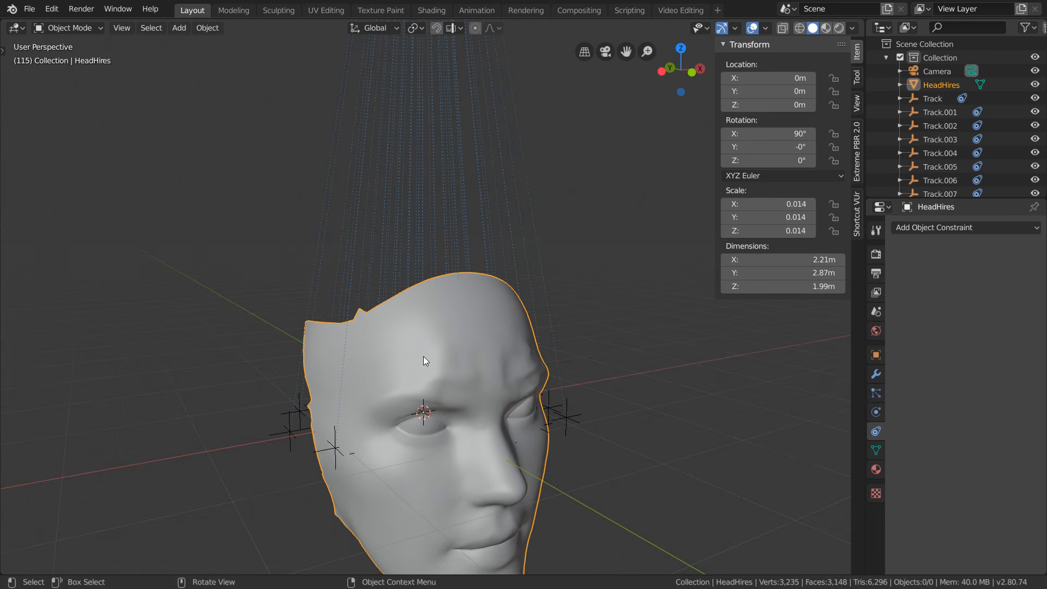
pyautogui.press('Tab')
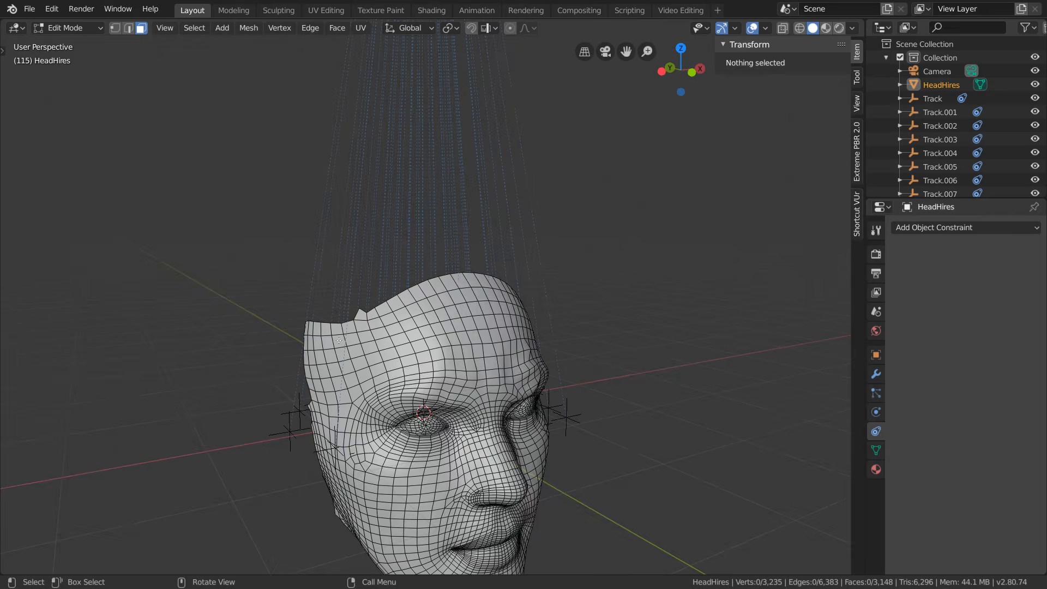
pyautogui.moveTo(423, 356); pyautogui.dragTo(475, 349, button='middle')
pyautogui.click(251, 331)
pyautogui.moveTo(480, 272); pyautogui.dragTo(327, 240, button='middle')
pyautogui.keyDown('ctrl'); pyautogui.click(697, 361); pyautogui.keyUp('ctrl')
pyautogui.keyDown('shift'); pyautogui.click(563, 319); pyautogui.keyUp('shift')
pyautogui.moveTo(382, 322); pyautogui.dragTo(550, 344, button='middle')
pyautogui.keyDown('ctrl'); pyautogui.click(377, 357); pyautogui.keyUp('ctrl')
pyautogui.press('x')
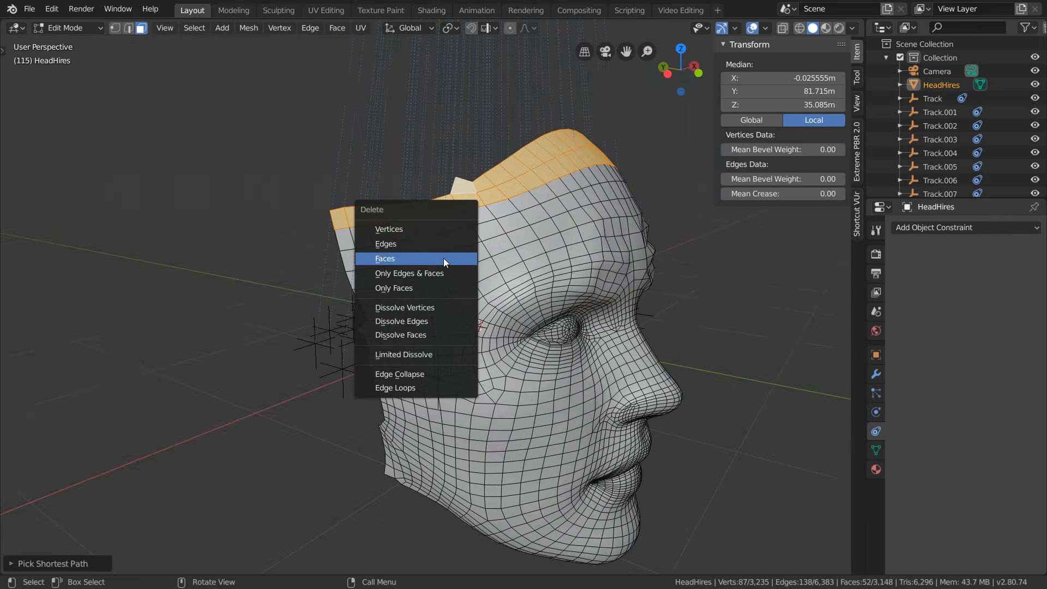
pyautogui.click(444, 262)
# - Delete a vertical strip of faces from forehead to jaw on one side, plus the piece it cuts off near the ear
pyautogui.moveTo(444, 262); pyautogui.dragTo(435, 210, button='middle')
pyautogui.click(355, 196)
pyautogui.keyDown('ctrl'); pyautogui.click(388, 468); pyautogui.keyUp('ctrl')
pyautogui.press('x')
pyautogui.click(389, 436)
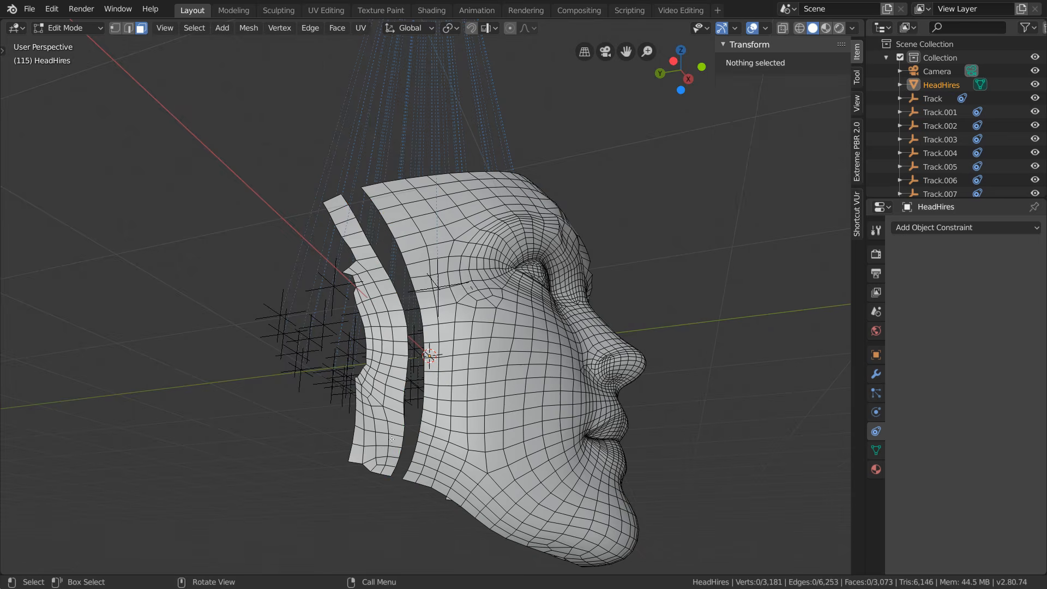
pyautogui.press('l')
pyautogui.press('x')
pyautogui.click(376, 418)
# - Trim the opposite side the same way, removing a vertical strip and the detached rear piece, and return to Object Mode
pyautogui.moveTo(649, 215); pyautogui.dragTo(492, 227, button='middle')
pyautogui.click(537, 82)
pyautogui.keyDown('ctrl'); pyautogui.click(443, 449); pyautogui.keyUp('ctrl')
pyautogui.keyDown('ctrl'); pyautogui.click(480, 539); pyautogui.keyUp('ctrl')
pyautogui.press('x')
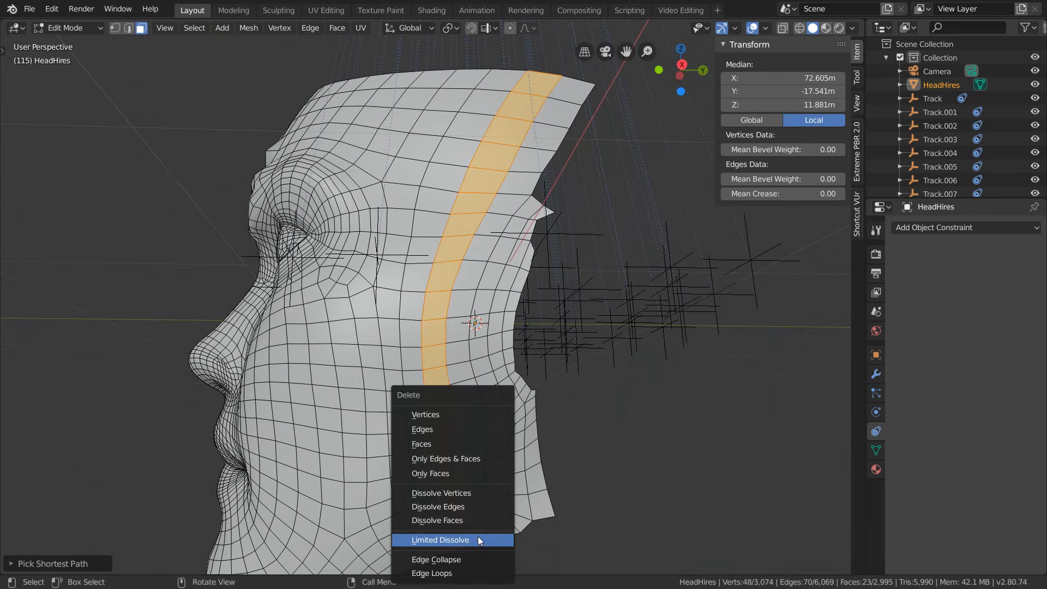
pyautogui.click(469, 444)
pyautogui.press('l')
pyautogui.press('x')
pyautogui.click(477, 402)
pyautogui.press('Tab')
pyautogui.moveTo(373, 337); pyautogui.dragTo(452, 367, button='middle')
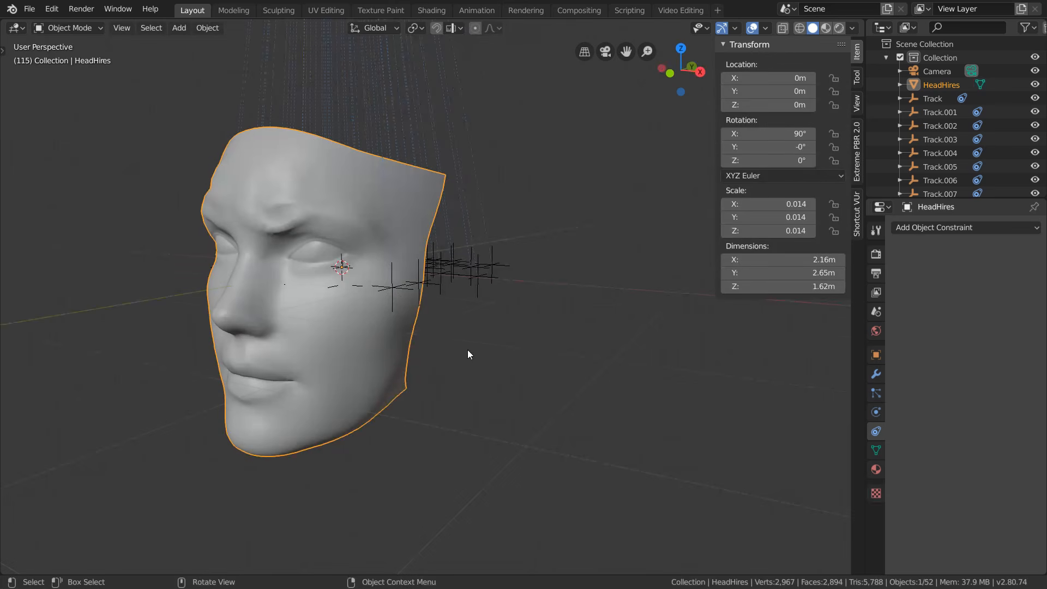
# - Look through the camera and add the sequence_0001.png movie clip as the camera's background image
pyautogui.click(604, 52)
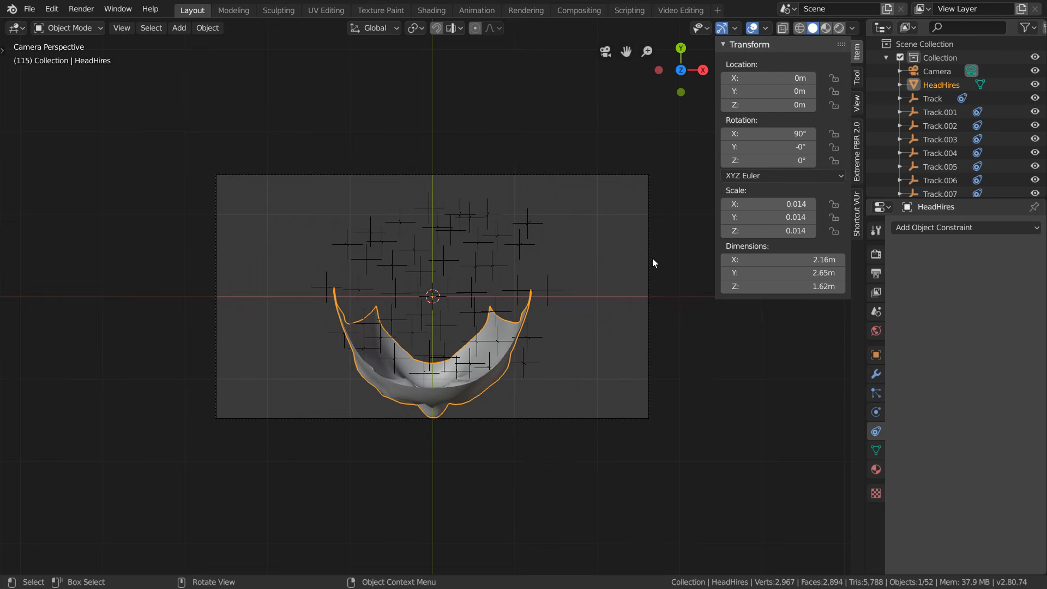
pyautogui.click(649, 286)
pyautogui.click(876, 412)
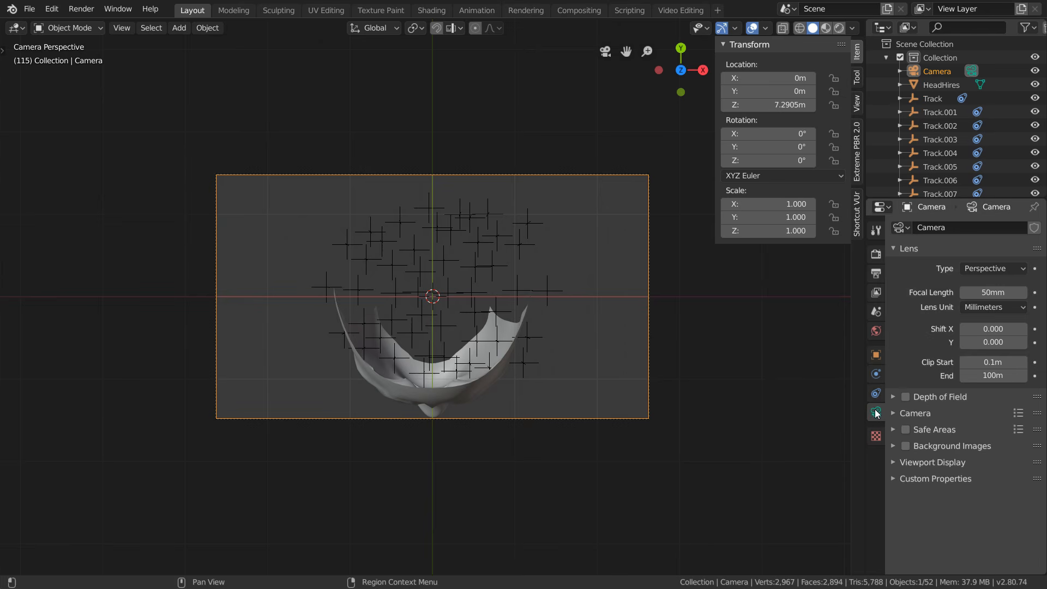
pyautogui.click(906, 447)
pyautogui.click(895, 447)
pyautogui.click(972, 465)
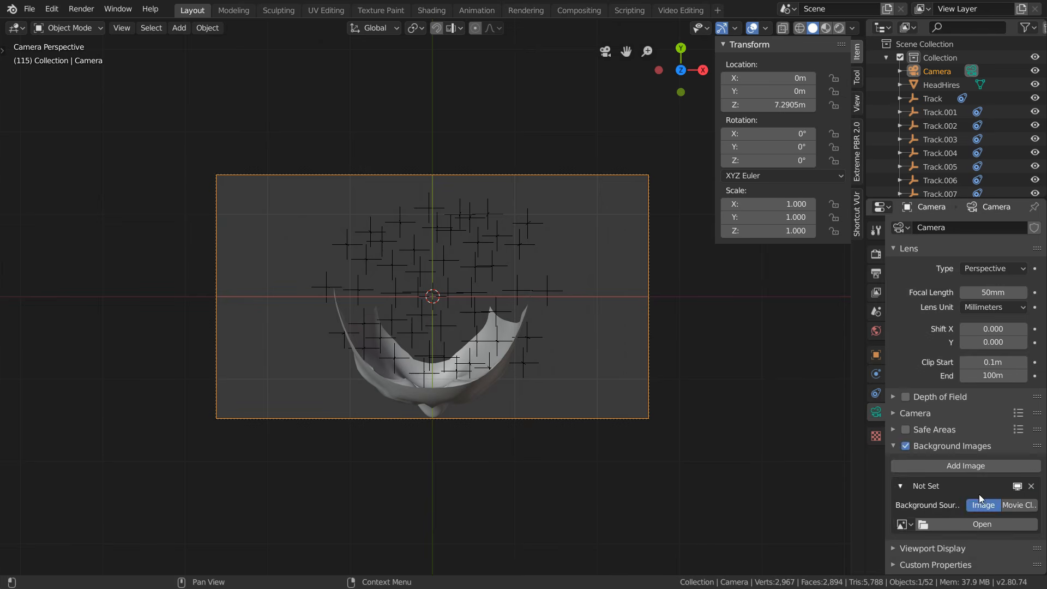
pyautogui.click(1015, 505)
pyautogui.scroll(-3, 977, 506)
pyautogui.click(906, 493)
pyautogui.click(806, 357)
pyautogui.scroll(2, 440, 333)
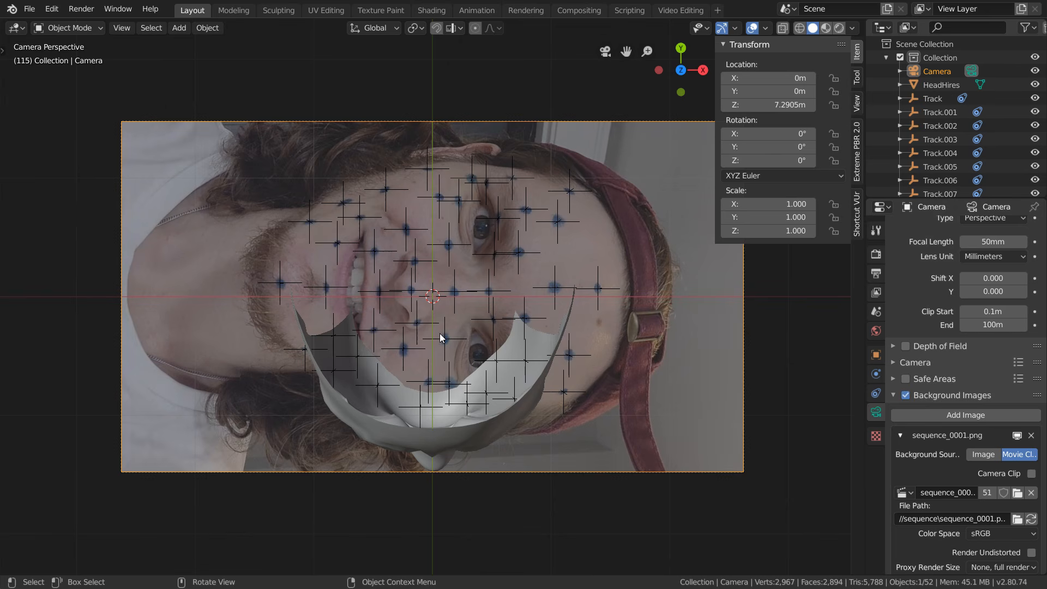
# - Go to frame 1 and rotate HeadHires -90° about X and -90° about Z to face the camera
pyautogui.hotkey('shift', 'Left')
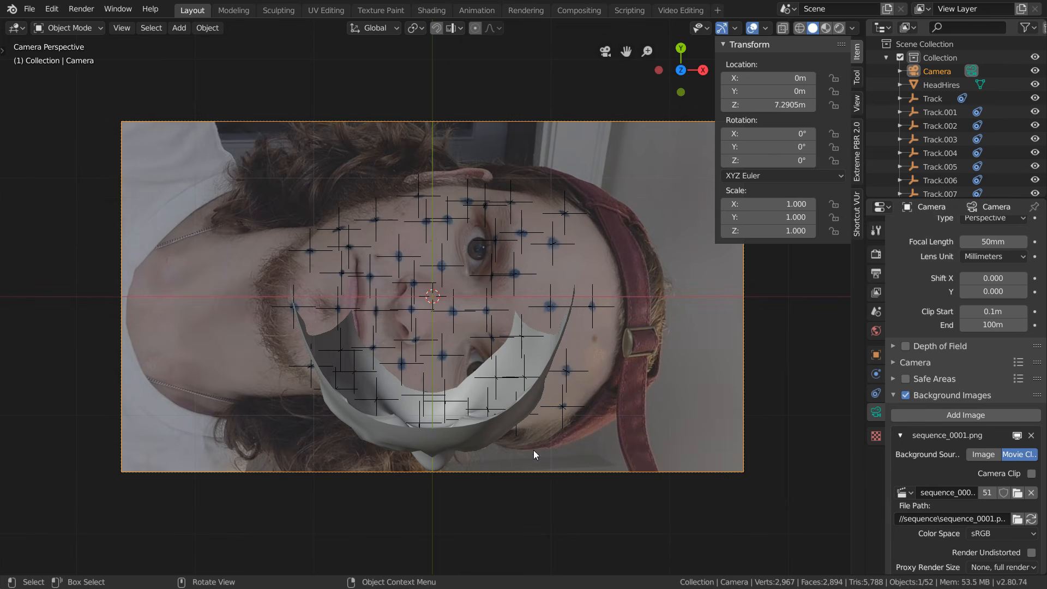
pyautogui.click(506, 414)
pyautogui.write('rx')
pyautogui.write('-90')
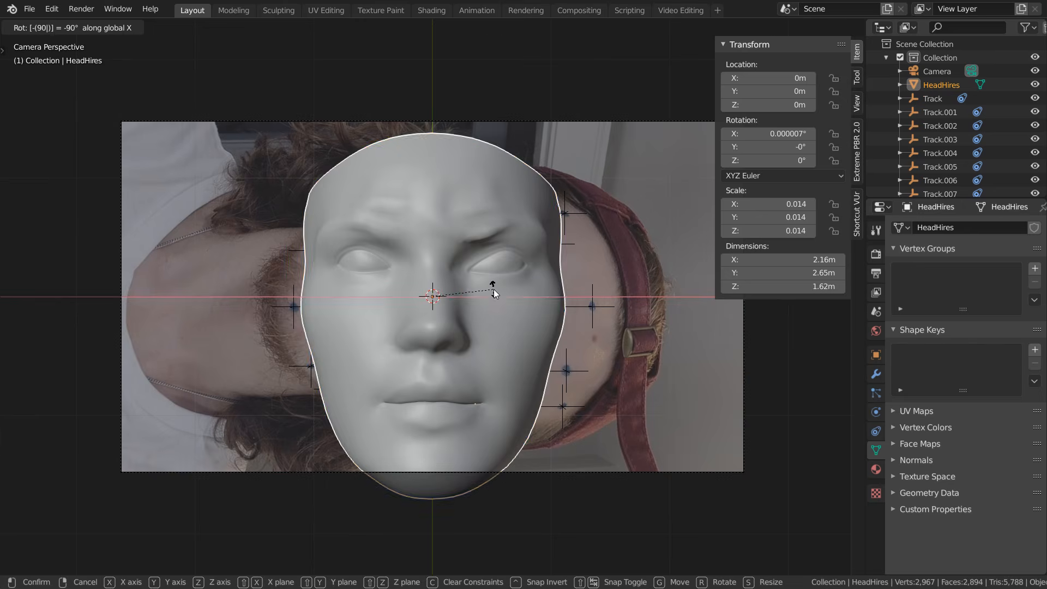
pyautogui.press('Return')
pyautogui.write('rz-90')
pyautogui.press('Return')
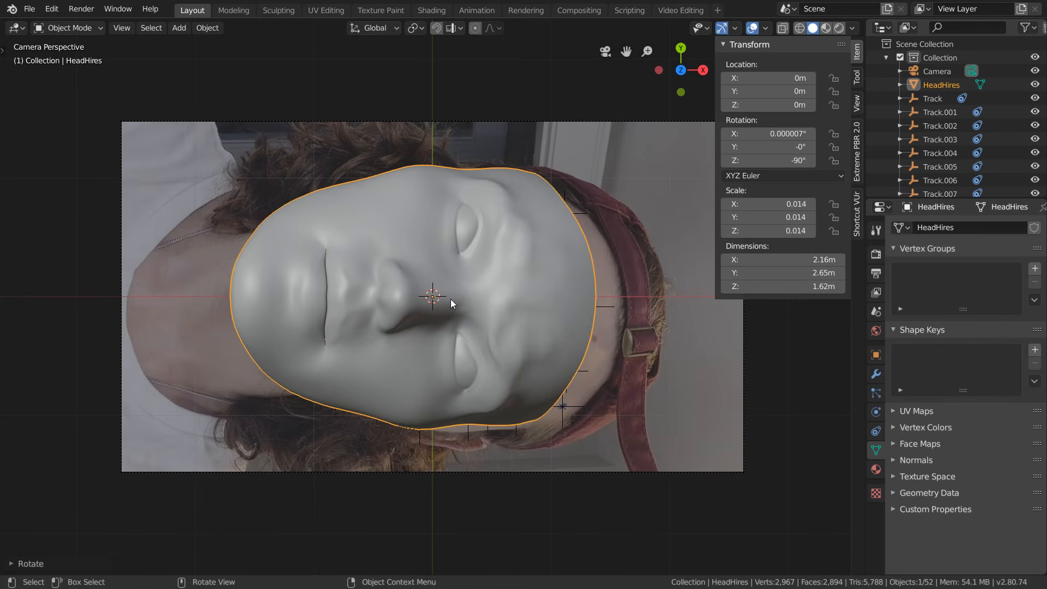
# - Show HeadHires as wireframe over the footage, shift it onto the face and scale it to about 0.013
pyautogui.press('z')
pyautogui.click(340, 303)
pyautogui.scroll(3, 568, 299)
pyautogui.keyDown('shift'); pyautogui.moveTo(567, 299); pyautogui.dragTo(512, 301, button='middle'); pyautogui.keyUp('shift')
pyautogui.press('g')
pyautogui.click(427, 303)
pyautogui.press('s')
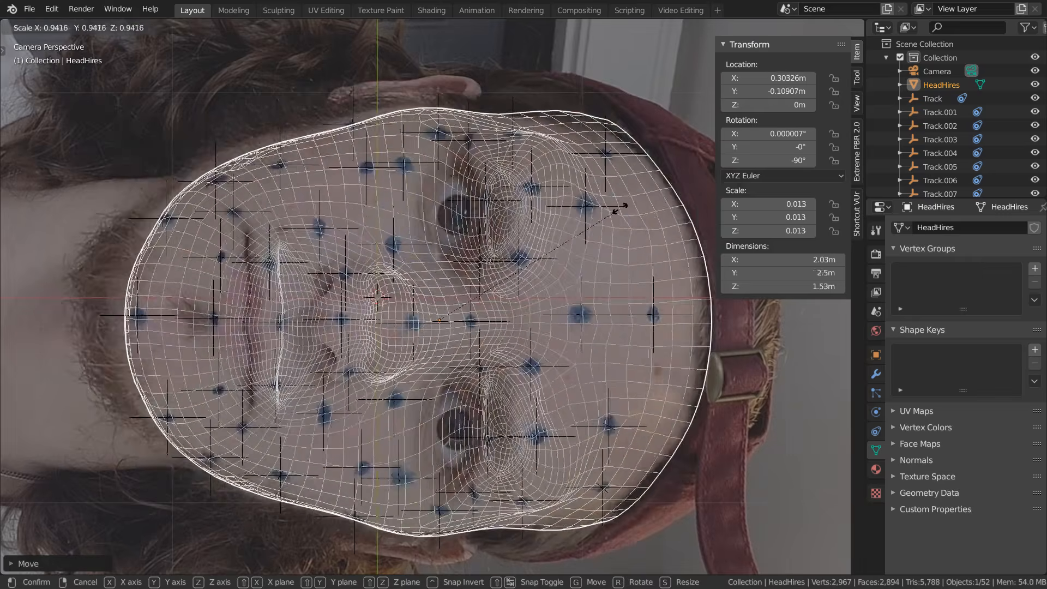
pyautogui.click(615, 212)
# - Fine-tune the mesh's size and place it at about X 0.152 m, Y -0.112 m so it overlays the filmed face
pyautogui.press('g')
pyautogui.click(583, 218)
pyautogui.press('s')
pyautogui.click(581, 240)
pyautogui.press('g')
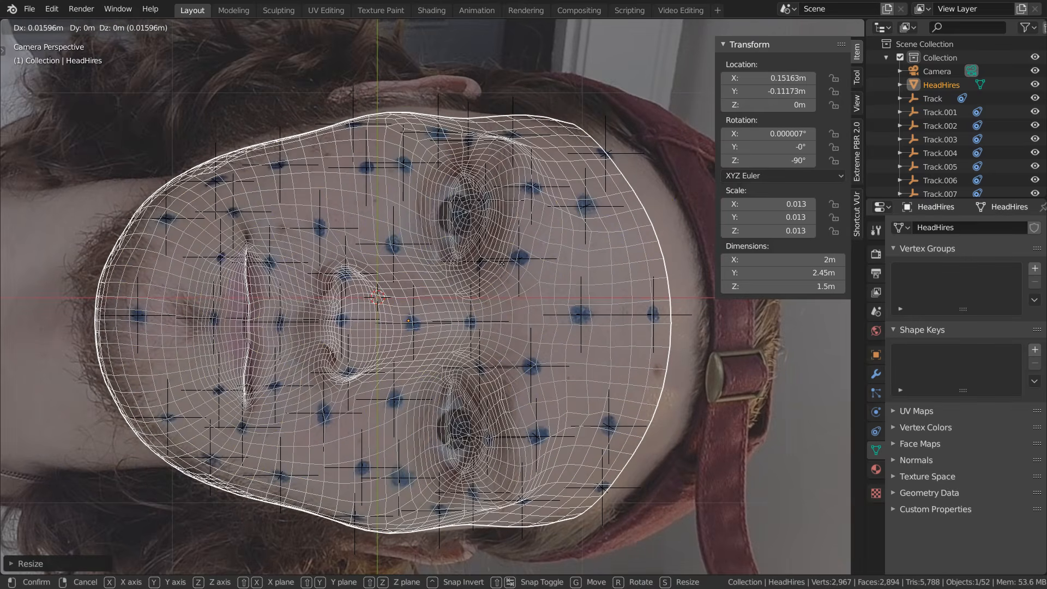
pyautogui.click(502, 264)
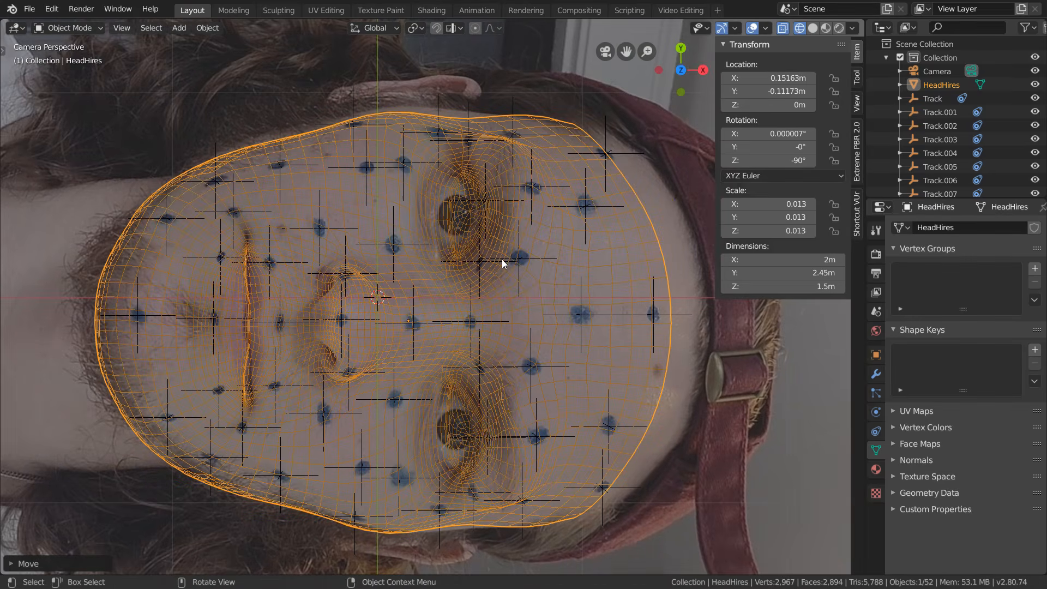
# - With proportional editing on in Edit Mode, move both corners of the mesh's upper eye onto the filmed eye
pyautogui.press('Tab')
pyautogui.scroll(4, 505, 242)
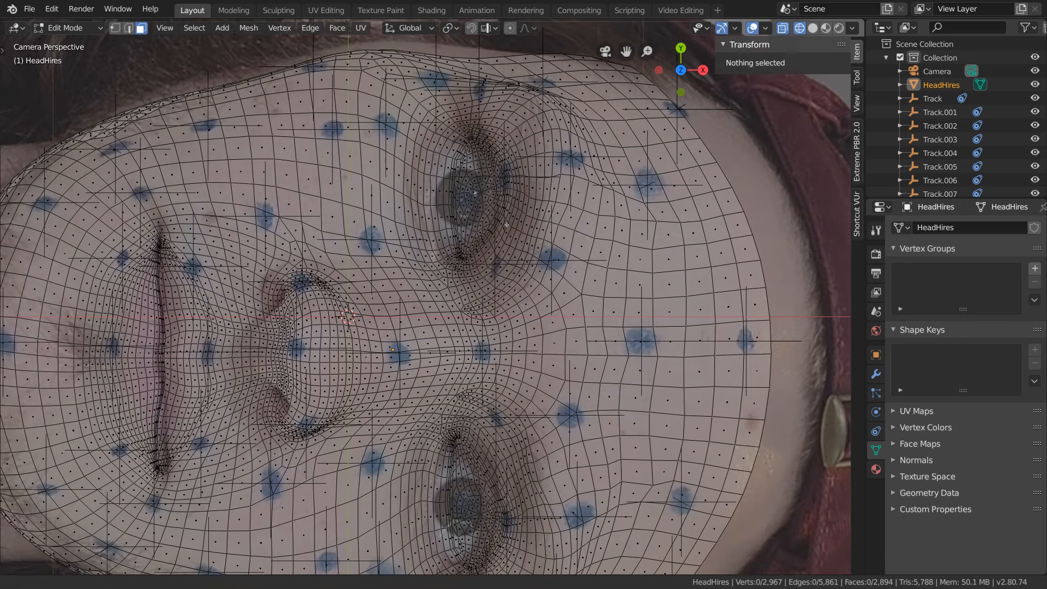
pyautogui.keyDown('shift'); pyautogui.moveTo(507, 225); pyautogui.dragTo(500, 257, button='middle'); pyautogui.keyUp('shift')
pyautogui.press('o')
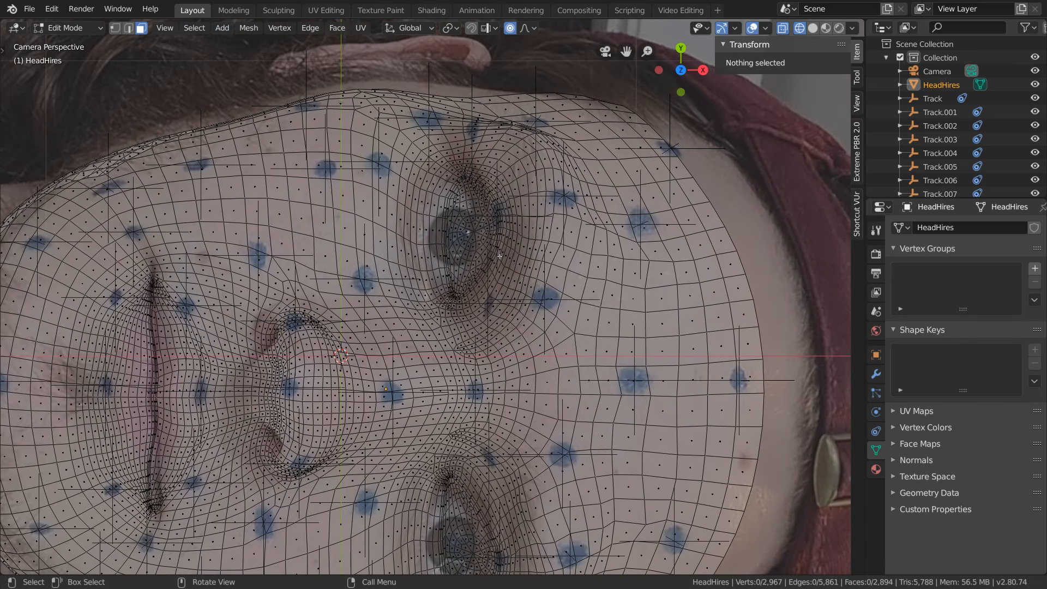
pyautogui.scroll(4, 501, 273)
pyautogui.press('b')
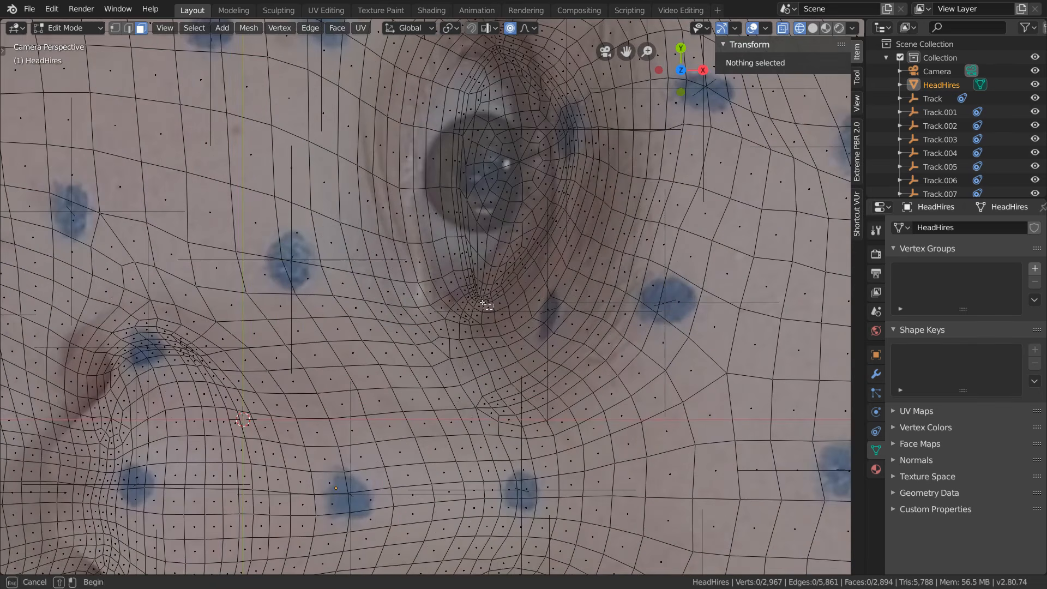
pyautogui.moveTo(470, 288); pyautogui.dragTo(492, 308)
pyautogui.press('g')
pyautogui.click(462, 289)
pyautogui.keyDown('shift'); pyautogui.moveTo(472, 180); pyautogui.dragTo(434, 353, button='middle'); pyautogui.keyUp('shift')
pyautogui.moveTo(451, 212); pyautogui.dragTo(470, 232)
pyautogui.press('g')
pyautogui.click(445, 229)
# - Move the corners of the mesh's lower eye onto the filmed eye with proportional editing
pyautogui.scroll(-4, 437, 334)
pyautogui.keyDown('shift'); pyautogui.moveTo(437, 480); pyautogui.dragTo(441, 131, button='middle'); pyautogui.keyUp('shift')
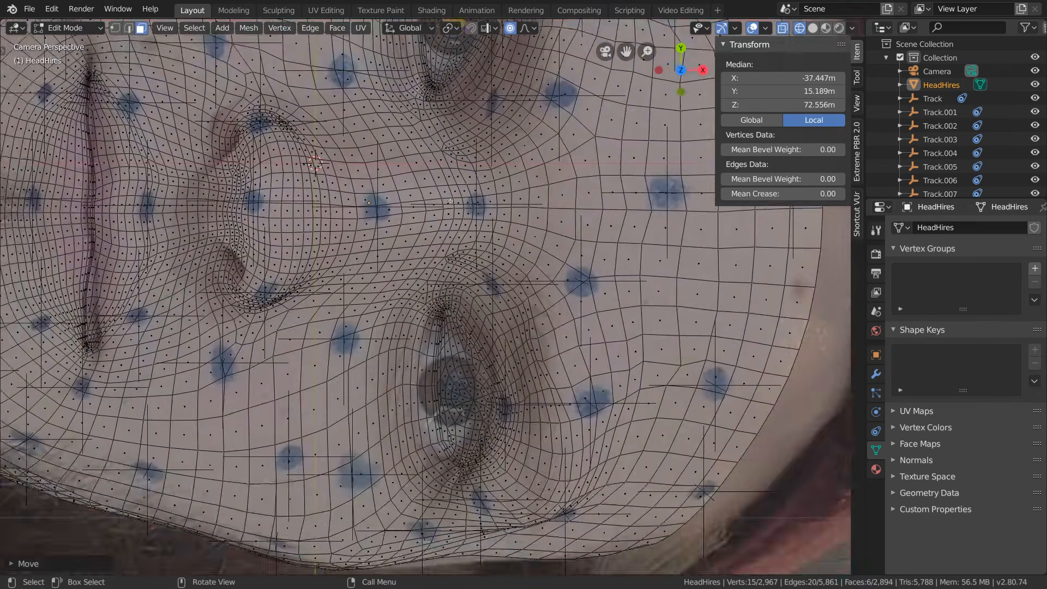
pyautogui.scroll(5, 447, 306)
pyautogui.moveTo(434, 101); pyautogui.dragTo(465, 131)
pyautogui.moveTo(463, 390); pyautogui.dragTo(498, 417)
pyautogui.press('g')
pyautogui.moveTo(452, 252); pyautogui.dragTo(488, 283)
# - Move the mesh's nostril faces to line up with the nostrils in the footage
pyautogui.scroll(-3, 458, 273)
pyautogui.keyDown('shift'); pyautogui.moveTo(313, 153); pyautogui.dragTo(578, 322, button='middle'); pyautogui.keyUp('shift')
pyautogui.scroll(5, 578, 322)
pyautogui.moveTo(533, 264); pyautogui.dragTo(575, 321)
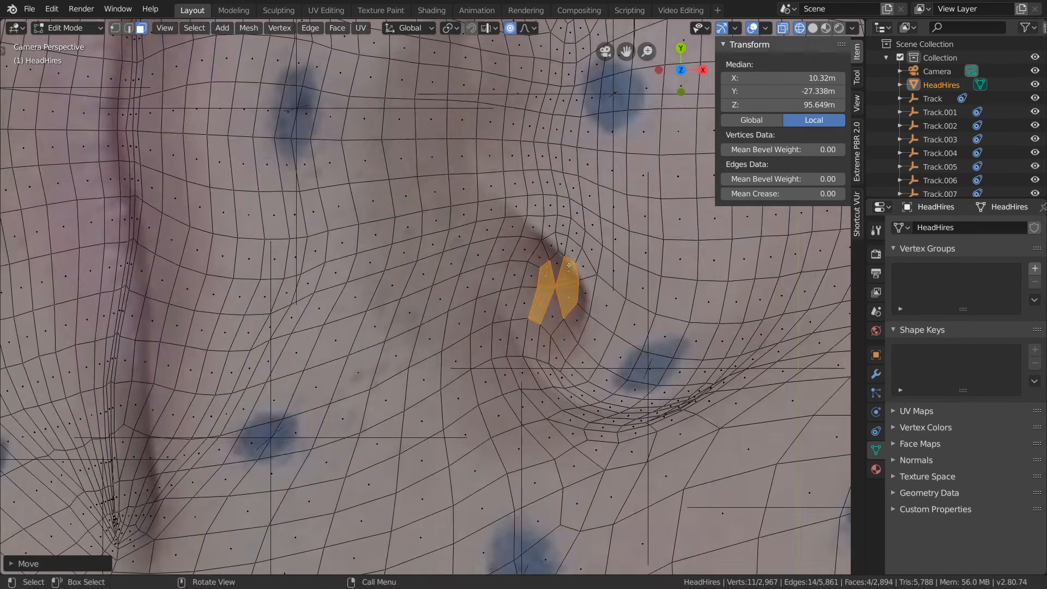
pyautogui.keyDown('shift'); pyautogui.moveTo(551, 273); pyautogui.dragTo(537, 540, button='middle'); pyautogui.keyUp('shift')
pyautogui.moveTo(510, 128); pyautogui.dragTo(554, 194)
pyautogui.keyDown('shift'); pyautogui.moveTo(445, 491); pyautogui.dragTo(440, 350, button='middle'); pyautogui.keyUp('shift')
pyautogui.moveTo(419, 360); pyautogui.dragTo(459, 423)
pyautogui.press('g')
pyautogui.click(448, 391)
pyautogui.scroll(-3, 448, 392)
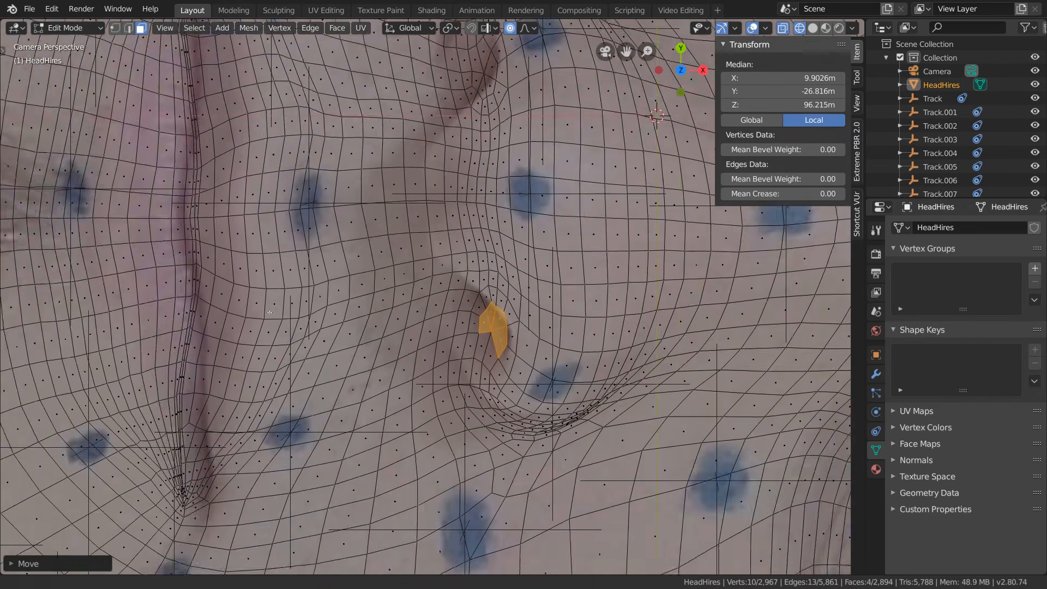
# - Adjust the mesh around the mouth corners and chin to match the filmed face
pyautogui.moveTo(343, 374); pyautogui.dragTo(381, 419)
pyautogui.press('g')
pyautogui.keyDown('shift'); pyautogui.moveTo(362, 43); pyautogui.dragTo(428, 562, button='middle'); pyautogui.keyUp('shift')
pyautogui.press('g')
pyautogui.moveTo(384, 444); pyautogui.dragTo(419, 546)
pyautogui.scroll(-6, 401, 494)
pyautogui.moveTo(239, 401); pyautogui.dragTo(191, 295)
# - Move the faces along the upper cheek and temple outline to follow the edge of the filmed face
pyautogui.keyDown('shift'); pyautogui.moveTo(524, 218); pyautogui.dragTo(273, 463, button='middle'); pyautogui.keyUp('shift')
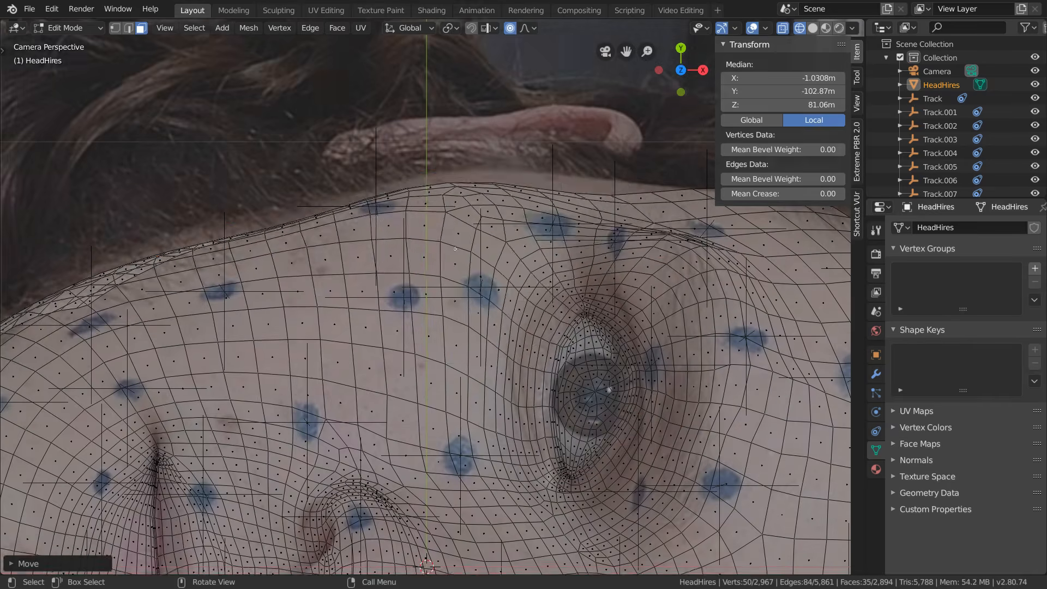
pyautogui.moveTo(412, 164); pyautogui.dragTo(527, 199)
pyautogui.press('g')
pyautogui.keyDown('shift'); pyautogui.moveTo(524, 218); pyautogui.dragTo(283, 277, button='middle'); pyautogui.keyUp('shift')
pyautogui.moveTo(420, 229); pyautogui.dragTo(559, 267)
pyautogui.press('g')
pyautogui.click(561, 272)
# - Move the faces along the lower cheek and temple outline to follow the filmed face's opposite edge
pyautogui.keyDown('shift'); pyautogui.moveTo(414, 534); pyautogui.dragTo(436, 82, button='middle'); pyautogui.keyUp('shift')
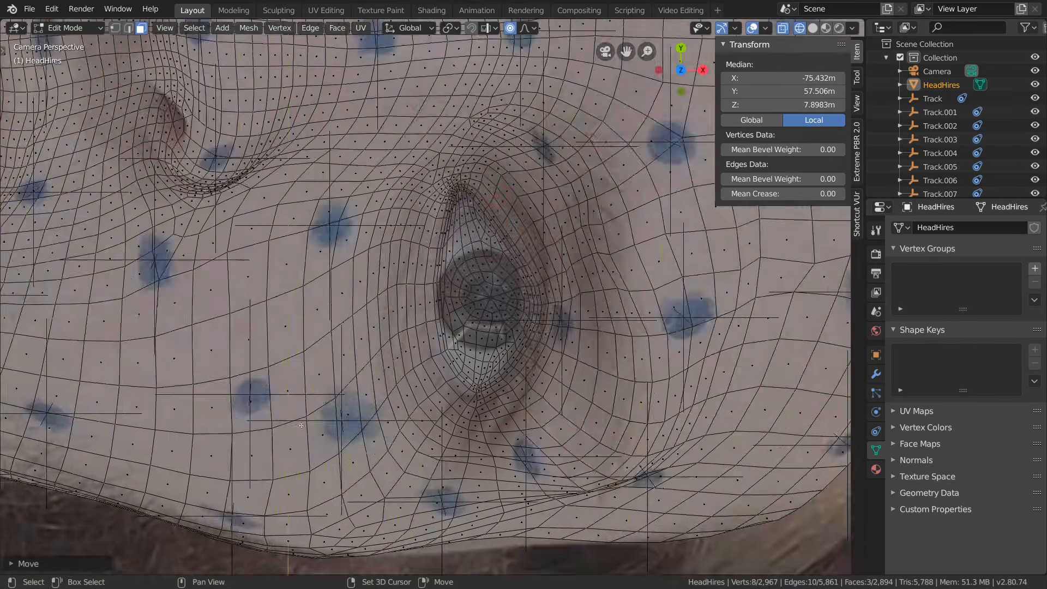
pyautogui.keyDown('shift'); pyautogui.moveTo(305, 491); pyautogui.dragTo(633, 241, button='middle'); pyautogui.keyUp('shift')
pyautogui.press('g')
pyautogui.moveTo(257, 373); pyautogui.dragTo(376, 306)
pyautogui.click(305, 355)
pyautogui.scroll(-3, 306, 327)
pyautogui.press('g')
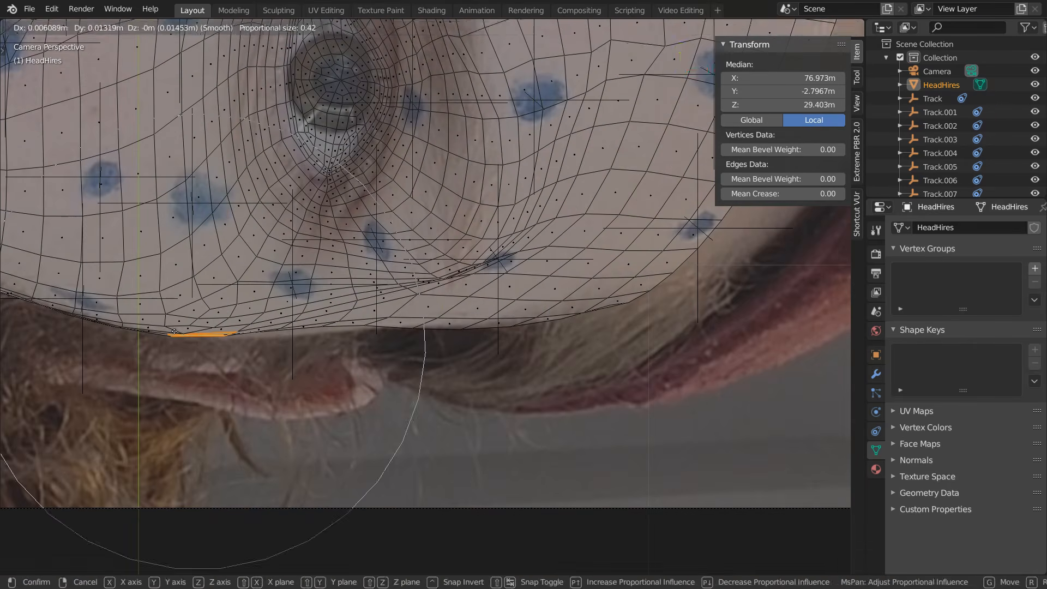
# - Extend the row of faces along the forehead edge toward the hairline and return to Object Mode with solid display
pyautogui.scroll(-5, 463, 306)
pyautogui.keyDown('shift'); pyautogui.moveTo(420, 218); pyautogui.dragTo(416, 283, button='middle'); pyautogui.keyUp('shift')
pyautogui.click(410, 370)
pyautogui.keyDown('ctrl'); pyautogui.click(403, 141); pyautogui.keyUp('ctrl')
pyautogui.press('g')
pyautogui.scroll(-5, 431, 213)
pyautogui.click(445, 213)
pyautogui.press('Tab')
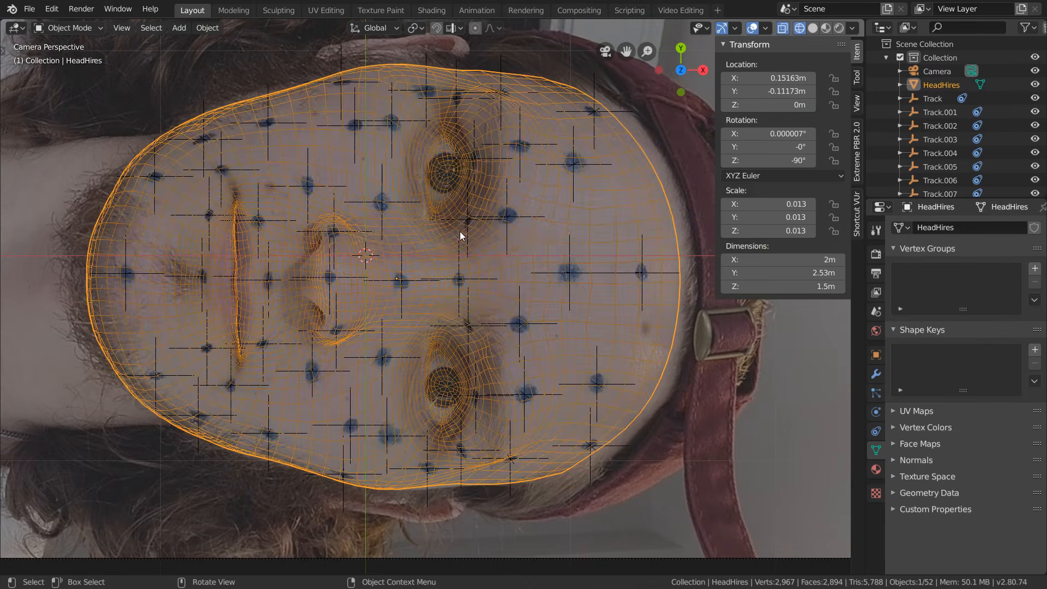
pyautogui.hotkey('alt', 'z')
pyautogui.scroll(-3, 460, 261)
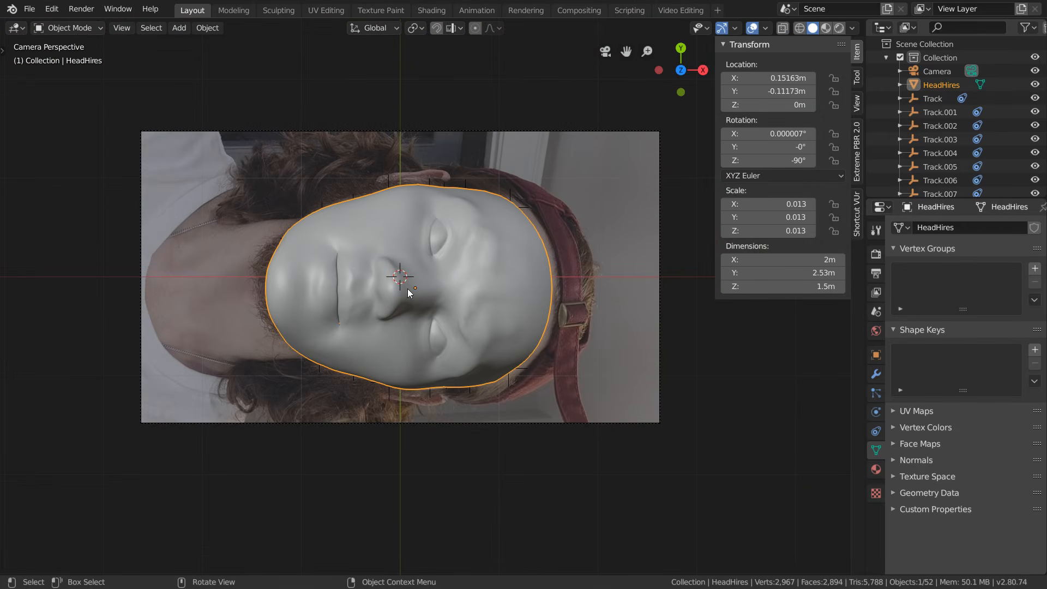
# - Set HeadHires as the depth object of the Track.031 empty's Follow Track constraint and play the animation to check it
pyautogui.moveTo(412, 299); pyautogui.dragTo(337, 207, button='middle')
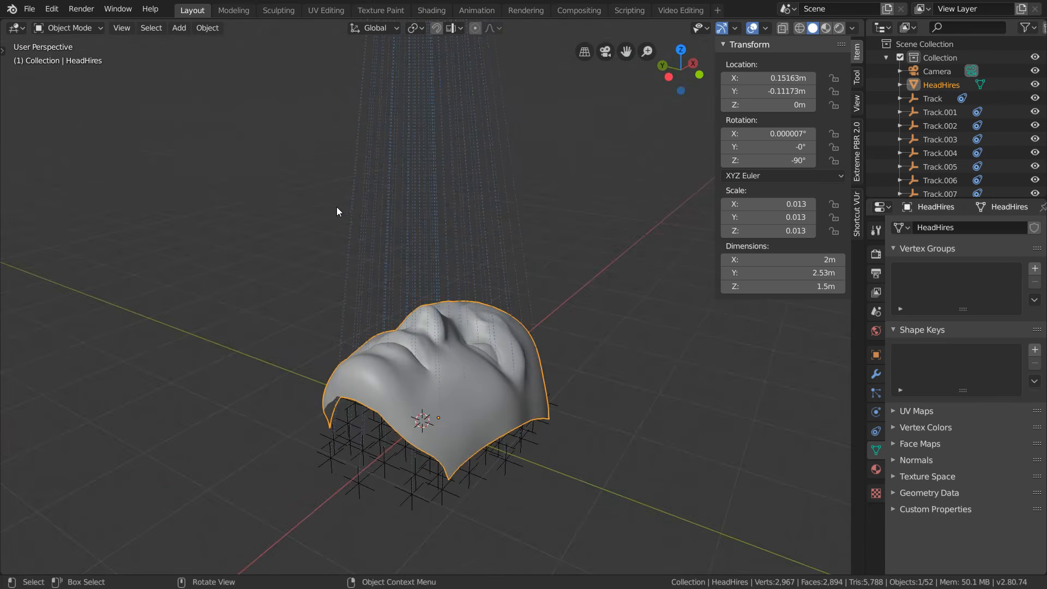
pyautogui.click(387, 462)
pyautogui.click(875, 392)
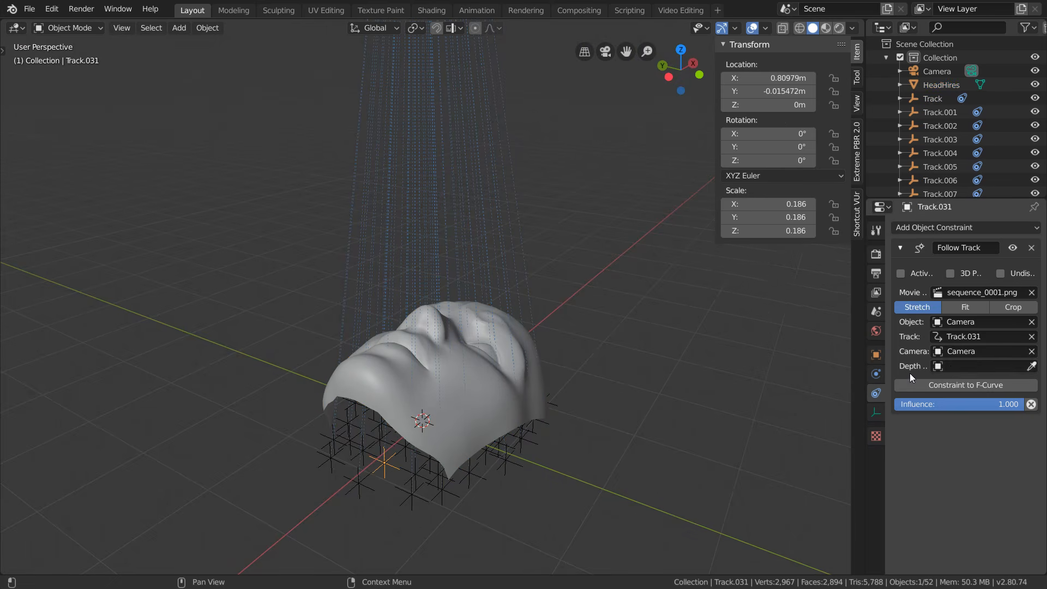
pyautogui.click(951, 366)
pyautogui.click(930, 387)
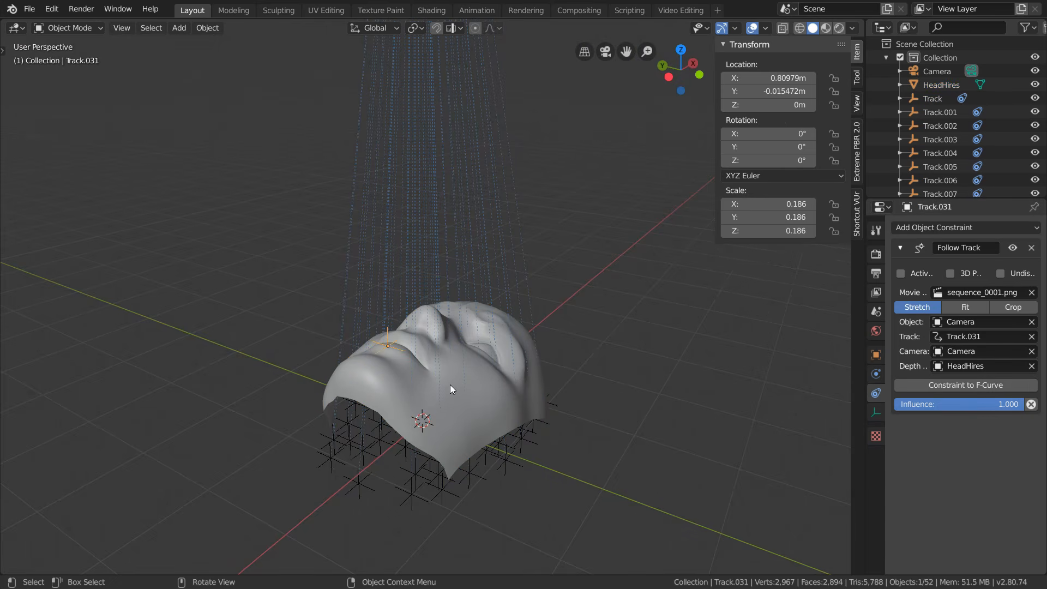
pyautogui.press('space')
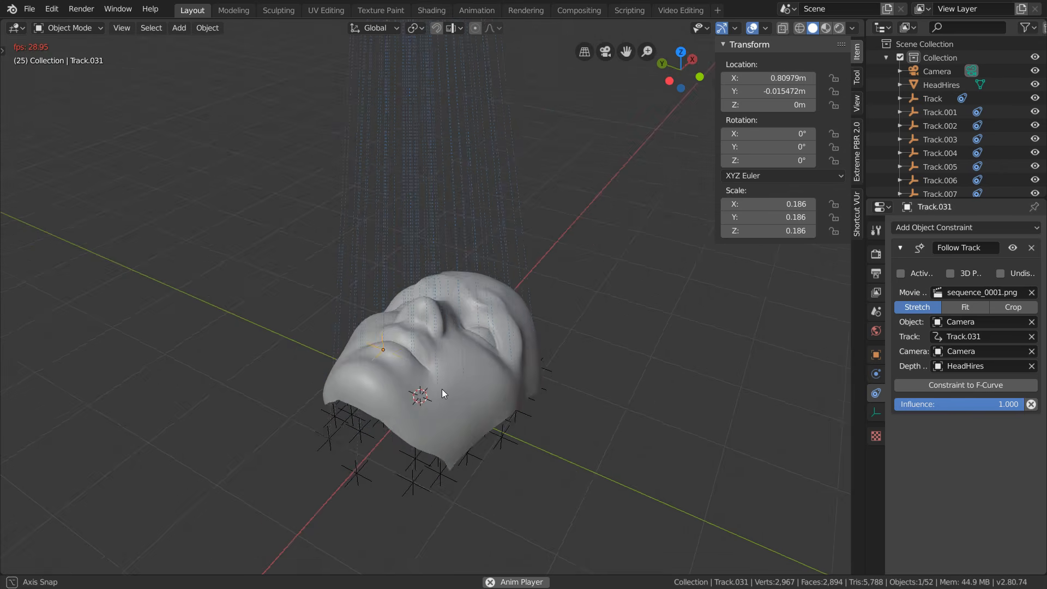
pyautogui.press('Escape')
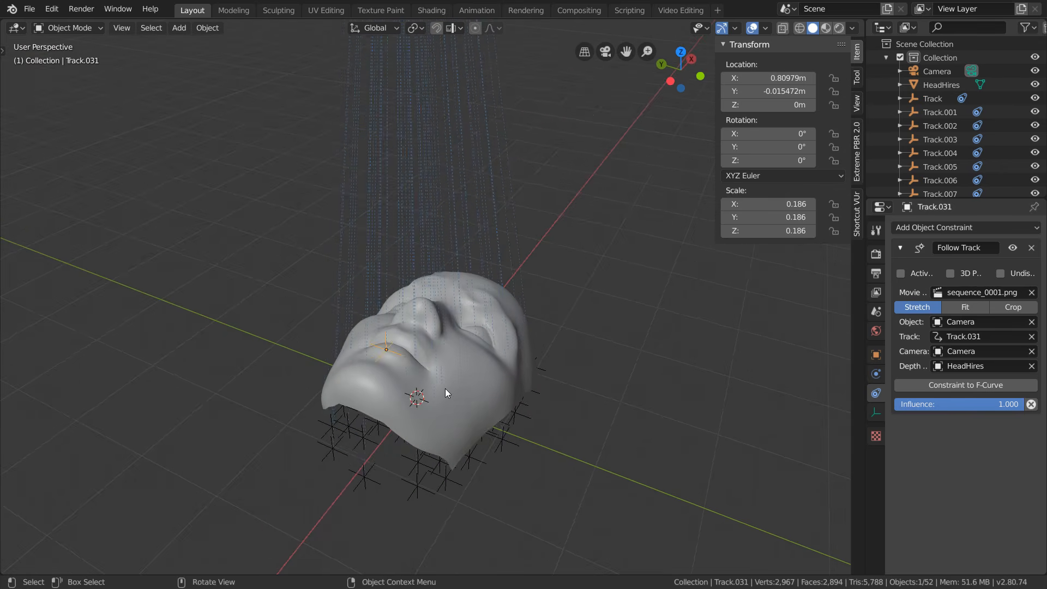
# - Set HeadHires as the Follow Track depth object for the Track.032 and Track.033 empties
pyautogui.moveTo(445, 389); pyautogui.dragTo(363, 479, button='middle')
pyautogui.click(364, 479)
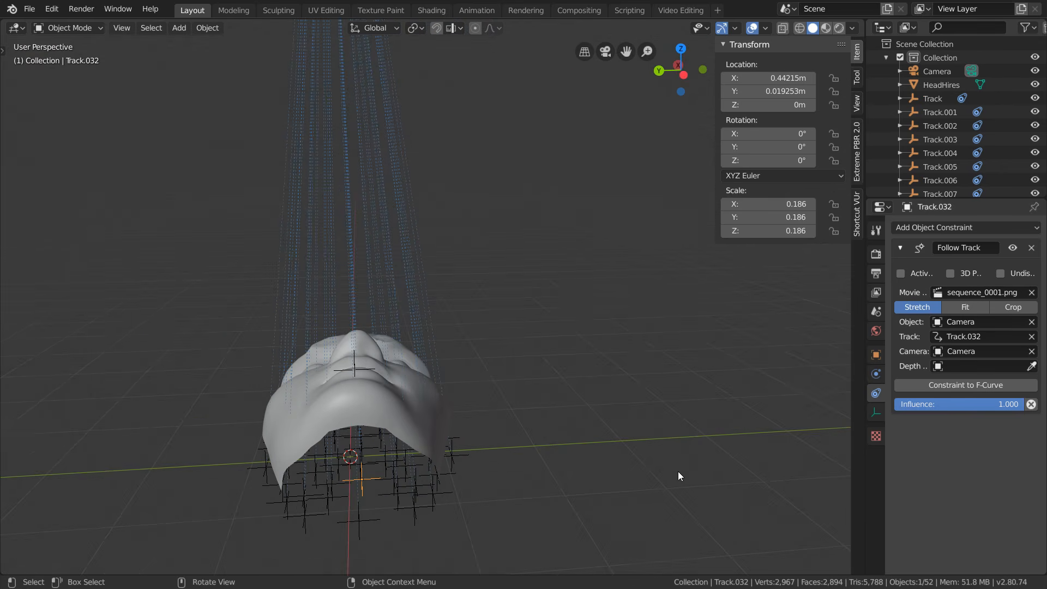
pyautogui.click(953, 366)
pyautogui.click(335, 475)
pyautogui.click(955, 366)
pyautogui.click(965, 382)
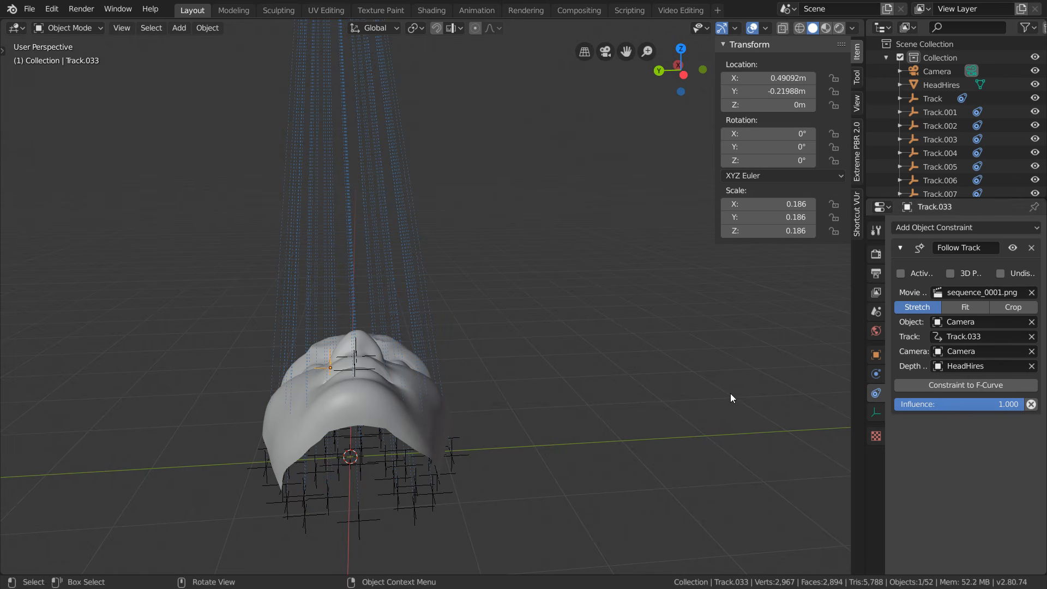
pyautogui.moveTo(731, 394); pyautogui.dragTo(295, 392, button='middle')
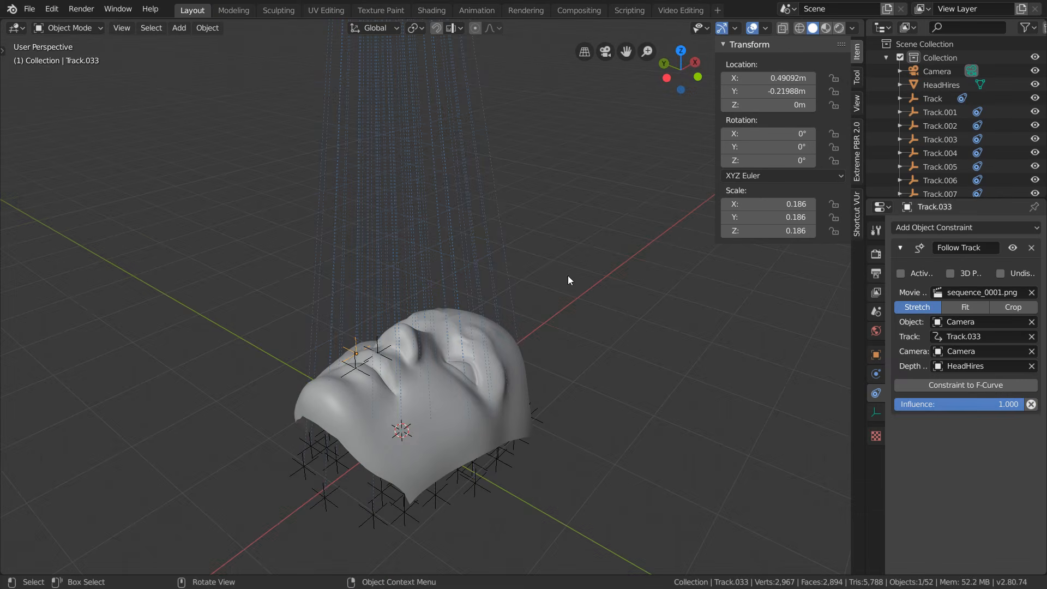
# - Switch to the Scripting workspace, create a new text block and frame the face mask in its 3D view
pyautogui.click(629, 11)
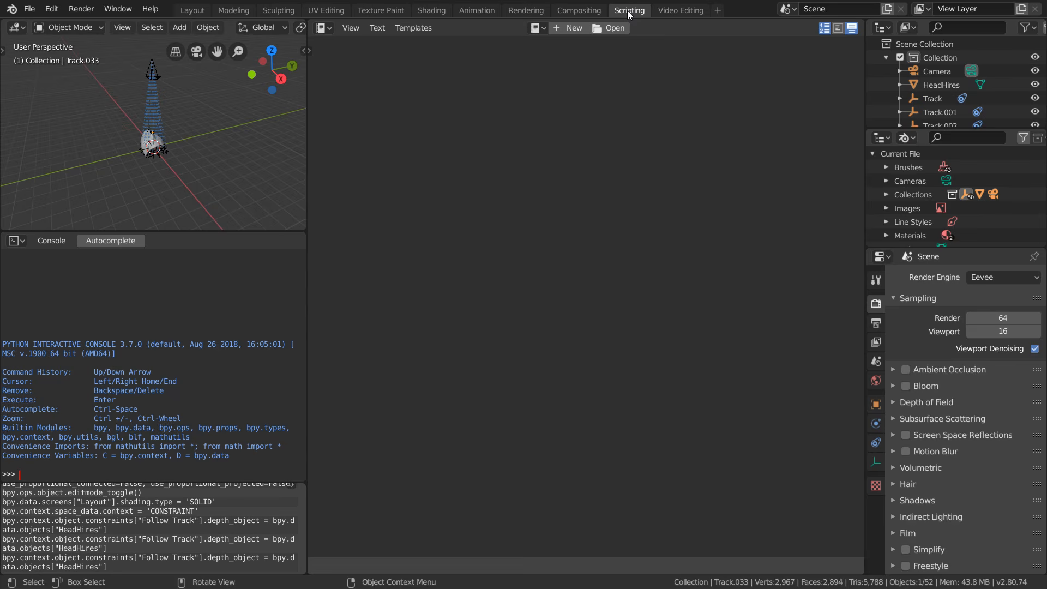
pyautogui.click(577, 30)
pyautogui.scroll(8, 106, 171)
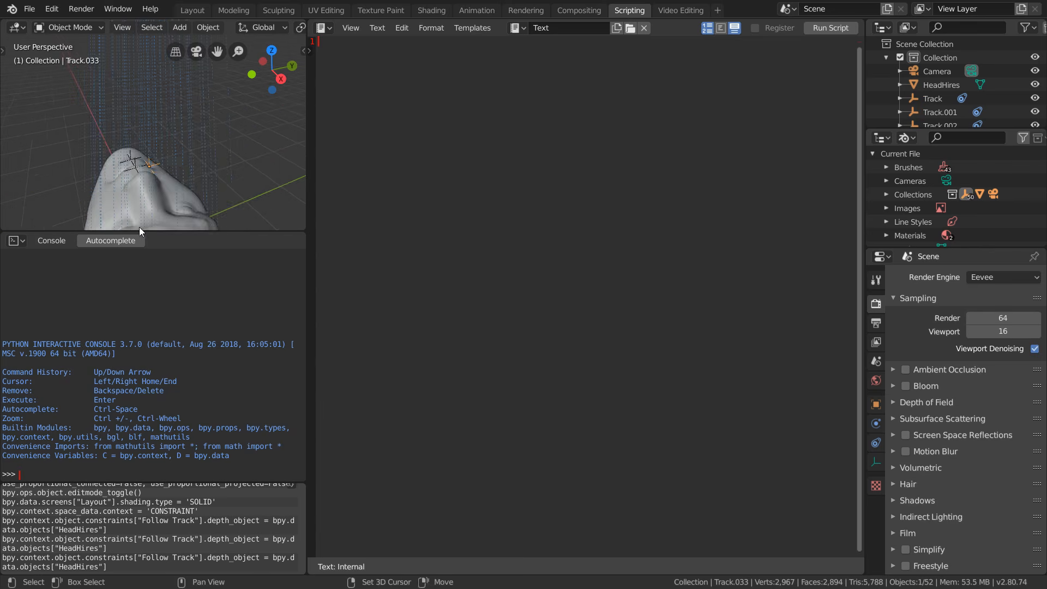
pyautogui.moveTo(139, 227); pyautogui.dragTo(216, 148, button='middle')
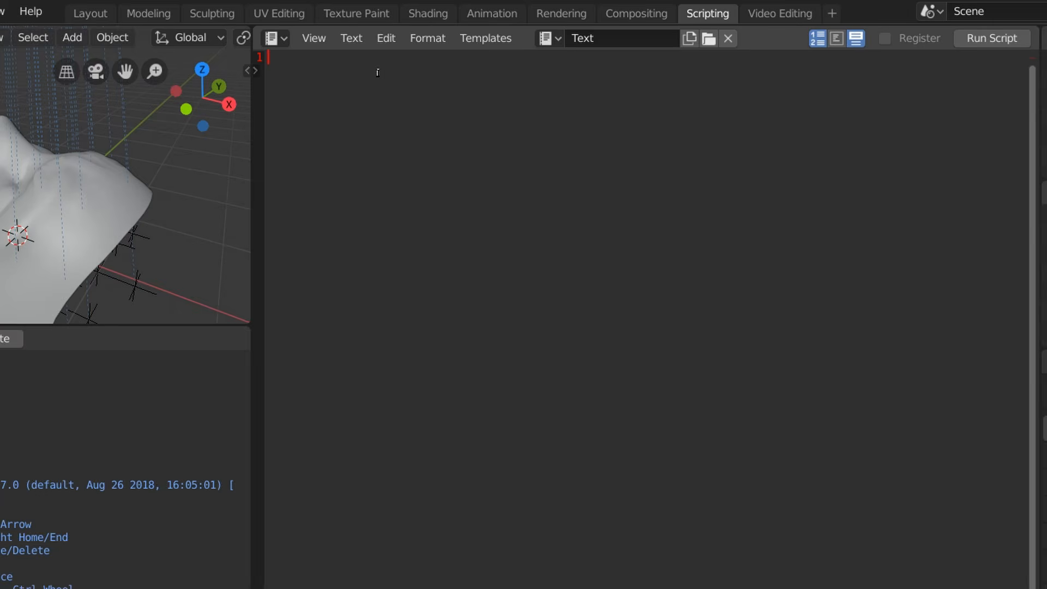
# - Write a script that imports bpy, loops with for tracker in bpy.data.objects: and tests if tracker.type == 'EMPTY':
pyautogui.write('import bpy')
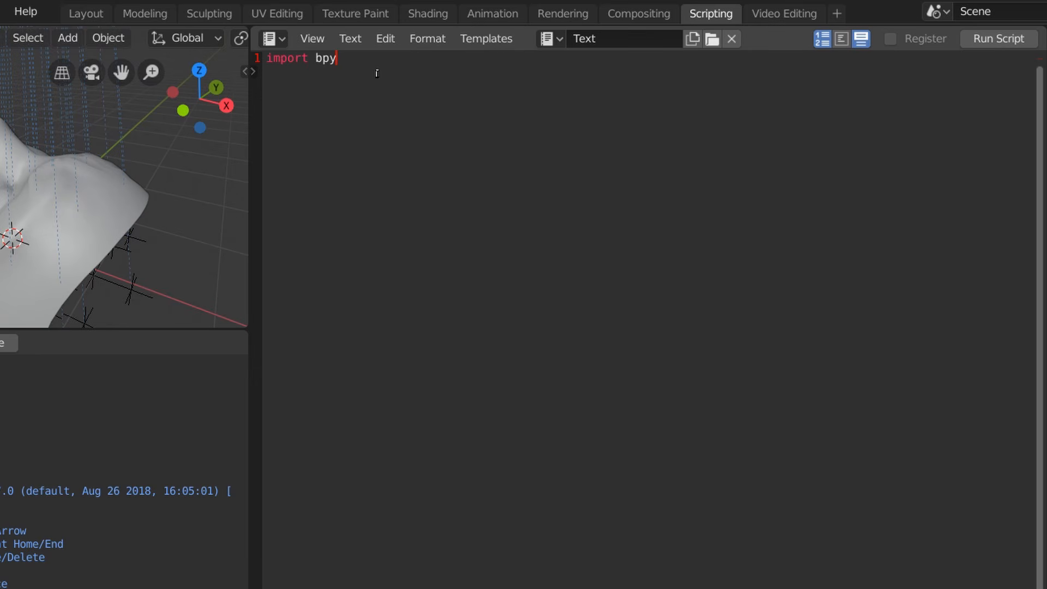
pyautogui.press('Return')
pyautogui.write('for tracker in bpy.data.objects:')
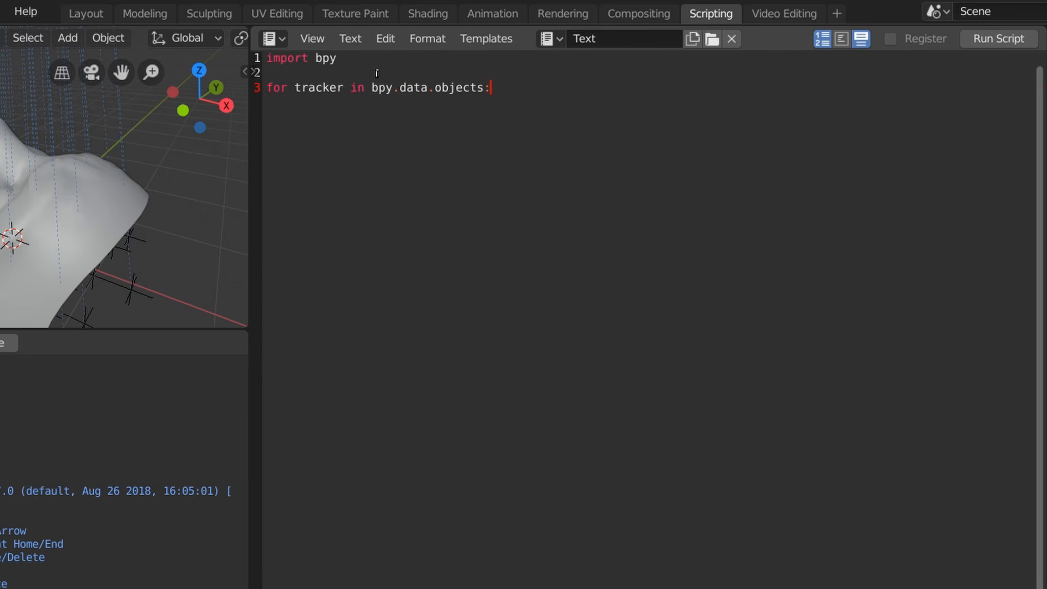
pyautogui.press('Return')
pyautogui.write("if tracker.type == 'EMPTY':")
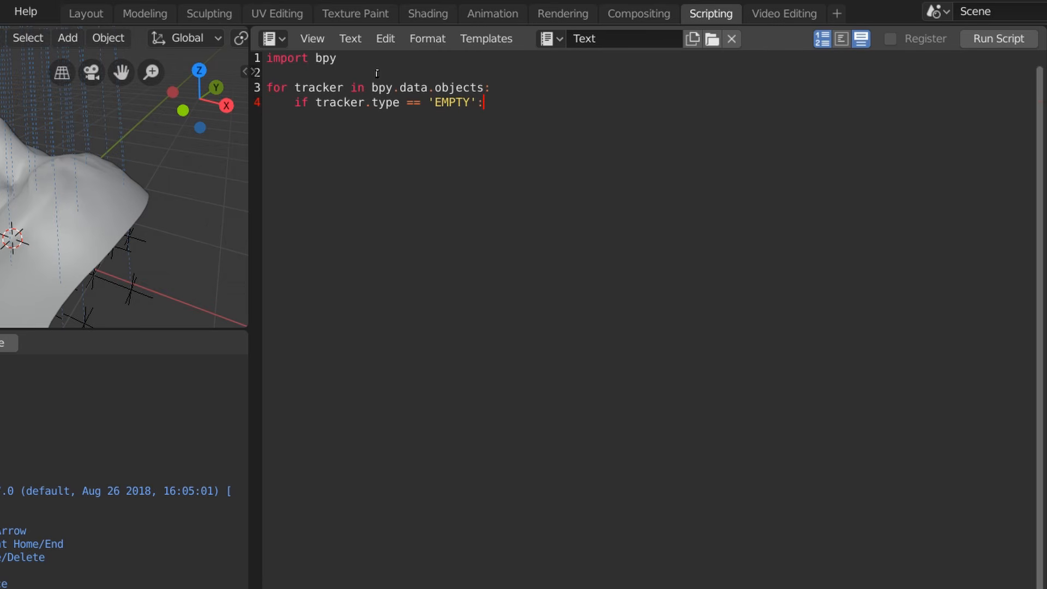
pyautogui.press('Return')
# - Copy the logged command that assigns HeadHires as the Follow Track depth object into the body of the if block
pyautogui.click(216, 537)
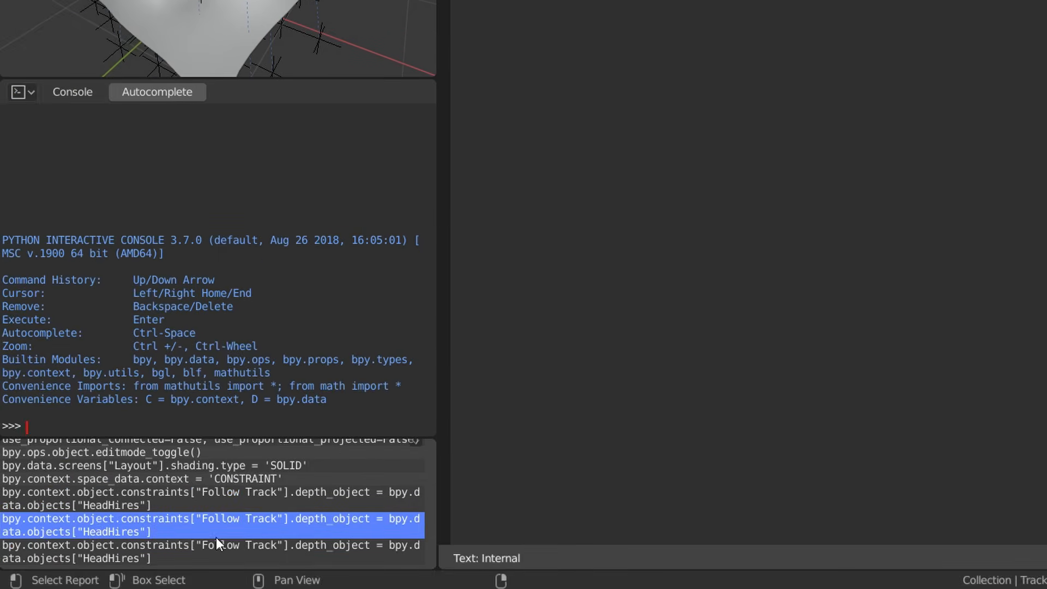
pyautogui.hotkey('ctrl', 'c')
pyautogui.hotkey('ctrl', 'v')
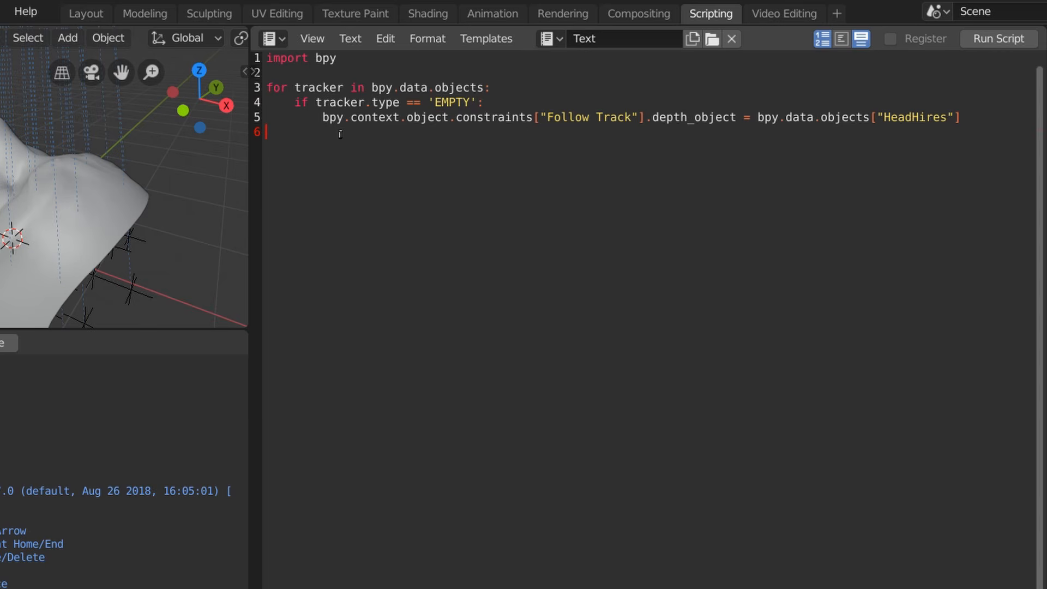
# - Insert bpy.context.view_layer.objects.active = tracker above the depth-object line, run the script and return to the Layout workspace
pyautogui.click(517, 105)
pyautogui.press('Return')
pyautogui.write('bpy.context.view_laye')
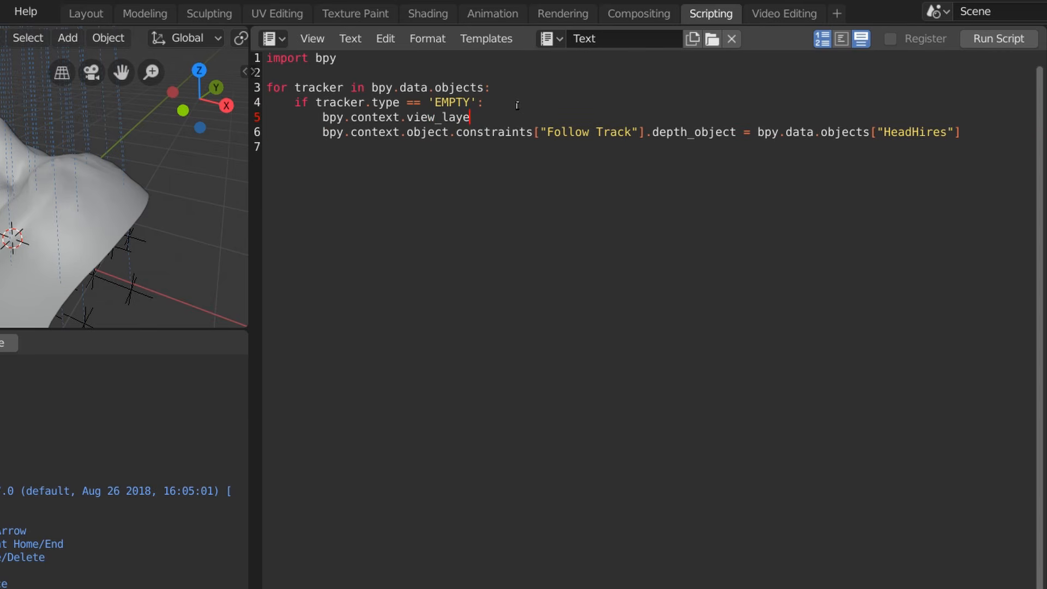
pyautogui.write('r.objects.active = tracke')
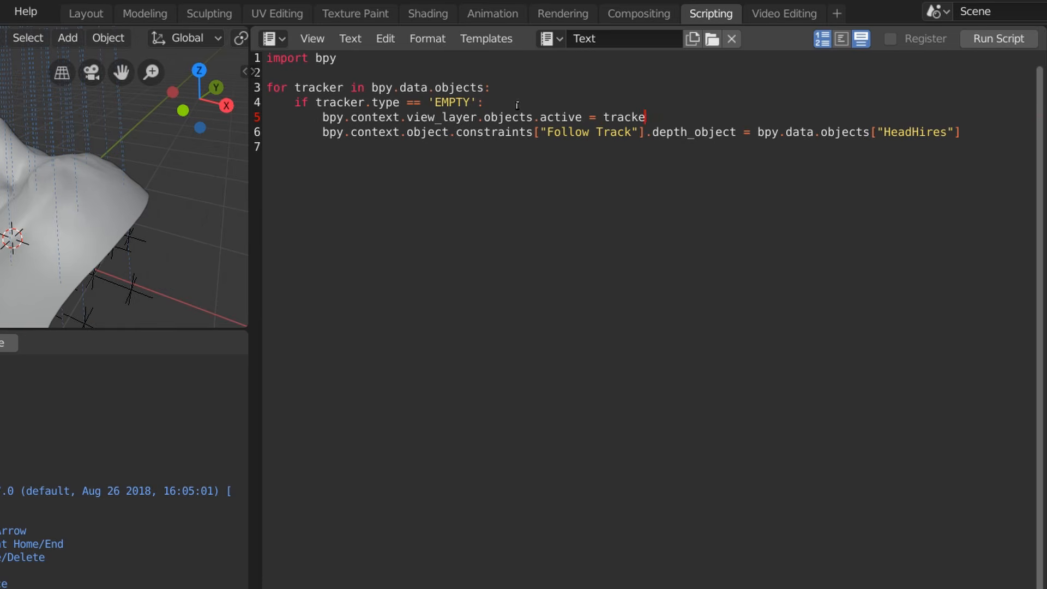
pyautogui.write('r')
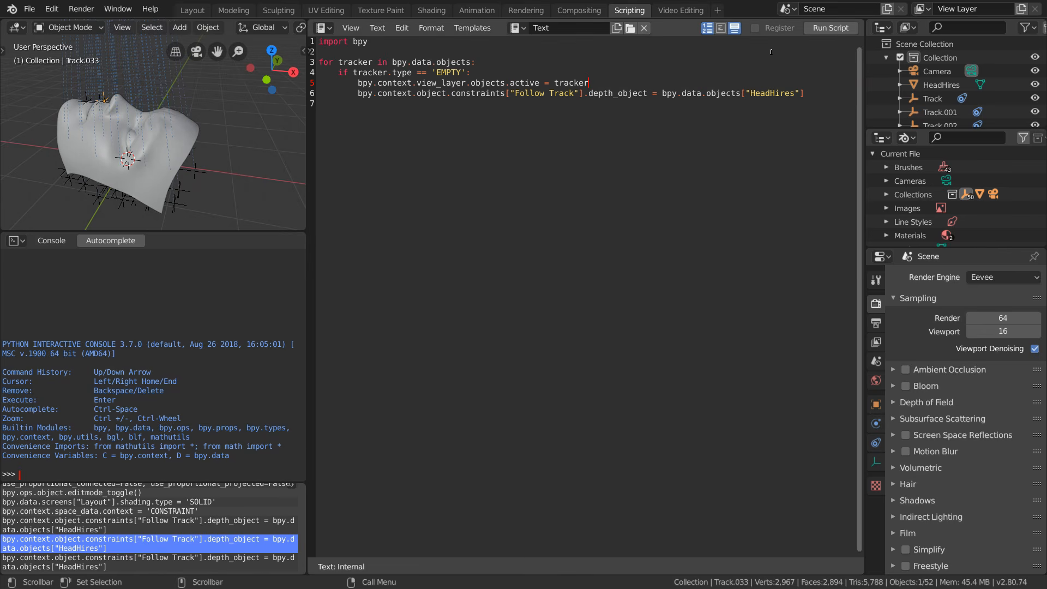
pyautogui.click(831, 27)
pyautogui.click(200, 12)
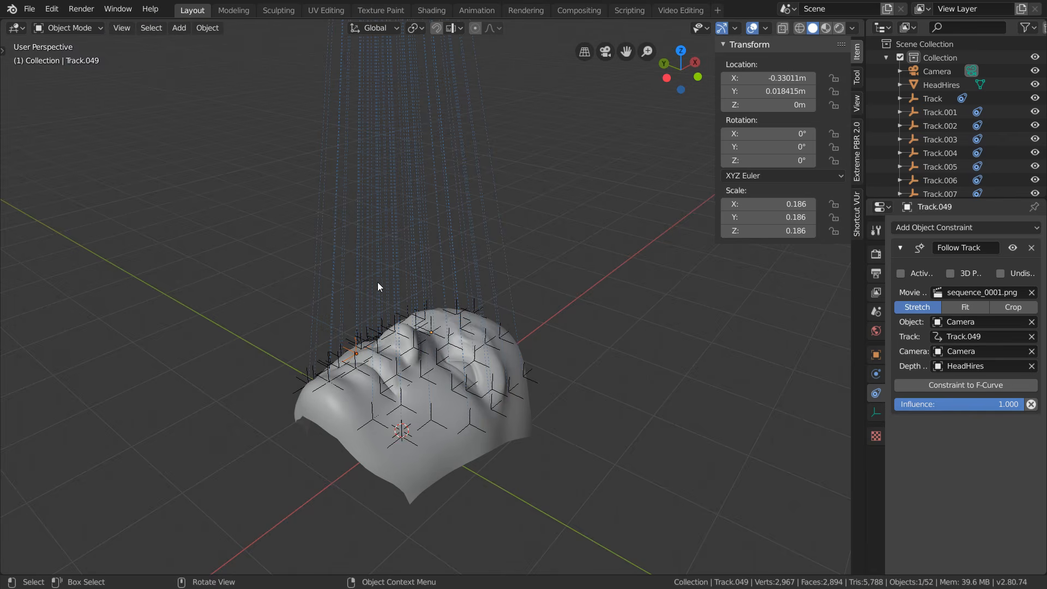
# - Play the animation and examine how the tracked empties follow the mask's surface
pyautogui.press('space')
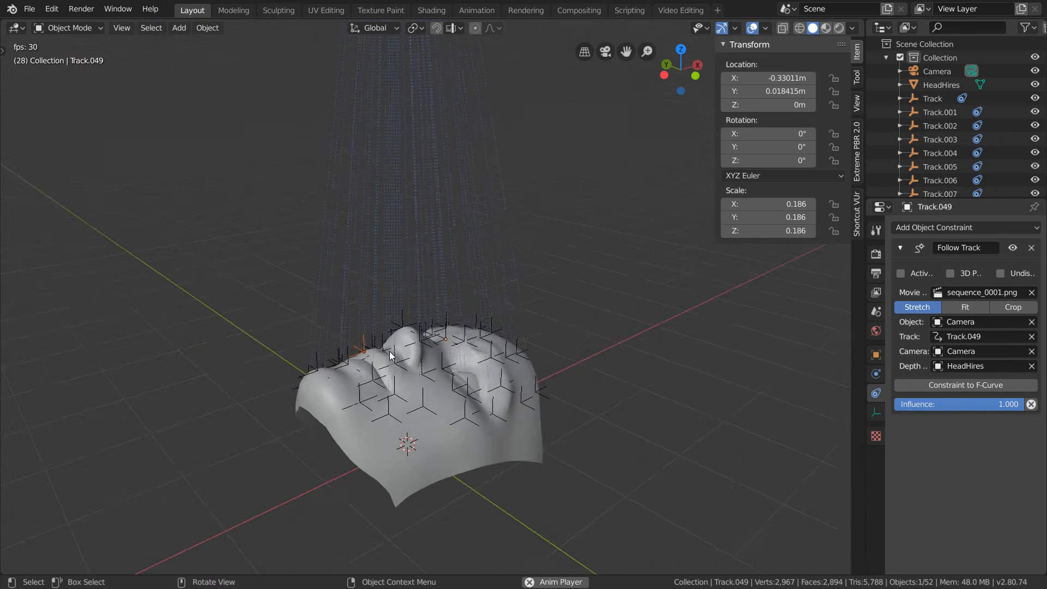
pyautogui.moveTo(393, 357)
pyautogui.mouseDown(button='middle')
pyautogui.moveTo(439, 403)
pyautogui.moveTo(391, 370)
pyautogui.mouseUp(button='middle')
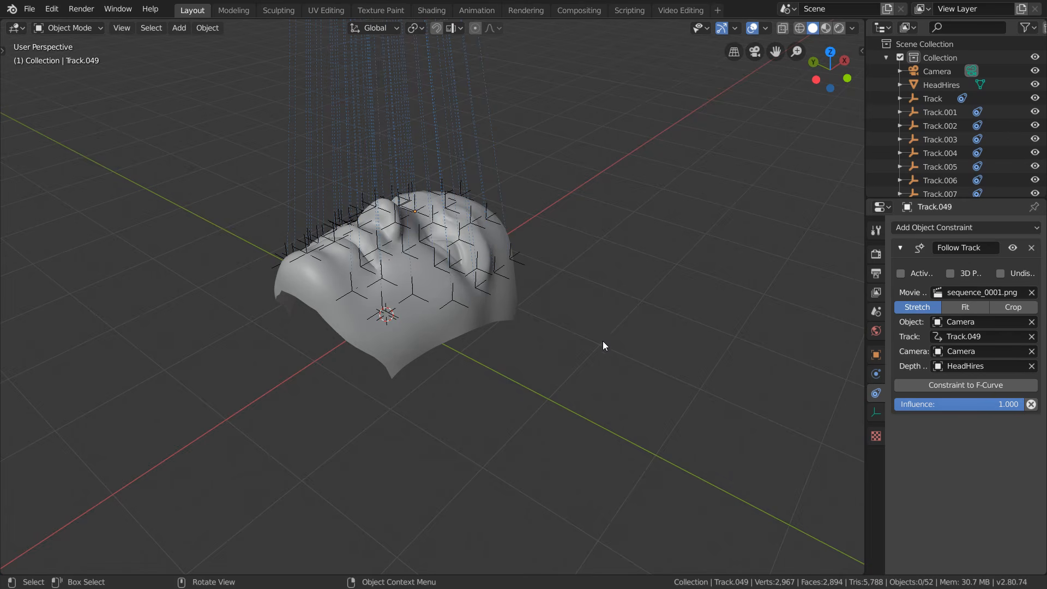
pyautogui.press('space')
pyautogui.moveTo(603, 341); pyautogui.dragTo(496, 237, button='middle')
pyautogui.press('space')
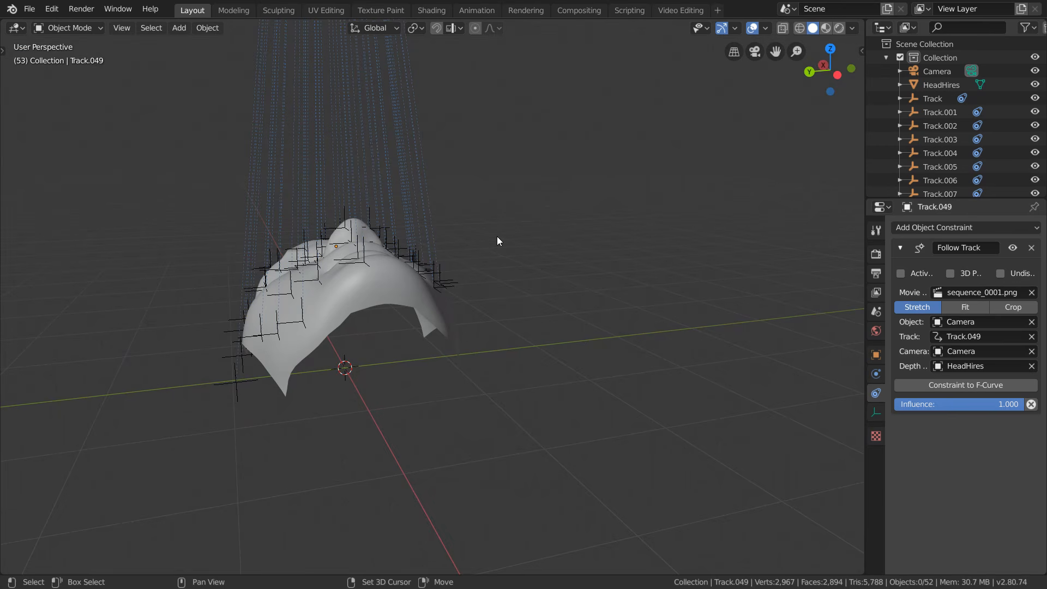
# - Add an armature and raise it along Z above the face mask
pyautogui.hotkey('shift', 'a')
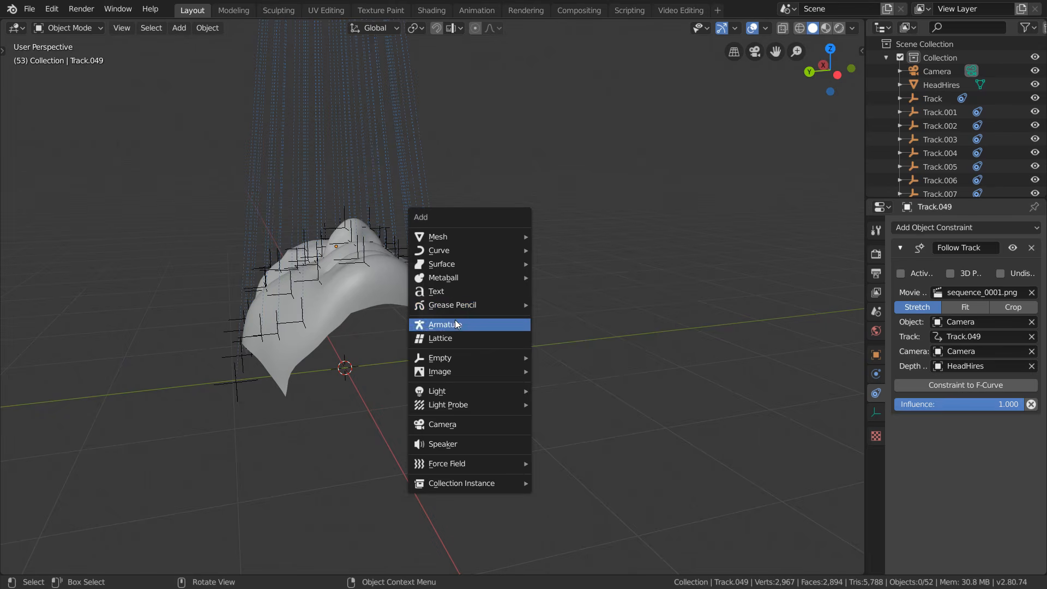
pyautogui.click(456, 323)
pyautogui.press('g')
pyautogui.press('z')
pyautogui.click(382, 174)
# - Go to the first frame and snap the armature to the nose-tip empty by way of the 3D cursor
pyautogui.moveTo(362, 221); pyautogui.dragTo(404, 243, button='middle')
pyautogui.hotkey('shift', 'Left')
pyautogui.click(297, 198)
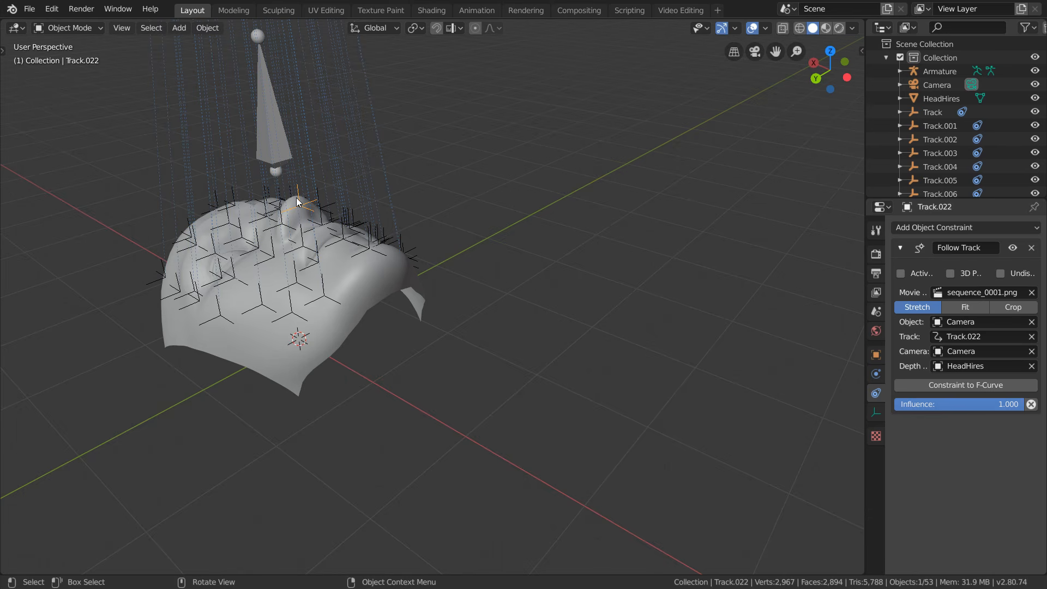
pyautogui.hotkey('shift', 's')
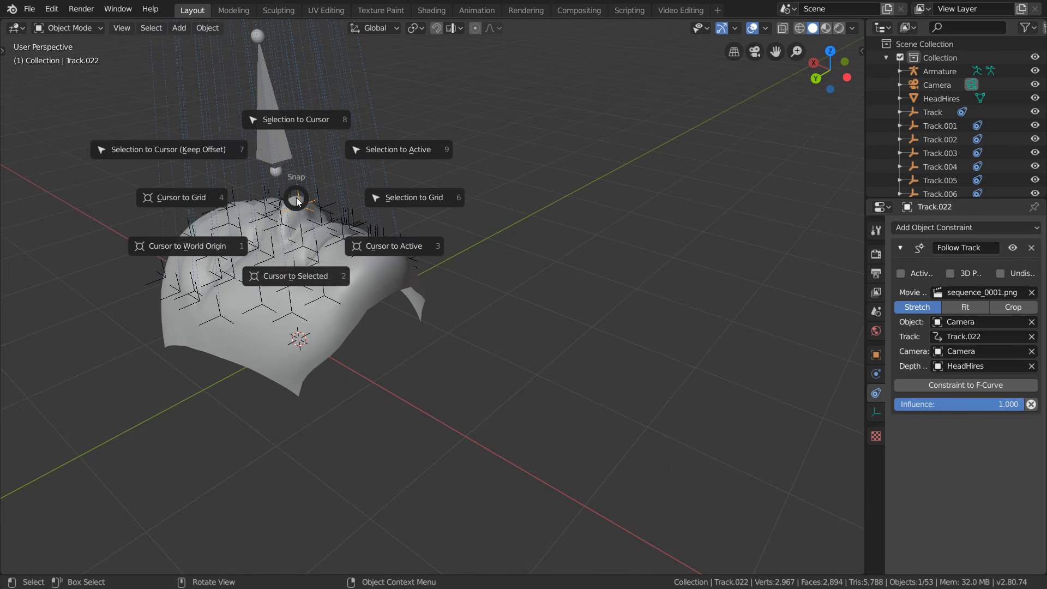
pyautogui.click(299, 274)
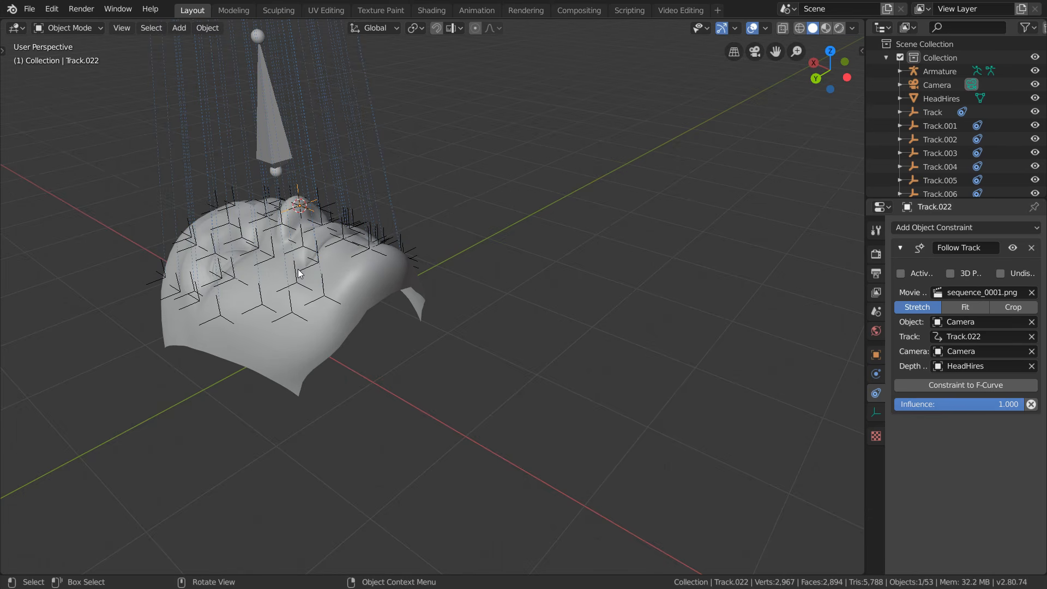
pyautogui.click(269, 146)
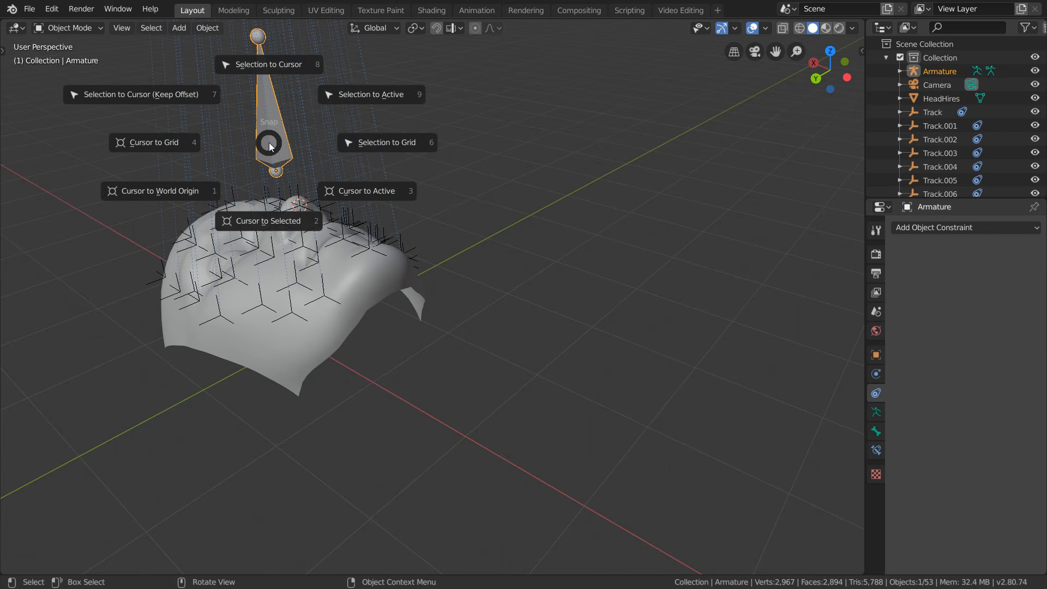
pyautogui.click(269, 64)
# - Scale the armature down and place a duplicate of it above the chin
pyautogui.press('s')
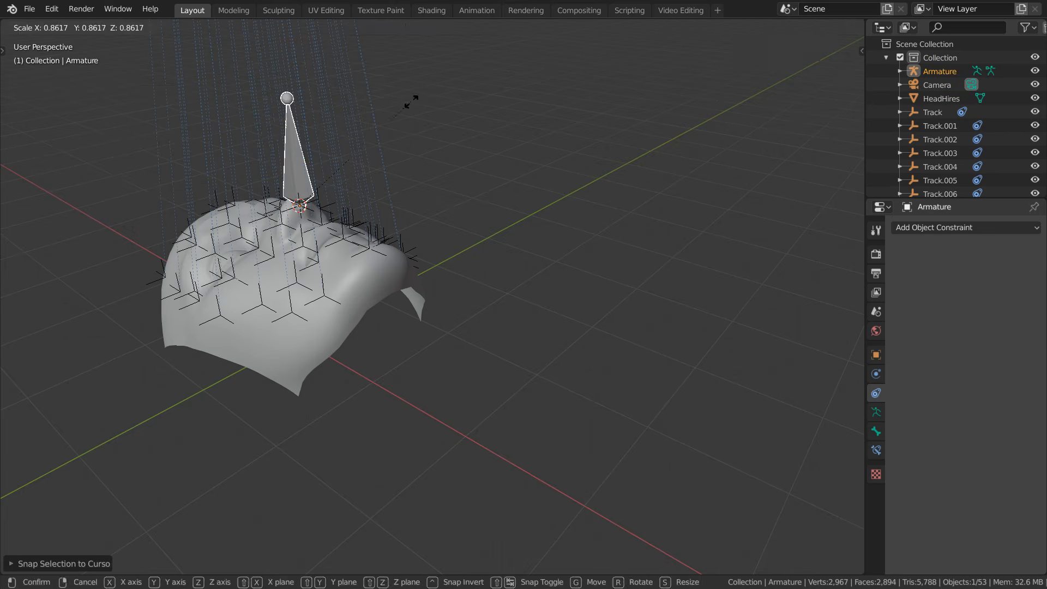
pyautogui.click(385, 125)
pyautogui.hotkey('shift', 'd')
pyautogui.click(394, 221)
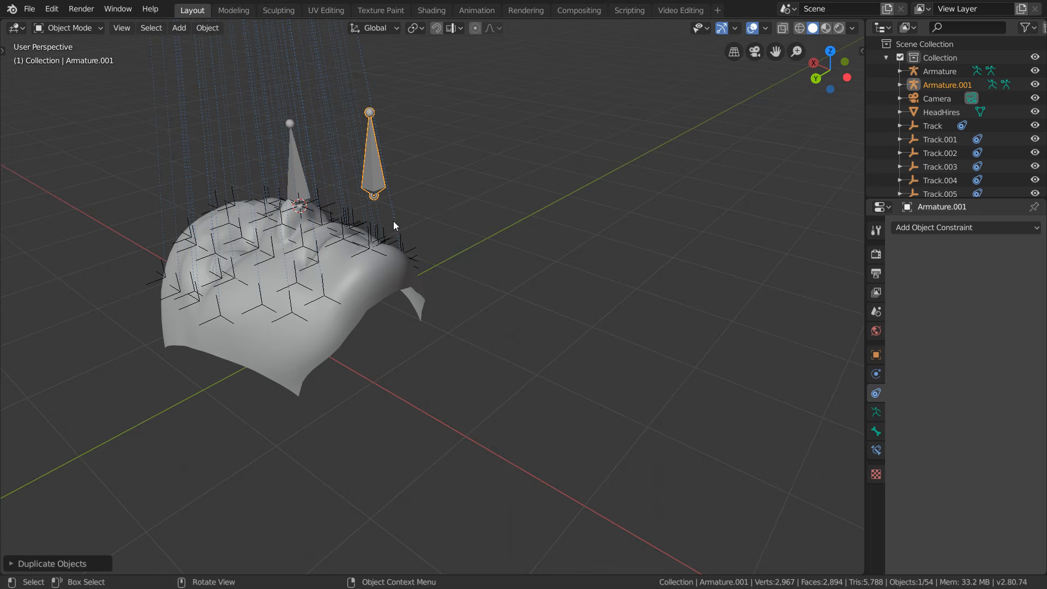
# - Snap the 3D cursor to an empty near the chin and snap the duplicated armature to the cursor
pyautogui.click(367, 235)
pyautogui.hotkey('shift', 's')
pyautogui.click(361, 296)
pyautogui.click(368, 165)
pyautogui.hotkey('shift', 's')
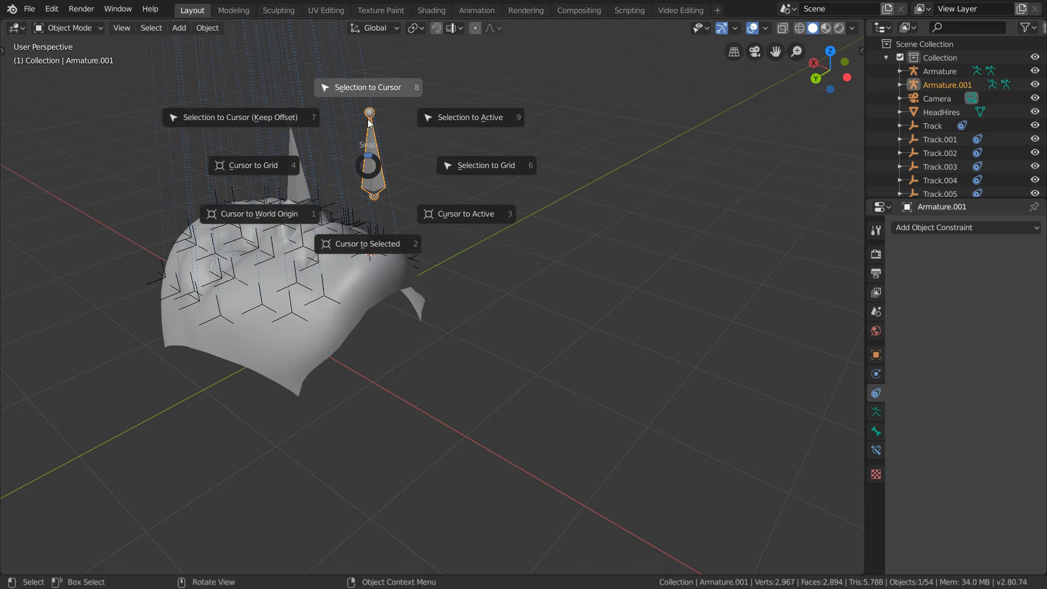
pyautogui.click(366, 106)
# - Delete both the duplicated armature and the original one
pyautogui.press('x')
pyautogui.click(365, 106)
pyautogui.click(300, 162)
pyautogui.press('x')
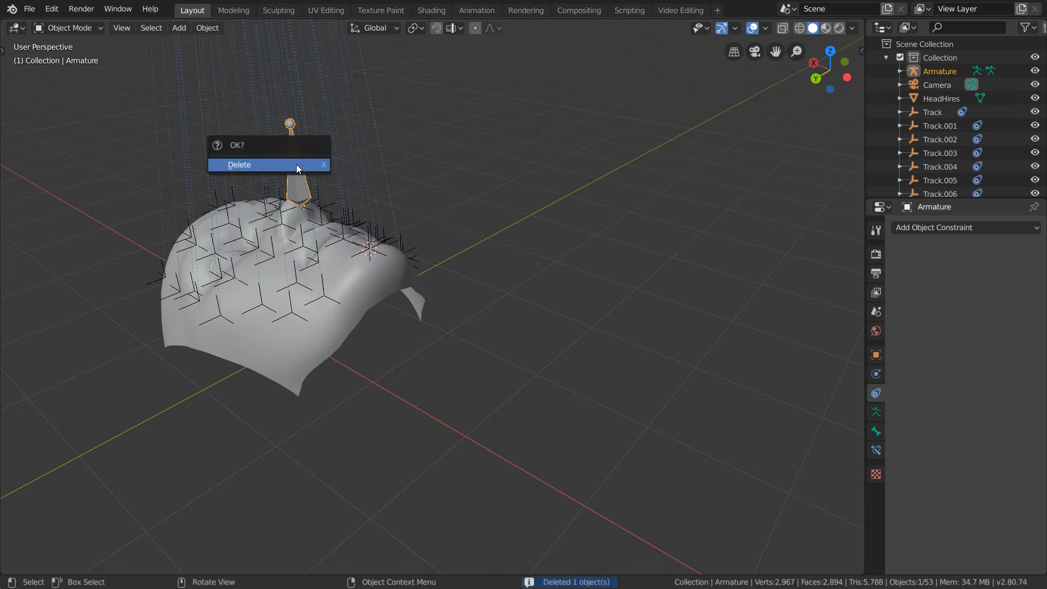
pyautogui.click(297, 165)
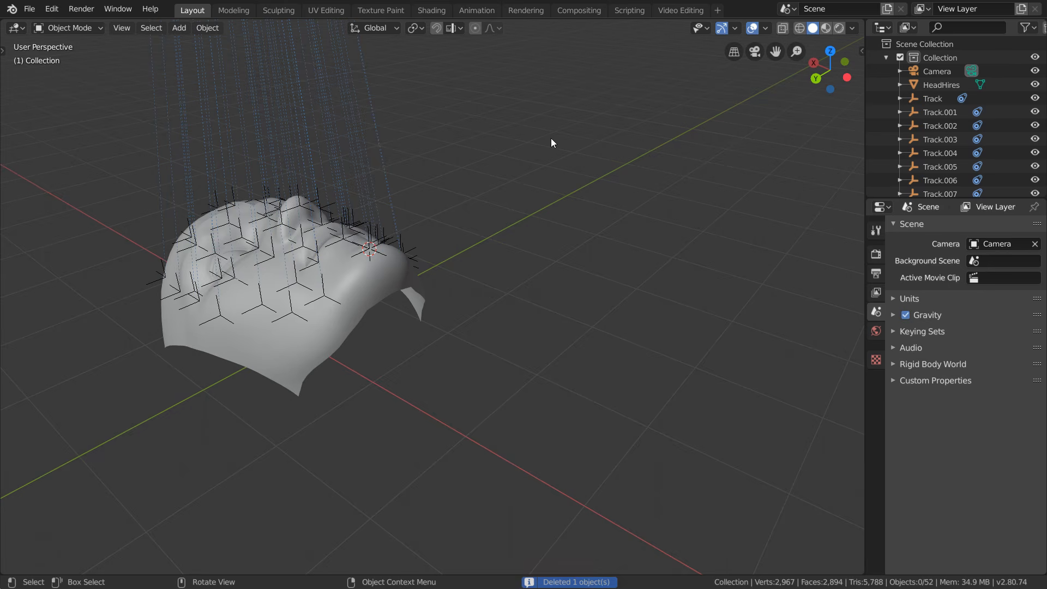
# - Reopen the script in the Scripting workspace and remove the line that assigns the Follow Track depth object
pyautogui.click(629, 11)
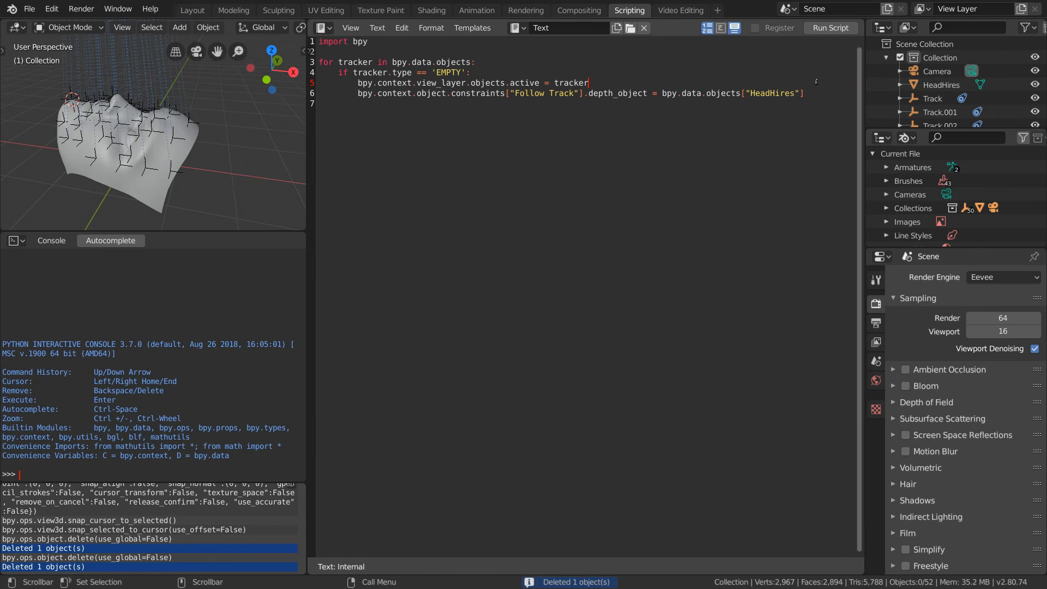
pyautogui.moveTo(811, 94); pyautogui.dragTo(358, 94)
pyautogui.press('BackSpace')
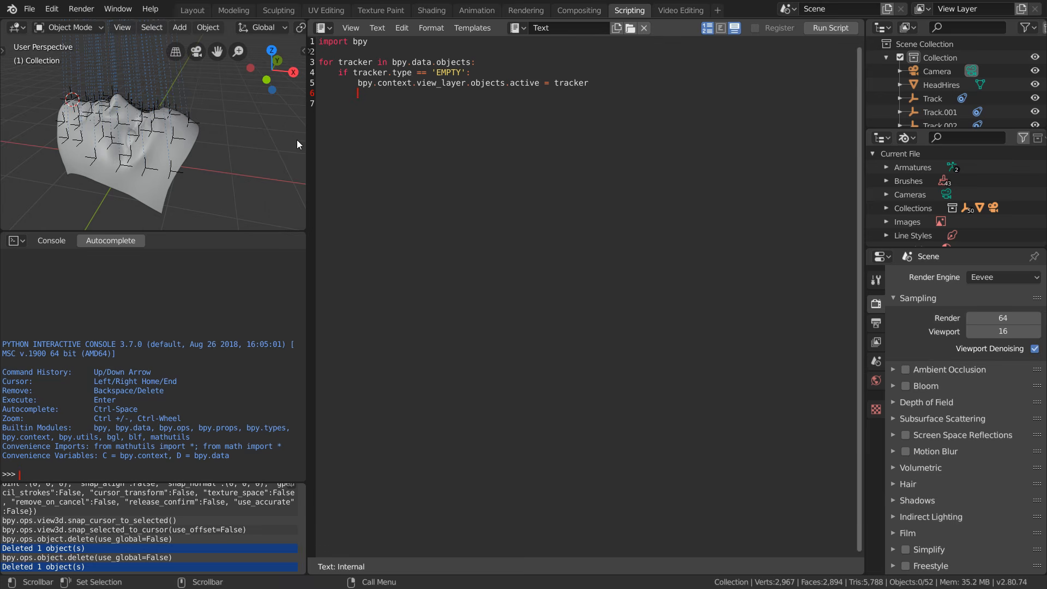
# - Add and delete a temporary armature, and copy its logged armature_add command into the script's empty-object loop
pyautogui.hotkey('shift', 'a')
pyautogui.click(233, 142)
pyautogui.press('Delete')
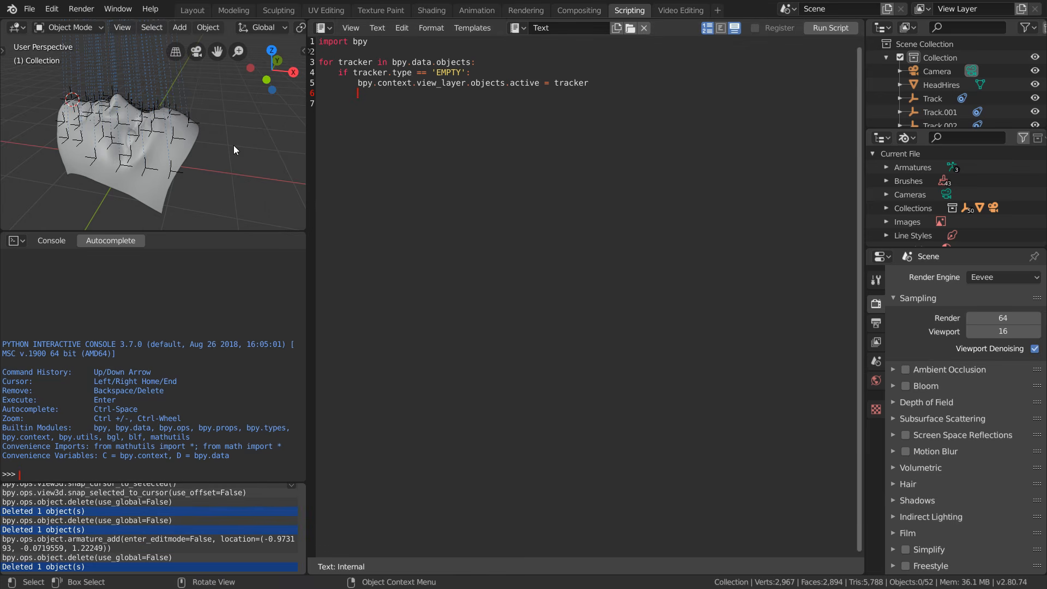
pyautogui.click(77, 542)
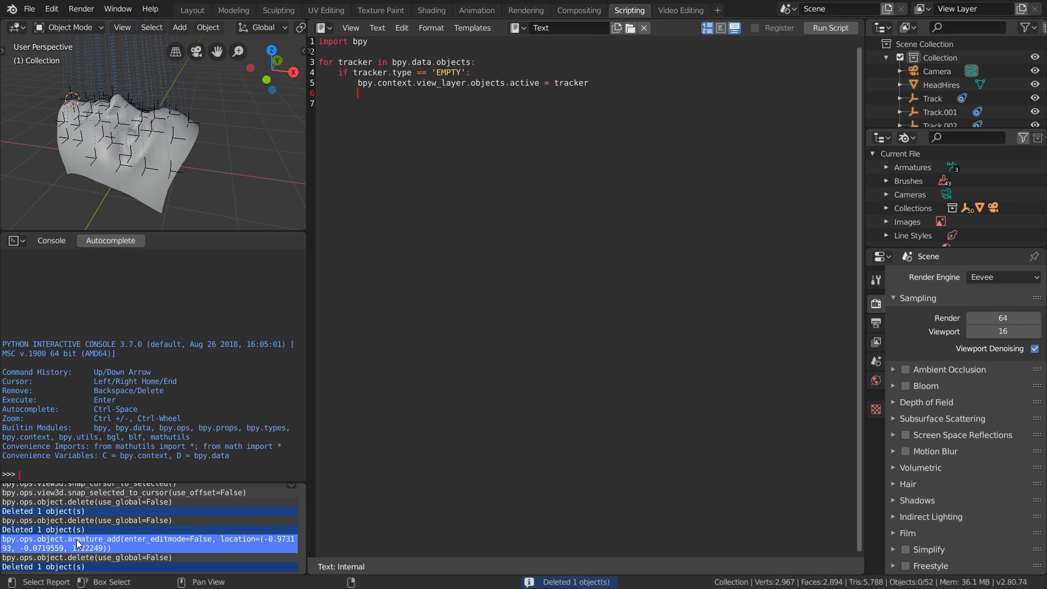
pyautogui.hotkey('ctrl', 'c')
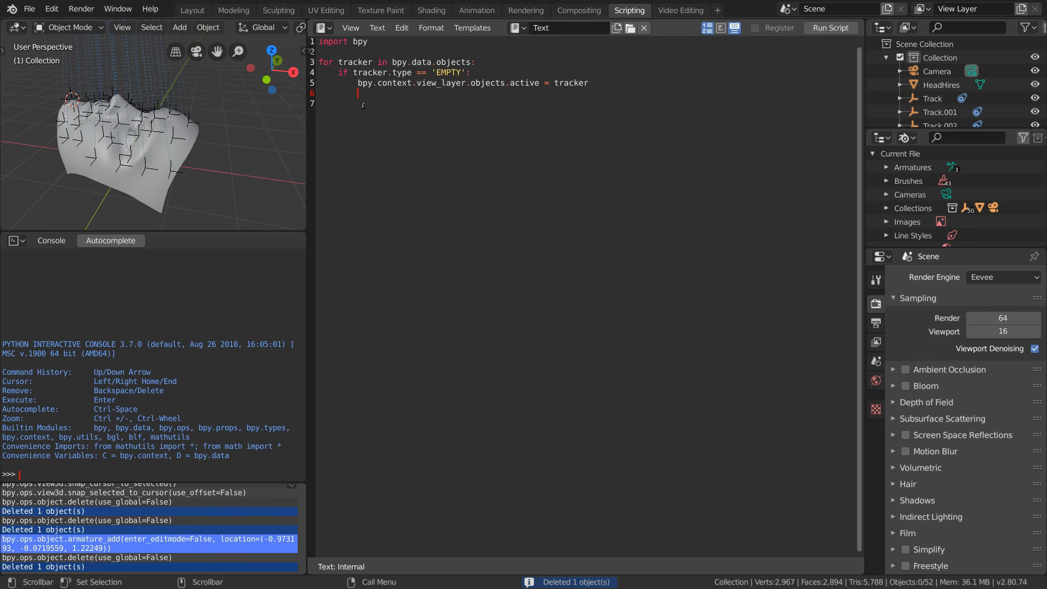
pyautogui.hotkey('ctrl', 'v')
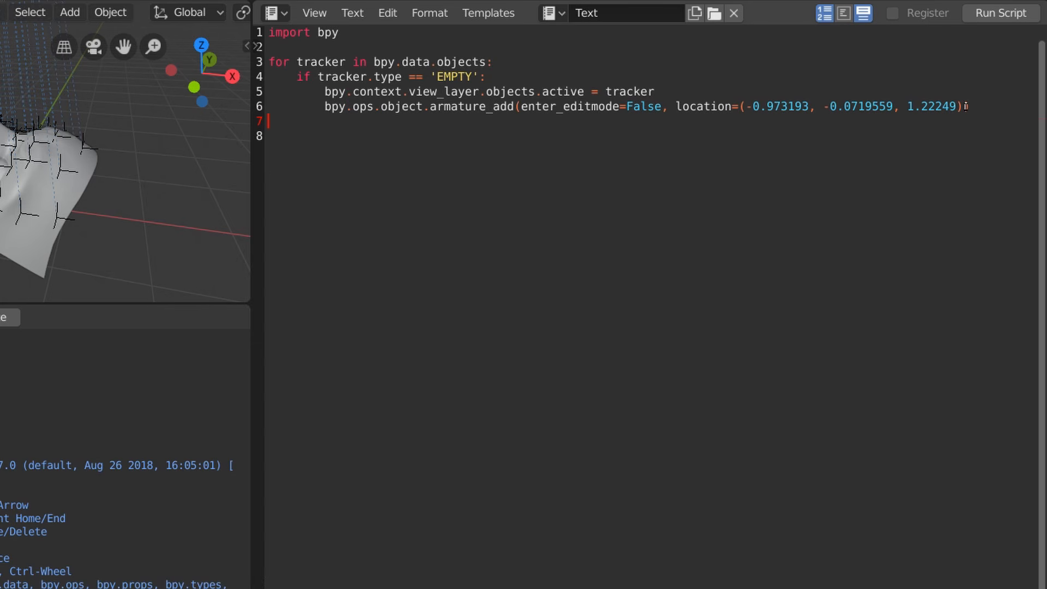
# - Replace the armature_add location coordinates with tracker.matrix_world.translation and run the script
pyautogui.click(966, 106)
pyautogui.press('BackSpace')
pyautogui.press('BackSpace')
pyautogui.press('BackSpace')
pyautogui.press('BackSpace')
pyautogui.press('BackSpace')
pyautogui.press('BackSpace')
pyautogui.press('BackSpace')
pyautogui.press('BackSpace')
pyautogui.press('BackSpace')
pyautogui.press('BackSpace')
pyautogui.press('BackSpace')
pyautogui.press('BackSpace')
pyautogui.press('BackSpace')
pyautogui.press('BackSpace')
pyautogui.press('BackSpace')
pyautogui.press('BackSpace')
pyautogui.press('BackSpace')
pyautogui.press('BackSpace')
pyautogui.press('BackSpace')
pyautogui.press('BackSpace')
pyautogui.write('tracker.matrix_world.translation')
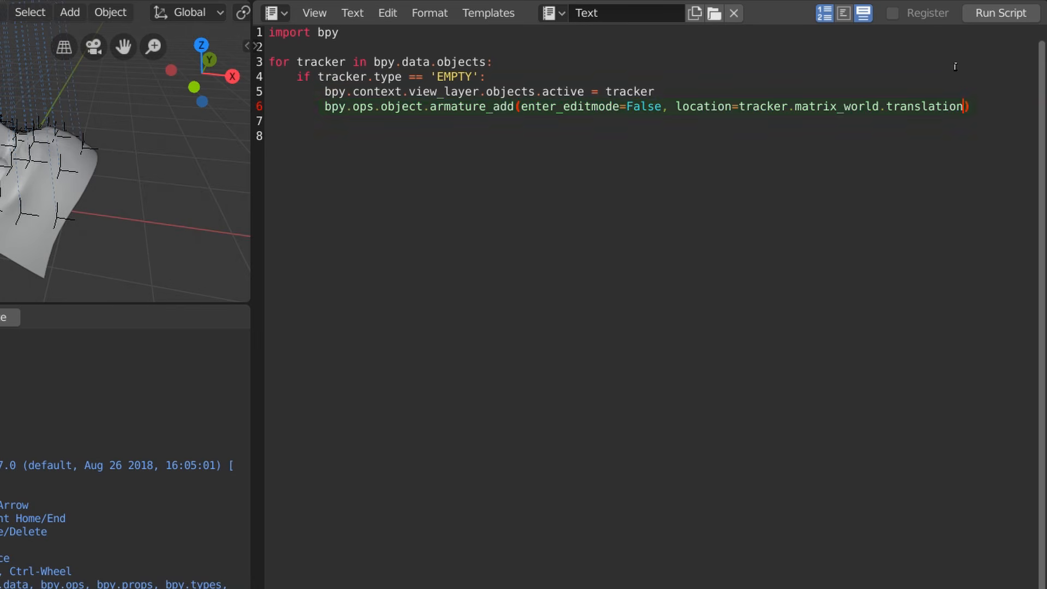
pyautogui.click(998, 16)
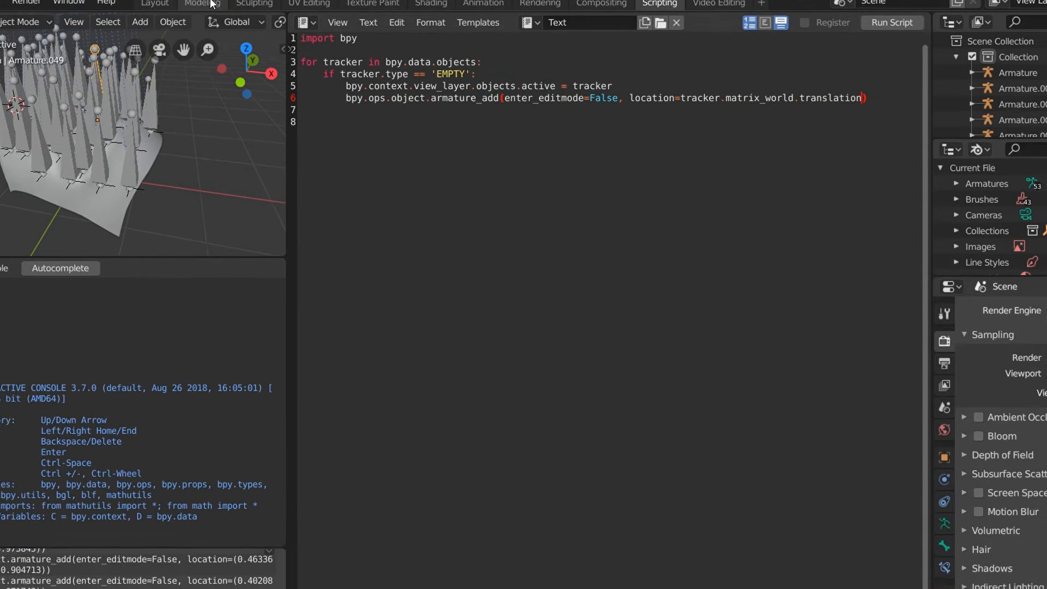
# - Return to the Layout workspace, test-move one of the generated armatures and undo the move
pyautogui.click(188, 8)
pyautogui.moveTo(250, 127); pyautogui.dragTo(375, 115, button='middle')
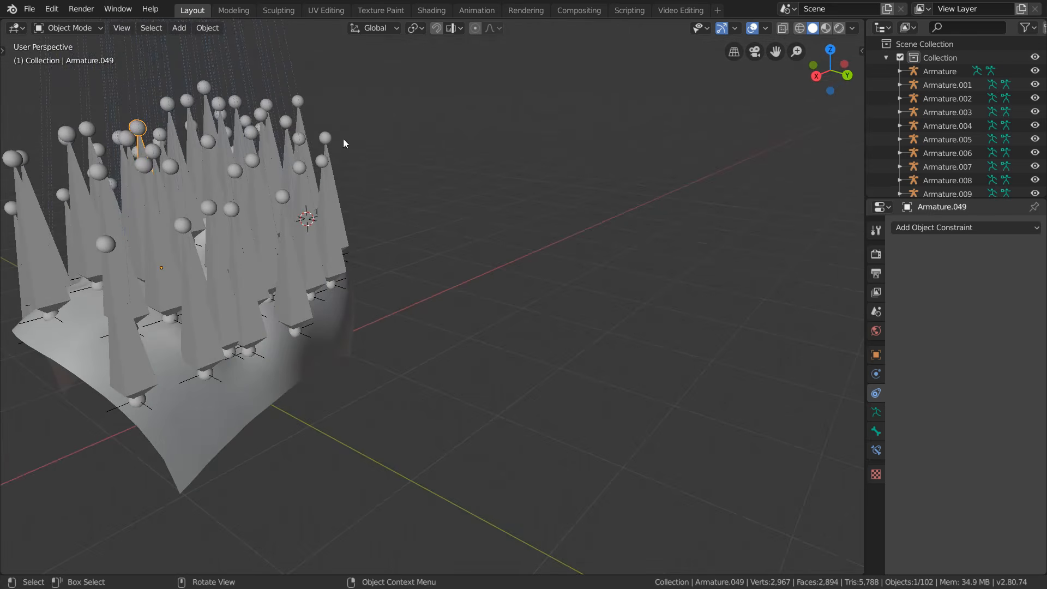
pyautogui.press('g')
pyautogui.click(304, 136)
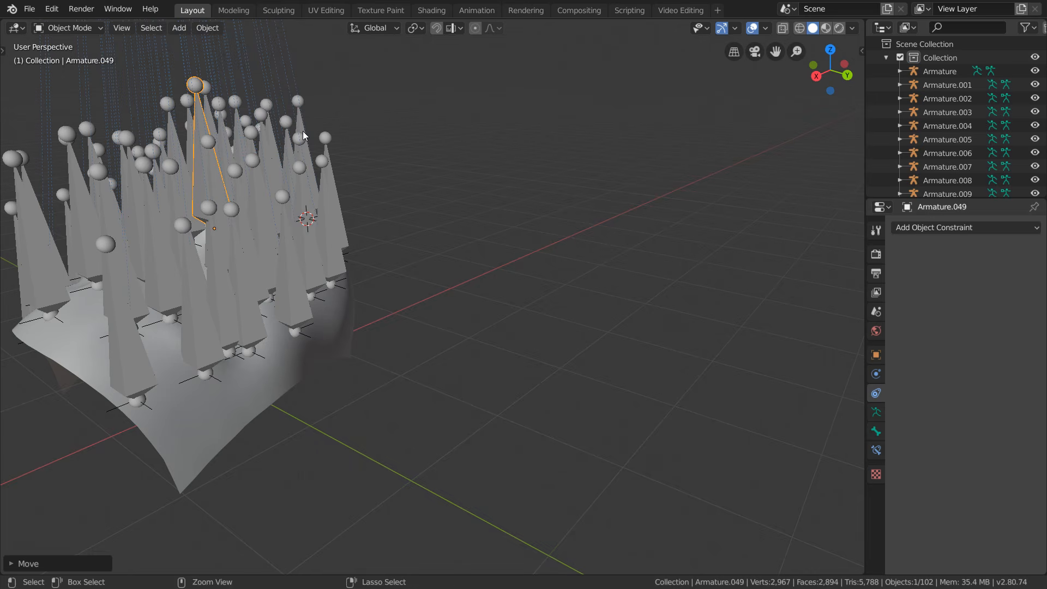
pyautogui.hotkey('ctrl', 'z')
# - Select all the generated armatures, join them into a single armature object and try moving it
pyautogui.keyDown('shift'); pyautogui.moveTo(178, 202); pyautogui.dragTo(274, 165, button='middle'); pyautogui.keyUp('shift')
pyautogui.scroll(-2, 274, 164)
pyautogui.moveTo(136, 80)
pyautogui.mouseDown()
pyautogui.moveTo(432, 329)
pyautogui.moveTo(453, 398)
pyautogui.mouseUp()
pyautogui.keyDown('shift'); pyautogui.click(351, 286); pyautogui.keyUp('shift')
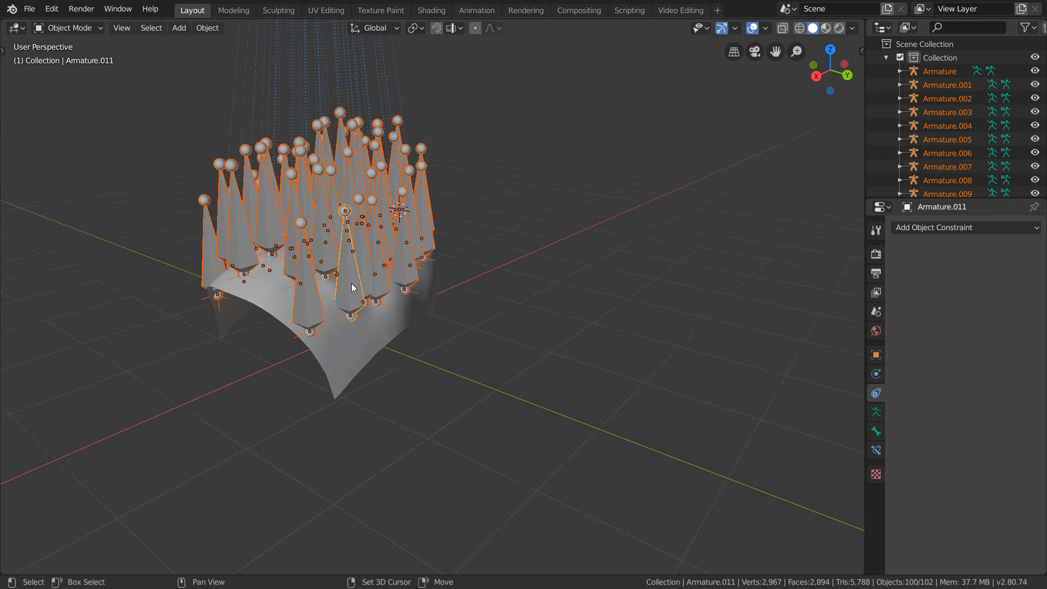
pyautogui.press('F3')
pyautogui.write('Joi')
pyautogui.press('Return')
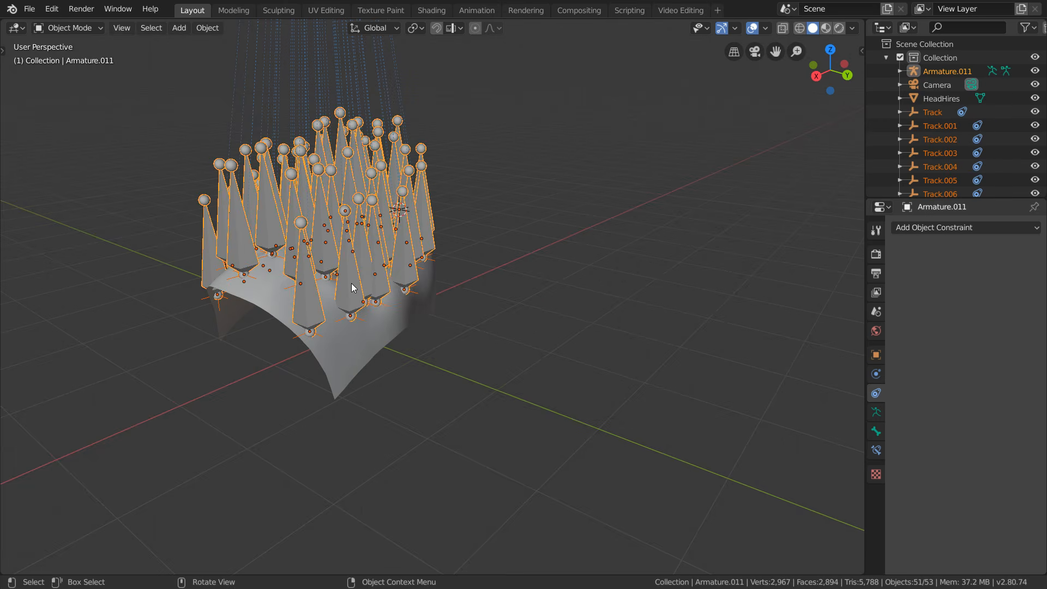
pyautogui.press('g')
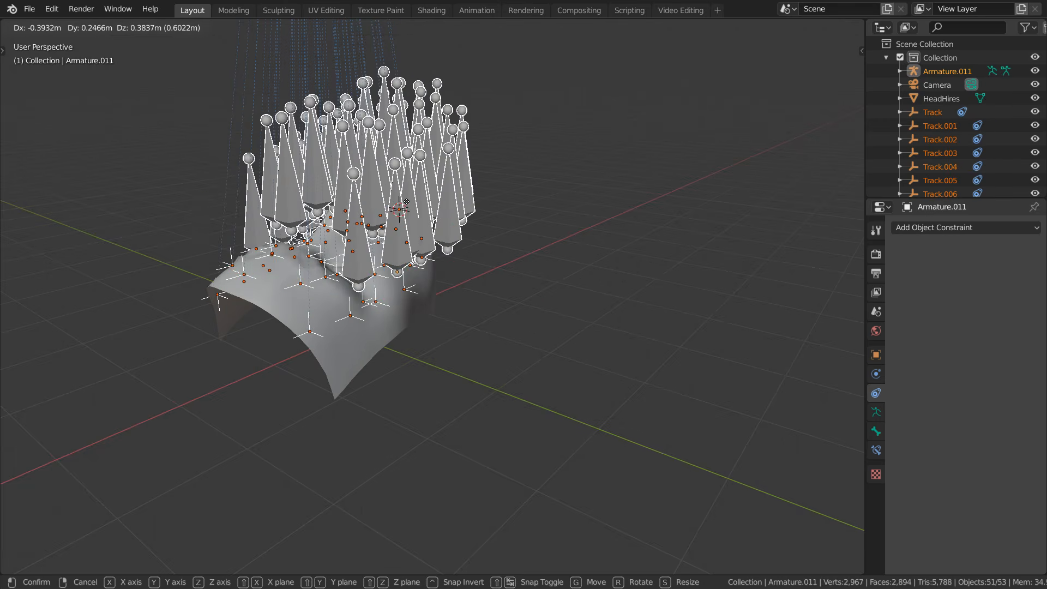
pyautogui.click(406, 206)
# - In Edit Mode, select all bones and scale them down to short spikes around their individual origins
pyautogui.press('Tab')
pyautogui.press('a')
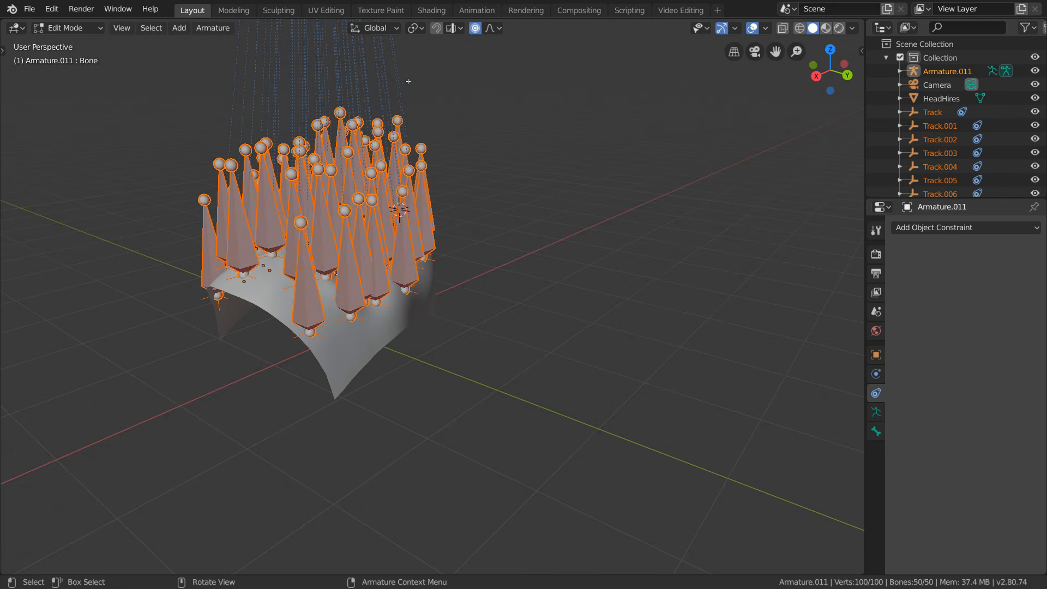
pyautogui.click(414, 29)
pyautogui.click(401, 97)
pyautogui.press('s')
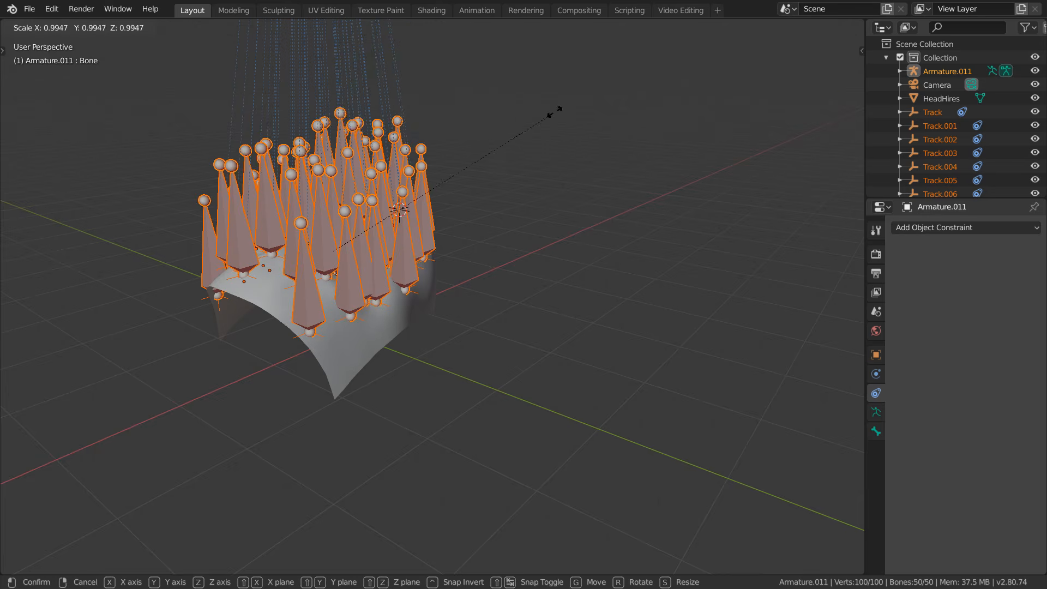
pyautogui.click(382, 226)
pyautogui.press('Tab')
# - Test-move the joined armature with its shortened bones and undo the move
pyautogui.scroll(4, 368, 216)
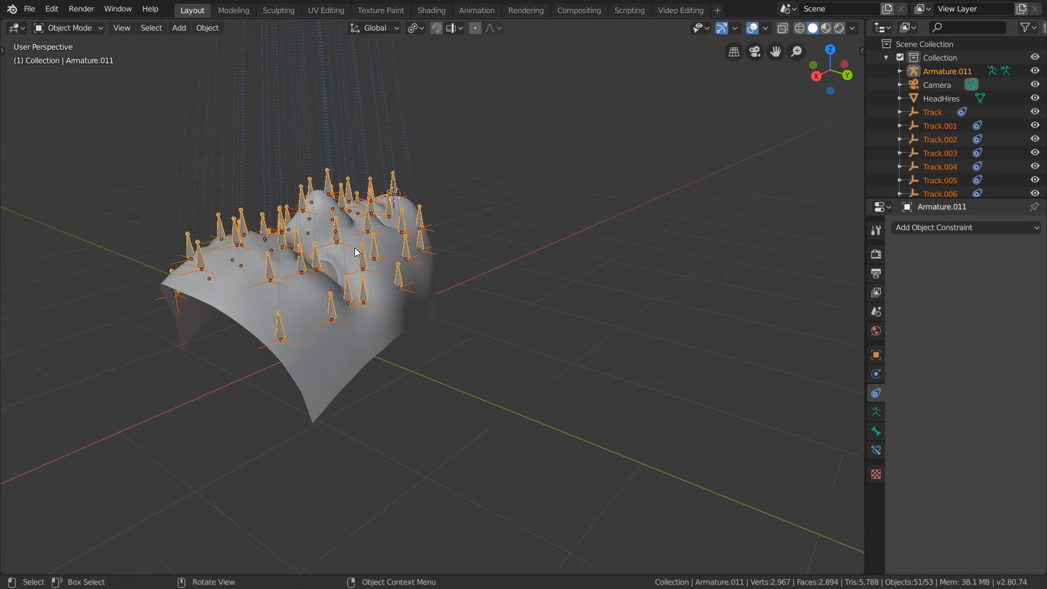
pyautogui.moveTo(367, 213); pyautogui.dragTo(231, 240, button='middle')
pyautogui.press('g')
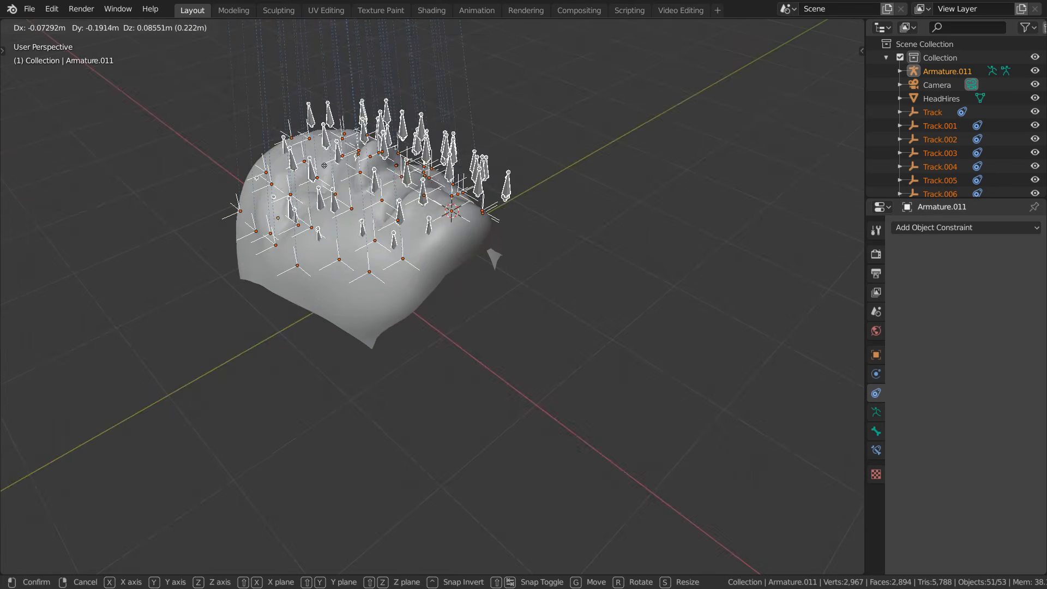
pyautogui.click(335, 160)
pyautogui.hotkey('ctrl', 'z')
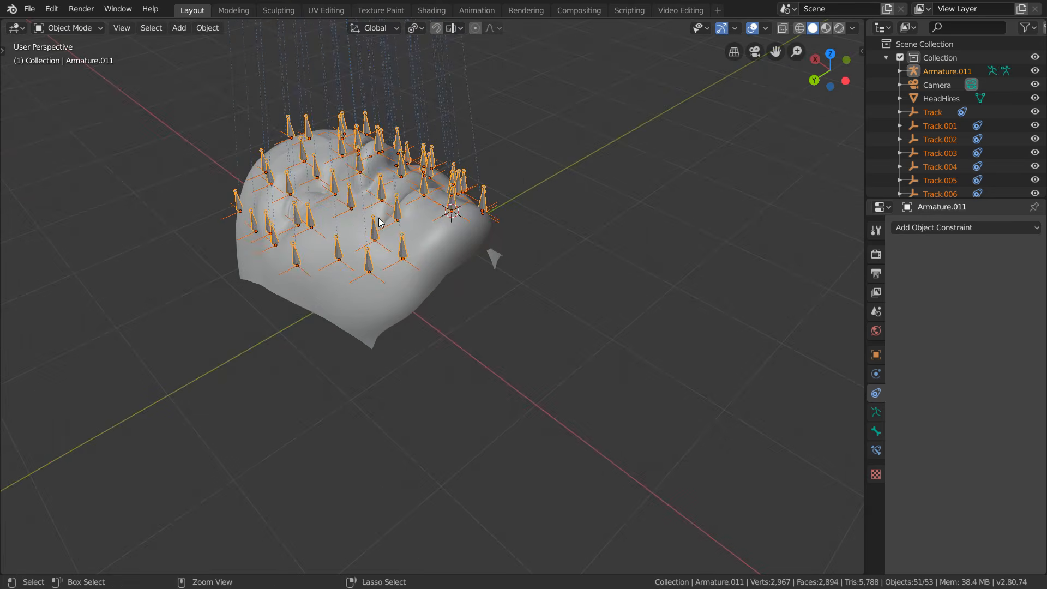
# - Parent the HeadHires face mask to the armature with automatic weights
pyautogui.click(401, 290)
pyautogui.scroll(2, 401, 290)
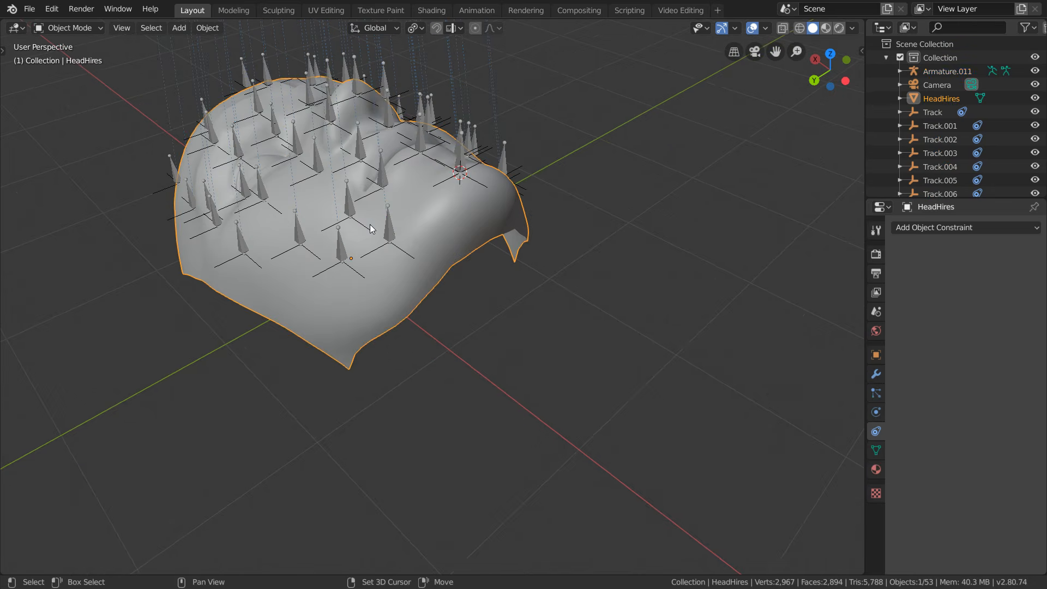
pyautogui.keyDown('shift'); pyautogui.click(392, 226); pyautogui.keyUp('shift')
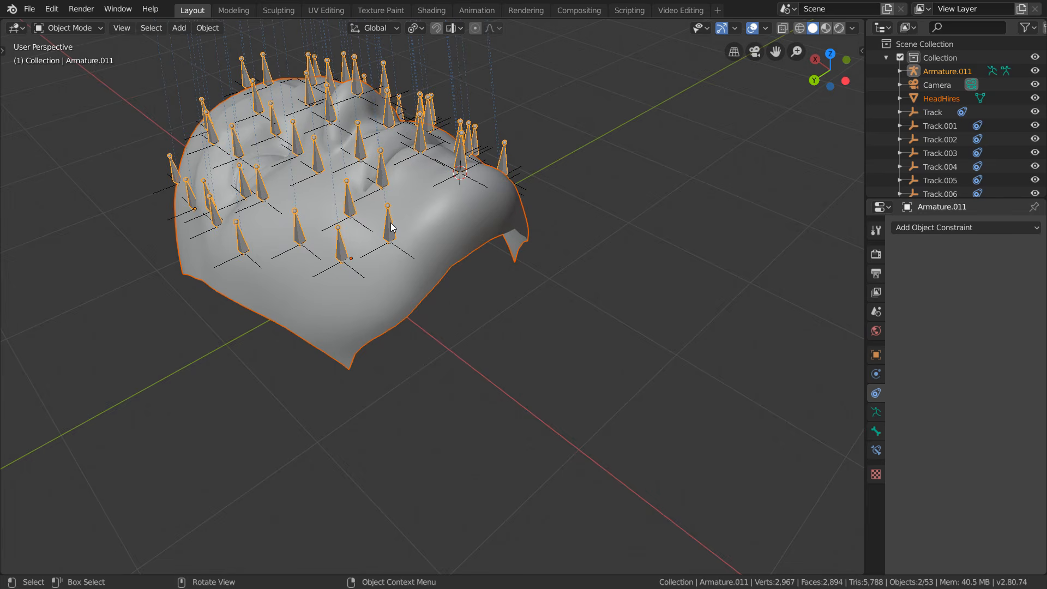
pyautogui.hotkey('ctrl', 'p')
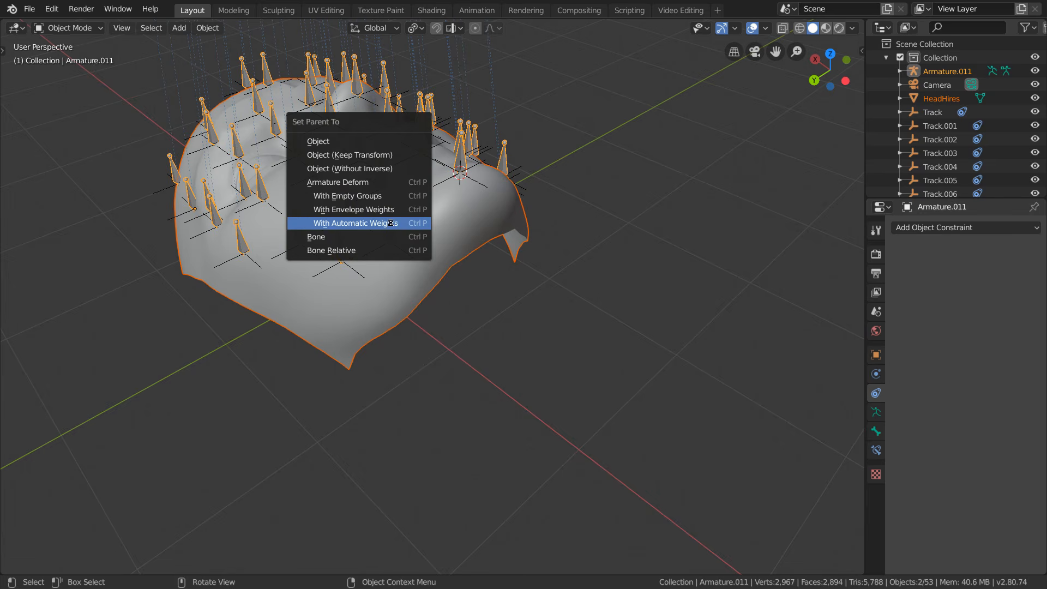
pyautogui.click(391, 222)
pyautogui.keyDown('shift'); pyautogui.moveTo(404, 170); pyautogui.dragTo(441, 241, button='middle'); pyautogui.keyUp('shift')
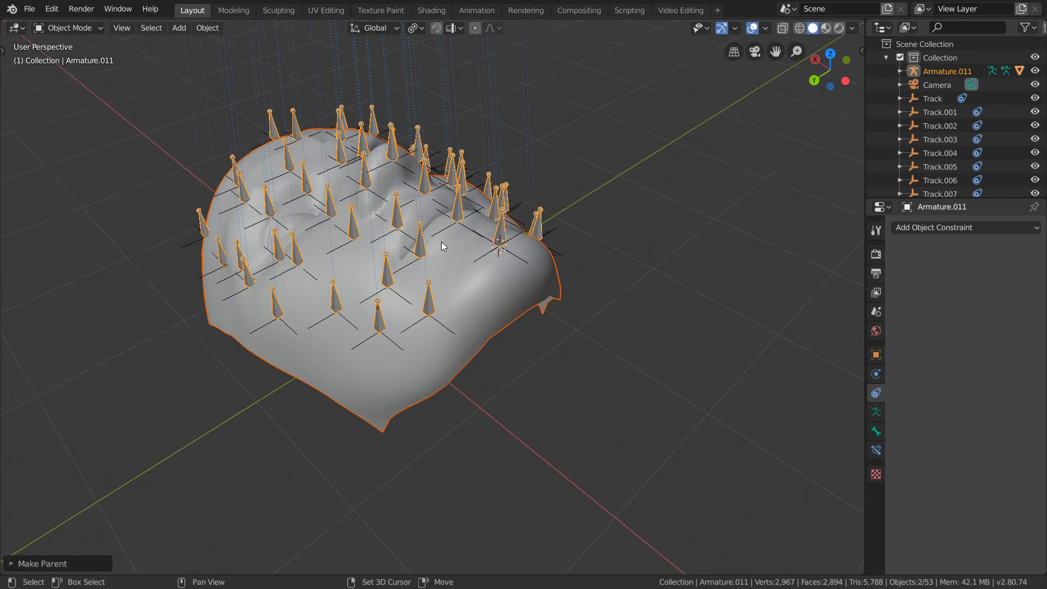
# - Try moving the armature together with the parented face mask and undo the move
pyautogui.click(504, 232)
pyautogui.press('g')
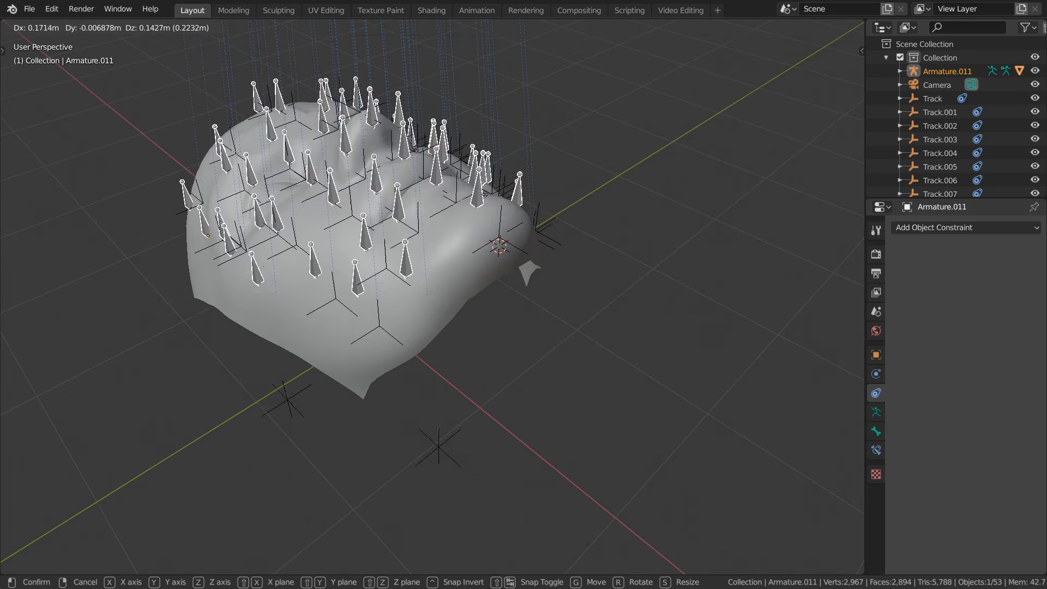
pyautogui.click(511, 189)
pyautogui.hotkey('ctrl', 'z')
# - Put the armature in Pose Mode, test-move one bone beside the mouth and undo the move
pyautogui.click(65, 29)
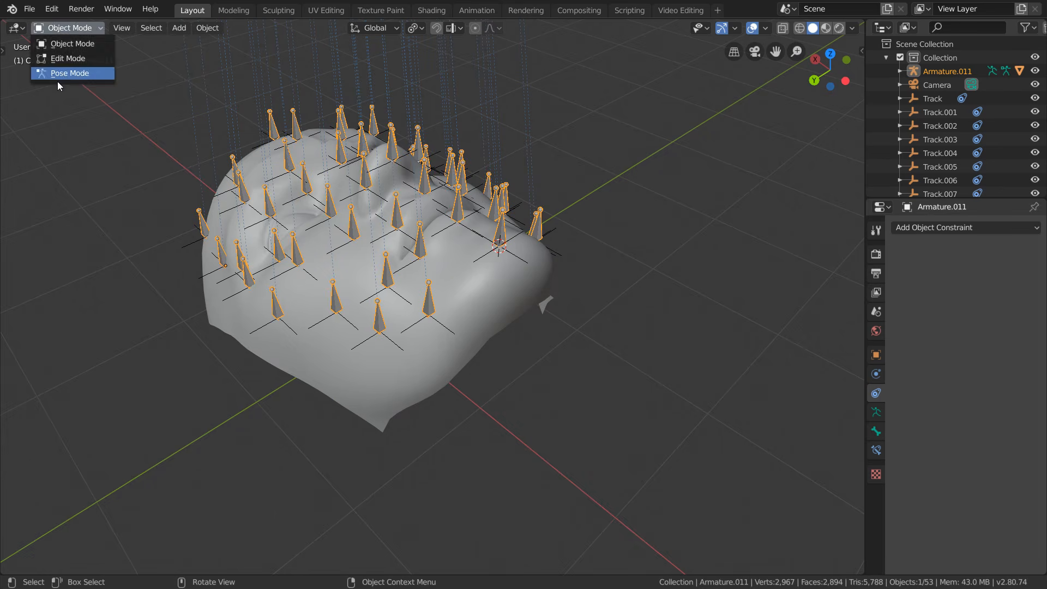
pyautogui.click(57, 80)
pyautogui.click(418, 243)
pyautogui.press('g')
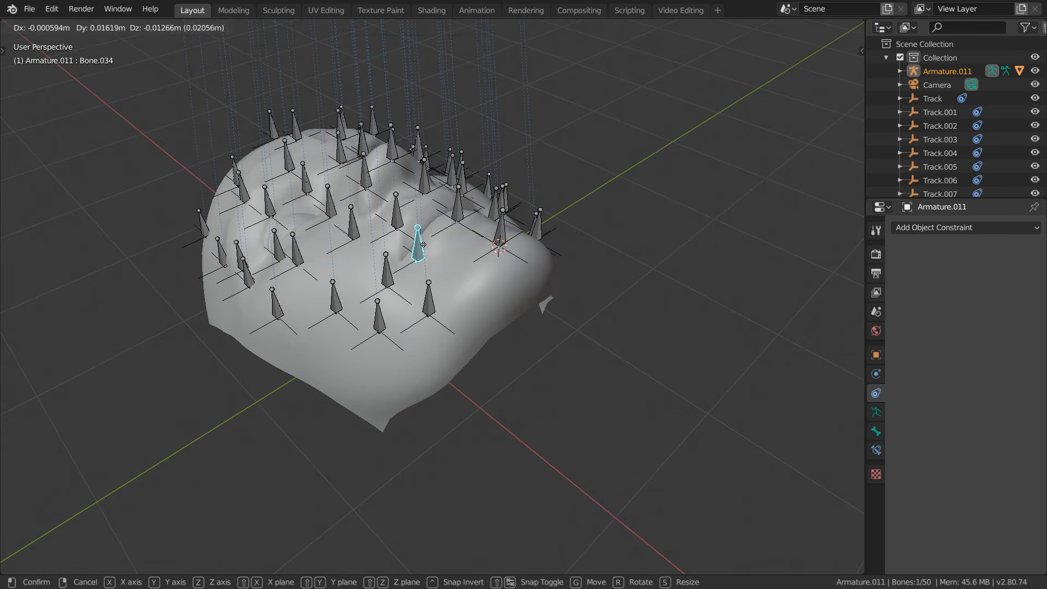
pyautogui.click(427, 251)
pyautogui.hotkey('ctrl', 'z')
# - Switch to the camera view, test-move the bone between the eyebrows and undo the move
pyautogui.click(755, 52)
pyautogui.scroll(2, 456, 284)
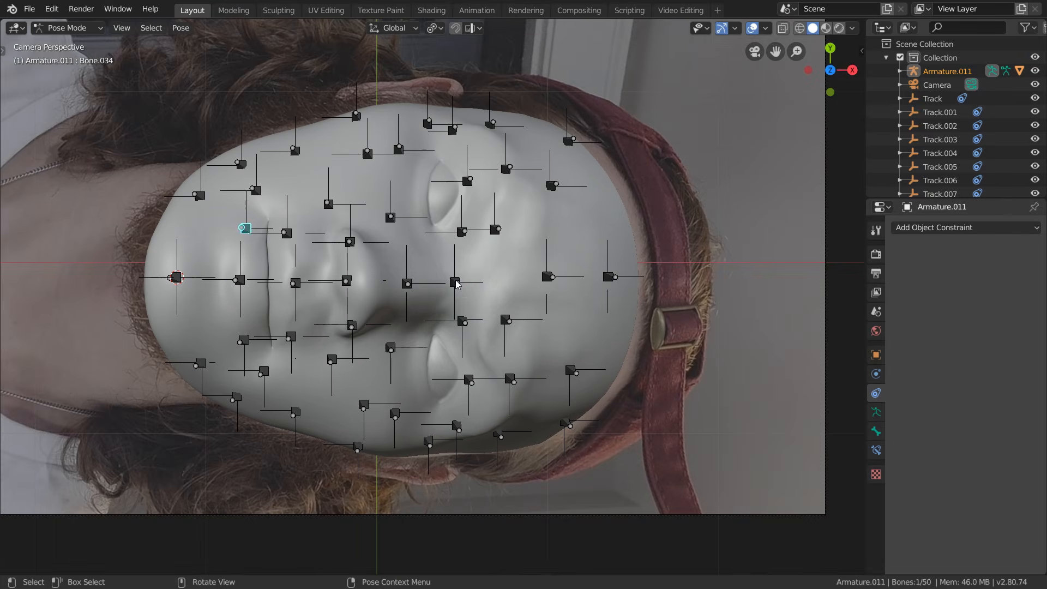
pyautogui.click(457, 284)
pyautogui.press('g')
pyautogui.click(468, 280)
pyautogui.hotkey('ctrl', 'z')
# - Test-move a group of forehead bones and then the lower-lip bones, undoing each move
pyautogui.moveTo(641, 337); pyautogui.dragTo(533, 158)
pyautogui.press('g')
pyautogui.click(570, 180)
pyautogui.hotkey('ctrl', 'z')
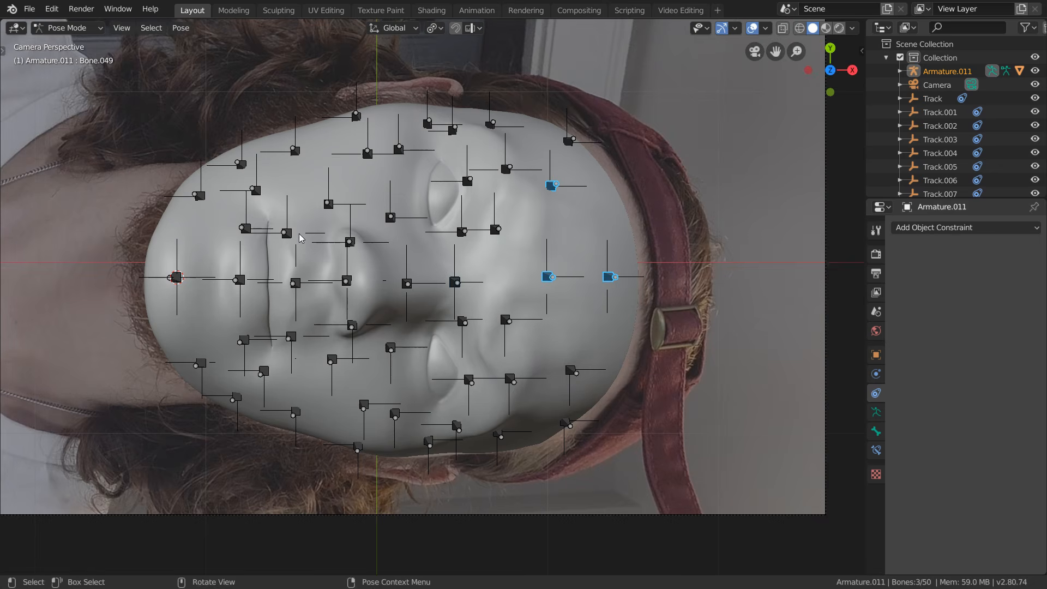
pyautogui.moveTo(244, 306); pyautogui.dragTo(222, 210)
pyautogui.press('g')
pyautogui.click(214, 270)
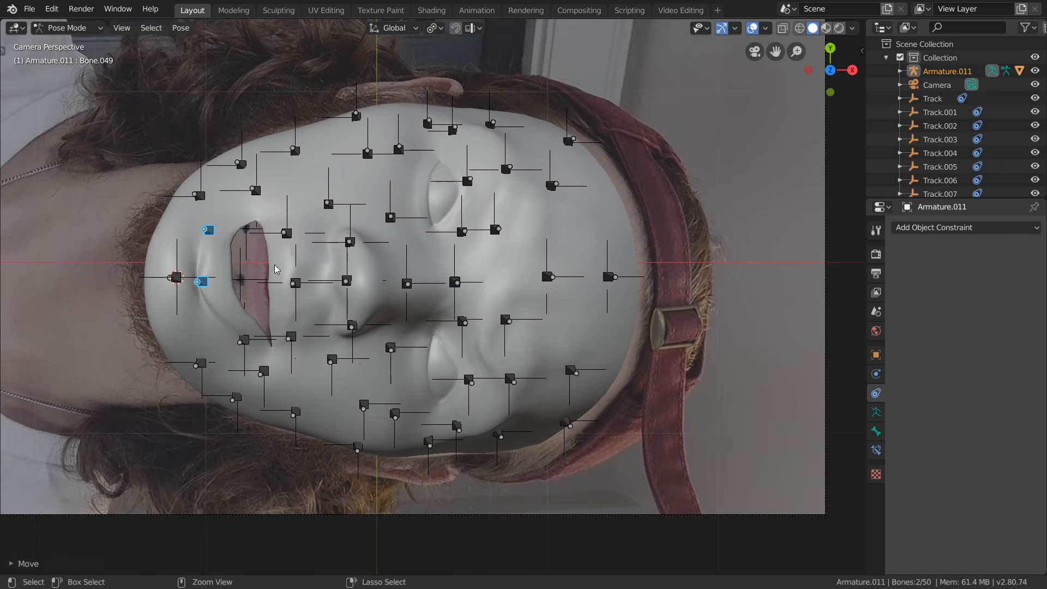
pyautogui.hotkey('ctrl', 'z')
# - Leave Pose Mode, select the HeadHires face mask and put it in Weight Paint mode
pyautogui.hotkey('ctrl', 'Tab')
pyautogui.click(519, 285)
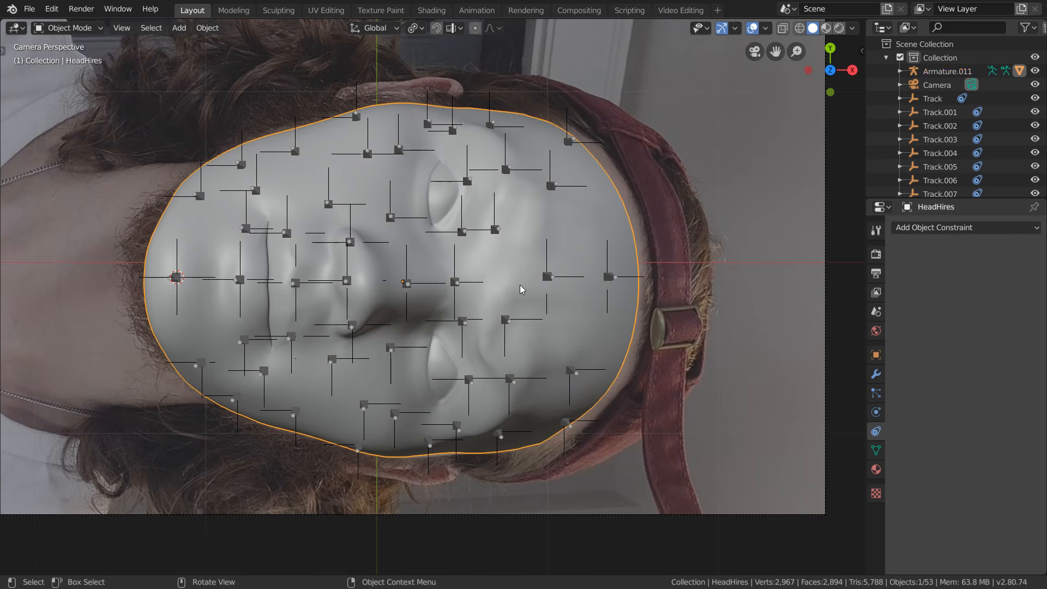
pyautogui.click(69, 28)
pyautogui.click(50, 108)
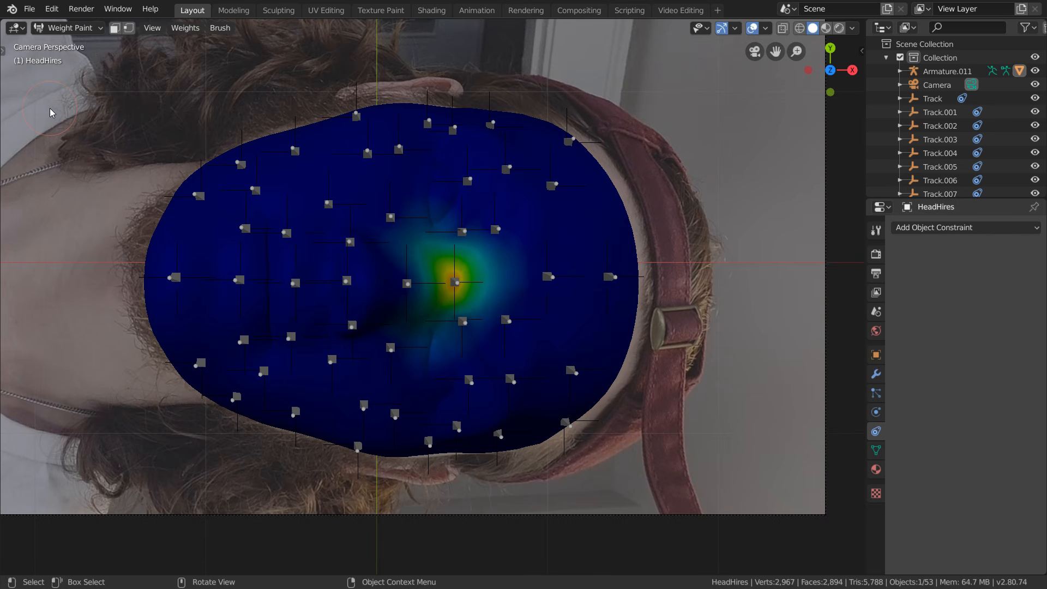
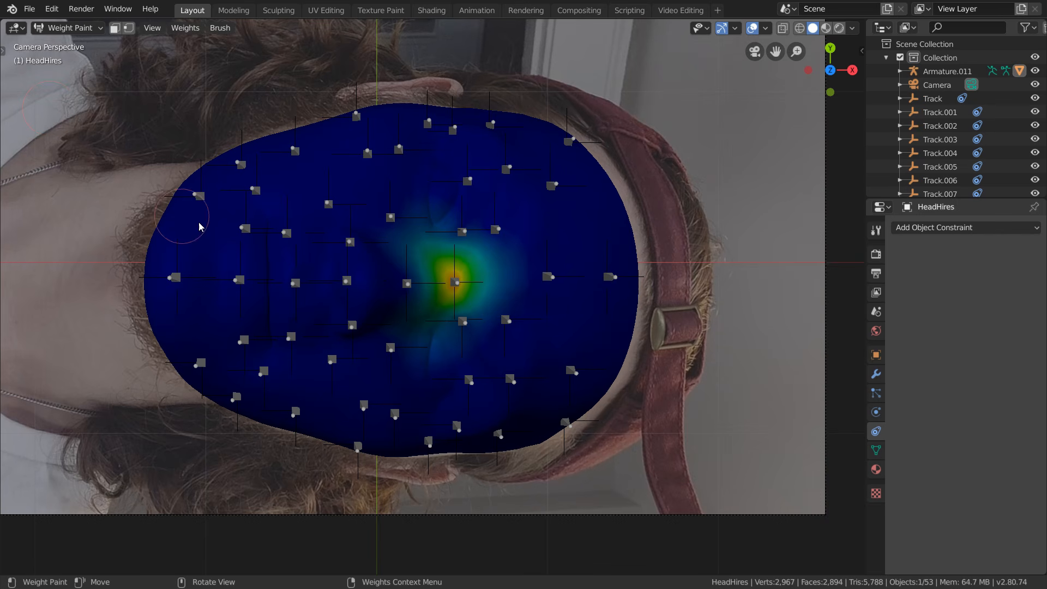
# - Show the mask's vertex groups and inspect the weights of the groups from Bone to Bone.006
pyautogui.click(877, 450)
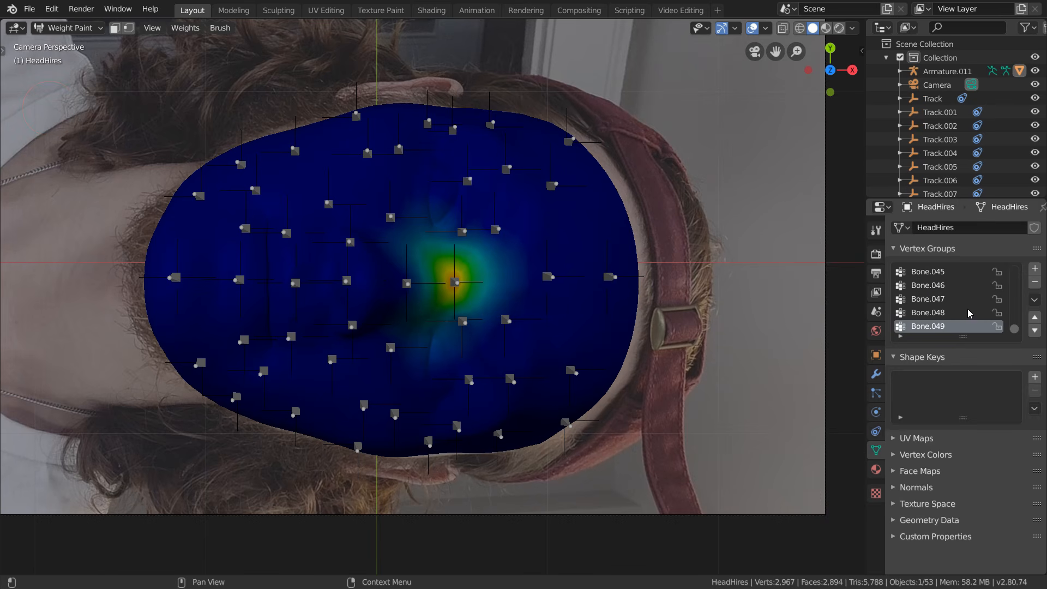
pyautogui.moveTo(1017, 323); pyautogui.dragTo(1015, 271)
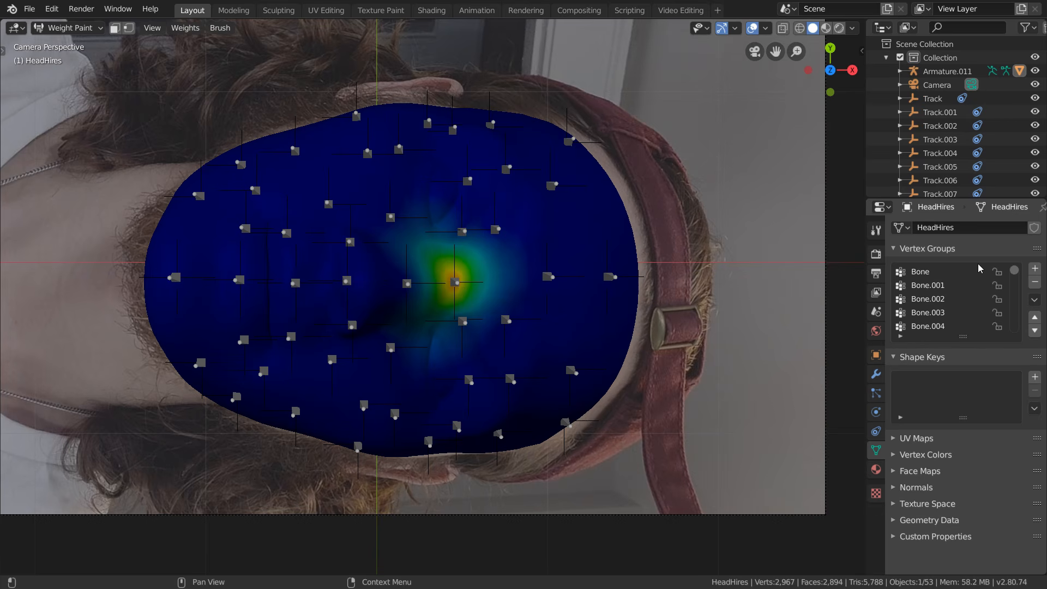
pyautogui.click(931, 274)
pyautogui.keyDown('ctrl'); pyautogui.scroll(-6, 932, 274); pyautogui.keyUp('ctrl')
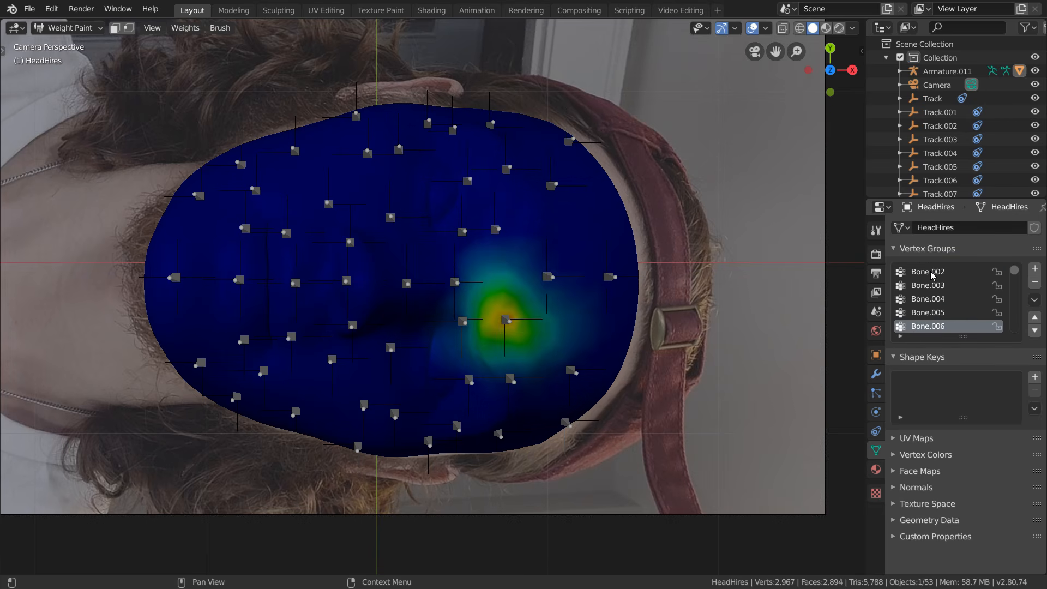
# - Lower the brush weight fully, enlarge the brush and paint out Bone.006's influence over the nearby eyelid
pyautogui.scroll(6, 545, 363)
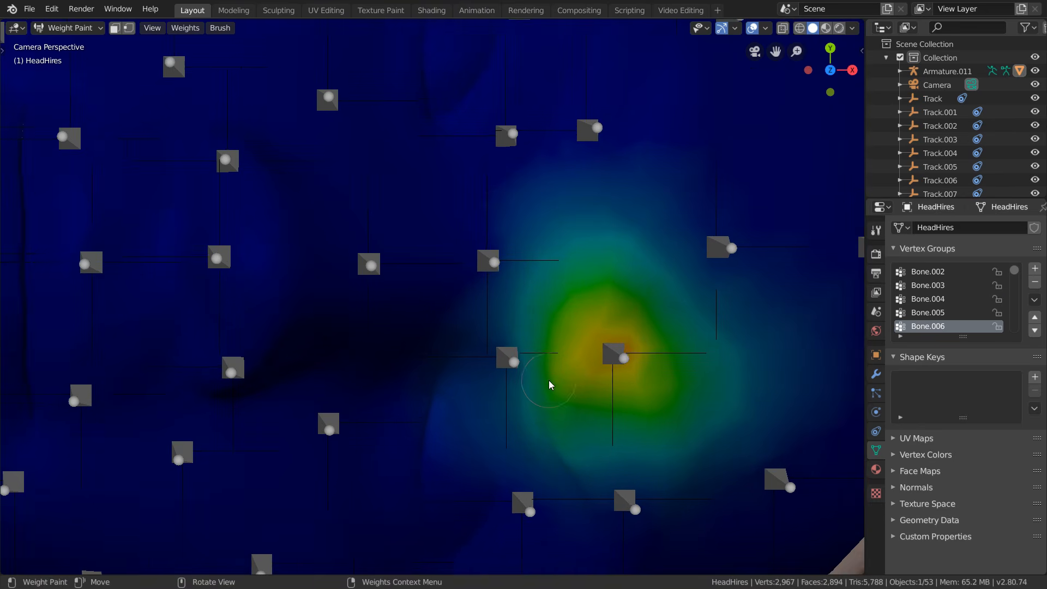
pyautogui.keyDown('shift'); pyautogui.moveTo(549, 385); pyautogui.dragTo(483, 326, button='middle'); pyautogui.keyUp('shift')
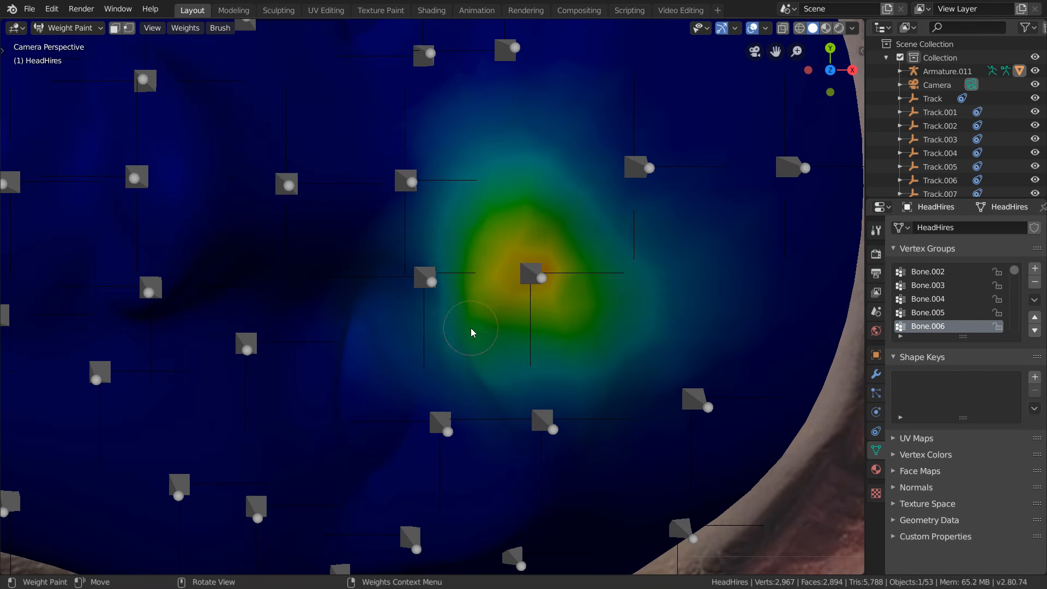
pyautogui.rightClick(386, 335)
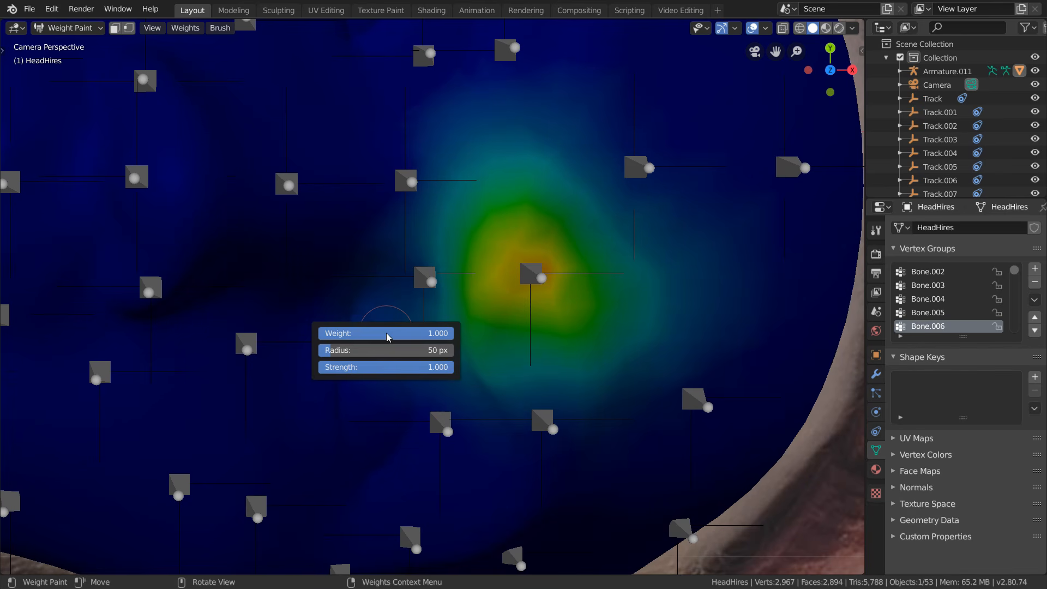
pyautogui.moveTo(387, 335); pyautogui.dragTo(140, 334)
pyautogui.press('f')
pyautogui.click(426, 362)
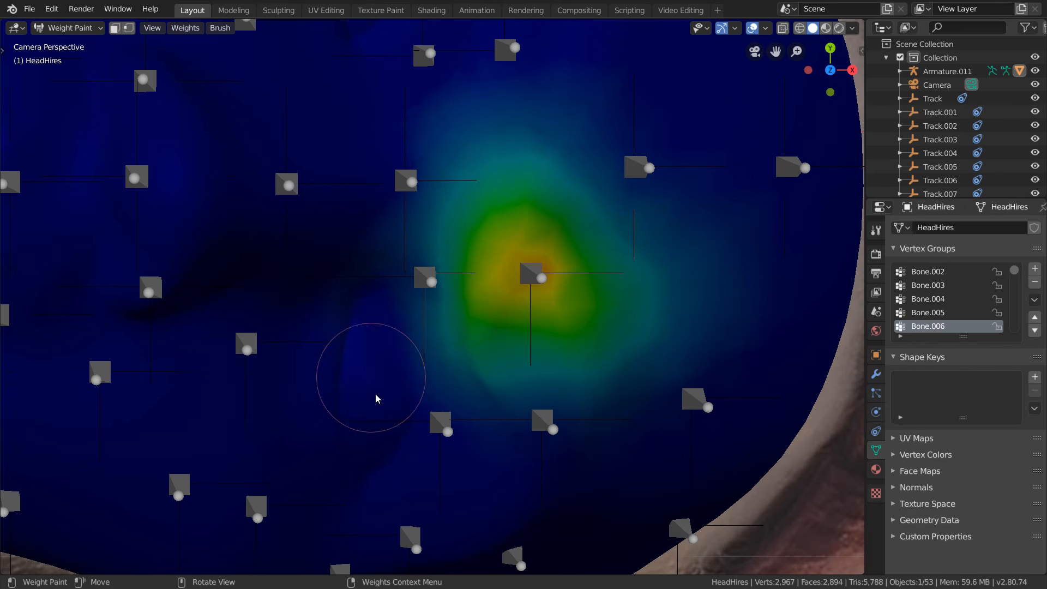
pyautogui.moveTo(371, 363)
pyautogui.mouseDown()
pyautogui.moveTo(409, 358)
pyautogui.moveTo(379, 240)
pyautogui.mouseUp()
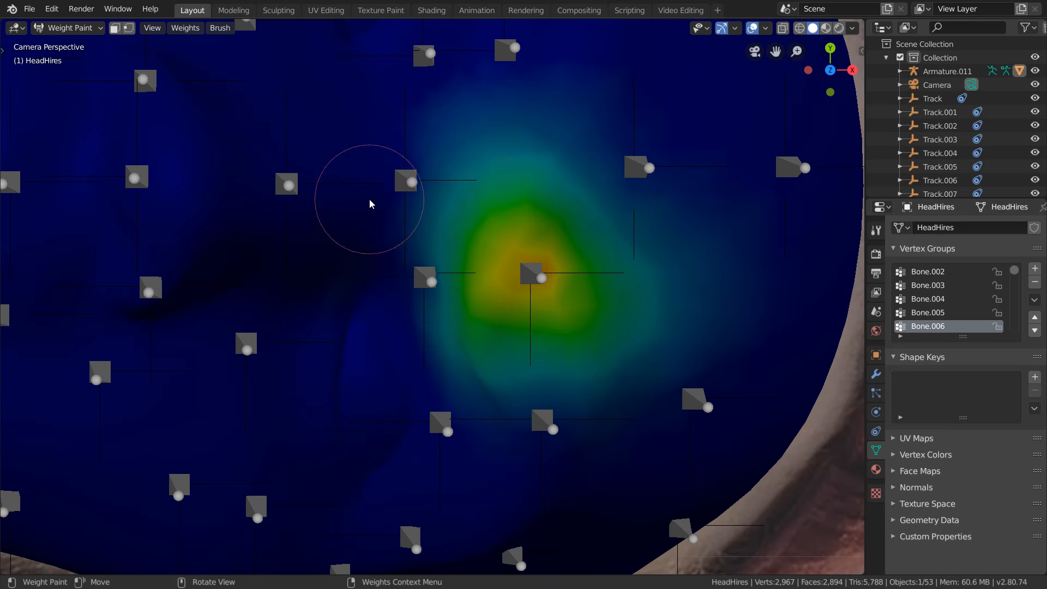
# - Test-move Bone.006 in Pose Mode, cancel the move and put the face mask back in Weight Paint mode
pyautogui.click(68, 29)
pyautogui.click(68, 42)
pyautogui.click(527, 275)
pyautogui.click(528, 275)
pyautogui.press('g')
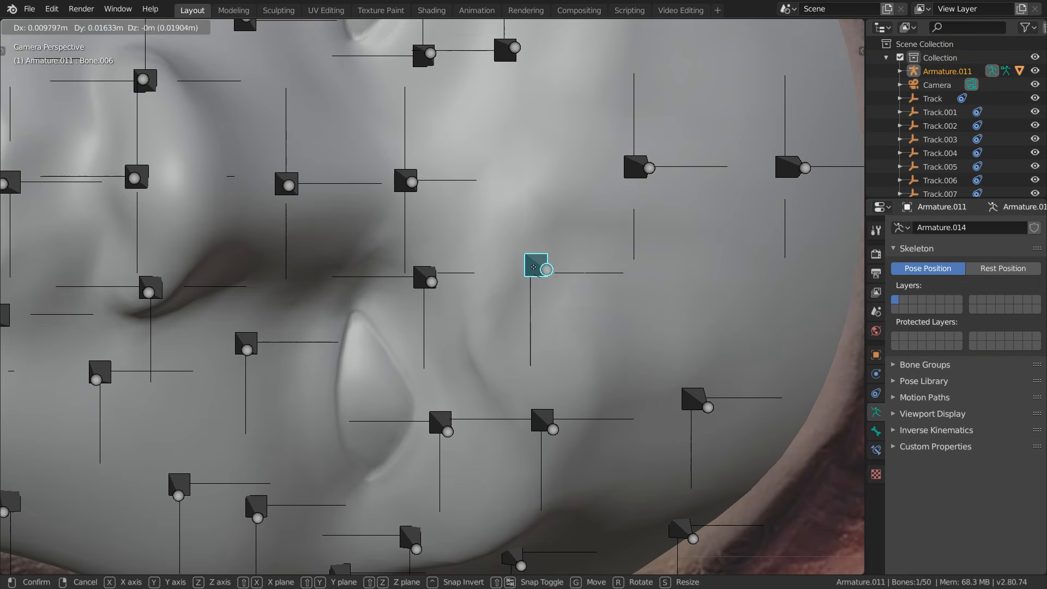
pyautogui.rightClick(518, 281)
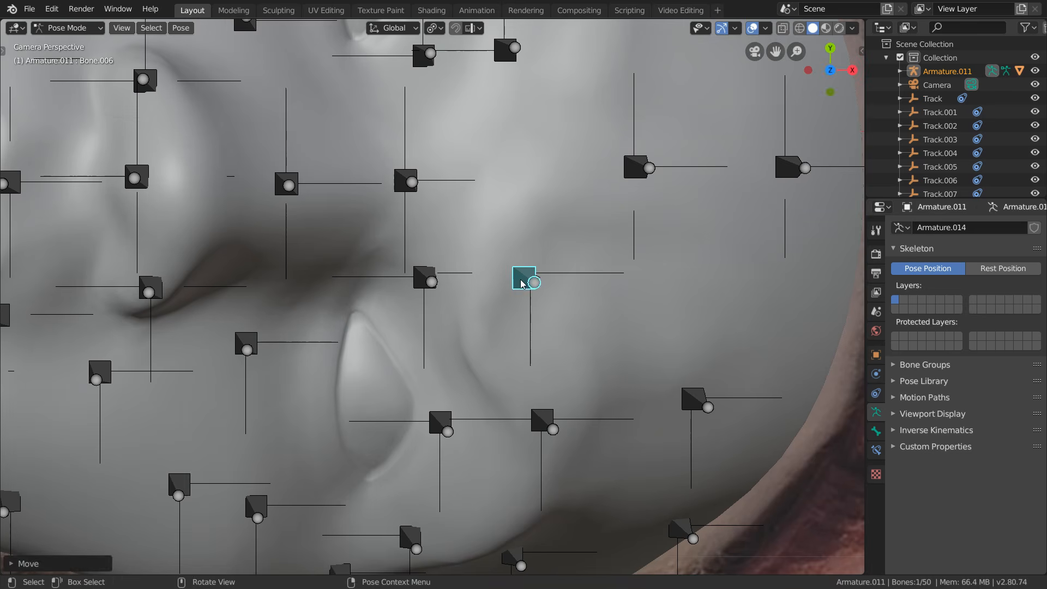
pyautogui.click(68, 28)
pyautogui.click(69, 42)
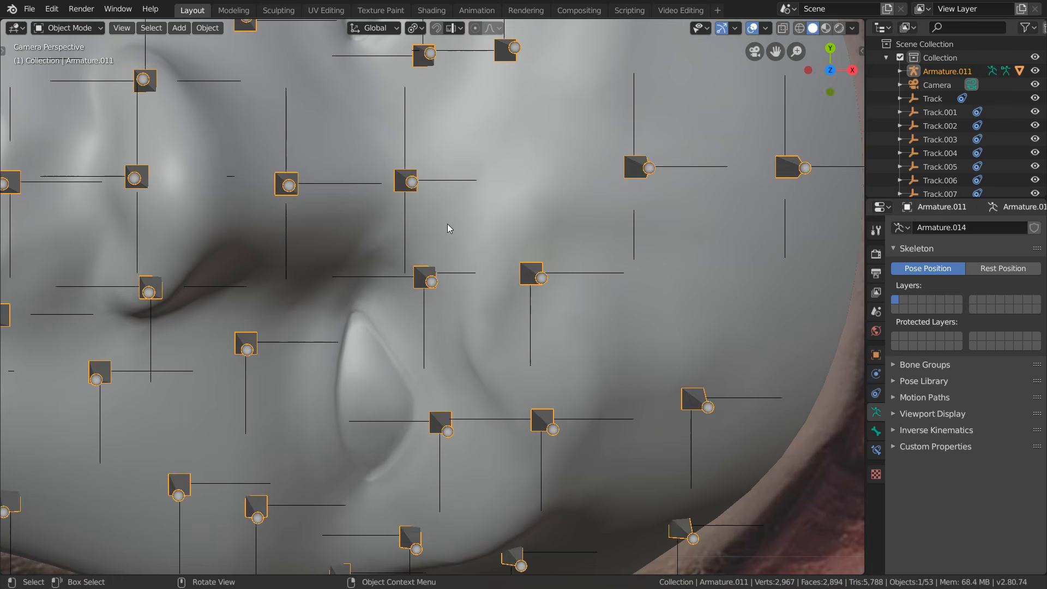
pyautogui.click(447, 224)
pyautogui.click(68, 28)
pyautogui.click(68, 102)
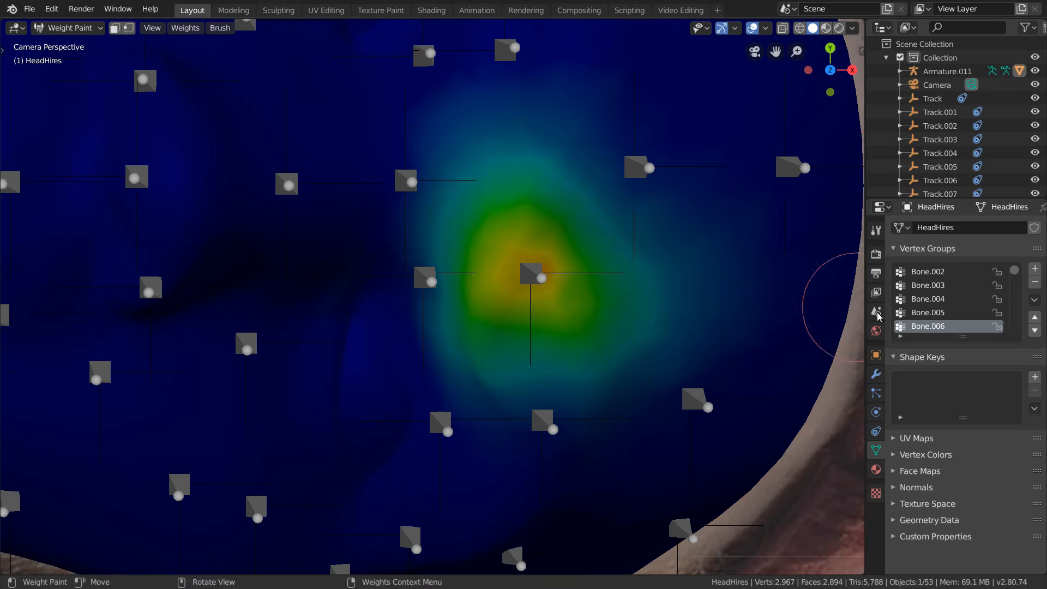
# - Inspect the weights of the vertex groups following Bone.006 and make Bone.013 the active group
pyautogui.press('Down')
pyautogui.press('Down')
pyautogui.press('Down')
pyautogui.press('Down')
pyautogui.scroll(-4, 608, 421)
pyautogui.press('Down')
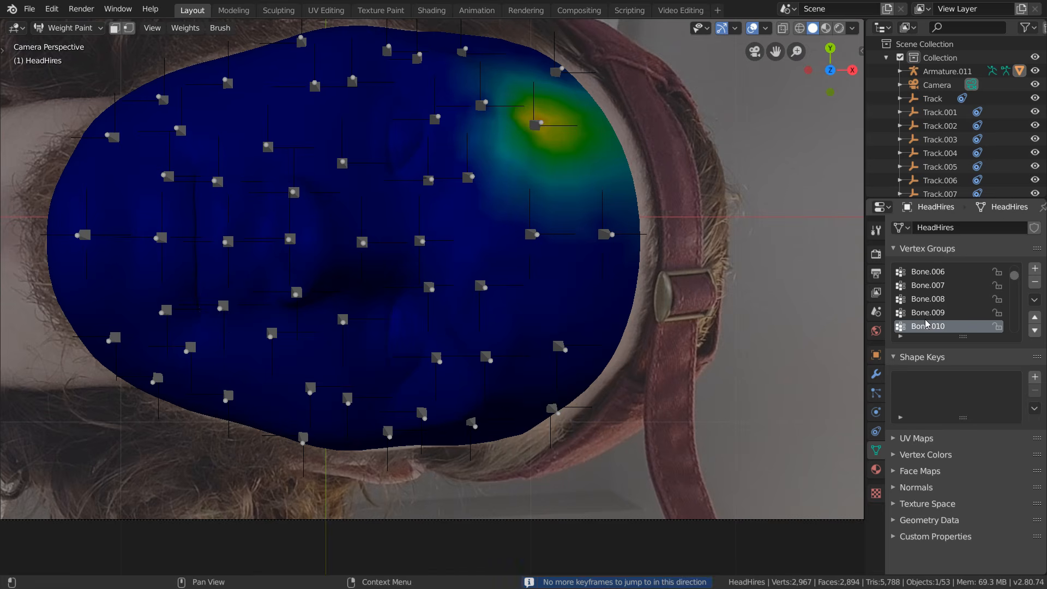
pyautogui.press('Down')
pyautogui.press('Down')
pyautogui.press('Down')
# - Enlarge the brush and paint out Bone.013's influence over the eyelid and the area around the eye
pyautogui.scroll(6, 456, 369)
pyautogui.keyDown('shift'); pyautogui.moveTo(362, 367); pyautogui.dragTo(472, 315, button='middle'); pyautogui.keyUp('shift')
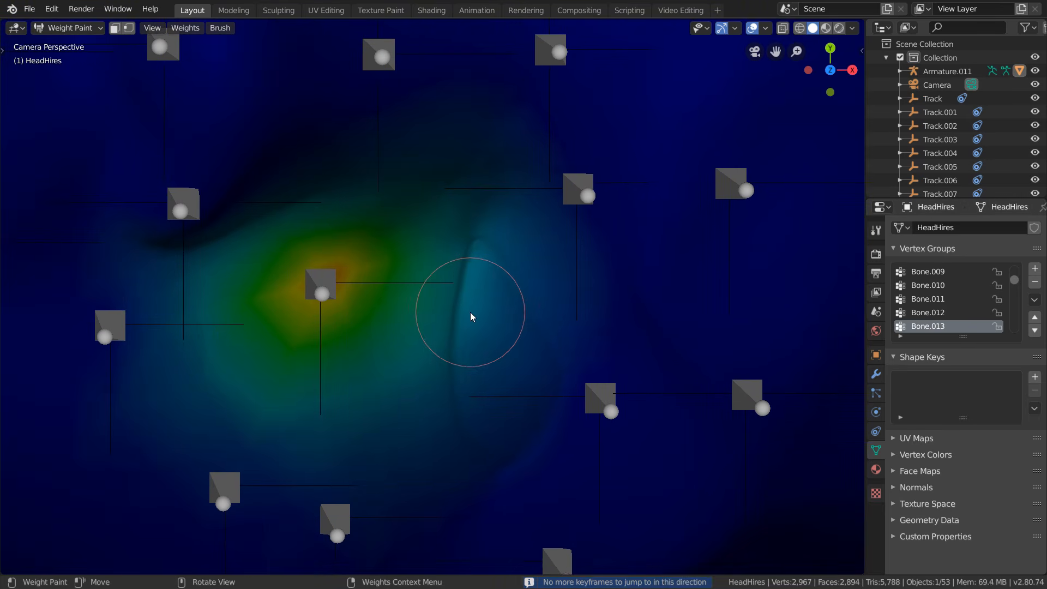
pyautogui.press('f')
pyautogui.click(548, 347)
pyautogui.moveTo(473, 465)
pyautogui.mouseDown()
pyautogui.moveTo(487, 319)
pyautogui.moveTo(555, 395)
pyautogui.moveTo(482, 390)
pyautogui.moveTo(487, 243)
pyautogui.mouseUp()
pyautogui.keyDown('shift'); pyautogui.moveTo(451, 229); pyautogui.dragTo(508, 300, button='middle'); pyautogui.keyUp('shift')
pyautogui.moveTo(540, 208); pyautogui.dragTo(360, 160)
pyautogui.moveTo(658, 383)
pyautogui.keyDown('shift'); pyautogui.mouseDown(button='middle')
pyautogui.moveTo(608, 287)
pyautogui.moveTo(578, 274)
pyautogui.mouseUp(button='middle'); pyautogui.keyUp('shift')
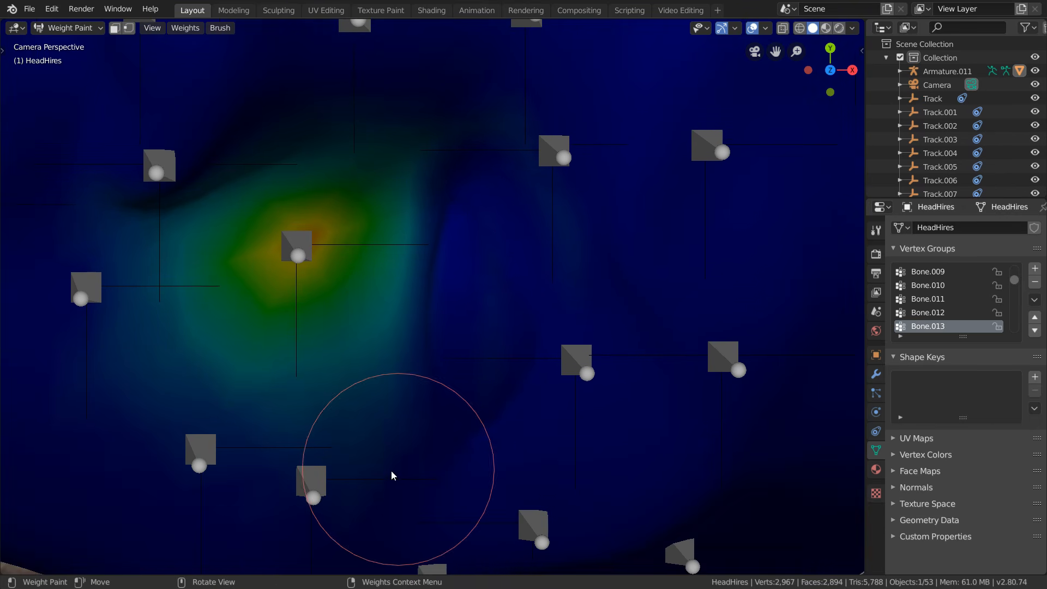
# - Select the armature, enter Pose Mode and test-move the bone between the nose and the eye
pyautogui.click(67, 28)
pyautogui.click(60, 40)
pyautogui.click(295, 254)
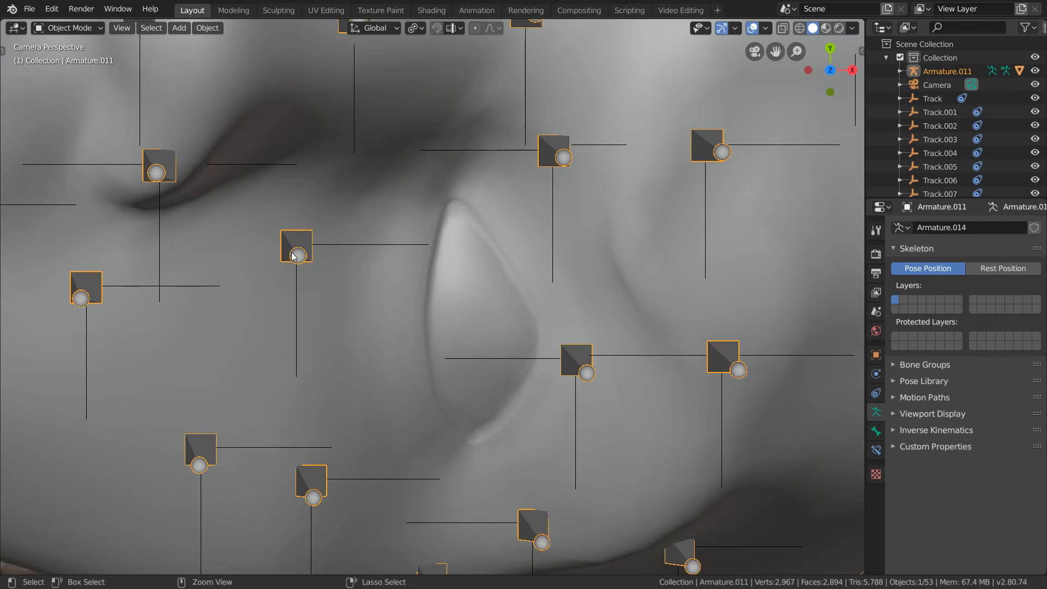
pyautogui.hotkey('ctrl', 'Tab')
pyautogui.click(293, 255)
pyautogui.press('g')
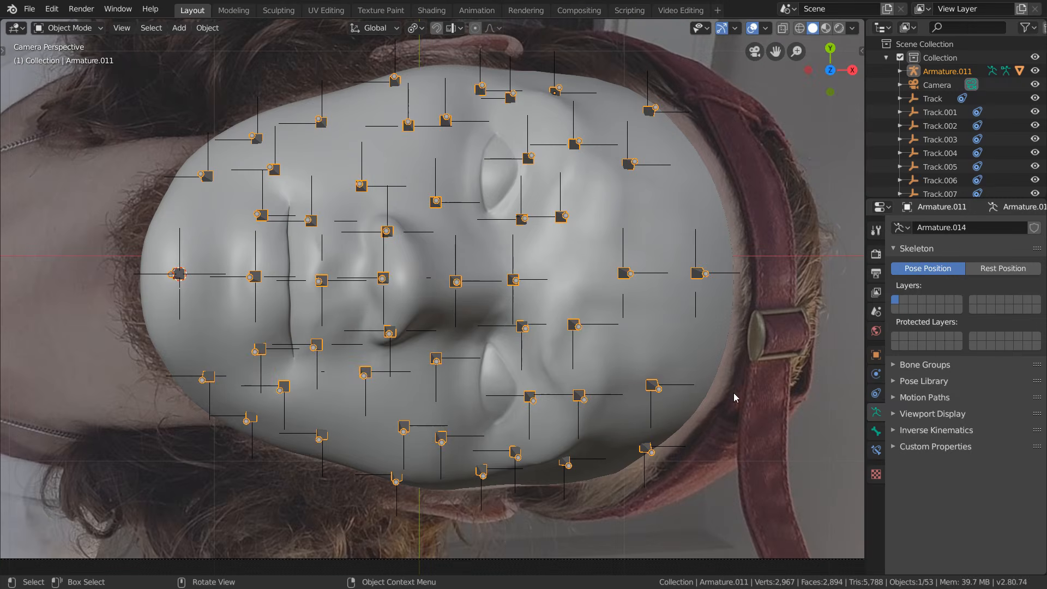
# - Play the animation from an angled view to compare the bones with the tracked empties, and return to frame 1
pyautogui.moveTo(452, 303); pyautogui.dragTo(462, 227, button='middle')
pyautogui.press('space')
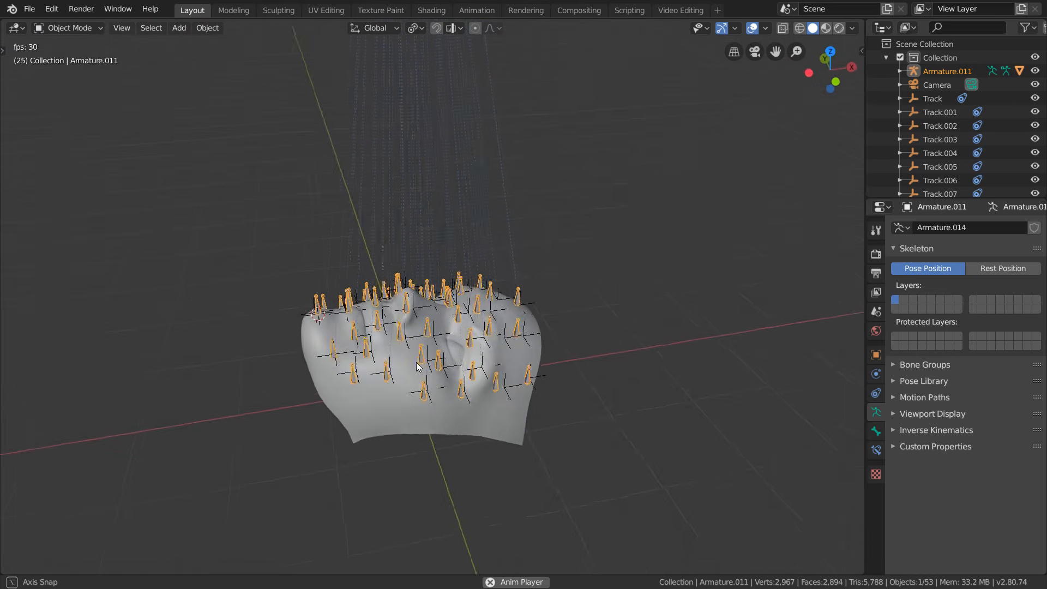
pyautogui.scroll(5, 331, 348)
pyautogui.press('space')
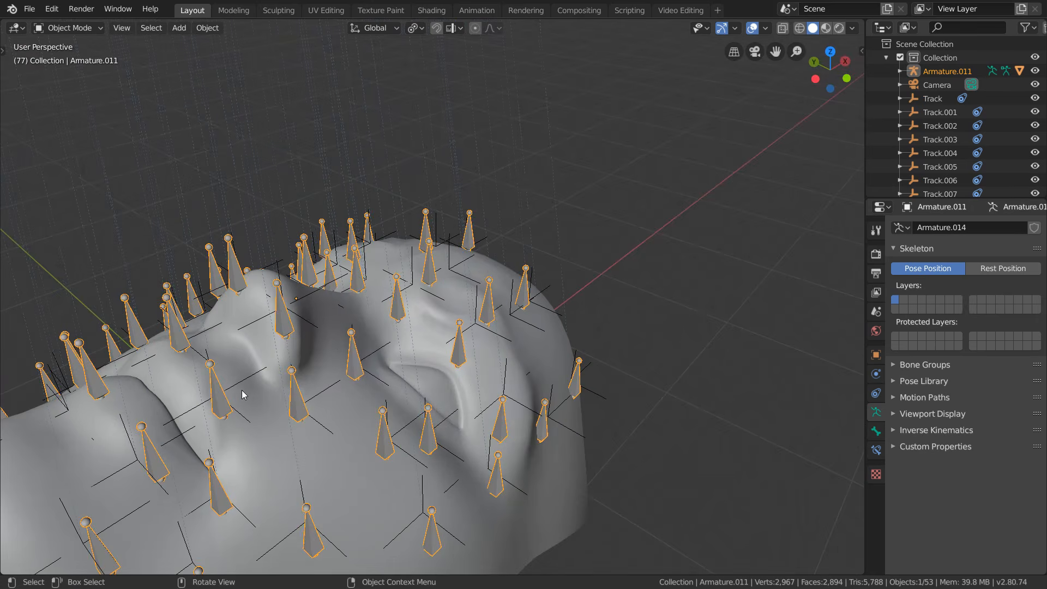
pyautogui.hotkey('shift', 'Left')
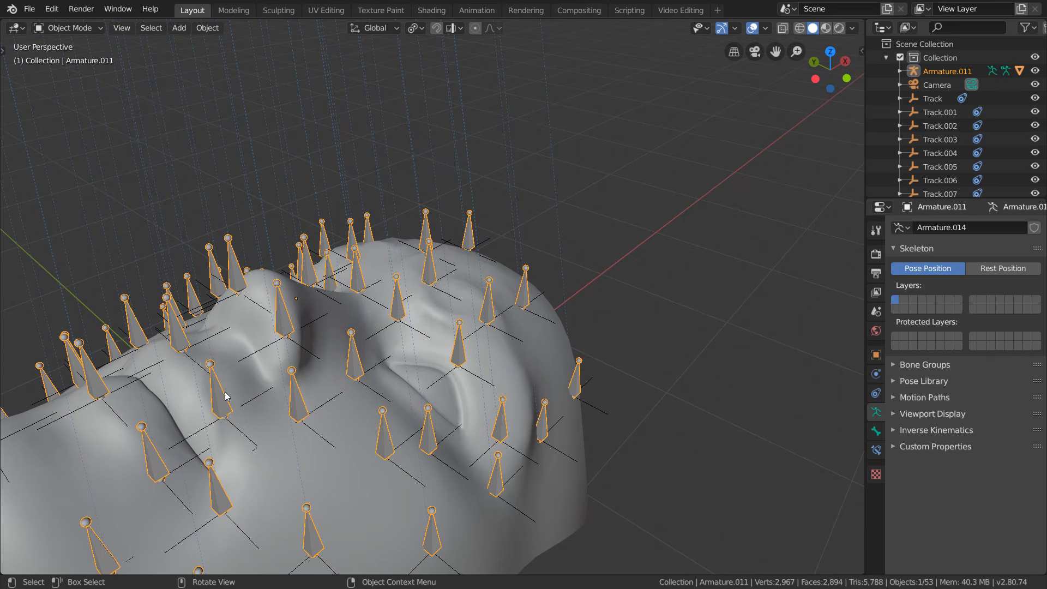
# - Put the armature in Pose Mode and add a Copy Location constraint to Bone.029 beside the mouth
pyautogui.hotkey('ctrl', 'Tab')
pyautogui.click(223, 400)
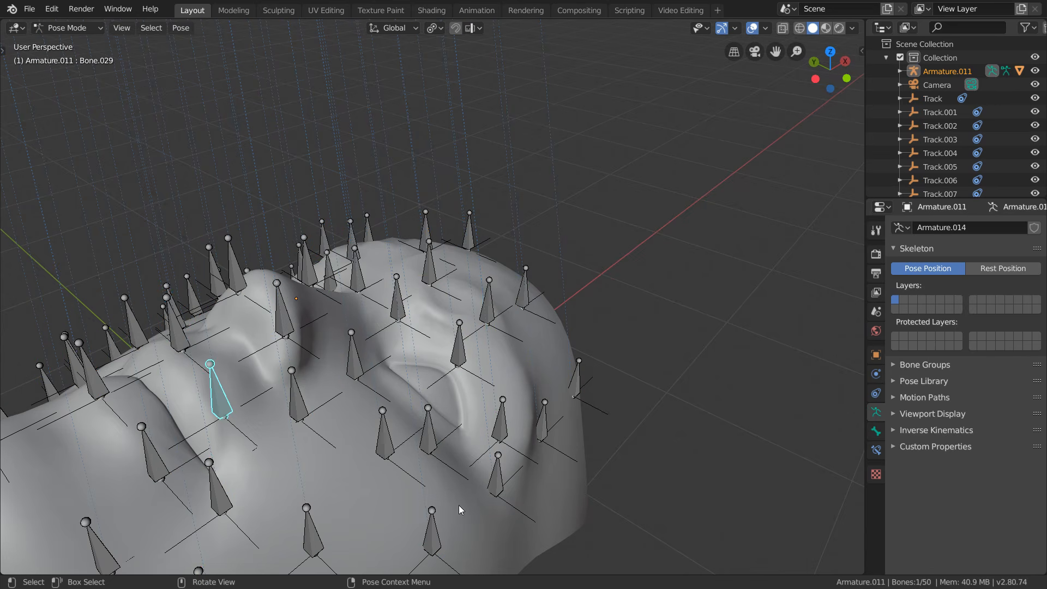
pyautogui.click(876, 450)
pyautogui.click(931, 229)
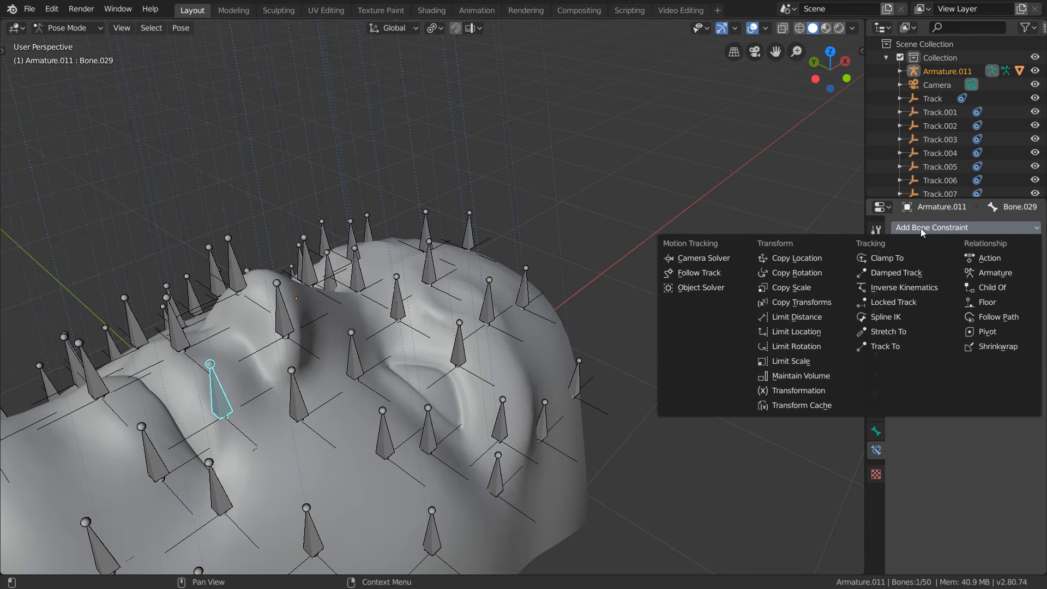
pyautogui.click(821, 257)
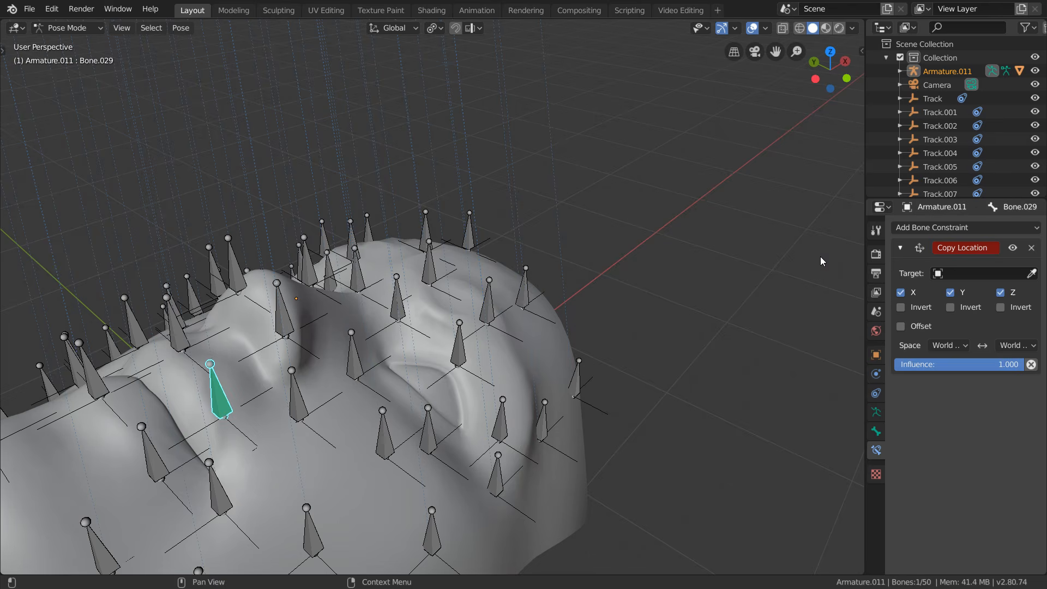
# - Identify the empty at Bone.029 and set Track.029 as its Copy Location target, with the Z axis disabled
pyautogui.hotkey('ctrl', 'Tab')
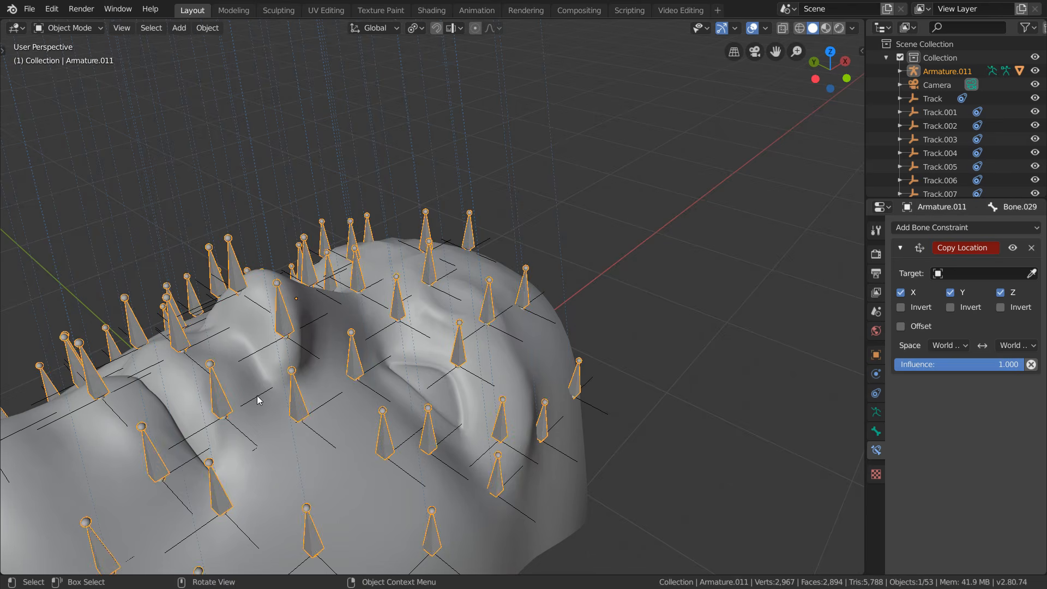
pyautogui.click(260, 400)
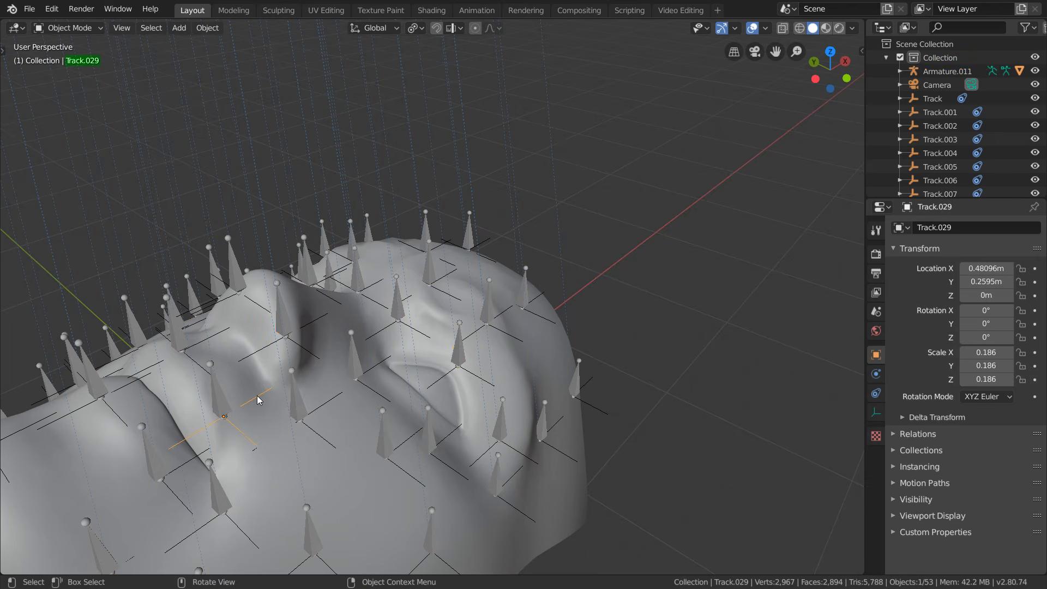
pyautogui.click(224, 400)
pyautogui.hotkey('ctrl', 'Tab')
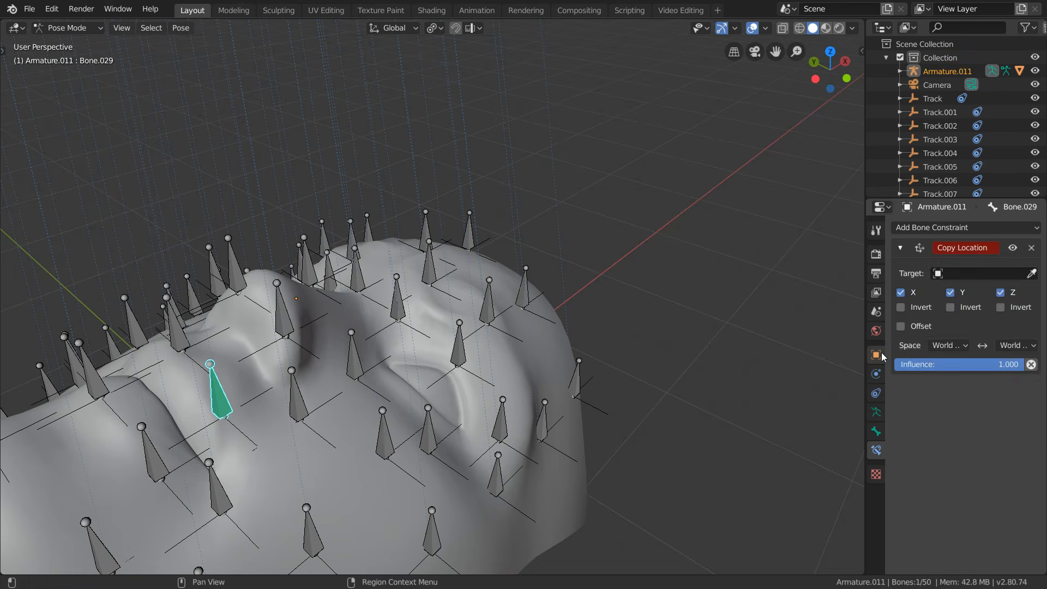
pyautogui.click(961, 272)
pyautogui.write('track.029')
pyautogui.press('Return')
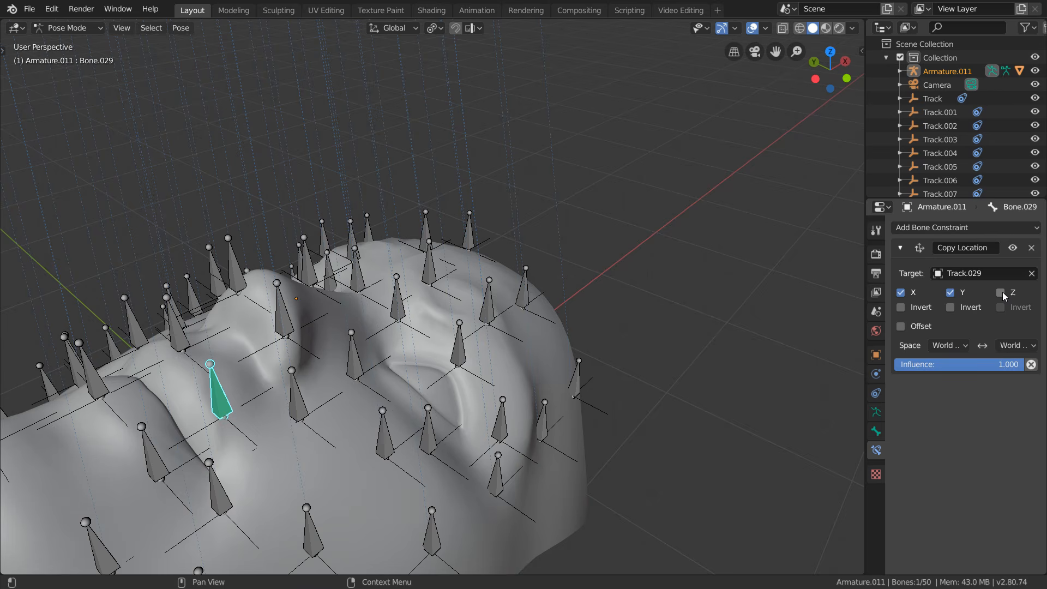
# - Play the animation in Object Mode to check how Bone.029 follows its empty, and return to frame 1
pyautogui.hotkey('ctrl', 'Tab')
pyautogui.press('space')
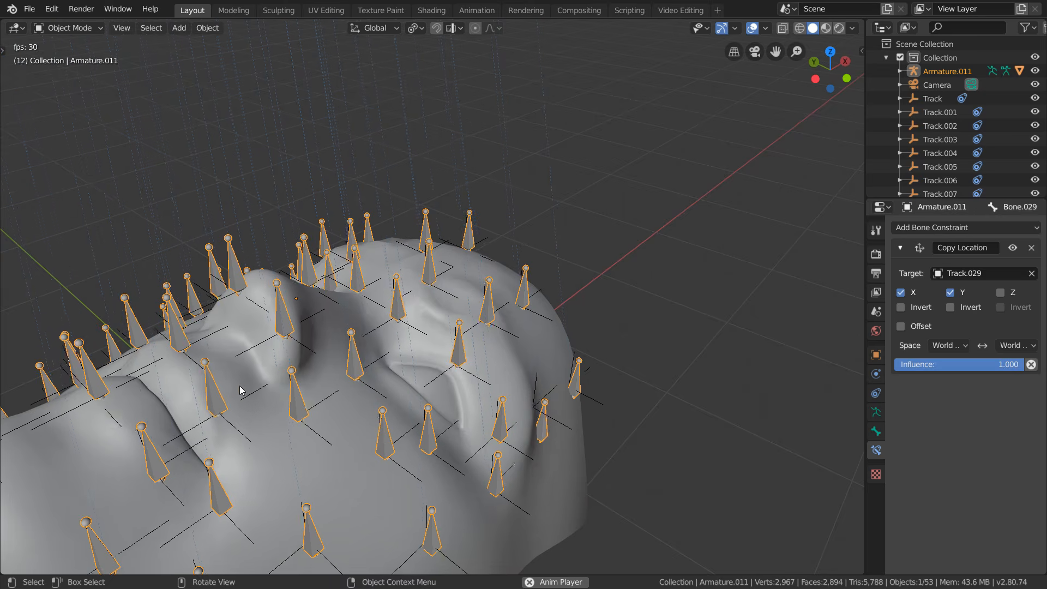
pyautogui.moveTo(224, 402); pyautogui.dragTo(218, 426, button='middle')
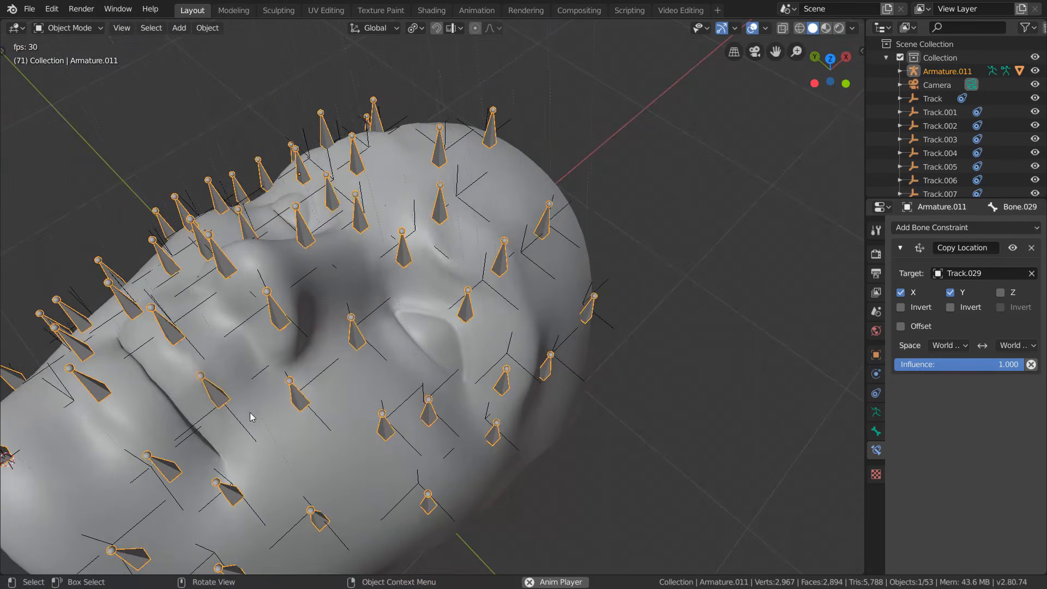
pyautogui.press('space')
pyautogui.scroll(5, 338, 365)
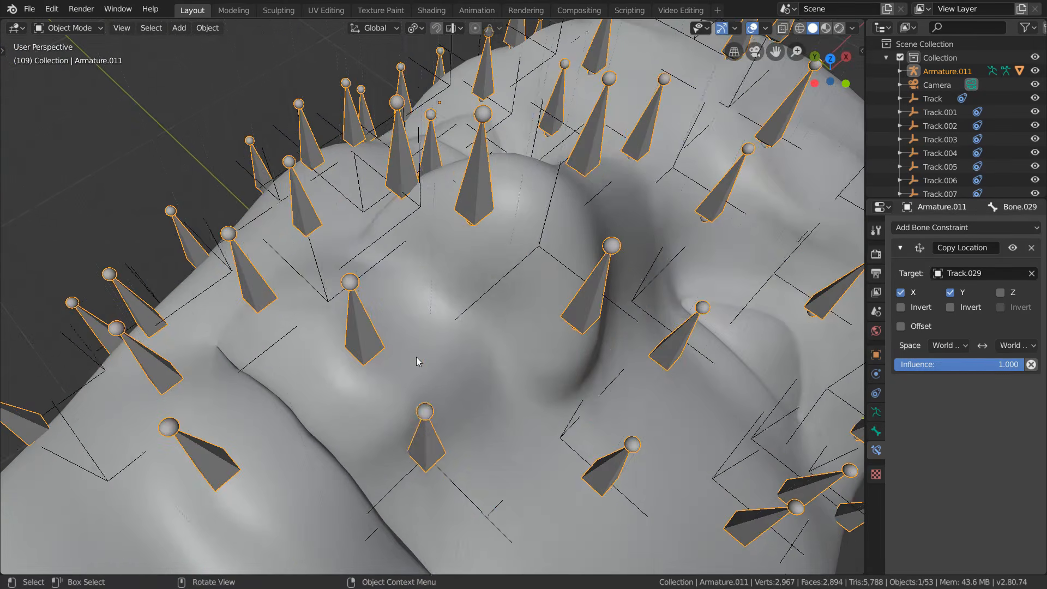
pyautogui.hotkey('shift', 'Left')
# - Add a Copy Location constraint to Bone.032 above the upper lip, targeting Track.032 with the Z axis disabled
pyautogui.hotkey('ctrl', 'Tab')
pyautogui.click(362, 340)
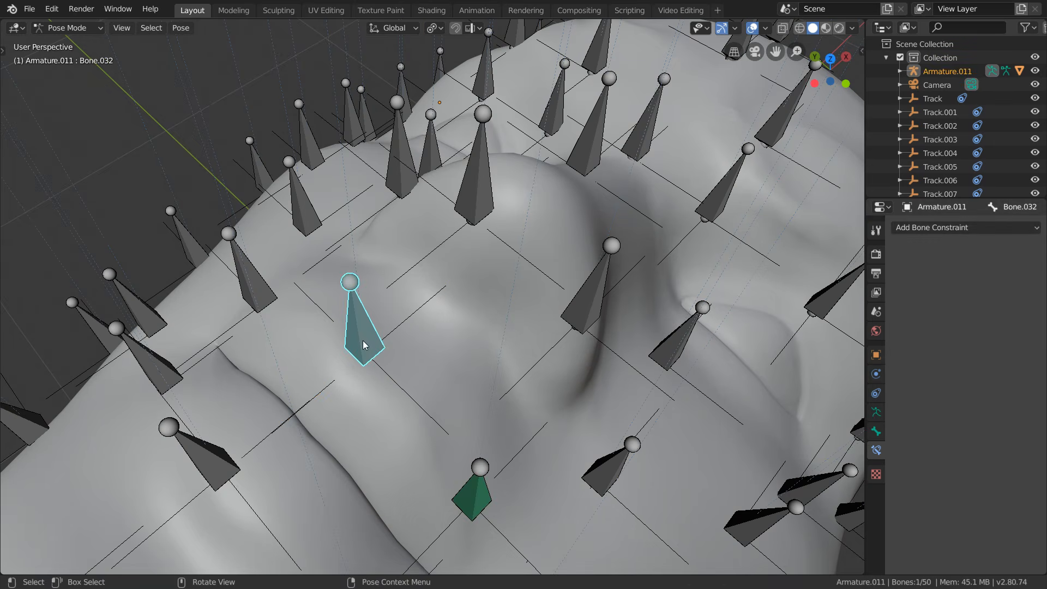
pyautogui.click(966, 228)
pyautogui.click(806, 260)
pyautogui.click(992, 273)
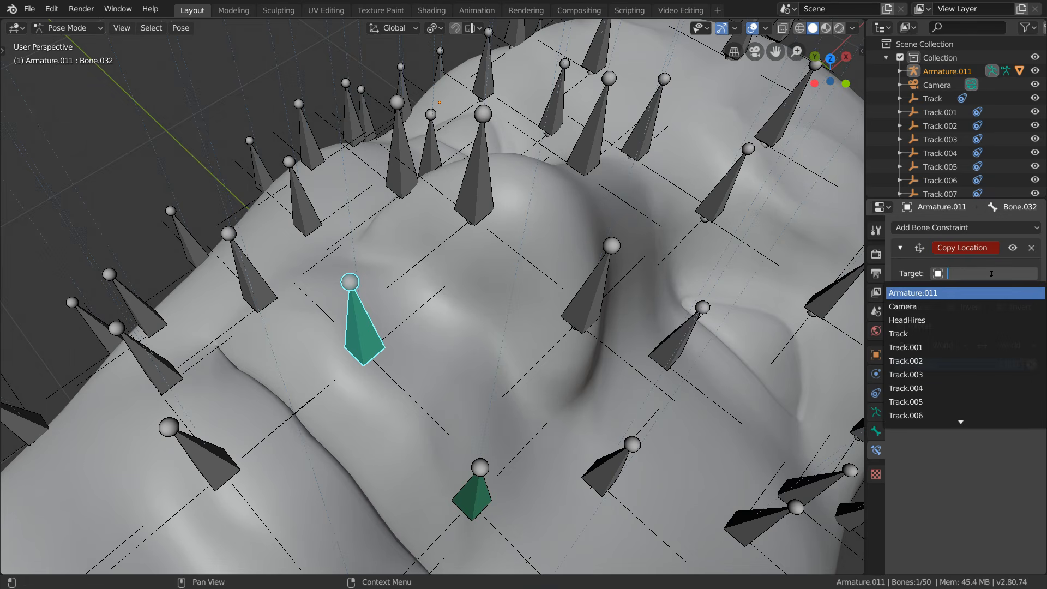
pyautogui.write('track.032')
pyautogui.click(966, 293)
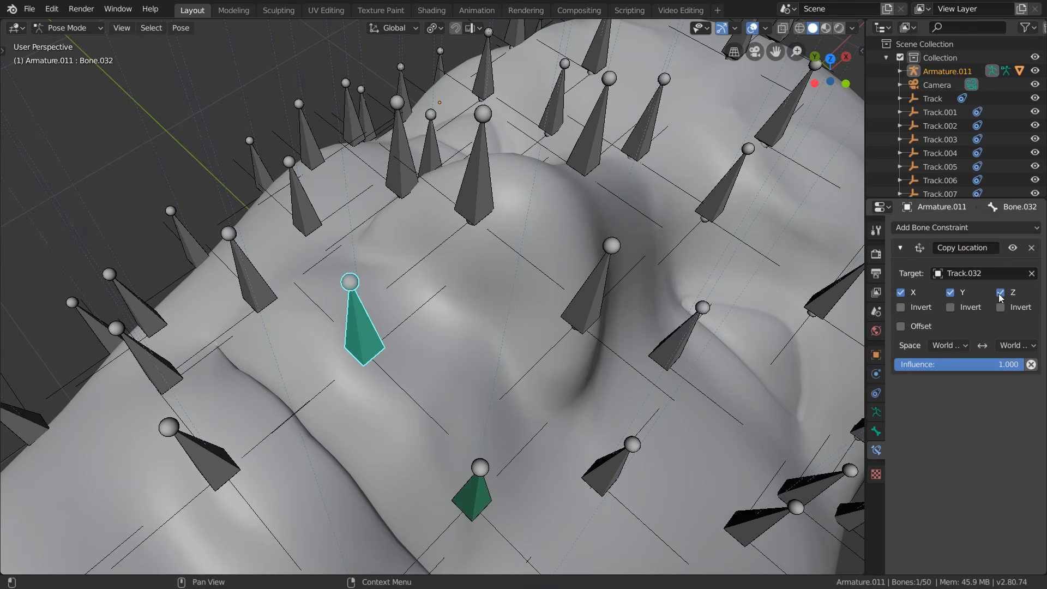
pyautogui.click(1001, 294)
# - Play the animation in Object Mode to check the upper lip's deformation with both constrained bones, and return to frame 1
pyautogui.scroll(-4, 441, 337)
pyautogui.hotkey('ctrl', 'Tab')
pyautogui.press('space')
pyautogui.moveTo(442, 354); pyautogui.dragTo(482, 366, button='middle')
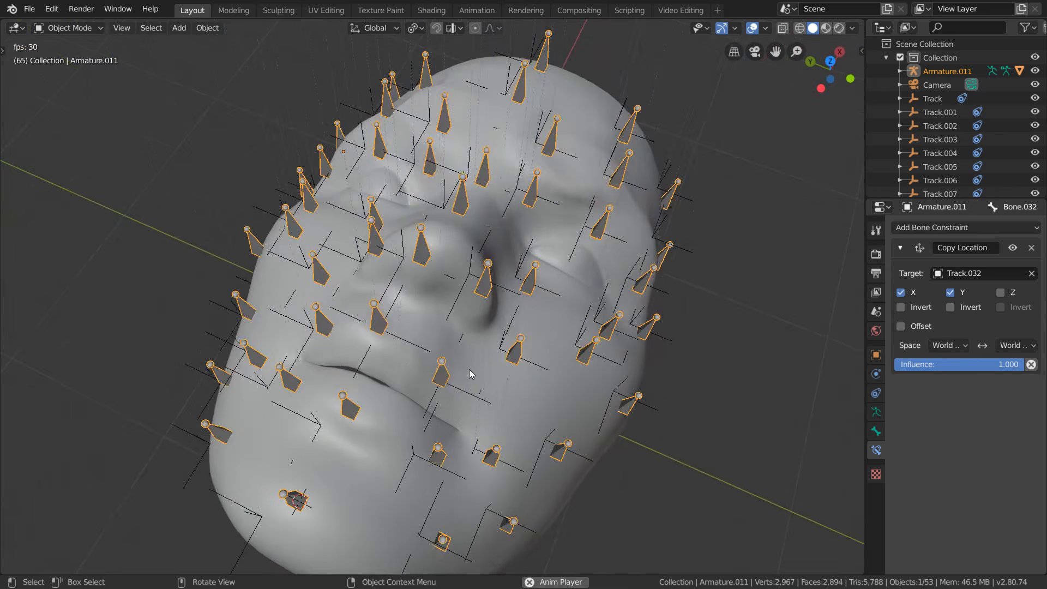
pyautogui.press('Escape')
pyautogui.scroll(5, 532, 291)
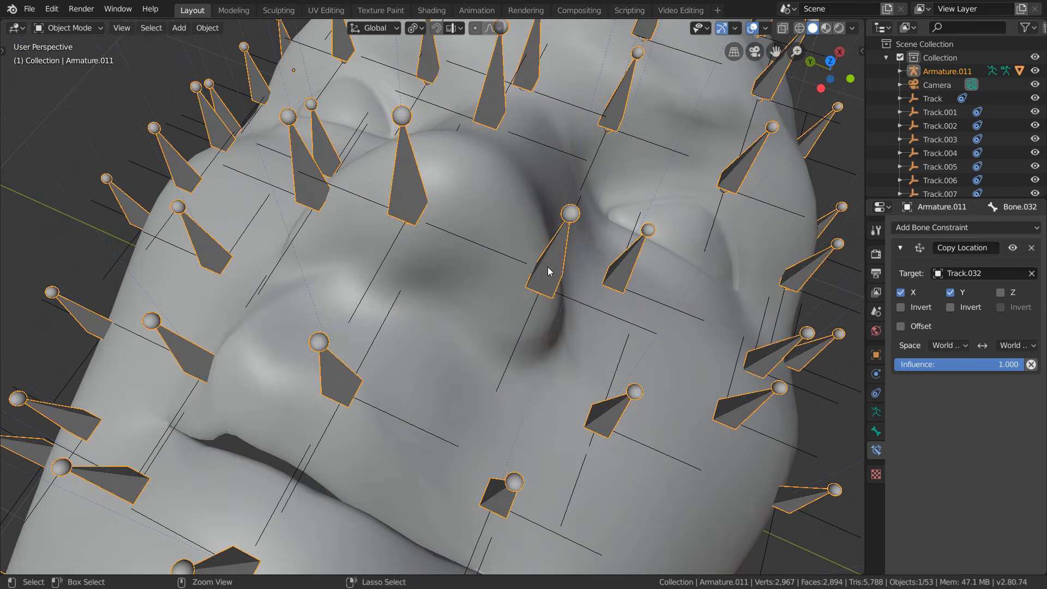
# - Add a Copy Location constraint to Bone.021 beside the nostril in Pose Mode
pyautogui.hotkey('ctrl', 'Tab')
pyautogui.click(551, 270)
pyautogui.click(938, 227)
pyautogui.click(808, 259)
# - Set Track.021 as the target of Bone.021's Copy Location constraint, disable its Z axis, and return to Object Mode
pyautogui.hotkey('ctrl', 'Tab')
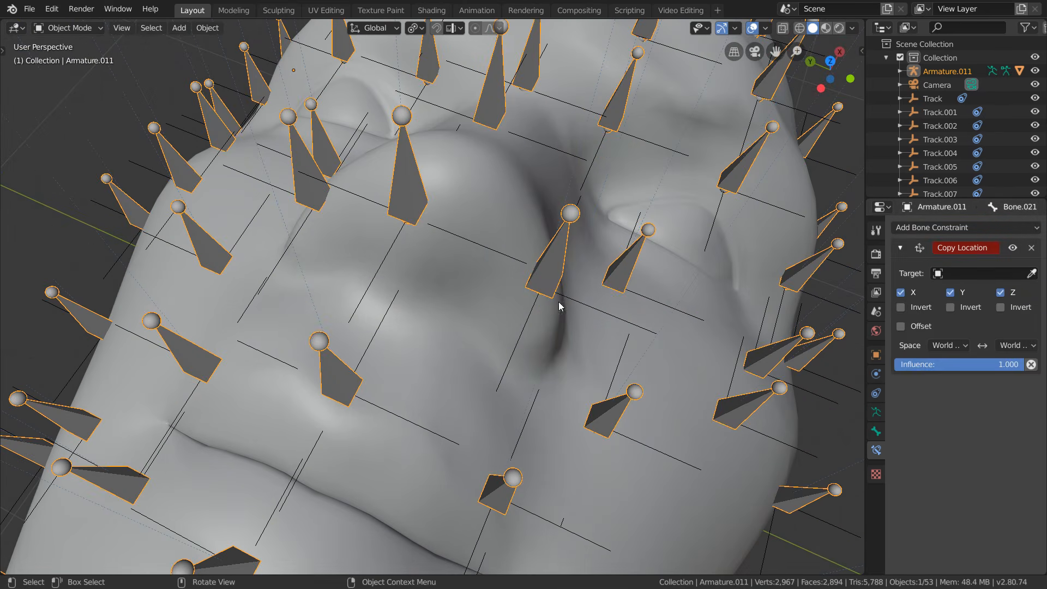
pyautogui.click(519, 340)
pyautogui.click(555, 274)
pyautogui.hotkey('ctrl', 'Tab')
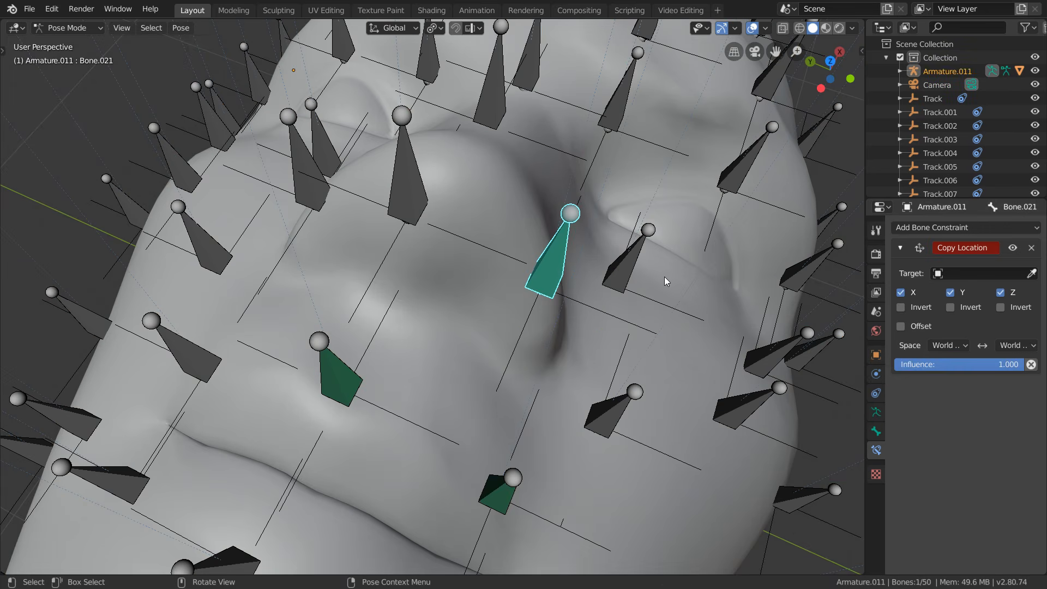
pyautogui.click(959, 277)
pyautogui.write('track.021')
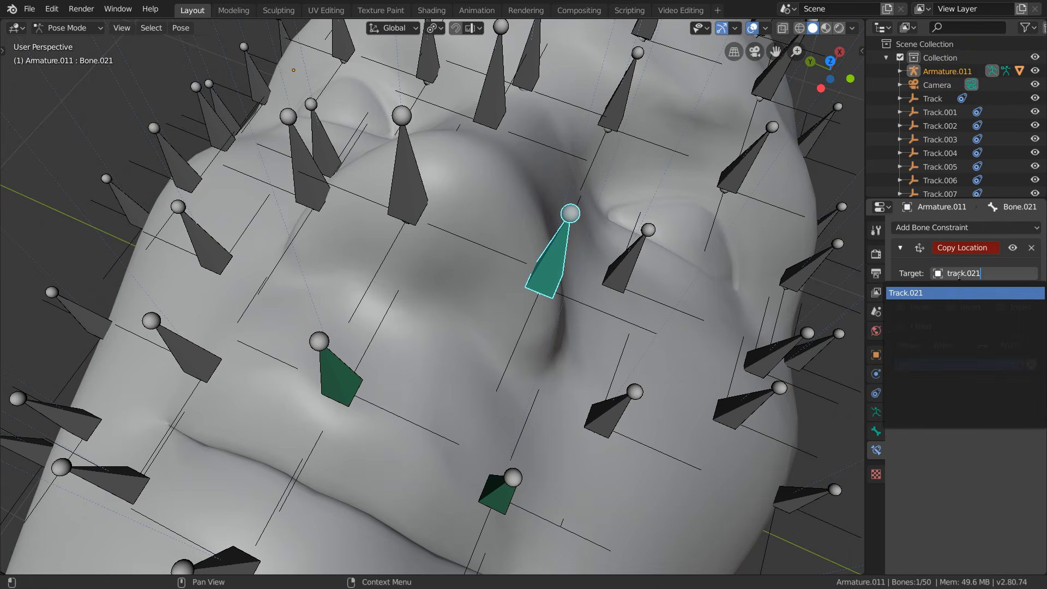
pyautogui.press('Return')
pyautogui.hotkey('ctrl', 'Tab')
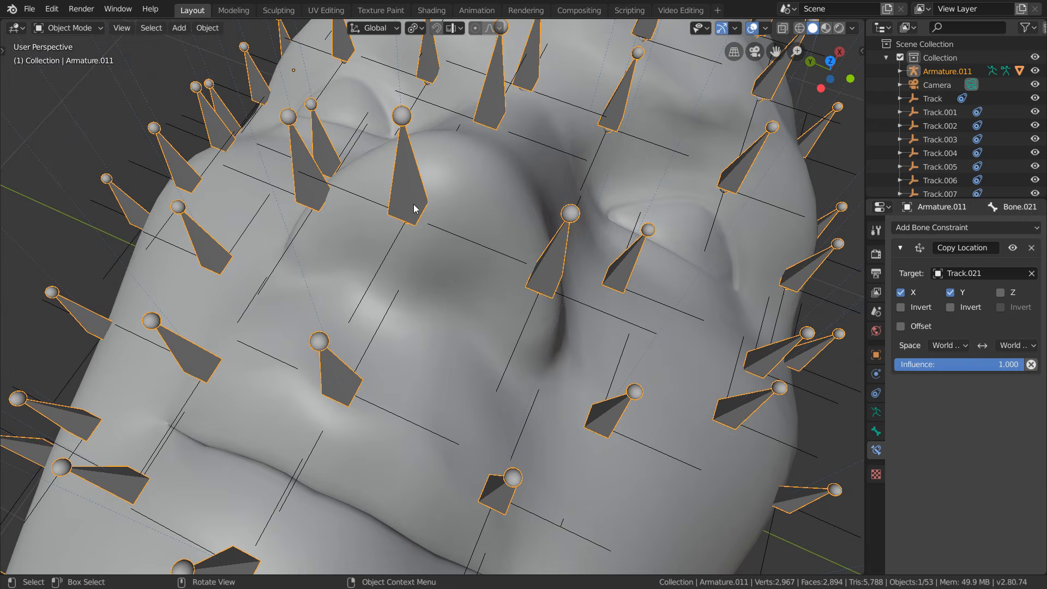
# - Add a Copy Location constraint to Bone.022 in Pose Mode, targeting Track.022 with the Z axis disabled
pyautogui.click(460, 240)
pyautogui.click(404, 203)
pyautogui.hotkey('ctrl', 'Tab')
pyautogui.click(404, 203)
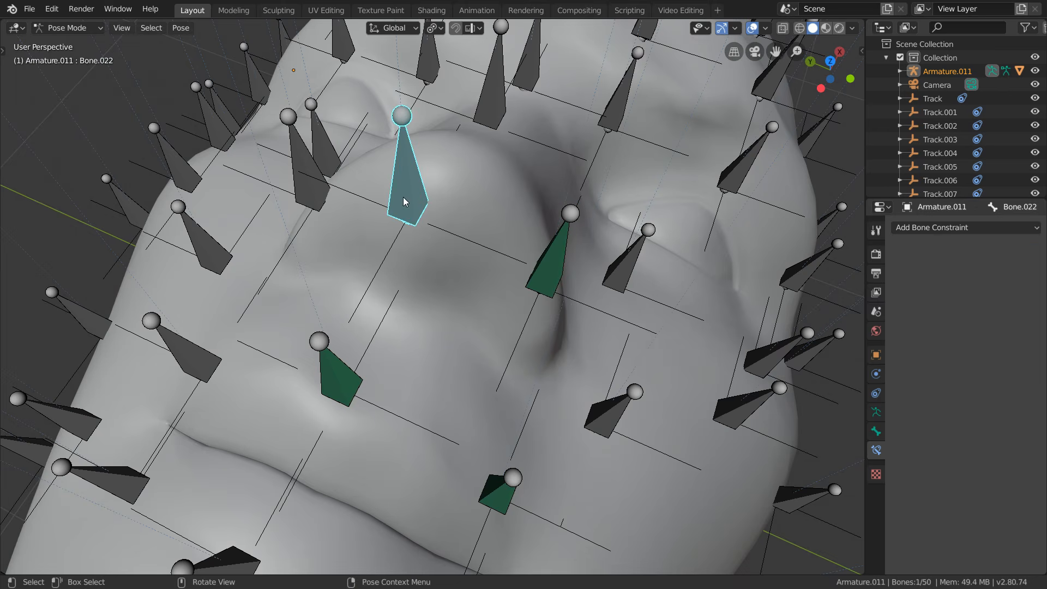
pyautogui.click(965, 227)
pyautogui.click(791, 260)
pyautogui.click(965, 273)
pyautogui.write('trac')
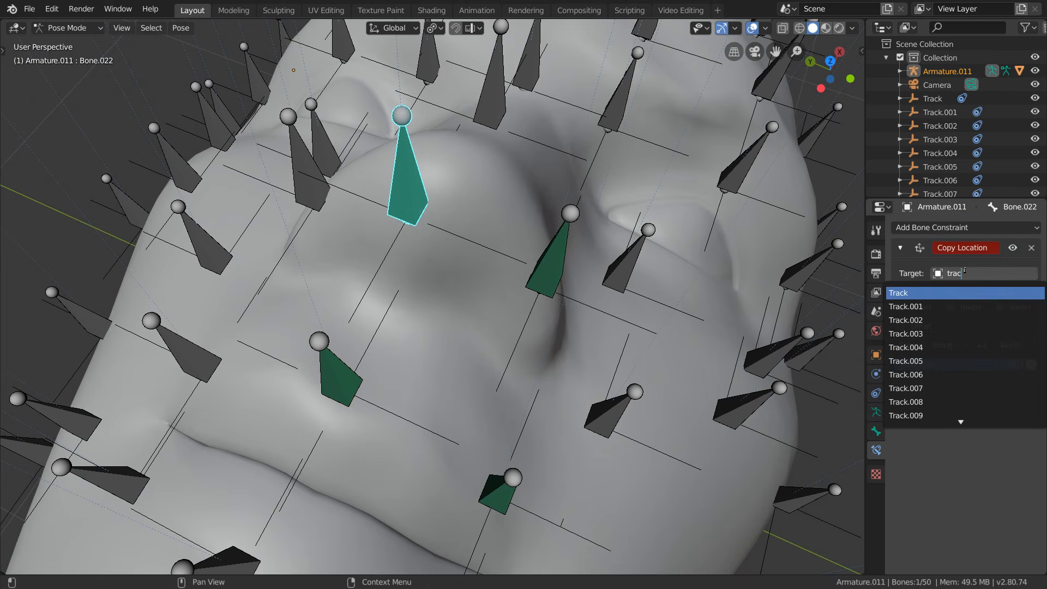
pyautogui.write('k.022')
pyautogui.press('Return')
pyautogui.hotkey('ctrl', 'Tab')
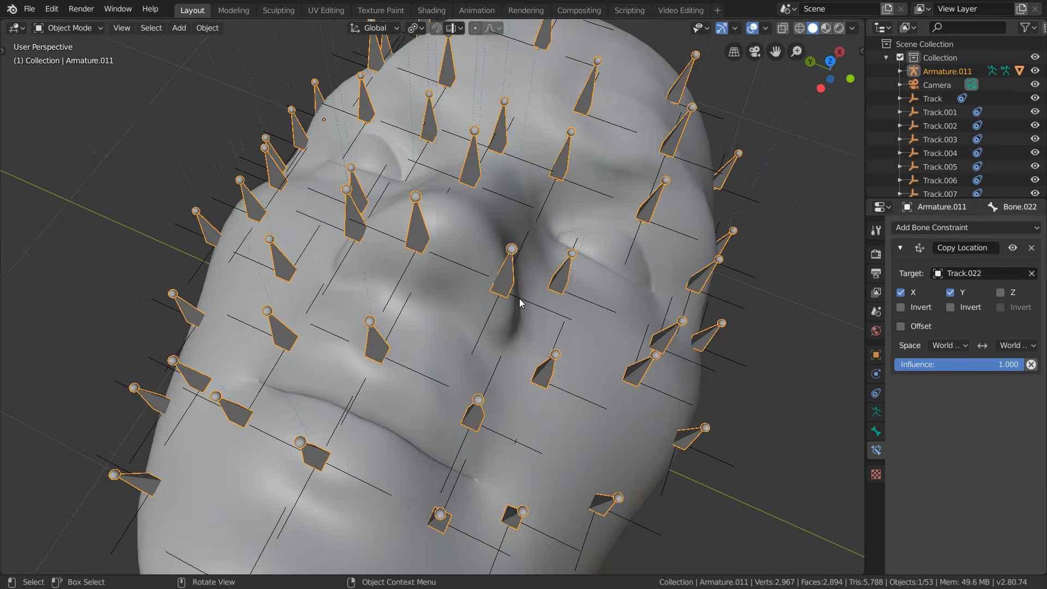
# - Play the animation of the fully constrained face rig from frame 1 to check how the whole mask deforms
pyautogui.press('space')
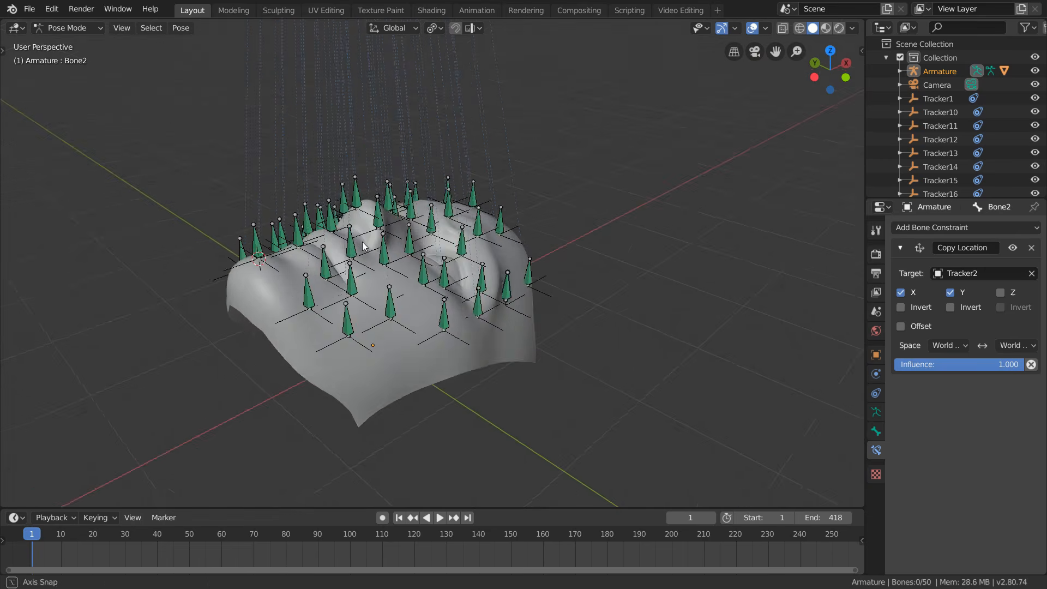
pyautogui.moveTo(368, 250); pyautogui.dragTo(385, 280, button='middle')
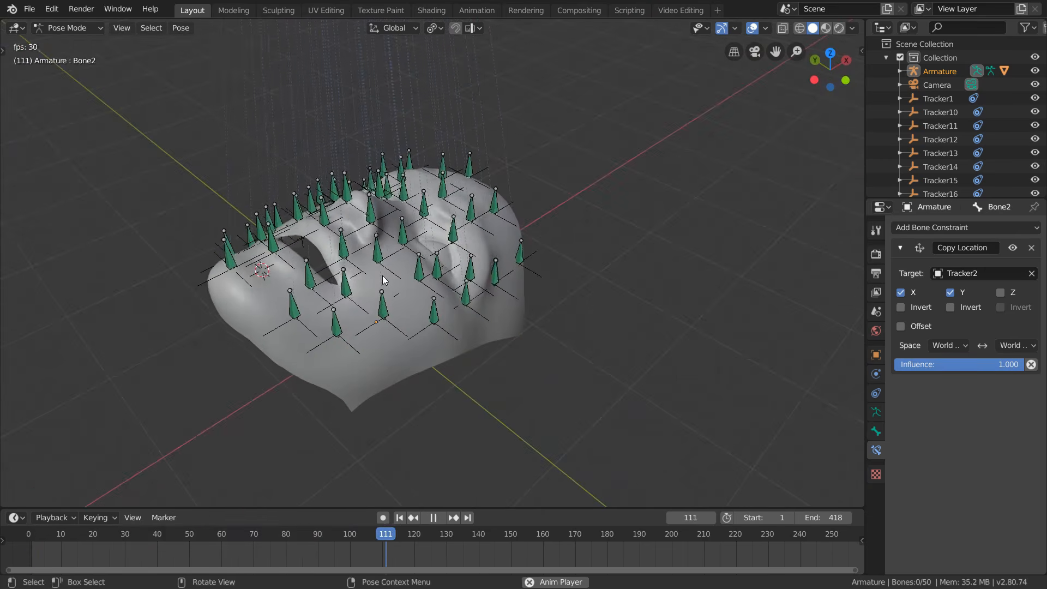
pyautogui.press('space')
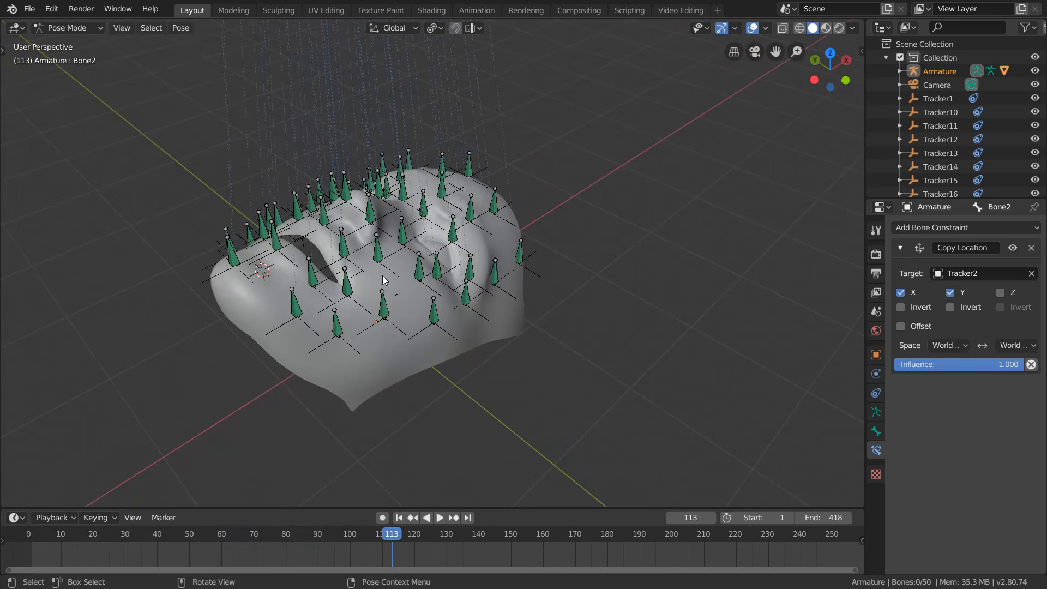
pyautogui.hotkey('shift', 'Left')
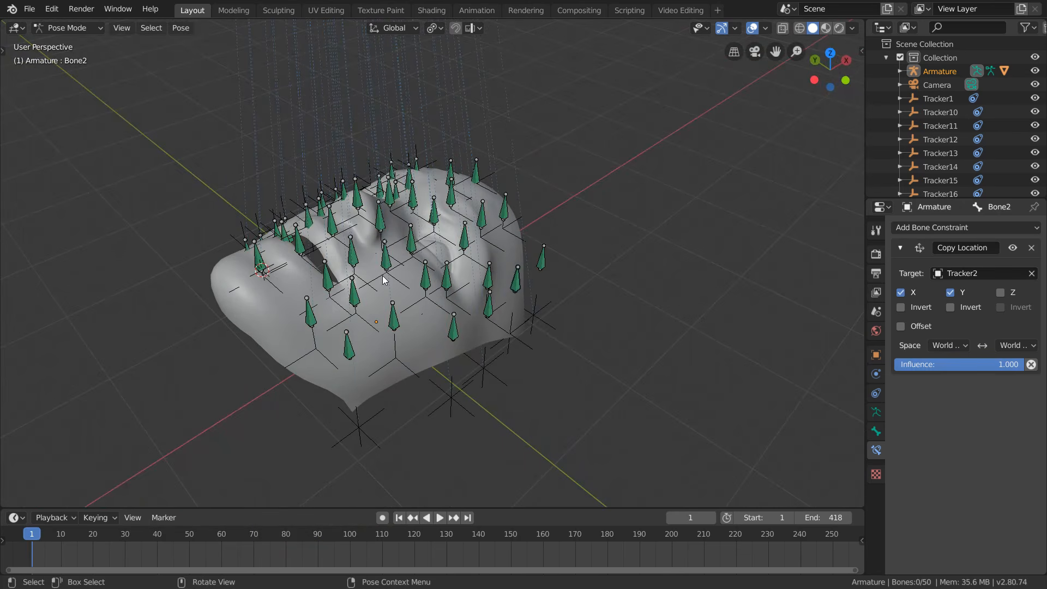
pyautogui.scroll(3, 558, 297)
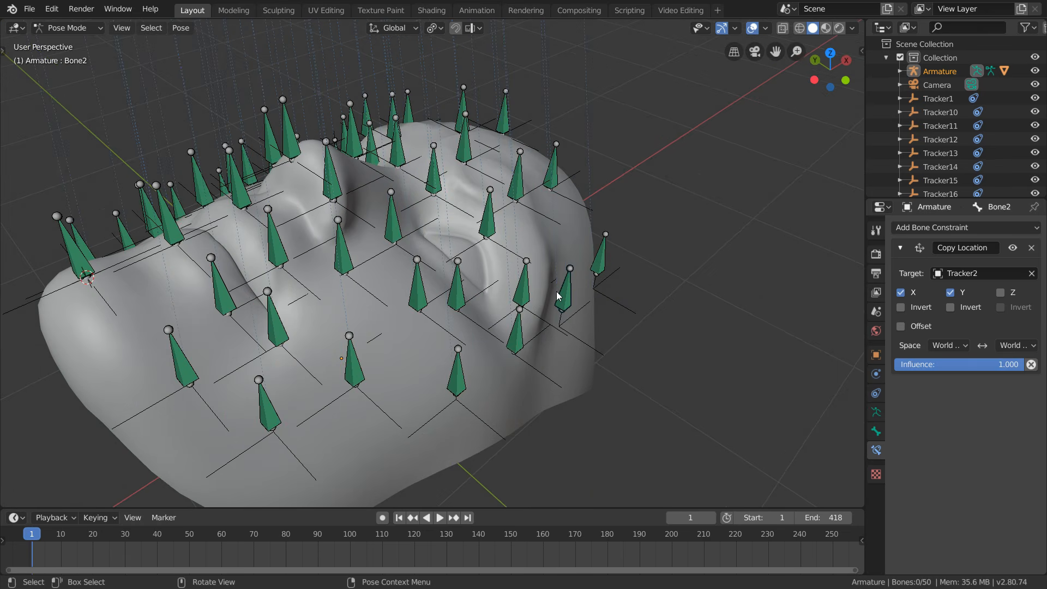
pyautogui.press('space')
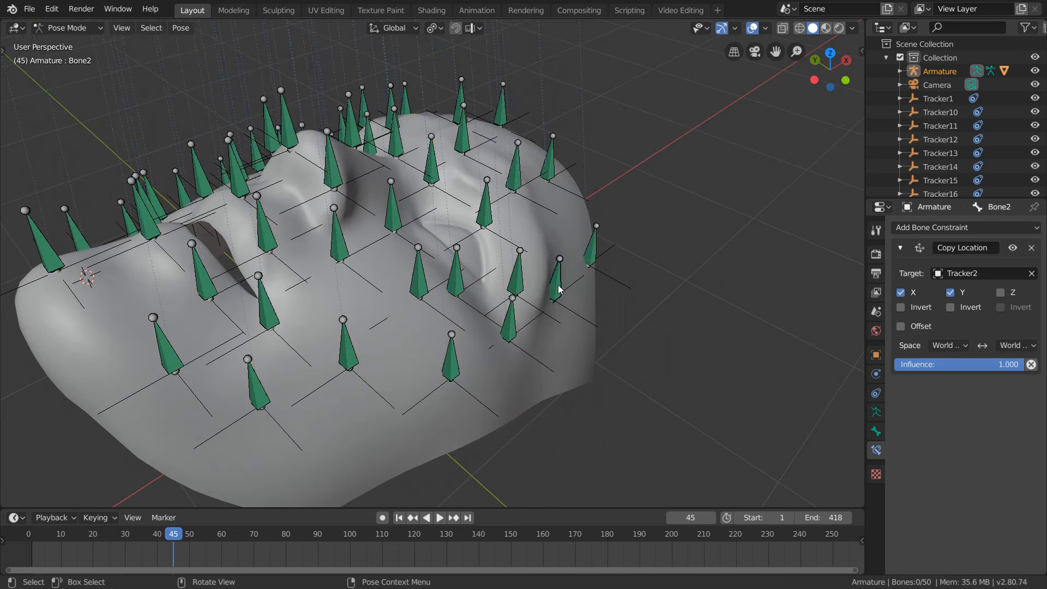
# - Reduce the Copy Location influence of Bone2 on the forehead's edge to 0.575 and replay the animation from frame 1
pyautogui.click(559, 289)
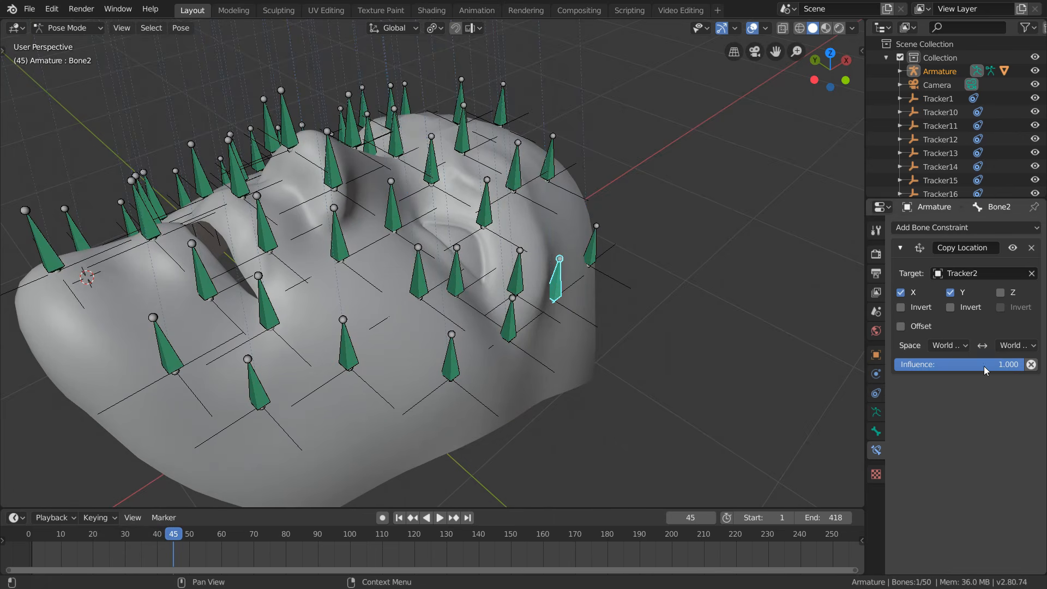
pyautogui.moveTo(985, 369); pyautogui.dragTo(930, 370)
pyautogui.hotkey('shift', 'Left')
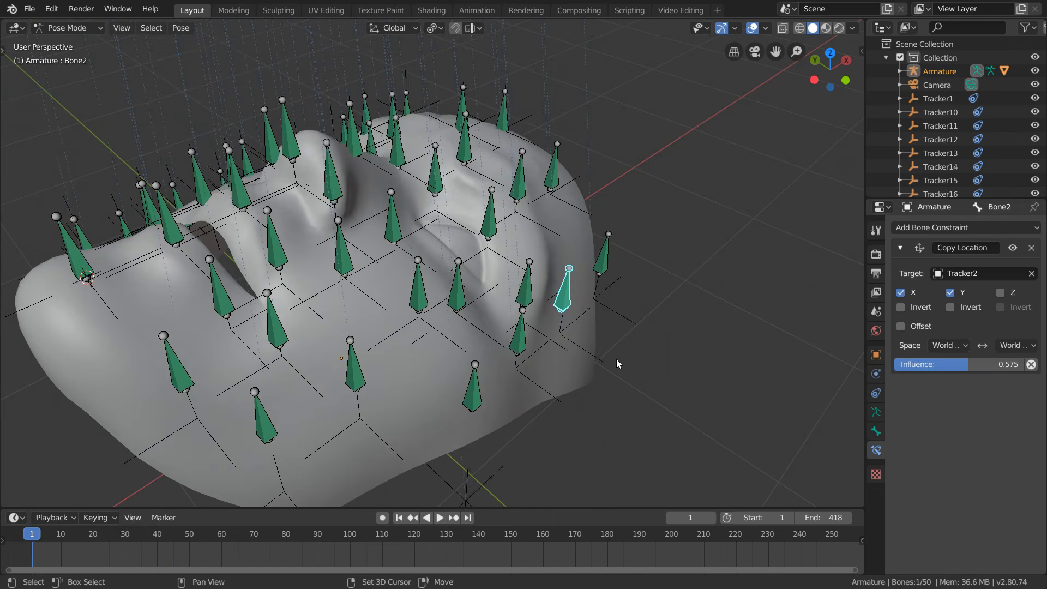
pyautogui.press('space')
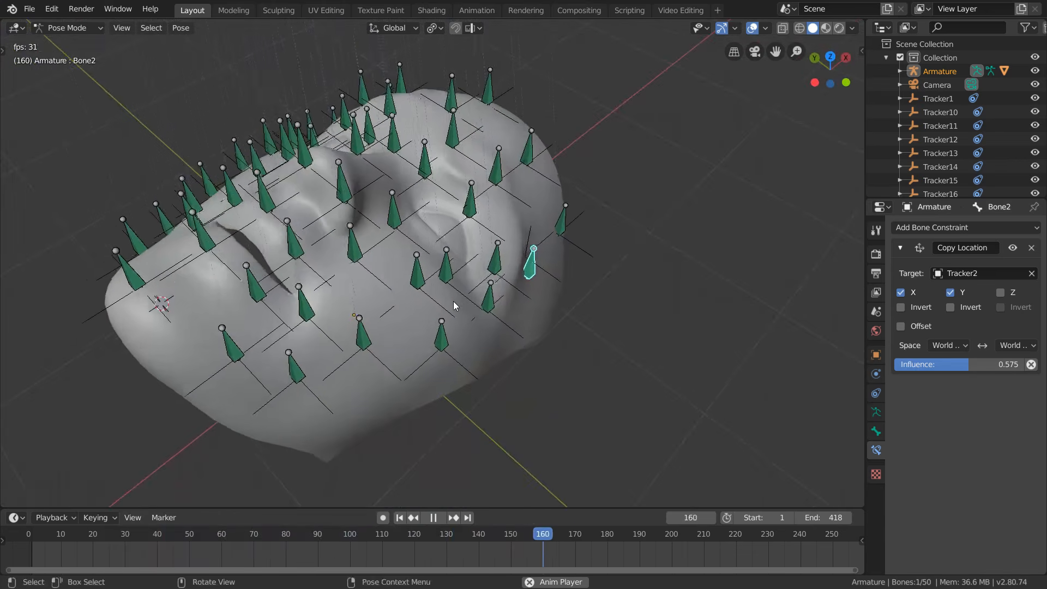
pyautogui.press('Escape')
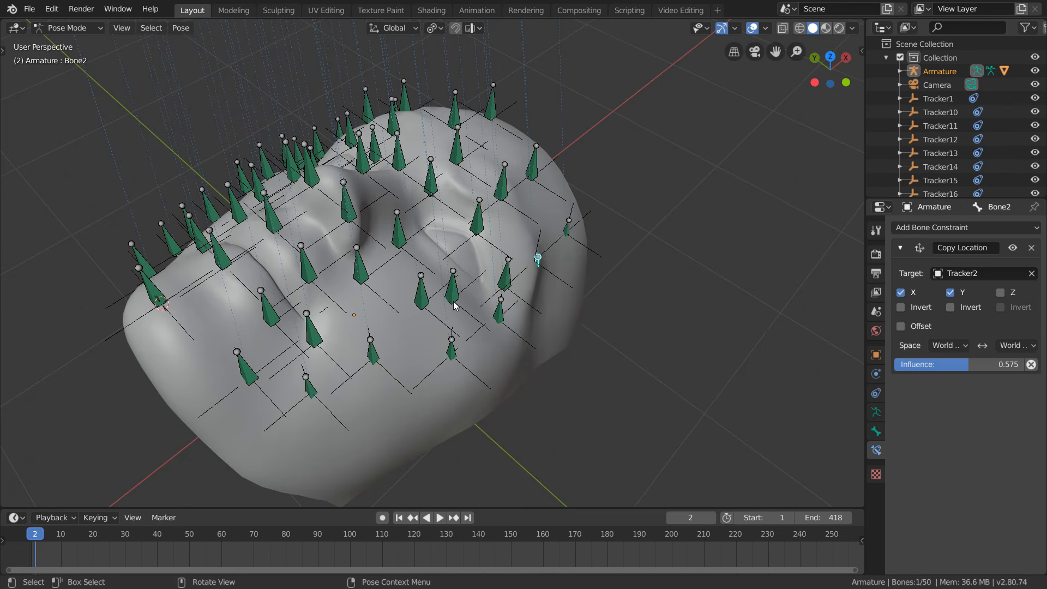
# - Bake the action of all bones for frames 1 to 418 with visual keying, clearing constraints and parents and overwriting the current action
pyautogui.press('a')
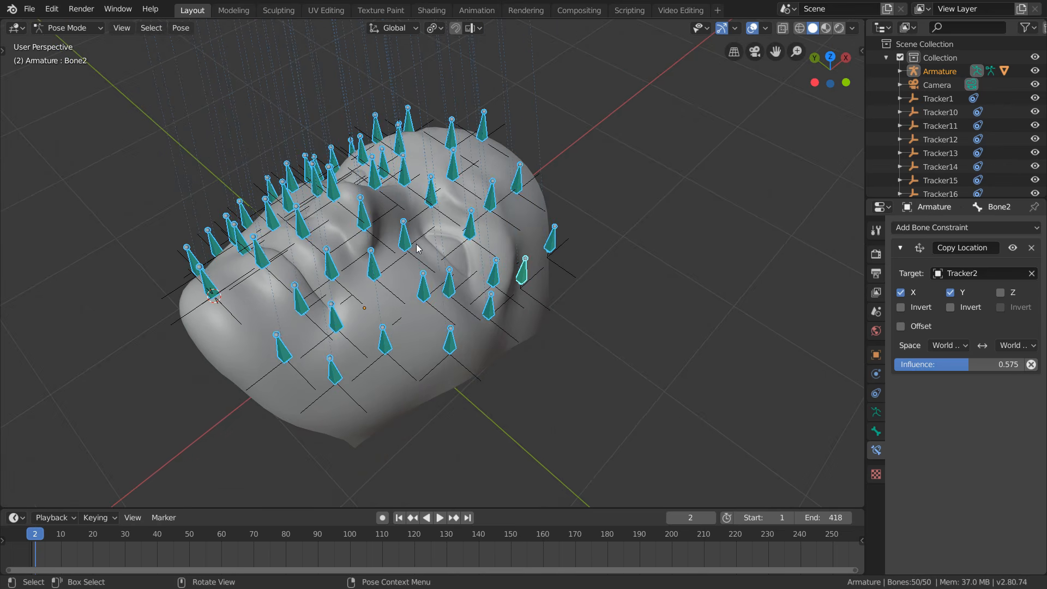
pyautogui.press('F3')
pyautogui.write('bake ac')
pyautogui.press('Return')
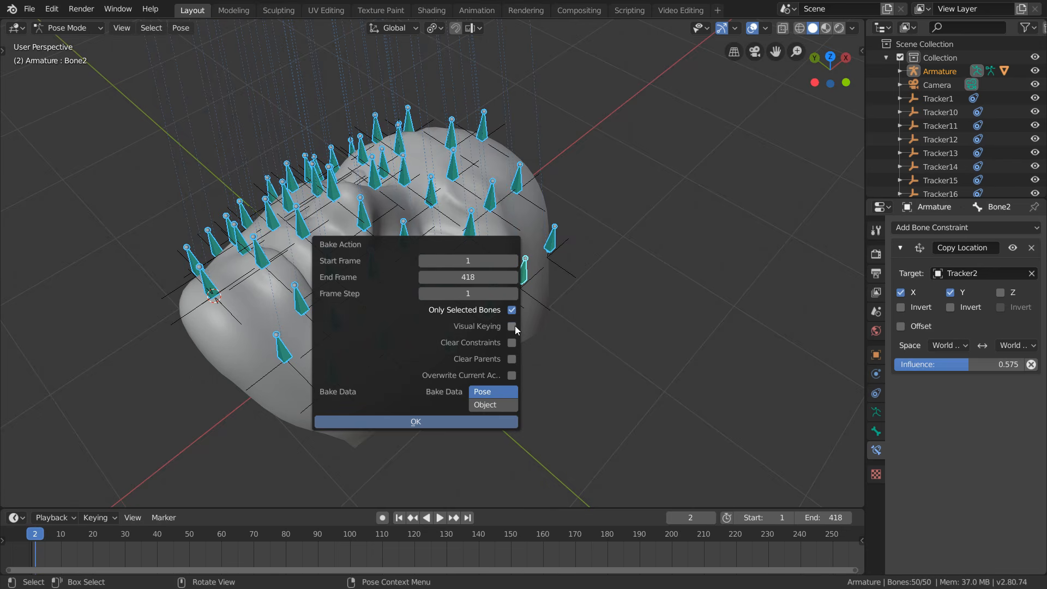
pyautogui.moveTo(515, 325); pyautogui.dragTo(512, 377)
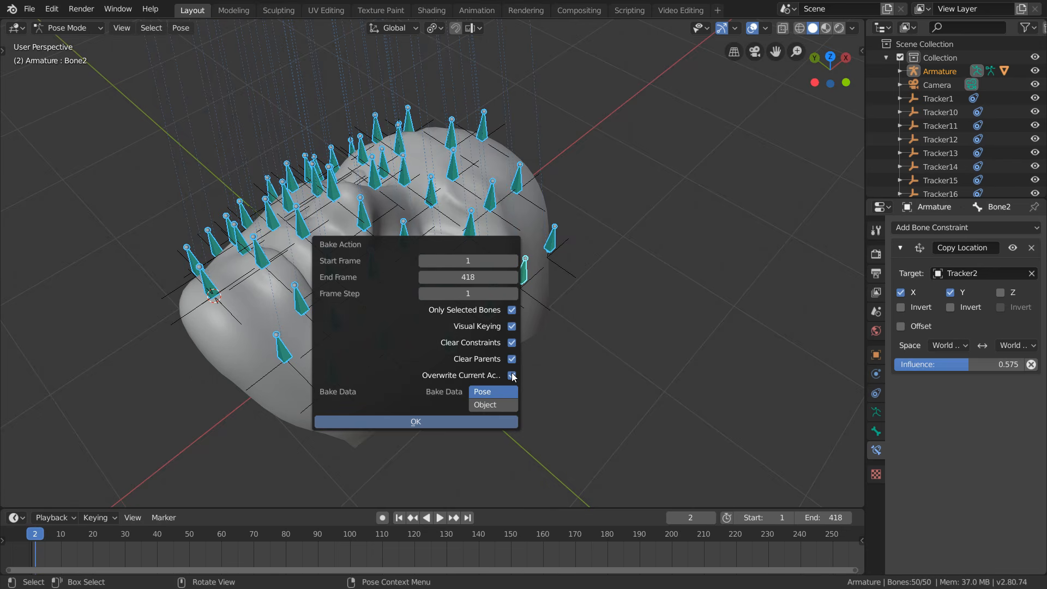
pyautogui.click(487, 422)
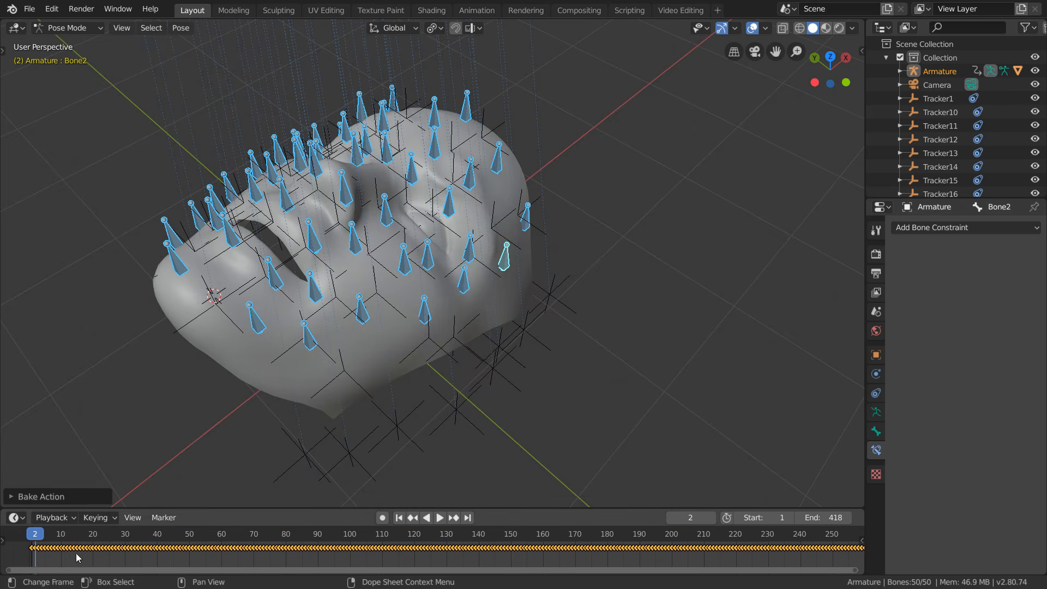
# - Play and scrub through the timeline to check the baked bone animation
pyautogui.press('space')
pyautogui.click(57, 532)
pyautogui.moveTo(57, 532); pyautogui.dragTo(398, 525)
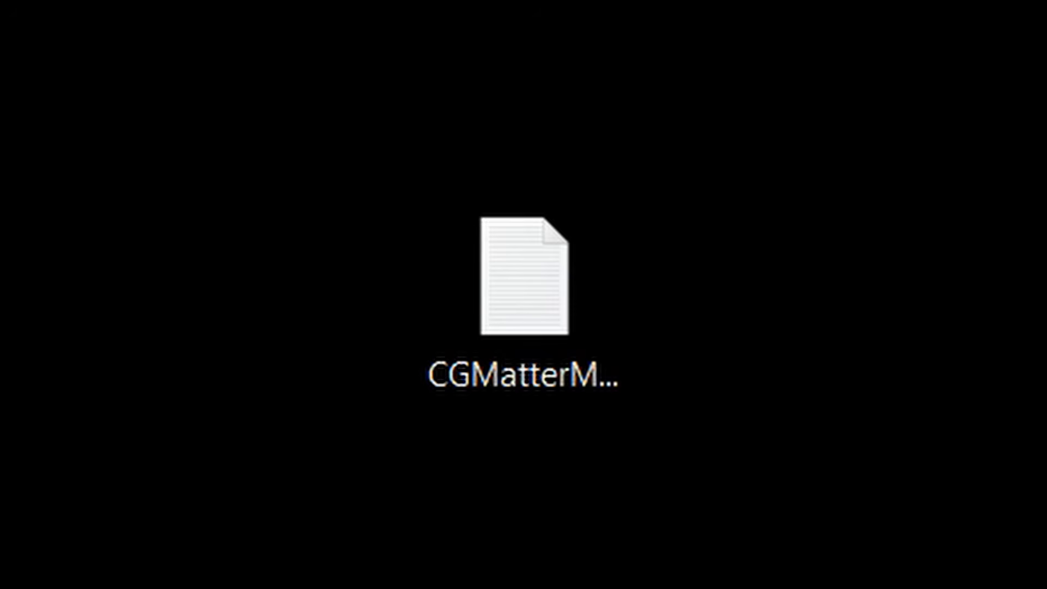
pyautogui.moveTo(704, 519); pyautogui.dragTo(411, 152)
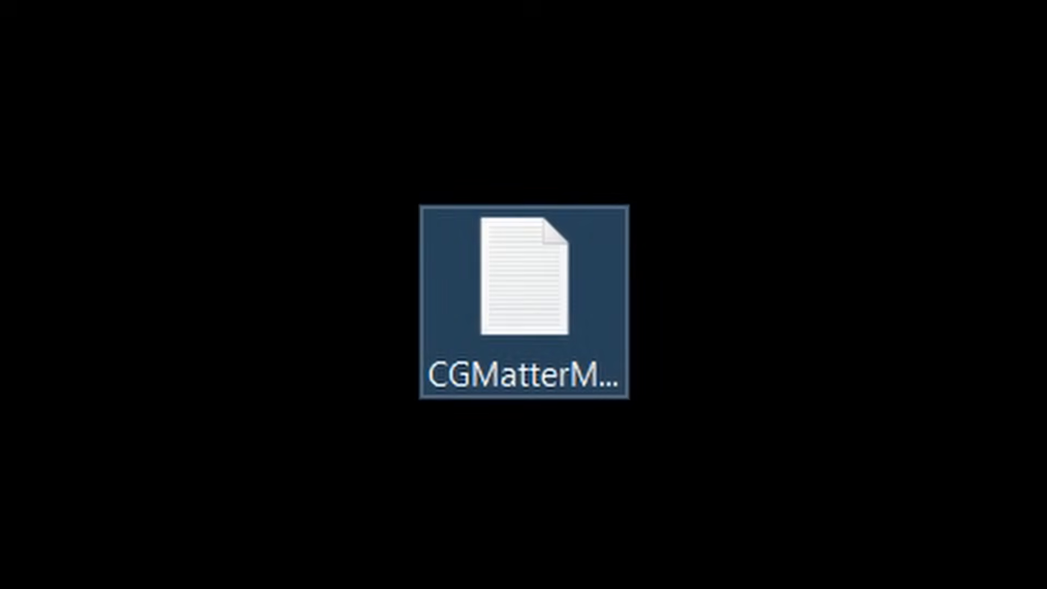
pyautogui.moveTo(525, 278); pyautogui.dragTo(739, 556)
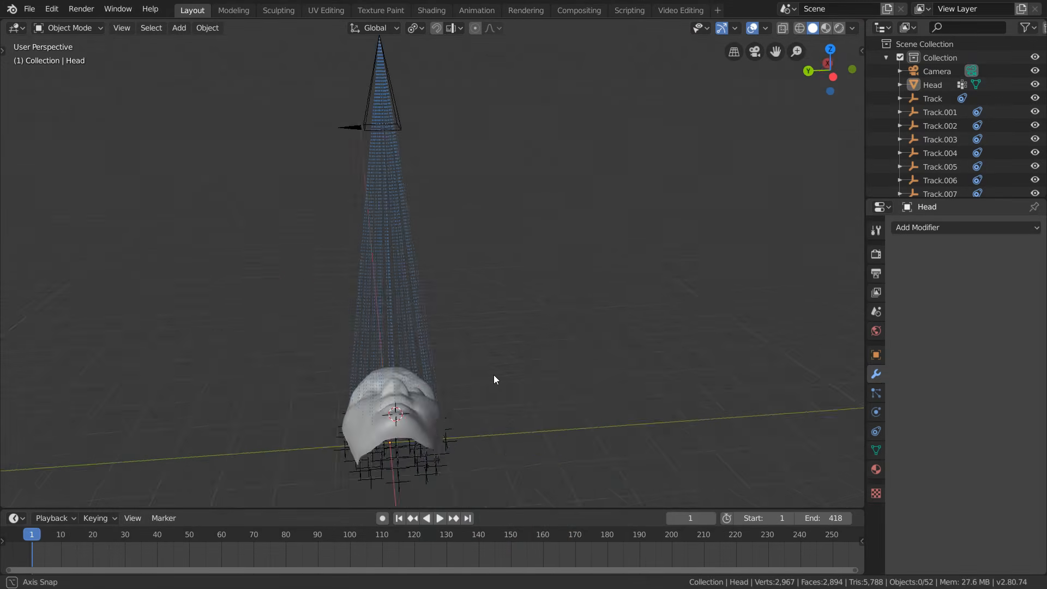
# - Play the unrigged head scene, look at the head mesh through the camera, and return to frame 1
pyautogui.moveTo(411, 411); pyautogui.dragTo(405, 410, button='middle')
pyautogui.press('space')
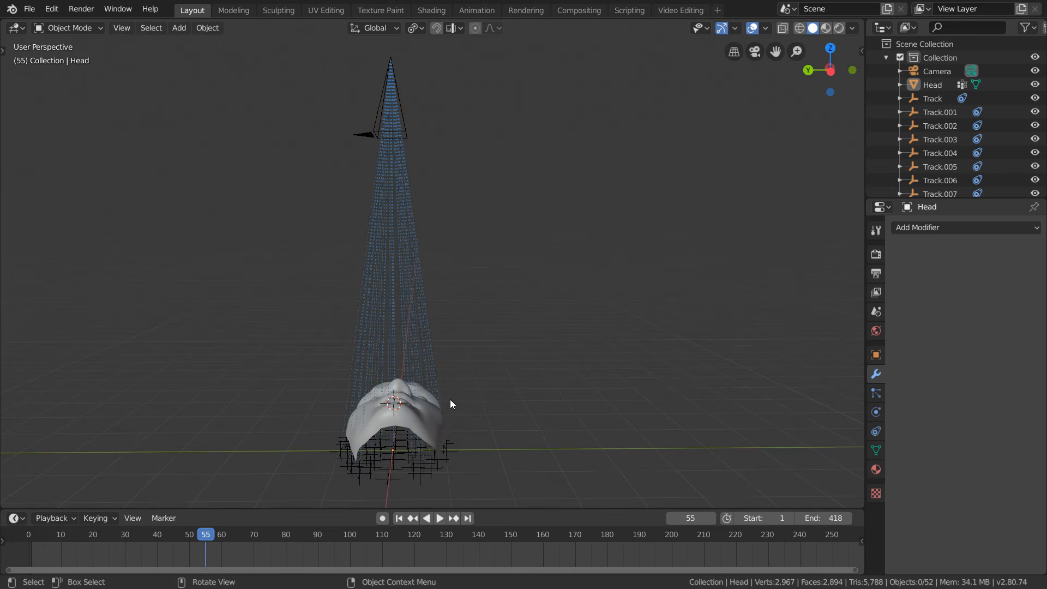
pyautogui.click(755, 51)
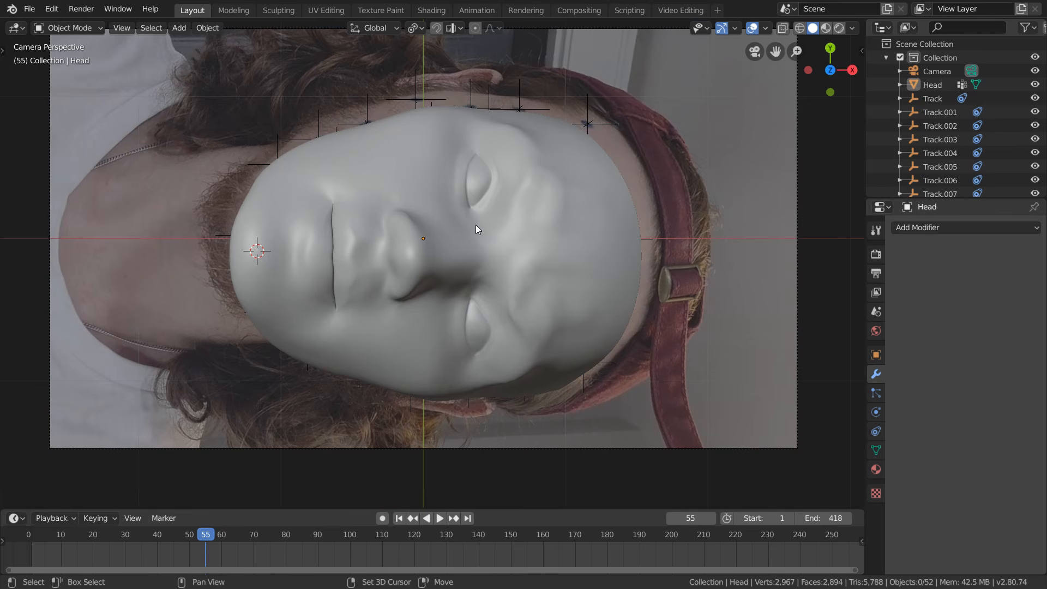
pyautogui.hotkey('shift', 'Left')
# - Select the head mesh, load the CGMatterMocap.txt.txt script in the Scripting workspace, and run it
pyautogui.click(475, 225)
pyautogui.hotkey('shift', 'z')
pyautogui.hotkey('shift', 'z')
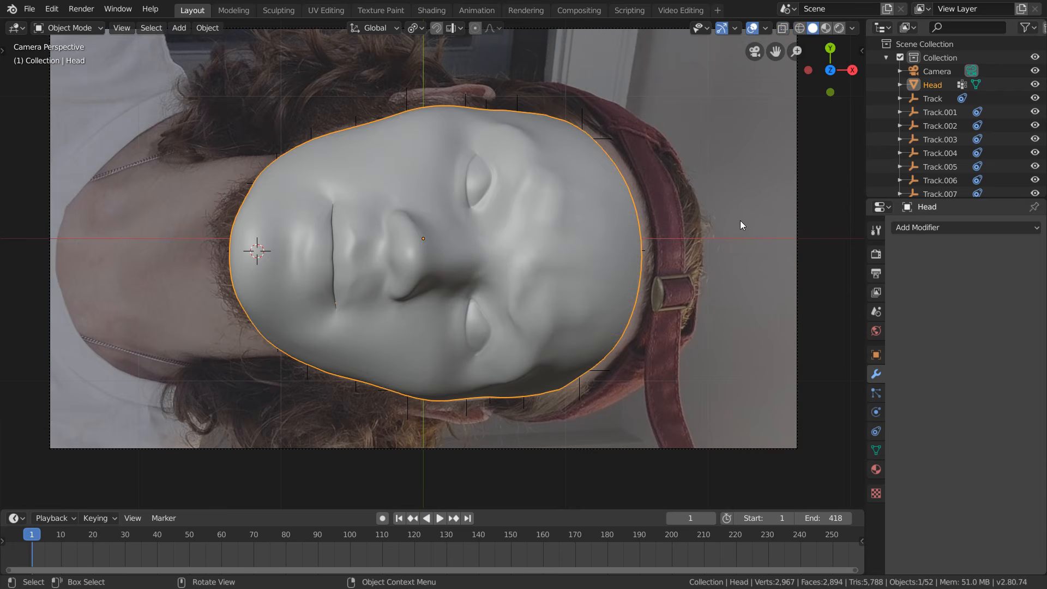
pyautogui.click(630, 12)
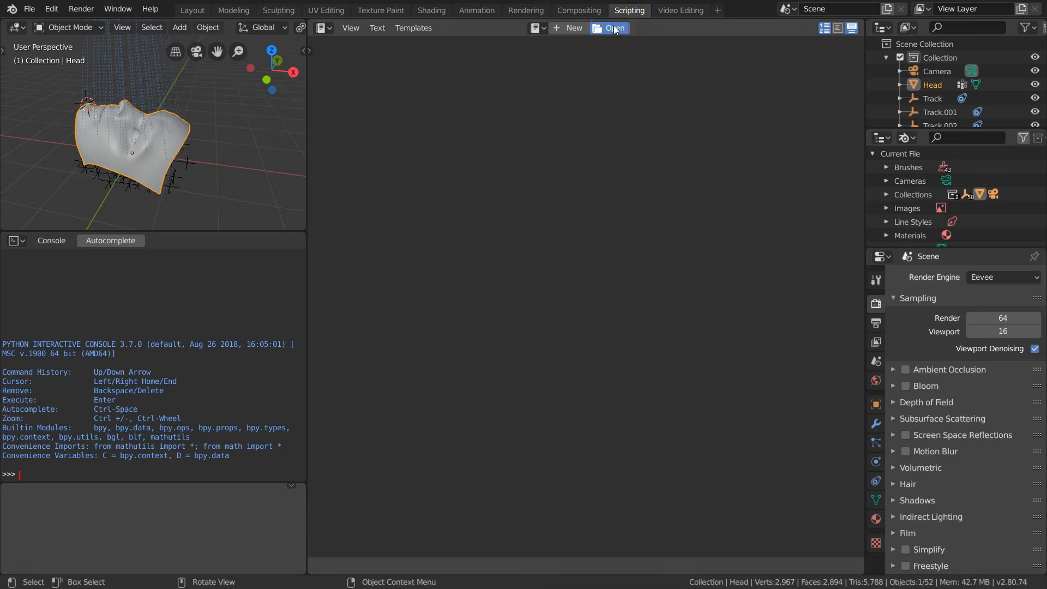
pyautogui.click(609, 27)
pyautogui.doubleClick(194, 287)
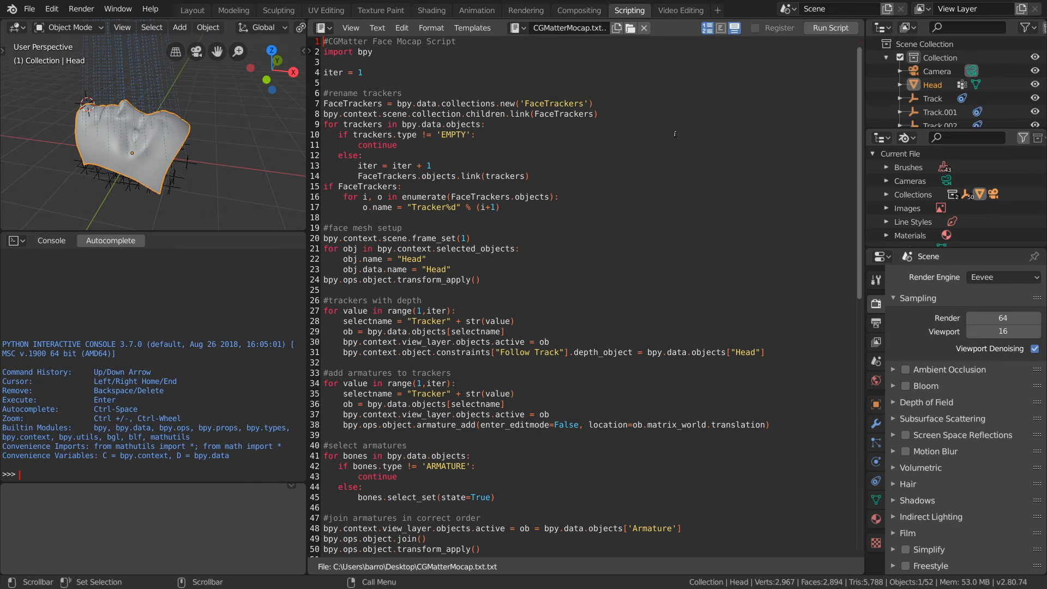
pyautogui.click(830, 27)
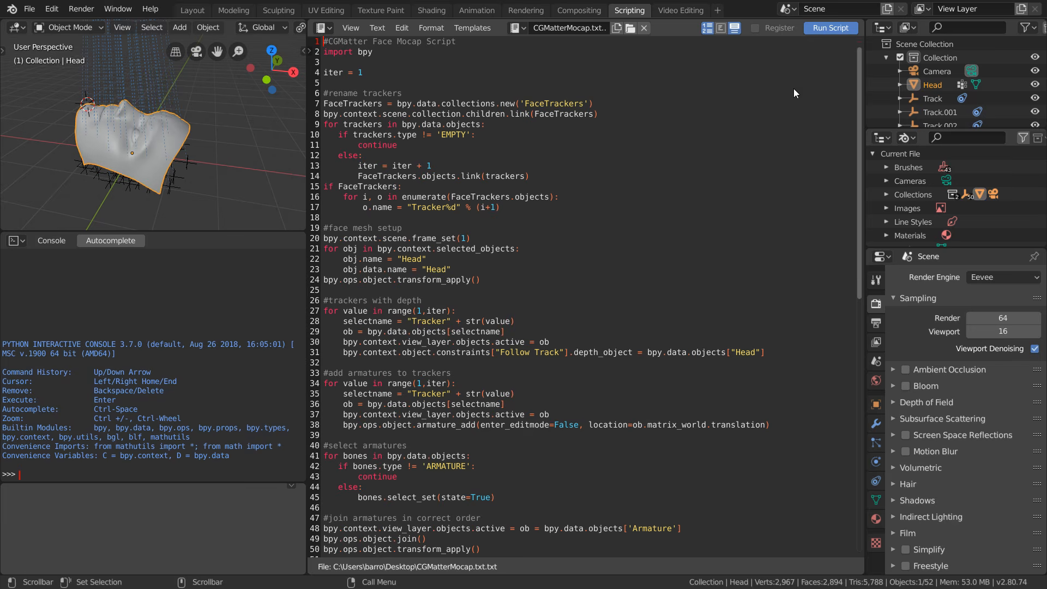
# - Scale down all bones of the generated armature in Edit Mode, return to Object Mode, and deselect everything
pyautogui.click(193, 10)
pyautogui.moveTo(338, 191); pyautogui.dragTo(388, 175, button='middle')
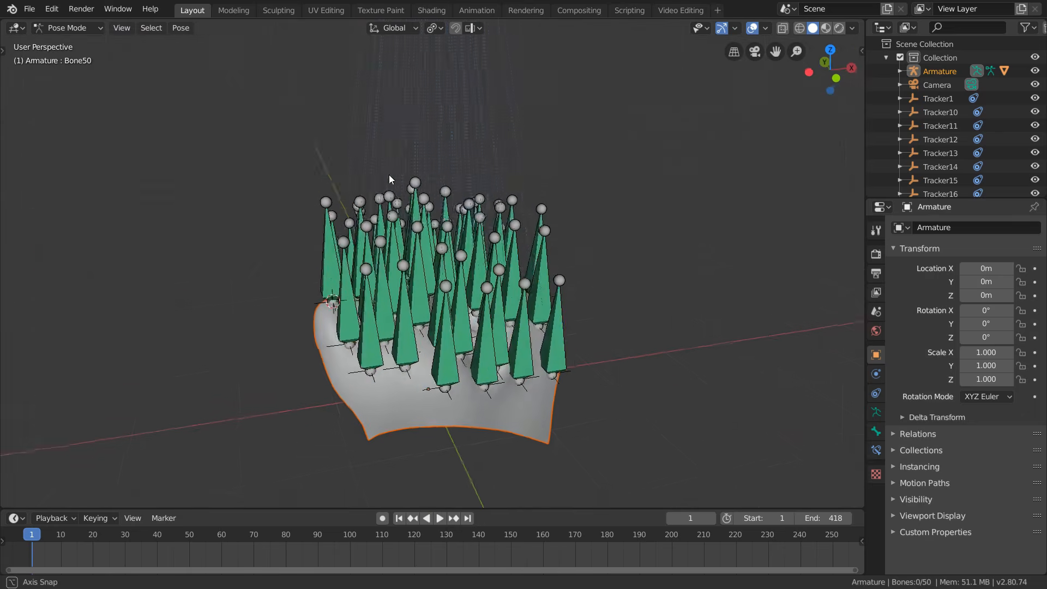
pyautogui.press('Tab')
pyautogui.press('a')
pyautogui.press('s')
pyautogui.click(504, 272)
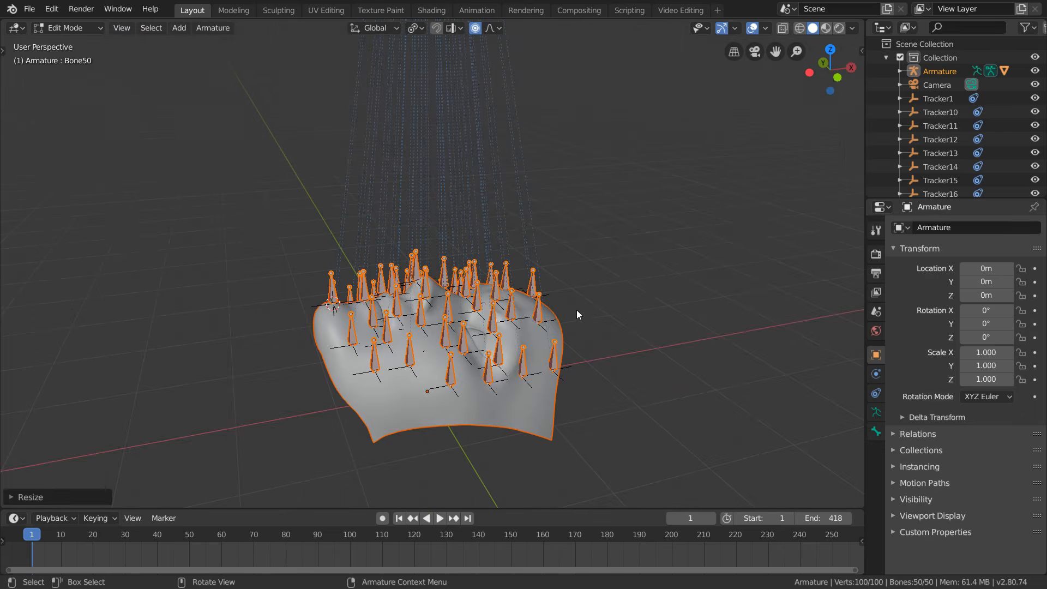
pyautogui.press('Tab')
pyautogui.click(598, 336)
# - Scrub to frame 117 and play the script-rigged mask to check its deformation, replaying it from frame 1
pyautogui.moveTo(598, 335); pyautogui.dragTo(617, 350, button='middle')
pyautogui.moveTo(33, 535); pyautogui.dragTo(404, 542)
pyautogui.scroll(2, 497, 379)
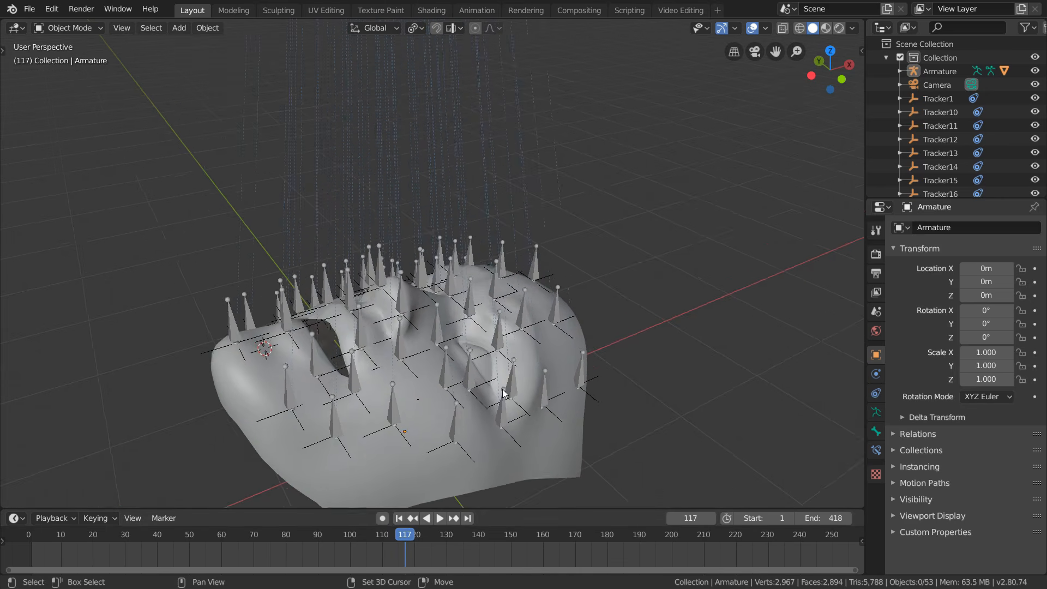
pyautogui.moveTo(503, 390)
pyautogui.keyDown('shift'); pyautogui.mouseDown(button='middle')
pyautogui.moveTo(472, 342)
pyautogui.moveTo(491, 378)
pyautogui.mouseUp(button='middle'); pyautogui.keyUp('shift')
pyautogui.press('space')
pyautogui.press('space')
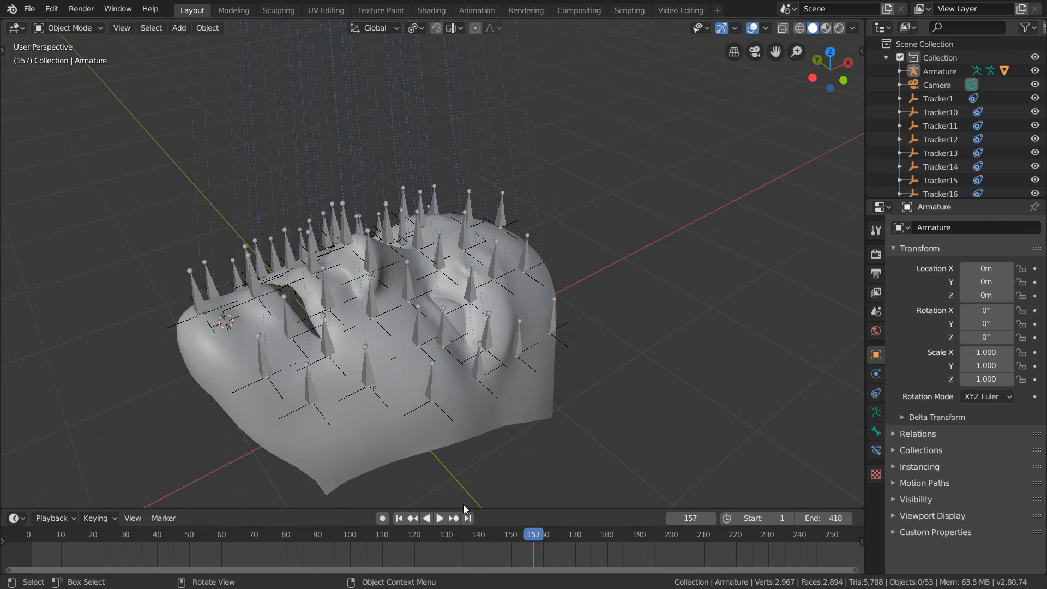
pyautogui.hotkey('shift', 'Left')
pyautogui.press('space')
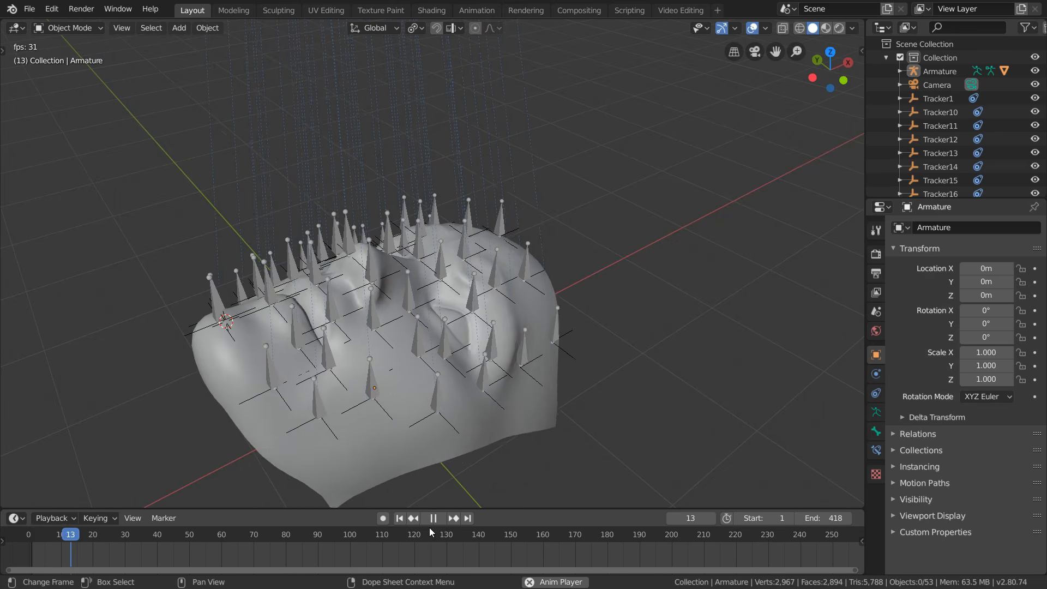
# - Stop the animation playback and inspect the script-rigged face mask and its bones up close from another angle
pyautogui.press('space')
pyautogui.moveTo(538, 362); pyautogui.dragTo(456, 325, button='middle')
pyautogui.scroll(4, 453, 330)
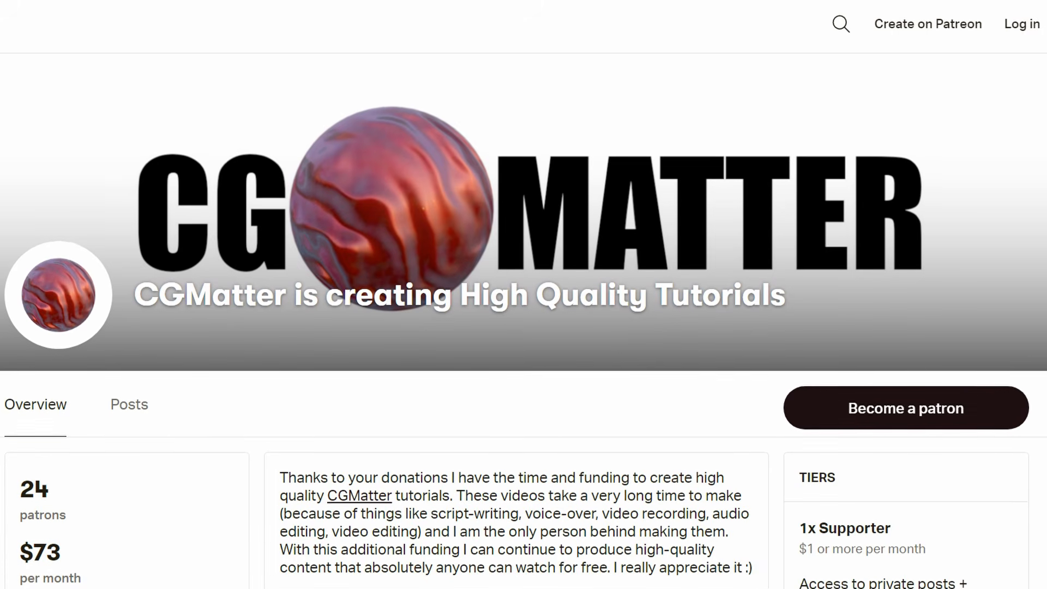
# - Switch to the CGMatter Patreon page and look through its overview, supporter tiers, goals and recent posts
pyautogui.scroll(-2, 524, 328)
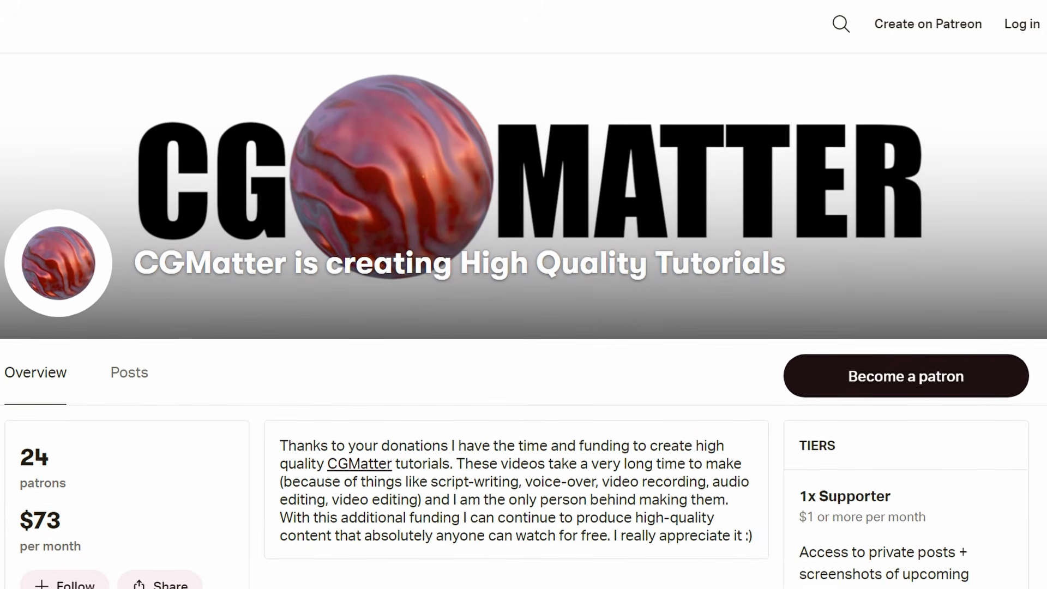
pyautogui.scroll(-1, 524, 327)
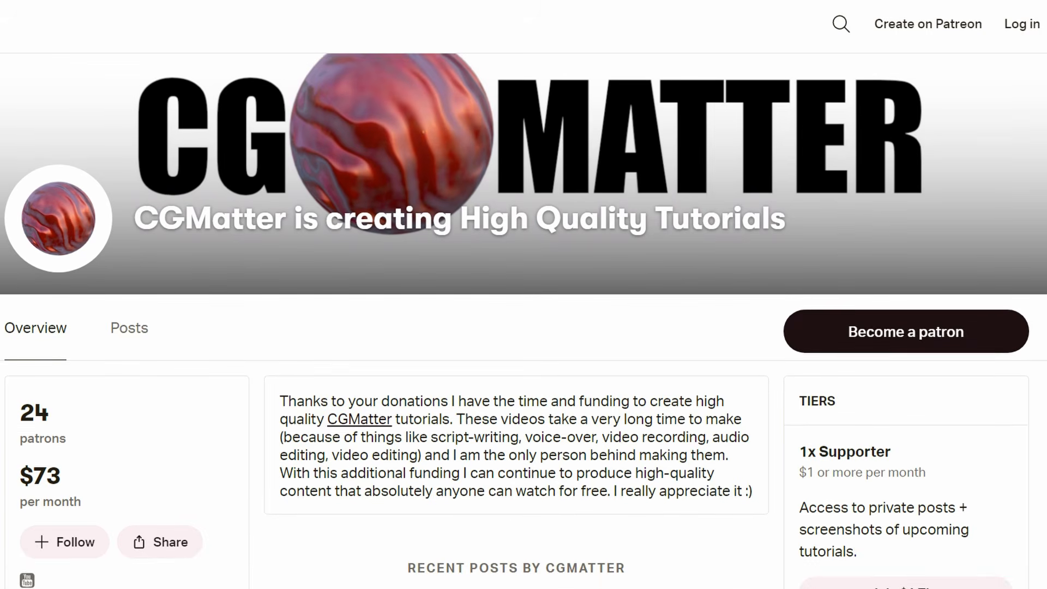
pyautogui.scroll(-1, 523, 327)
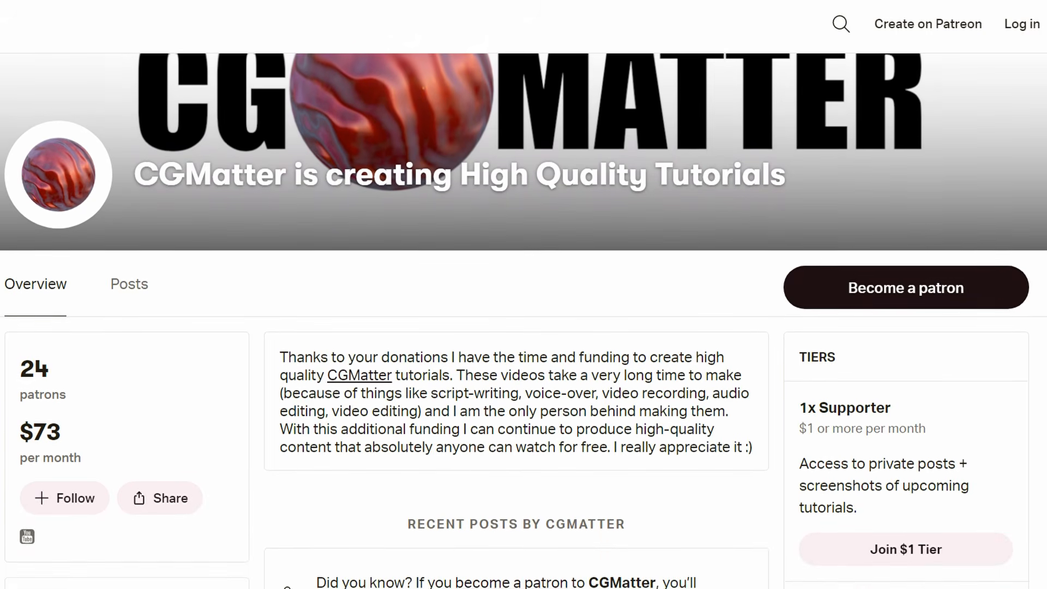
pyautogui.scroll(-1, 523, 327)
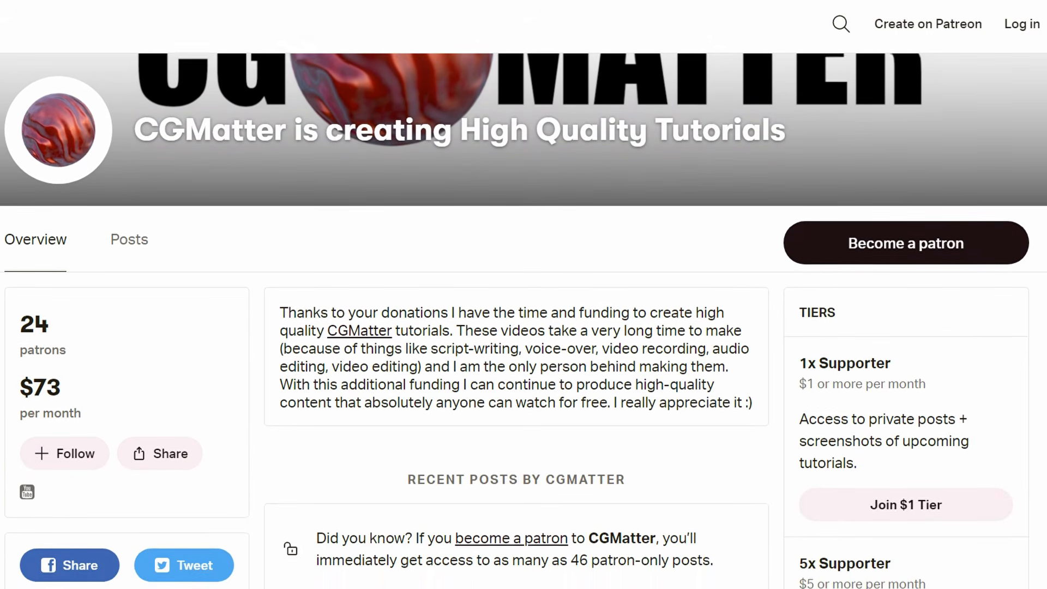
pyautogui.scroll(-1, 524, 327)
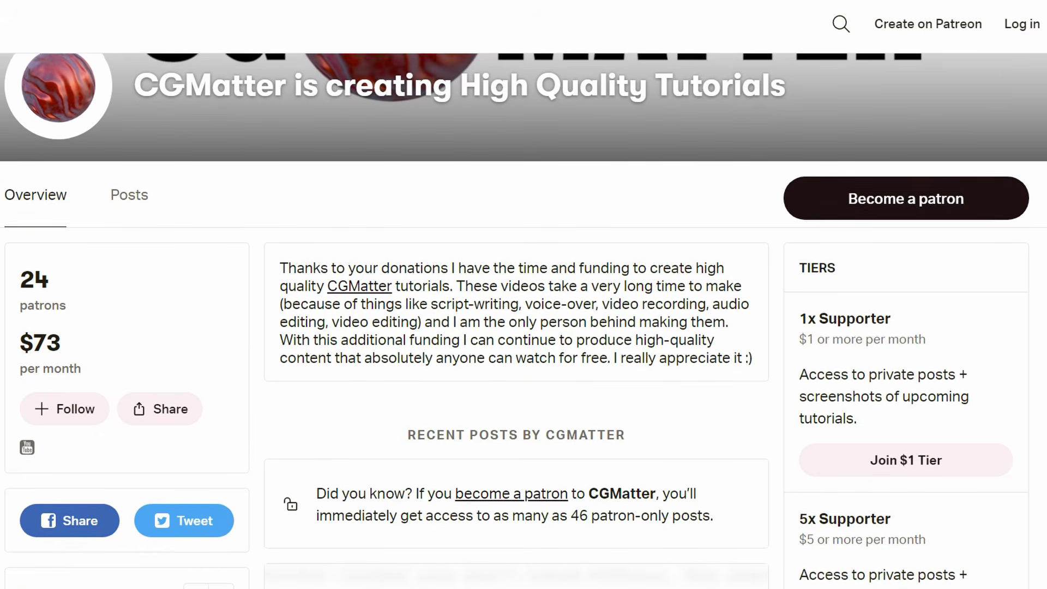
pyautogui.scroll(-1, 523, 327)
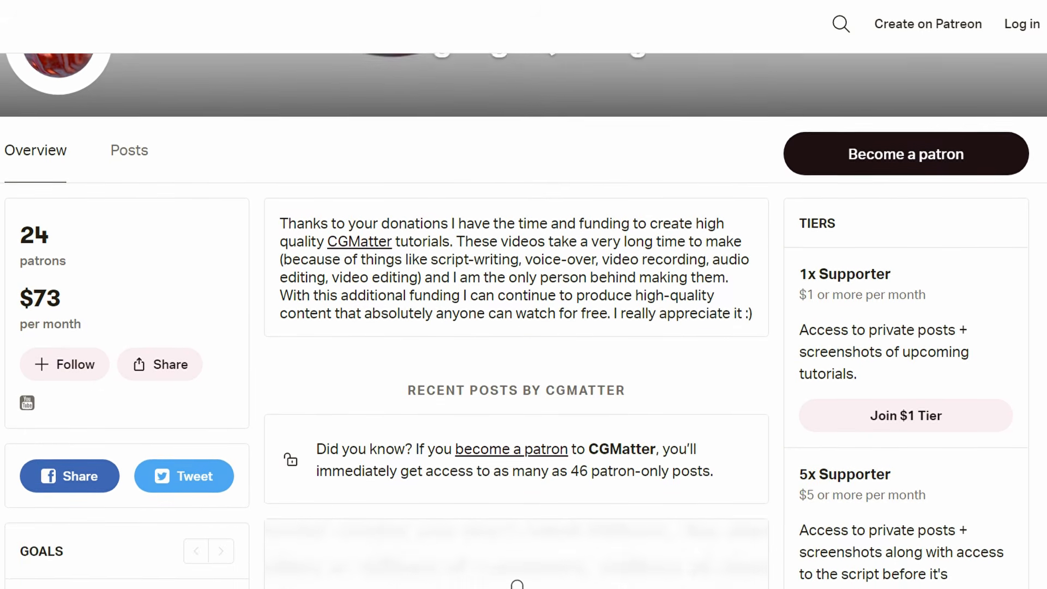
pyautogui.scroll(-1, 523, 327)
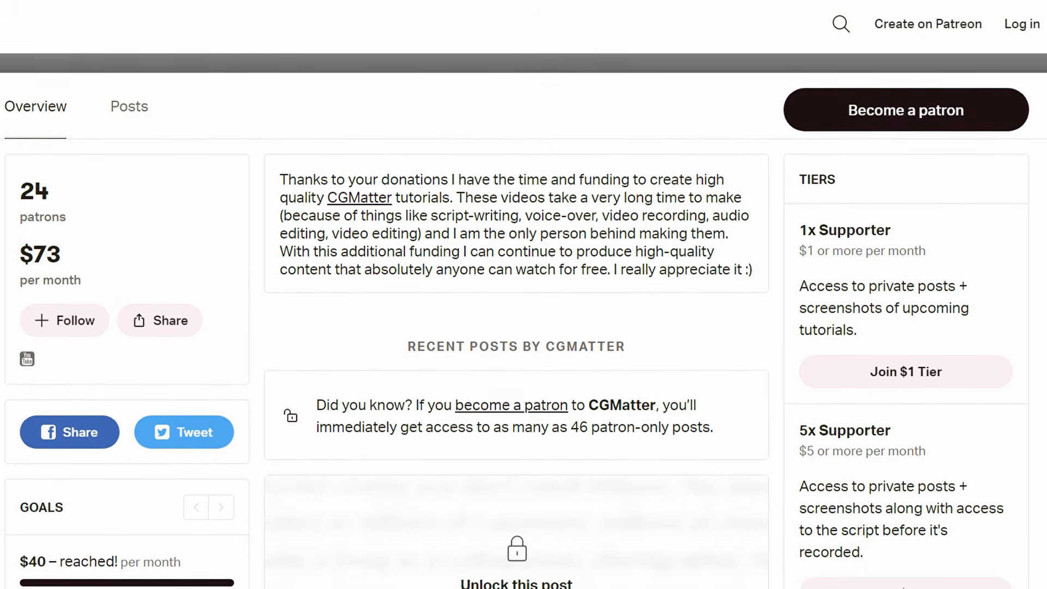
pyautogui.scroll(-1, 524, 327)
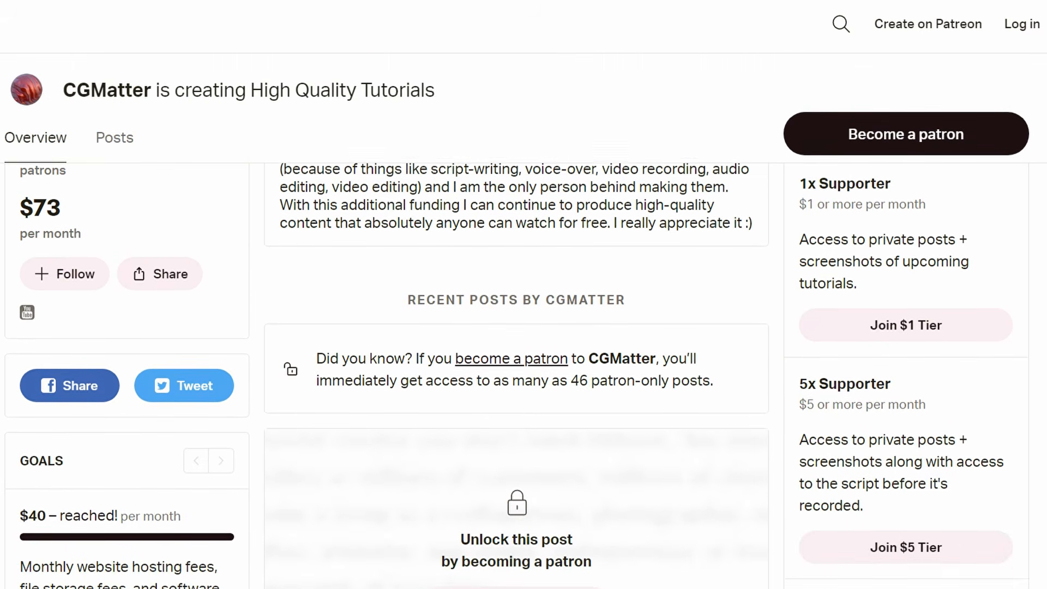